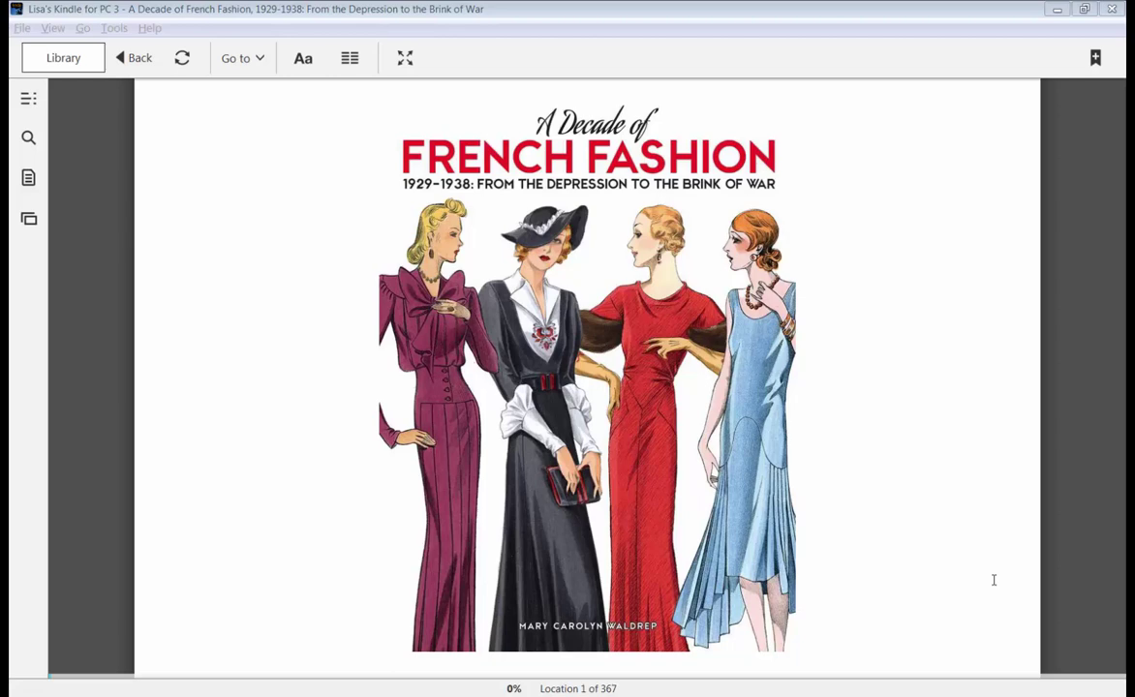
Step: Go back to the dress plate on page 31 of the fashion book and switch to Adobe Photoshop
{"action": "left_click", "coordinate": [130, 58]}
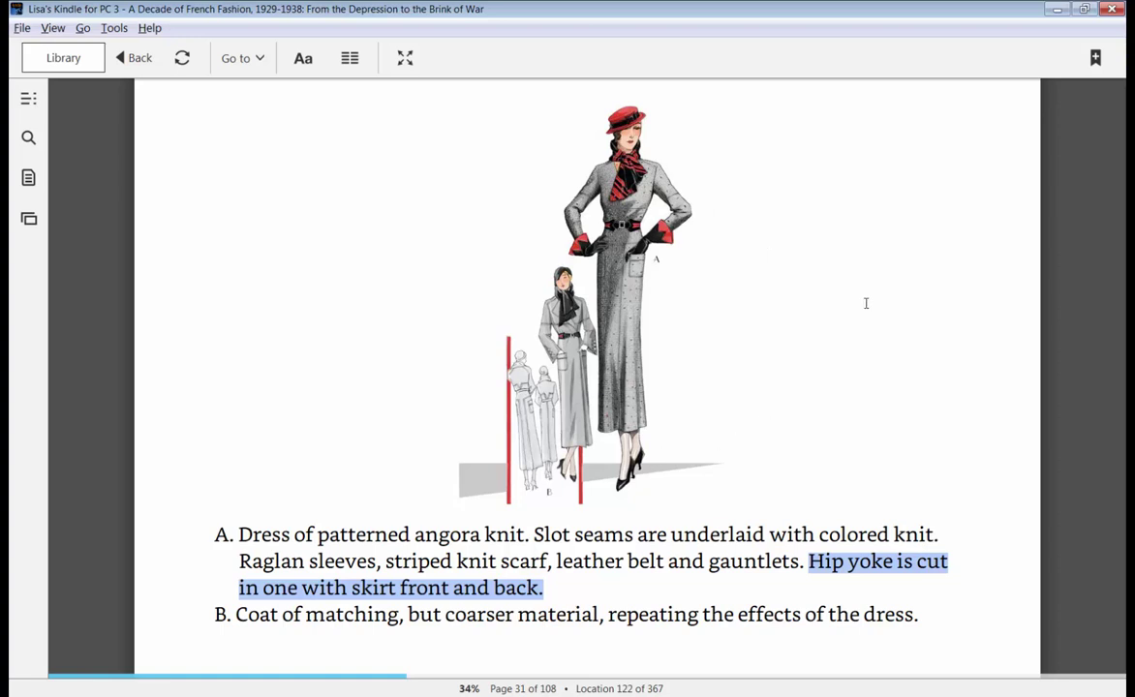
{"action": "key", "text": "alt+Tab"}
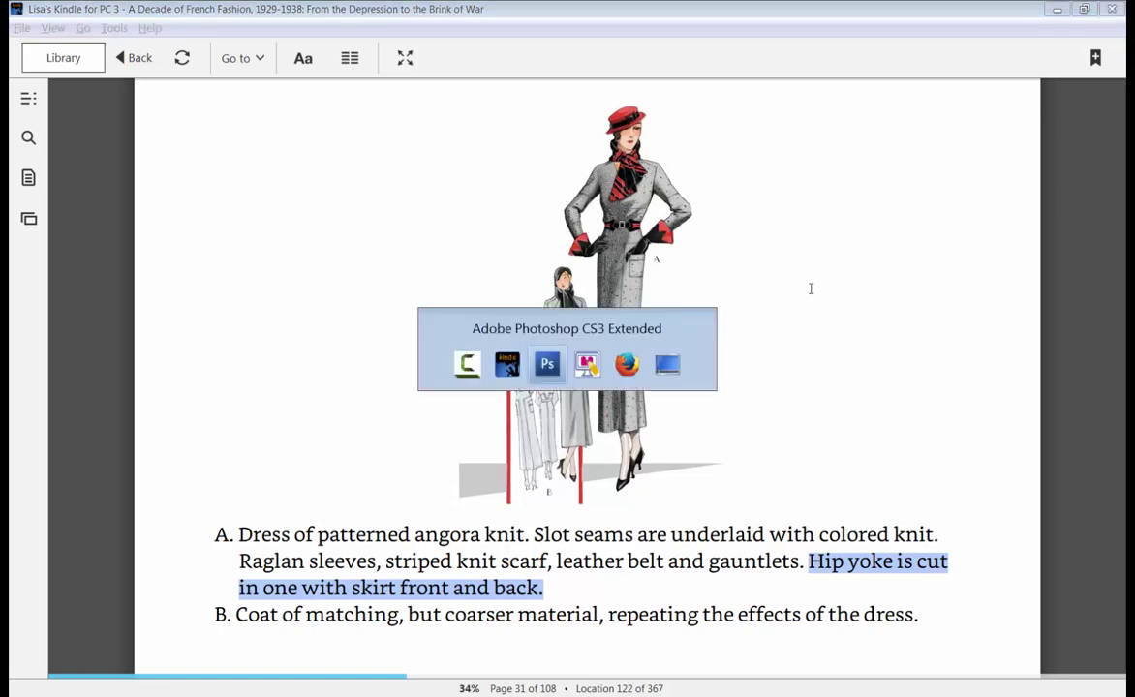
{"action": "key", "text": "alt+Tab"}
{"action": "key", "text": "alt+Tab"}
{"action": "key", "text": "alt+Tab"}
{"action": "key", "text": "alt+Tab"}
{"action": "key", "text": "alt+Tab"}
{"action": "key", "text": "alt+Tab"}
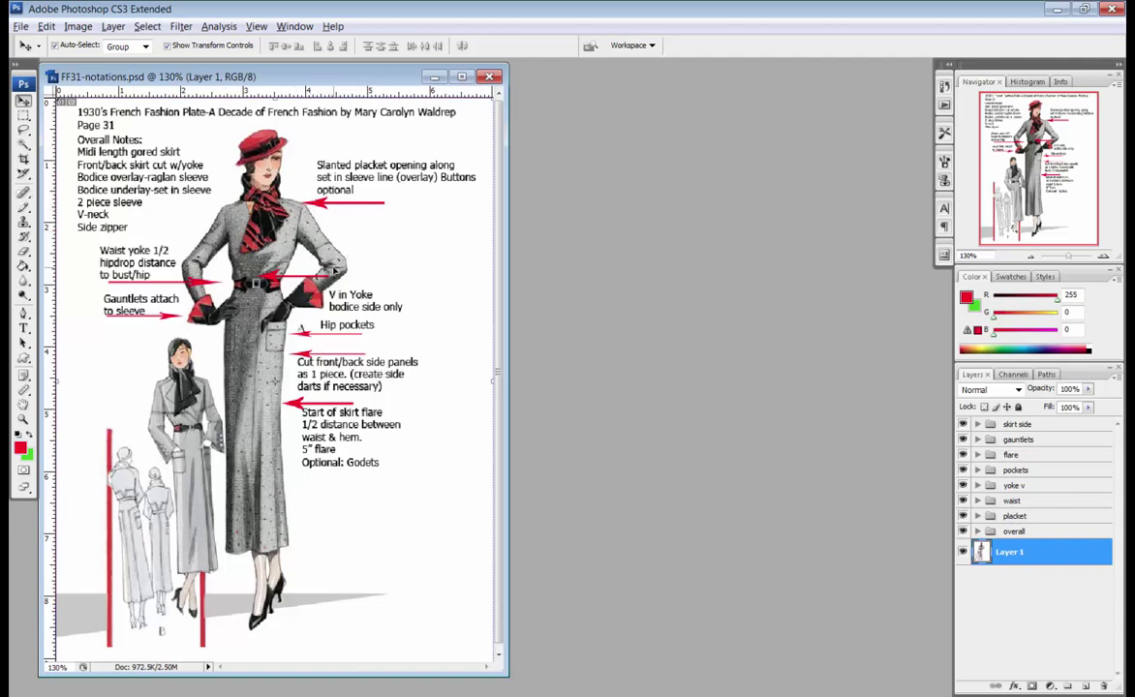
Step: Examine the bodice and waist yoke of the large dress figure in FF31-notations.psd up close
{"action": "key", "text": "z"}
{"action": "left_click", "coordinate": [258, 281]}
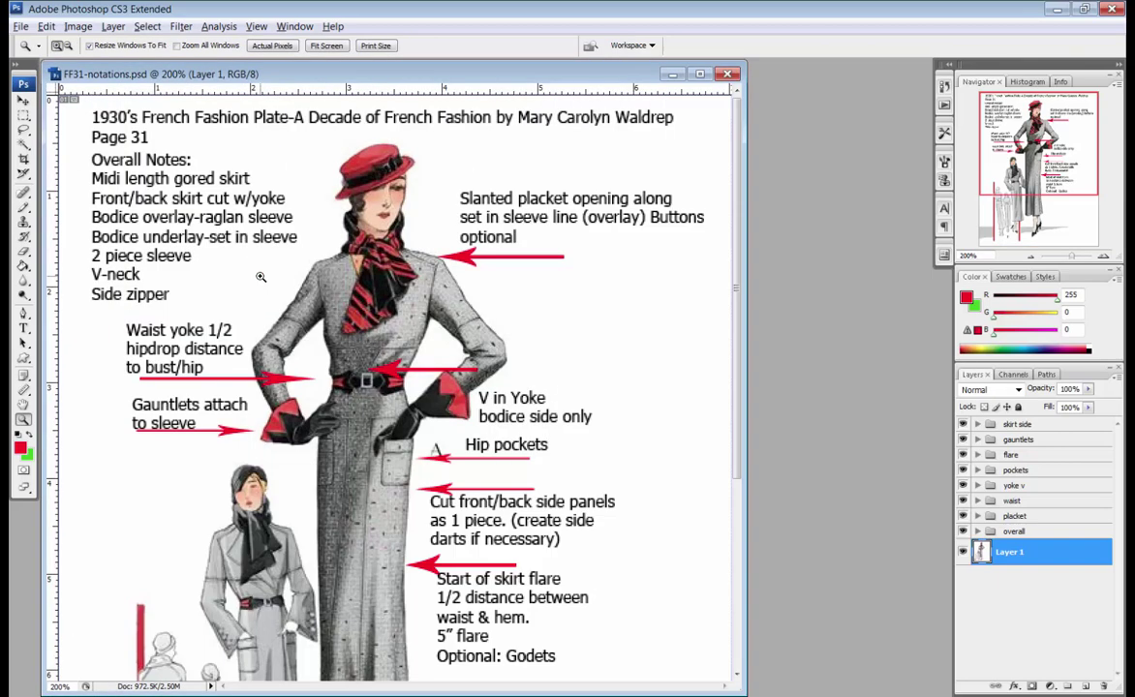
{"action": "left_click", "coordinate": [365, 381]}
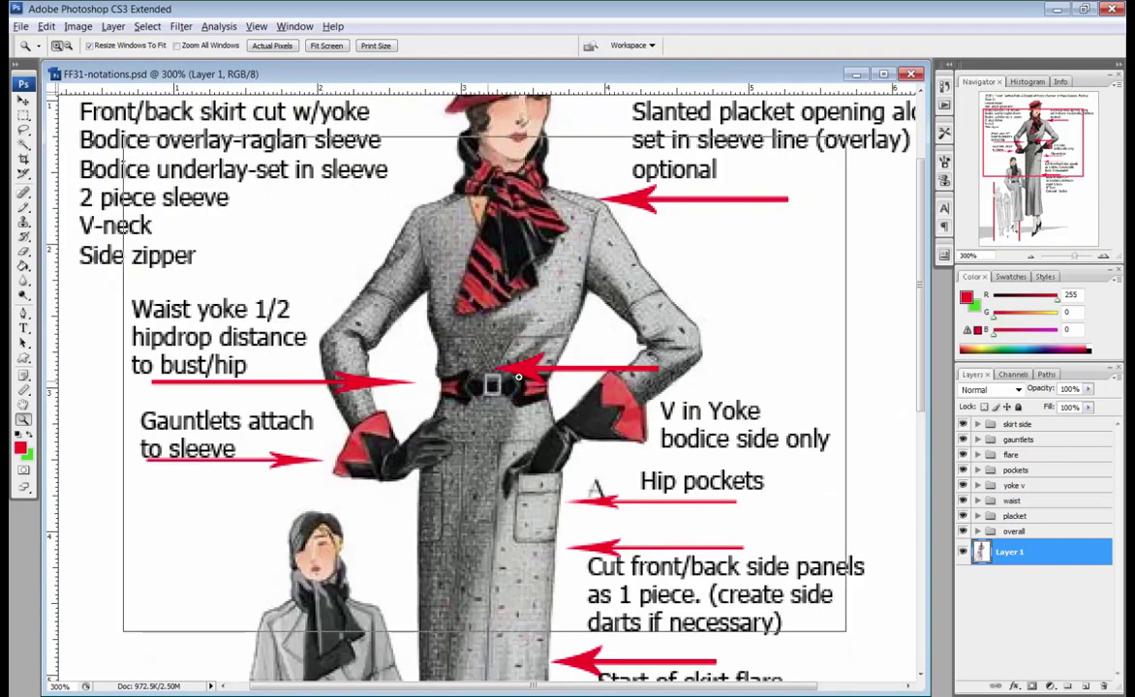
{"action": "left_click", "coordinate": [504, 370]}
{"action": "left_click", "coordinate": [509, 367]}
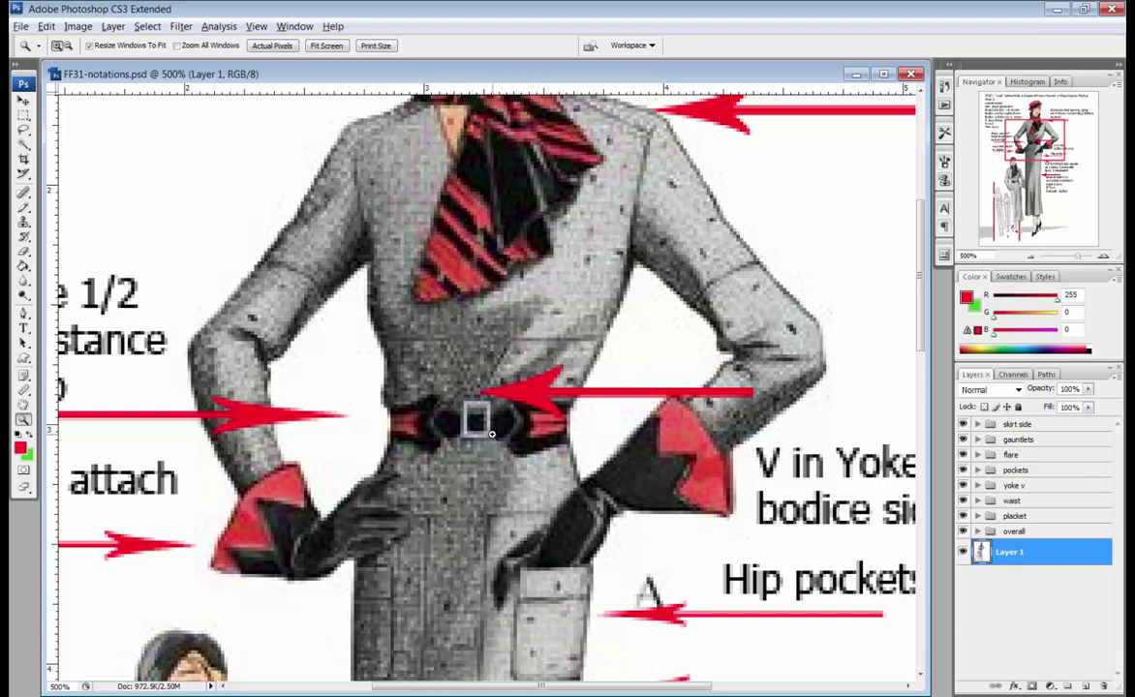
{"action": "left_click", "coordinate": [475, 354]}
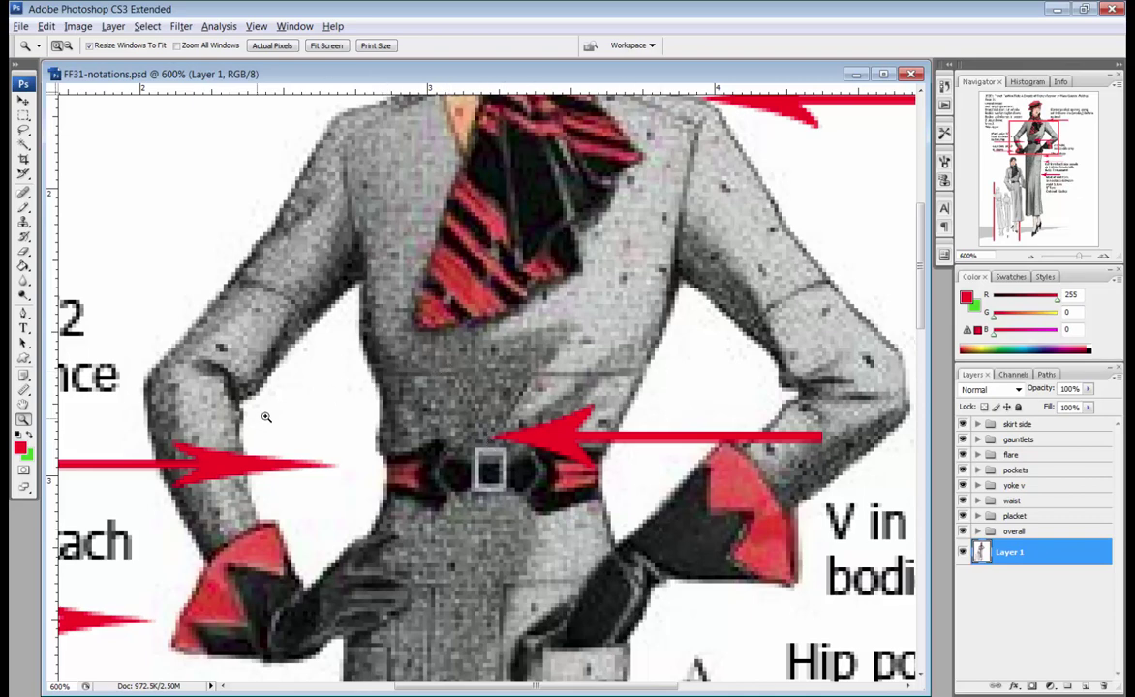
Step: Examine the gauntlets on the dress figure and the small back-view sketches of the dress and coat
{"action": "scroll", "coordinate": [259, 402], "scroll_direction": "down", "scroll_amount": 2}
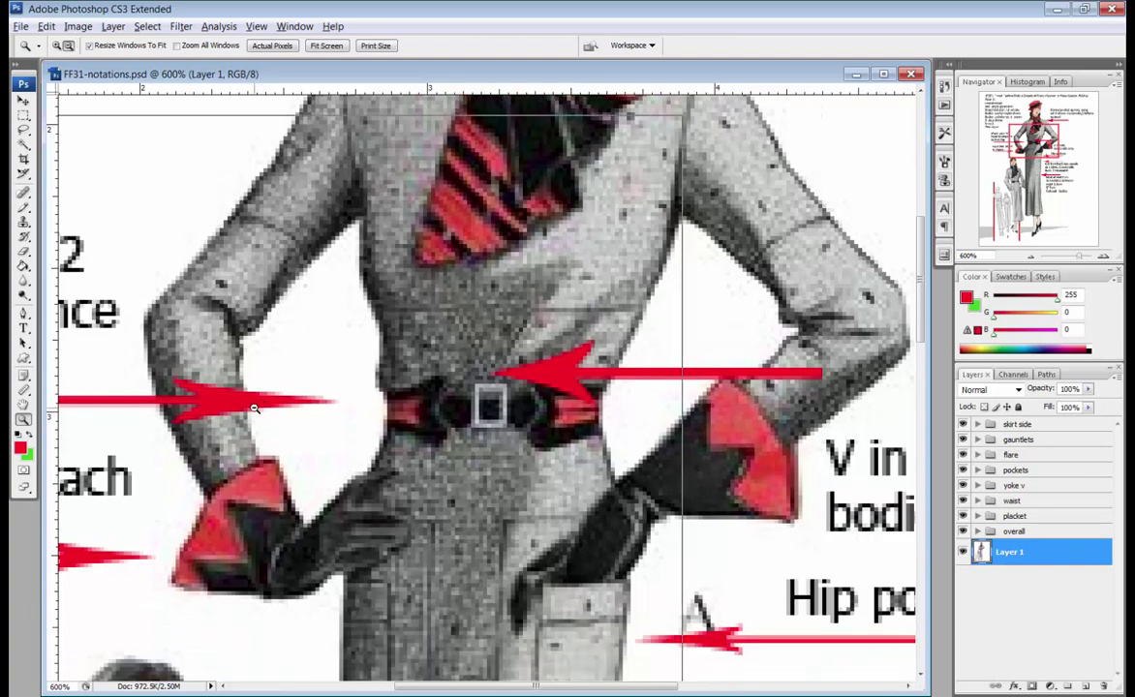
{"action": "left_click", "coordinate": [254, 408], "text": "alt"}
{"action": "scroll", "coordinate": [280, 509], "scroll_direction": "down", "scroll_amount": 10}
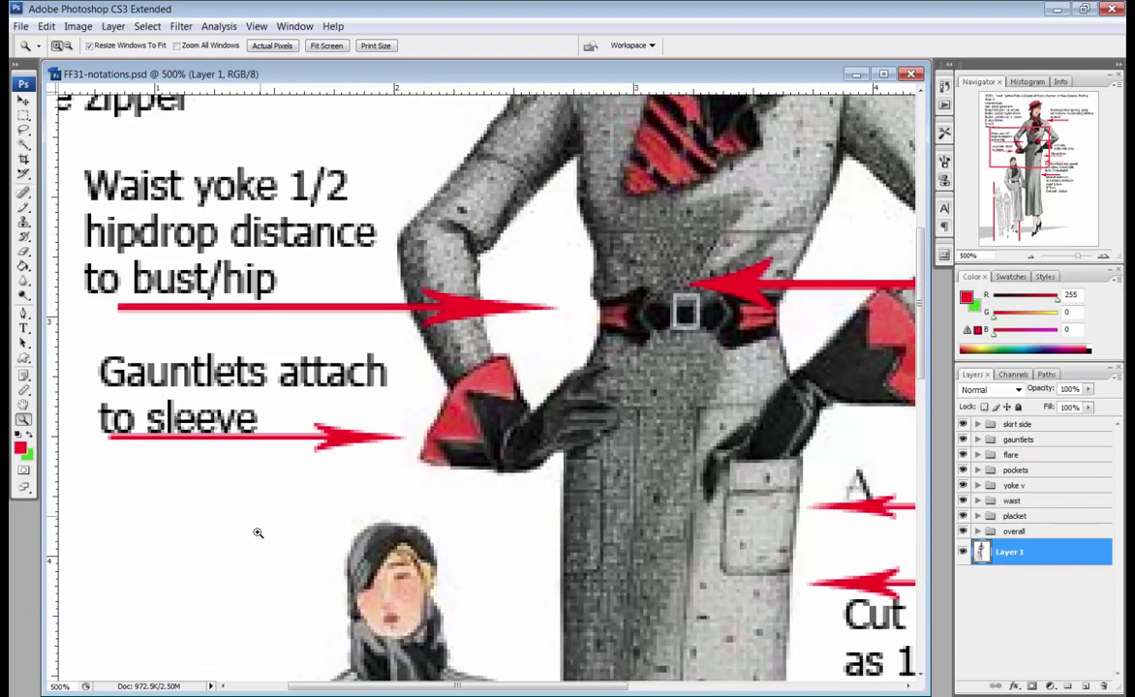
{"action": "scroll", "coordinate": [242, 596], "scroll_direction": "down", "scroll_amount": 9}
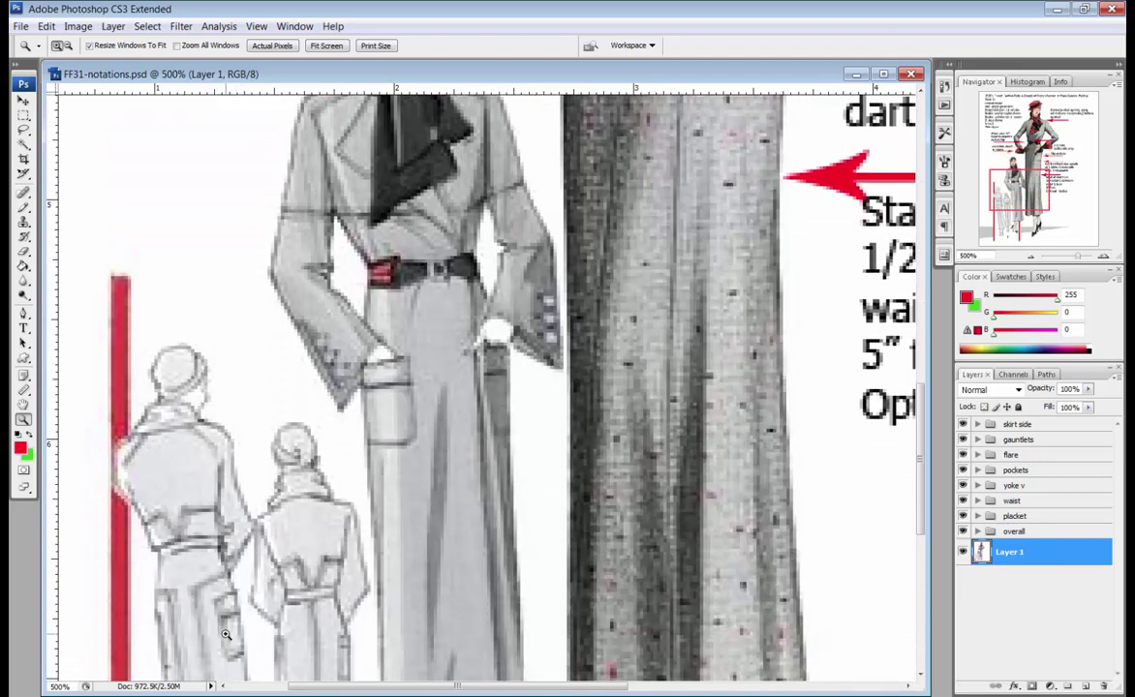
{"action": "scroll", "coordinate": [206, 579], "scroll_direction": "down", "scroll_amount": 1}
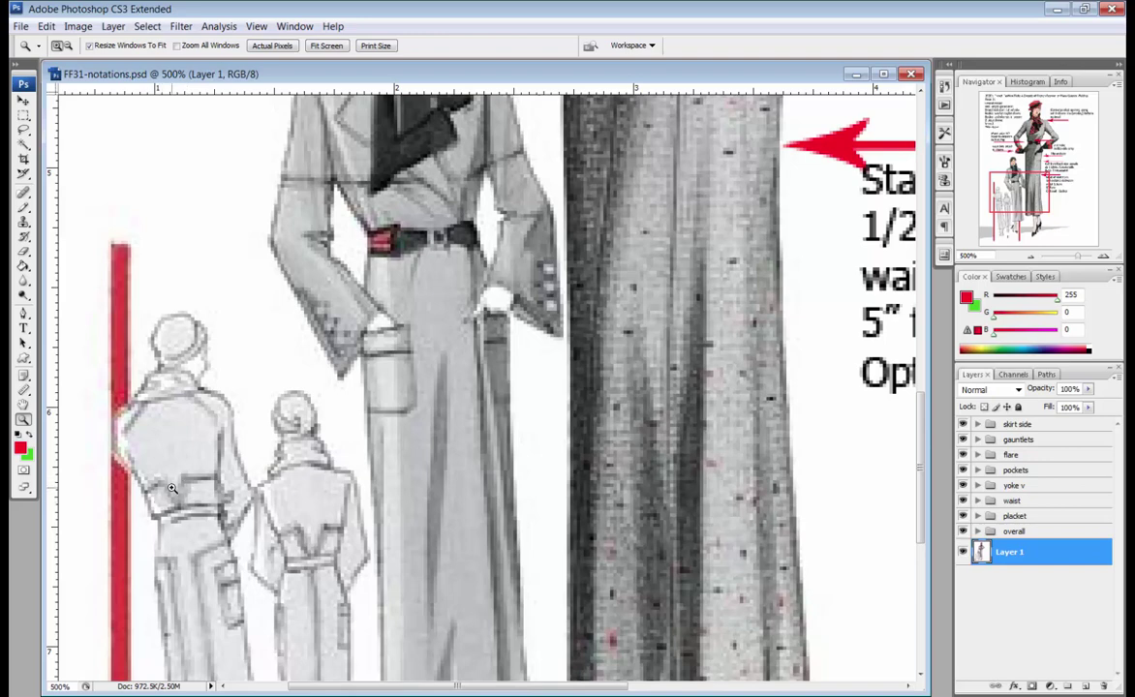
{"action": "scroll", "coordinate": [175, 495], "scroll_direction": "down", "scroll_amount": 2}
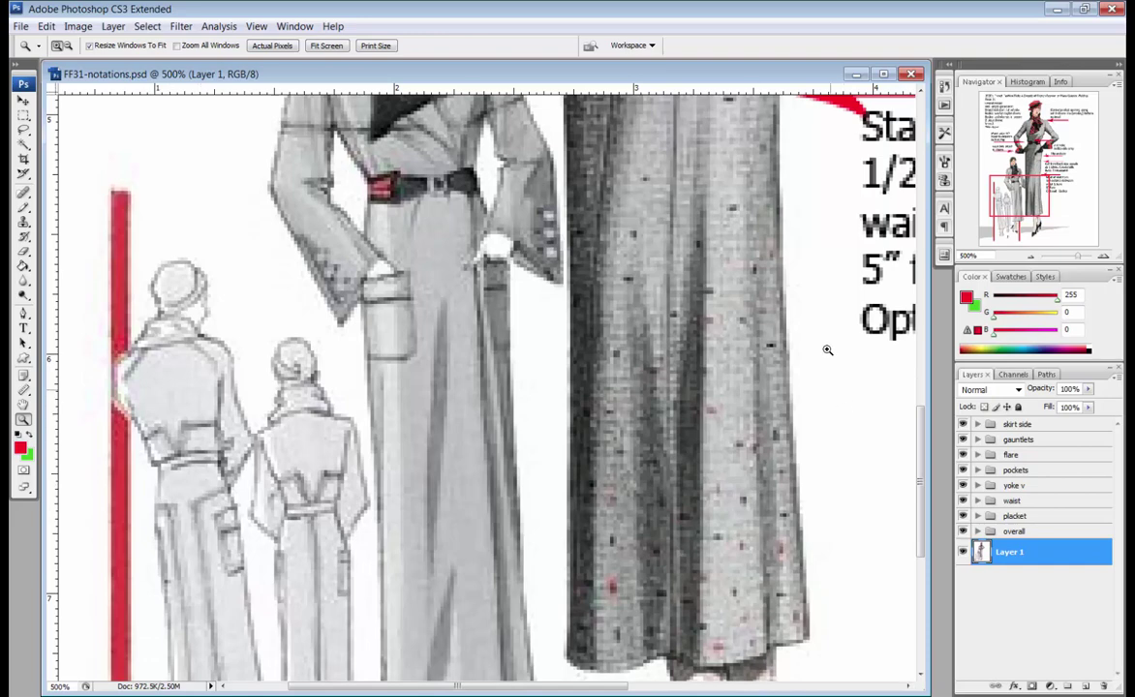
{"action": "scroll", "coordinate": [711, 286], "scroll_direction": "up", "scroll_amount": 1}
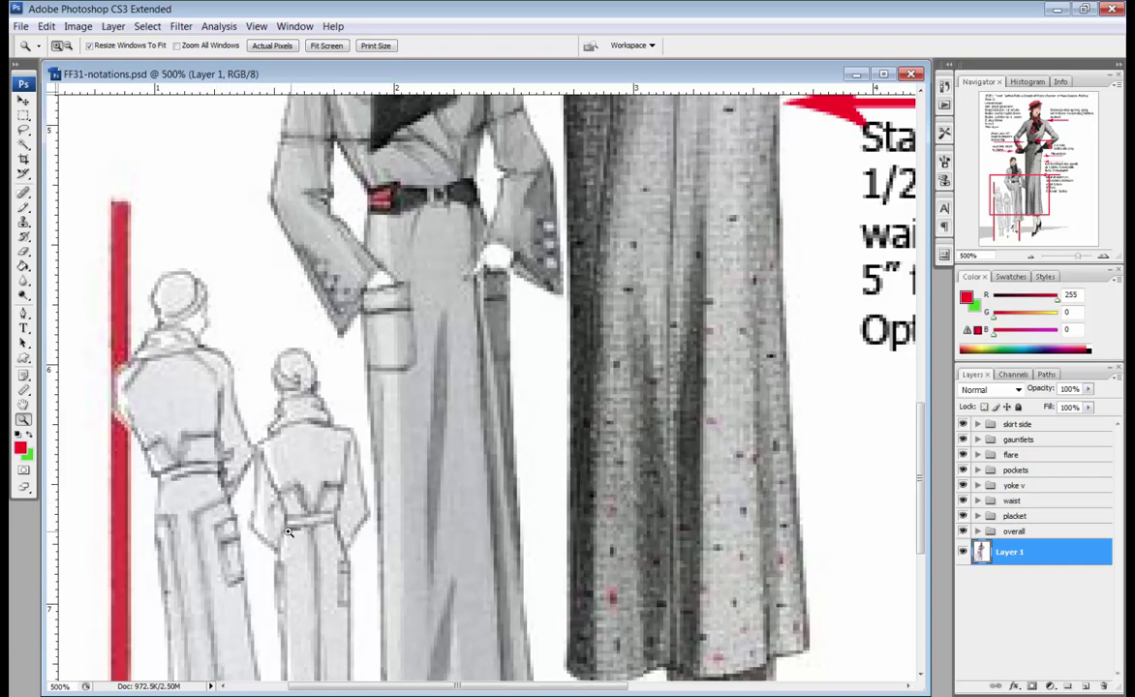
{"action": "scroll", "coordinate": [358, 473], "scroll_direction": "up", "scroll_amount": 2}
{"action": "scroll", "coordinate": [543, 366], "scroll_direction": "up", "scroll_amount": 4}
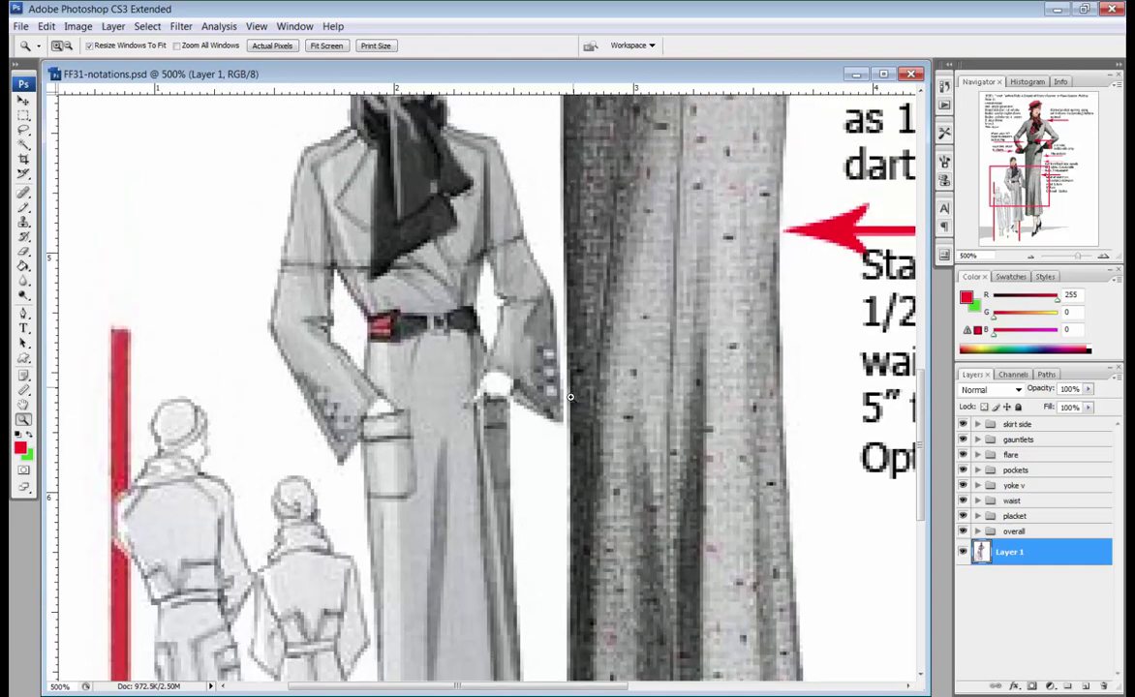
Step: Review the notes on the hip pockets, one-piece front/back side panels and skirt flare beside the dress figure
{"action": "scroll", "coordinate": [607, 346], "scroll_direction": "up", "scroll_amount": 4}
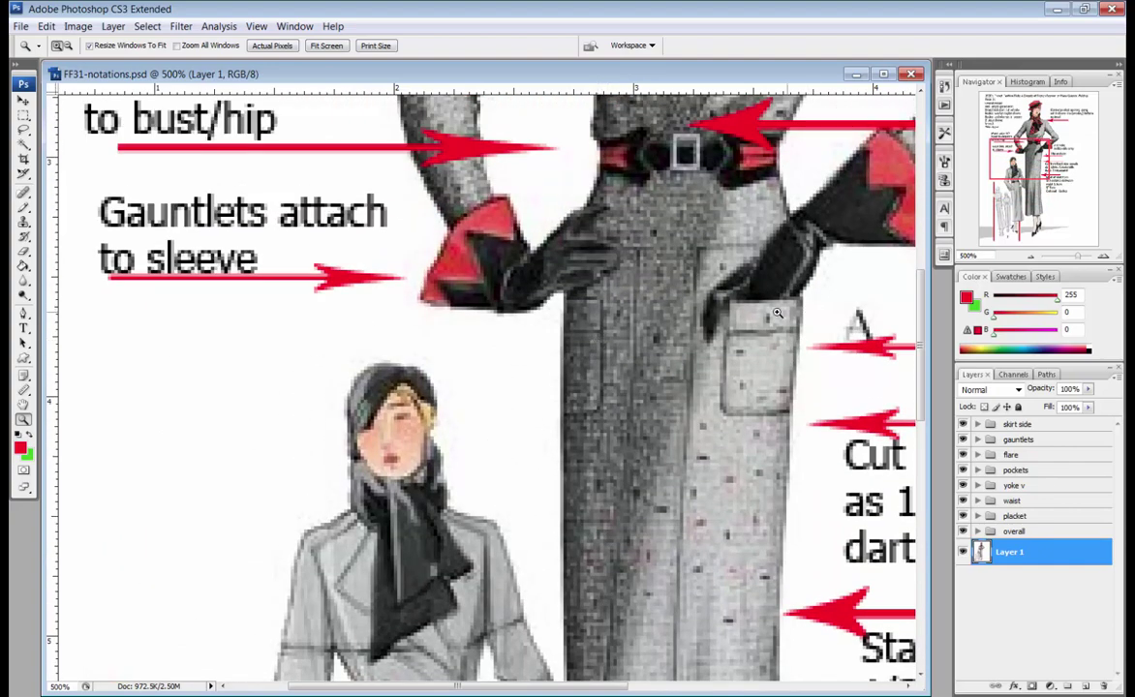
{"action": "left_click", "coordinate": [753, 300], "text": "alt"}
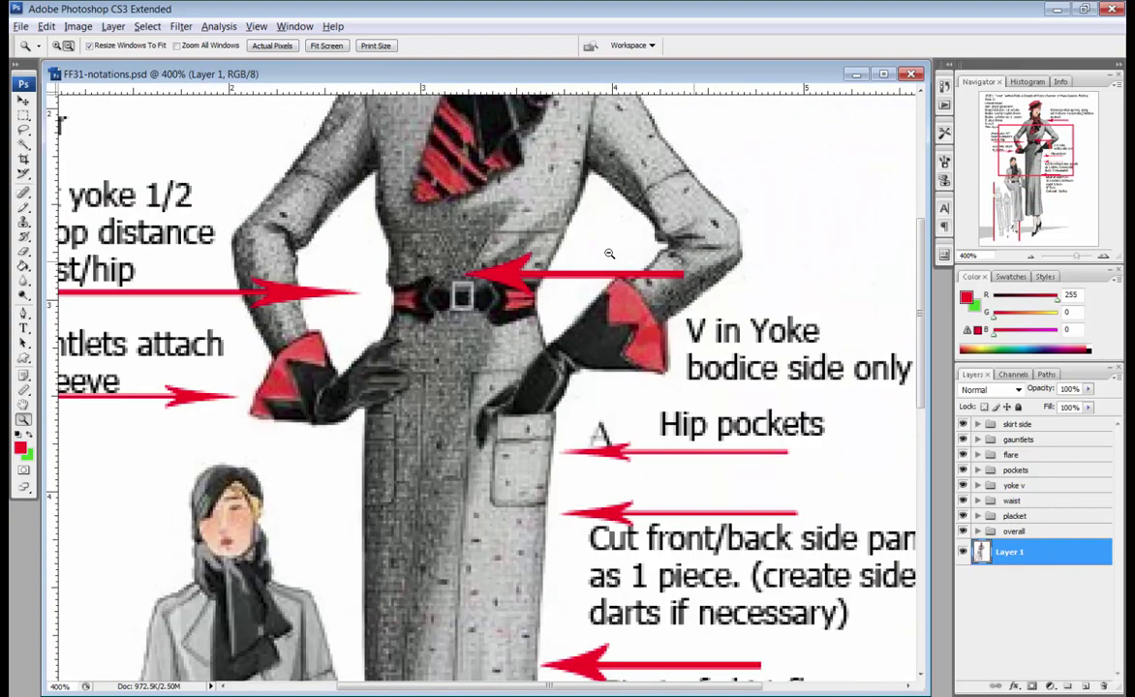
{"action": "left_click", "coordinate": [754, 300], "text": "alt"}
{"action": "scroll", "coordinate": [524, 519], "scroll_direction": "down", "scroll_amount": 3}
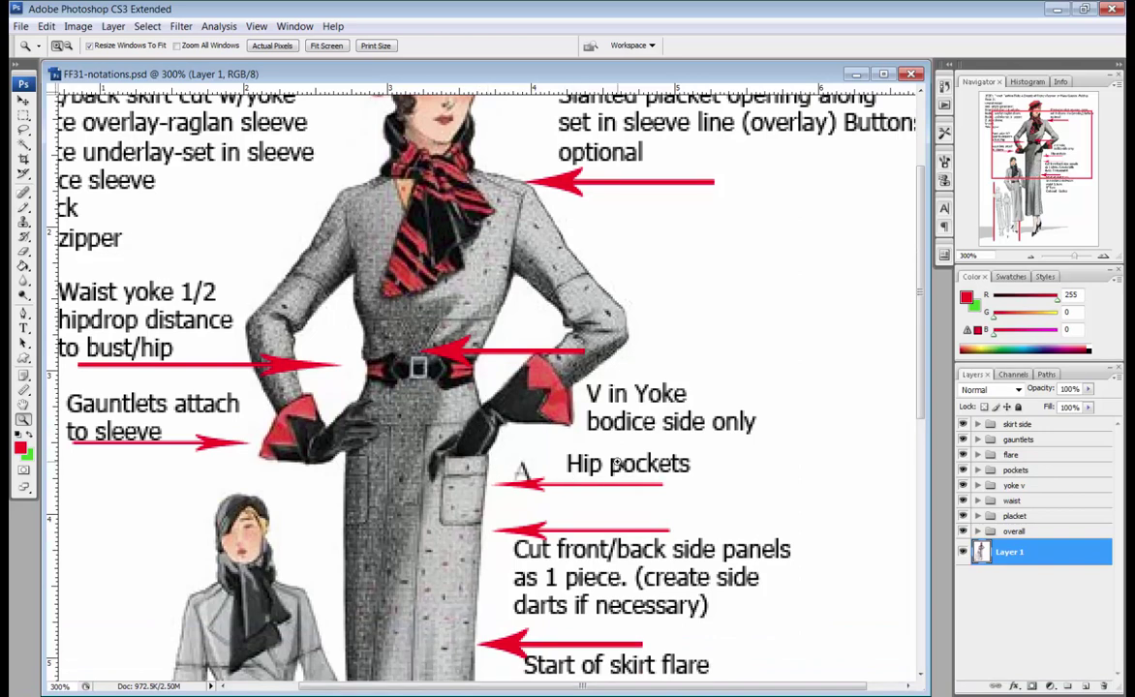
{"action": "scroll", "coordinate": [565, 424], "scroll_direction": "down", "scroll_amount": 3}
{"action": "scroll", "coordinate": [591, 460], "scroll_direction": "down", "scroll_amount": 4}
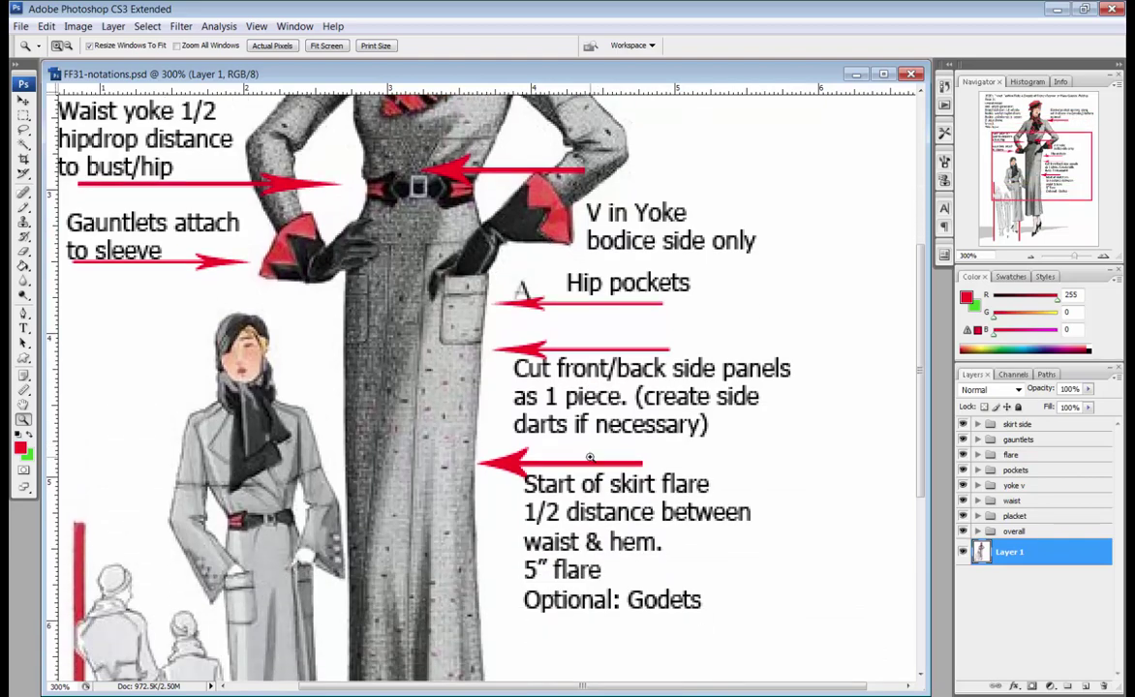
{"action": "scroll", "coordinate": [429, 444], "scroll_direction": "down", "scroll_amount": 1}
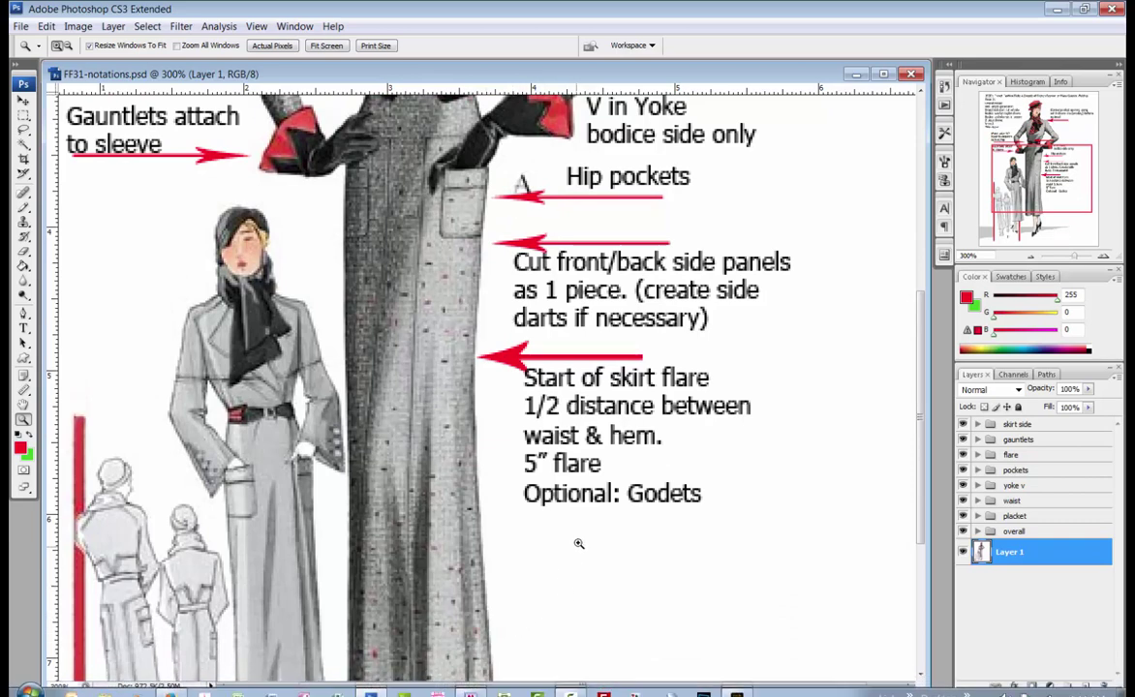
{"action": "scroll", "coordinate": [527, 520], "scroll_direction": "down", "scroll_amount": 1}
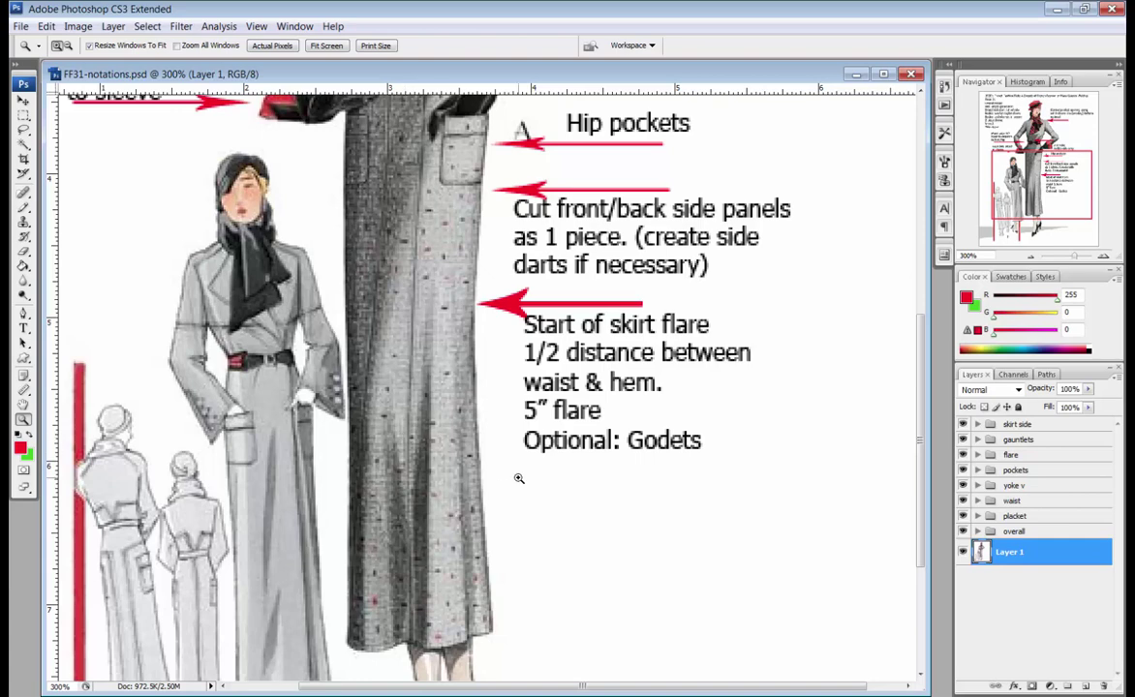
{"action": "scroll", "coordinate": [423, 484], "scroll_direction": "up", "scroll_amount": 2}
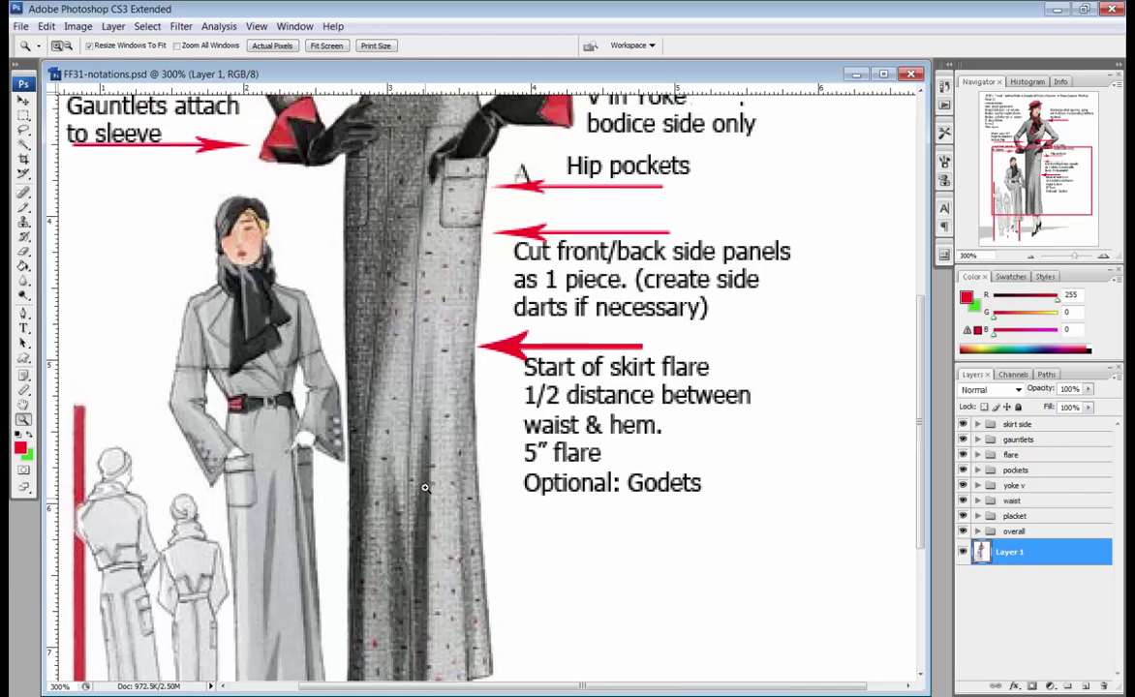
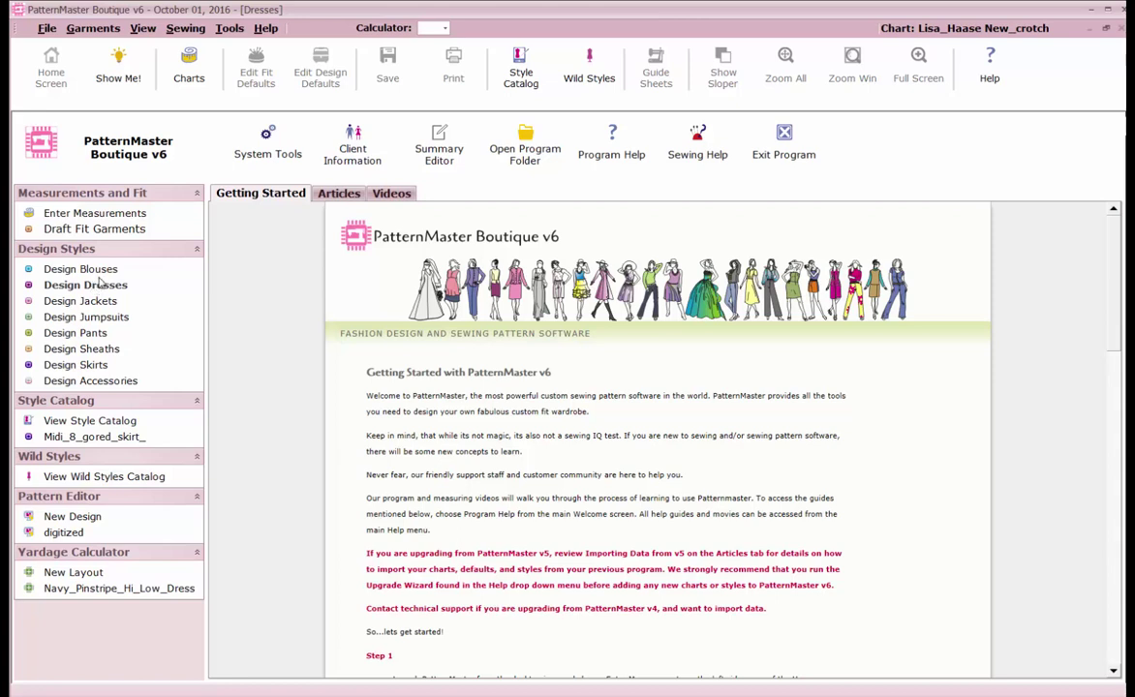
Step: Start a dress design in PatternMaster Boutique and set its seam allowance to 0
{"action": "left_click", "coordinate": [100, 283]}
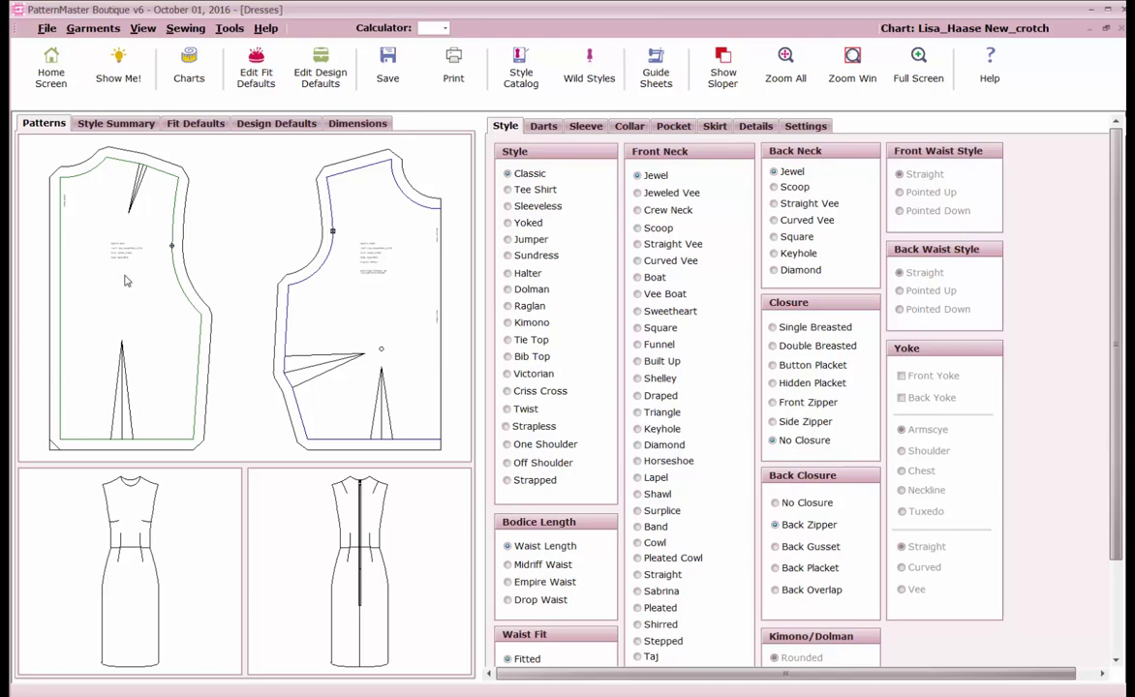
{"action": "left_click", "coordinate": [803, 127]}
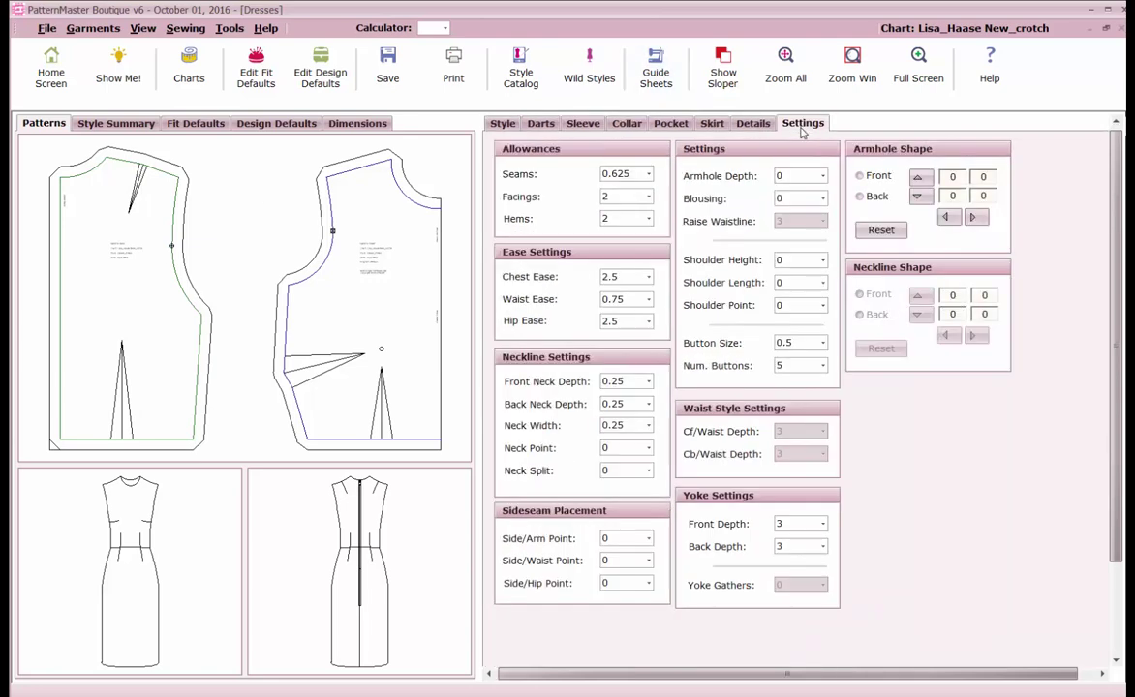
{"action": "left_click", "coordinate": [649, 174]}
{"action": "scroll", "coordinate": [628, 190], "scroll_direction": "up", "scroll_amount": 3}
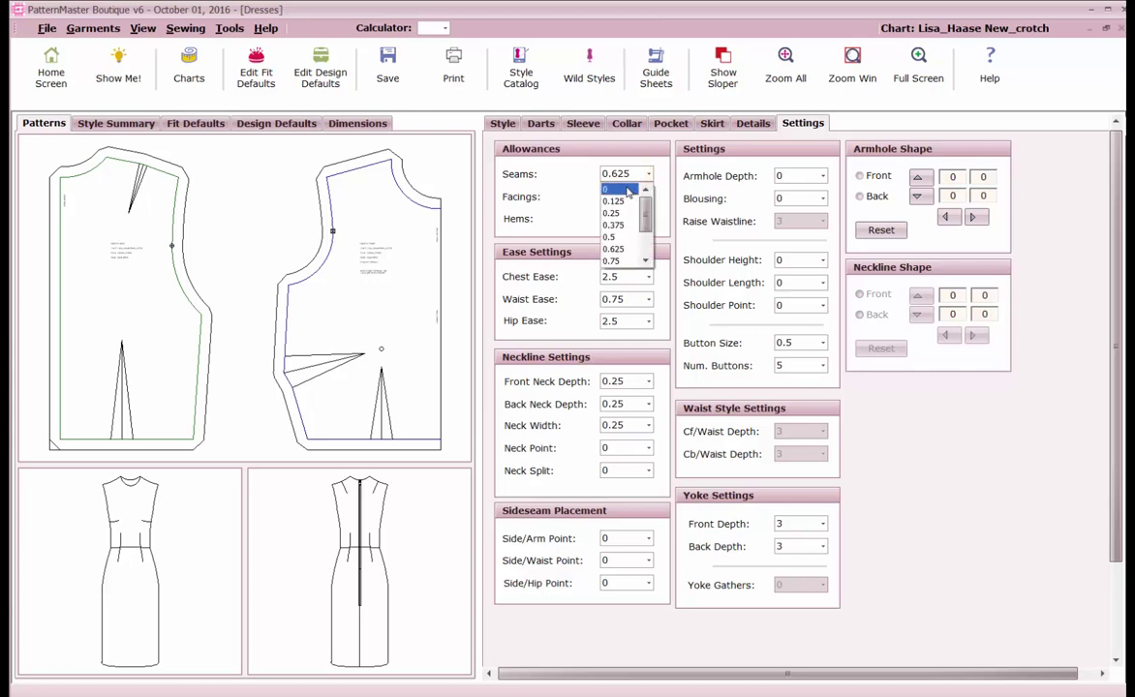
{"action": "left_click", "coordinate": [630, 192]}
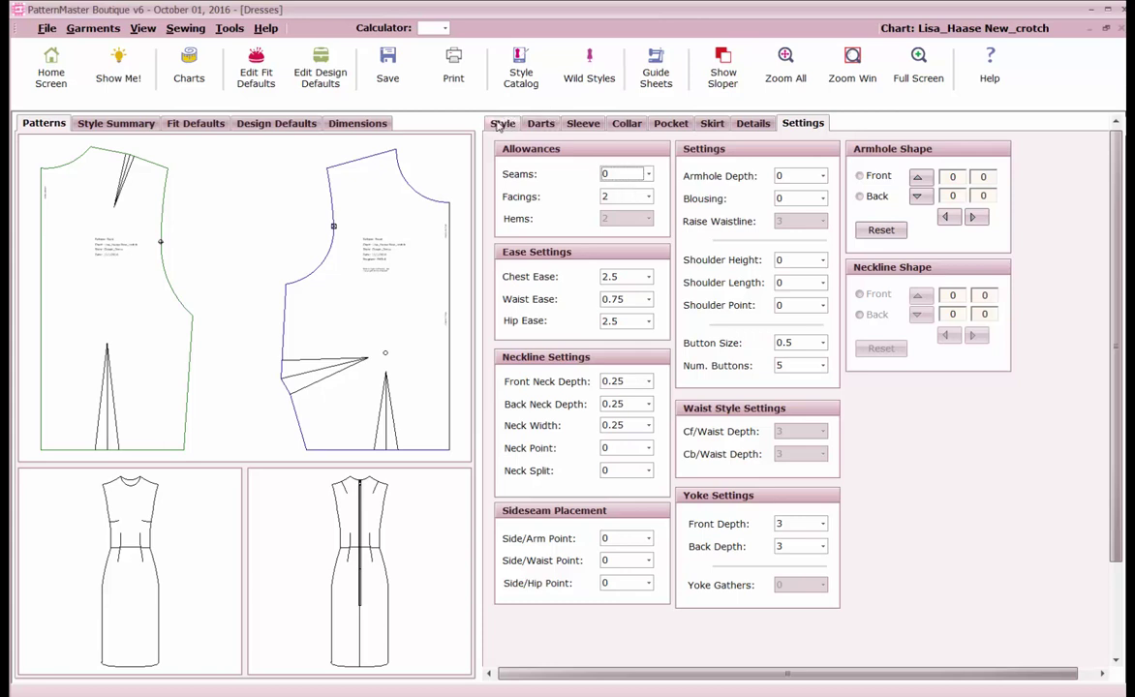
Step: Set the dress style to Raglan with a Side Zipper closure and no back closure
{"action": "left_click", "coordinate": [502, 124]}
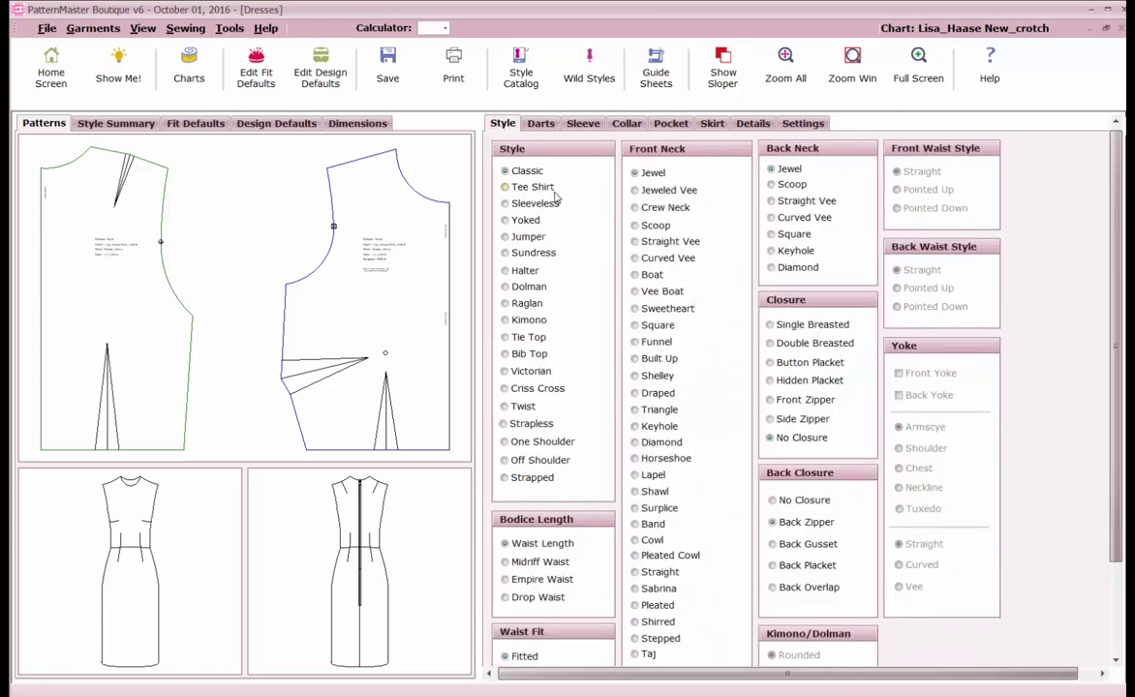
{"action": "left_click", "coordinate": [531, 302]}
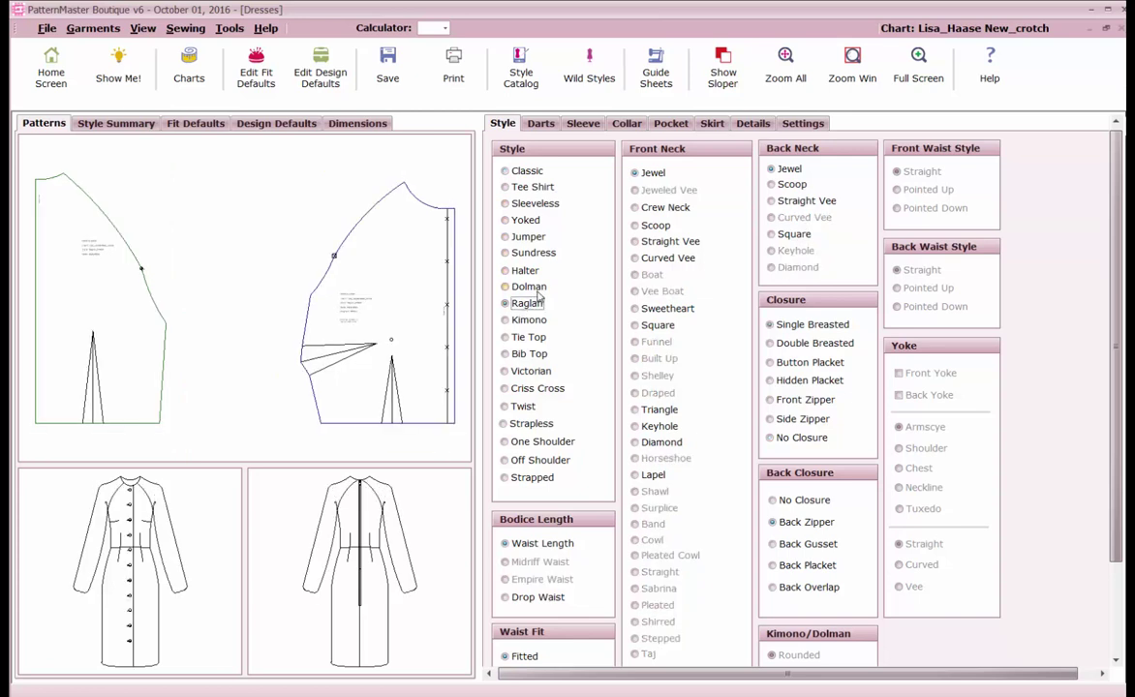
{"action": "left_click", "coordinate": [804, 436]}
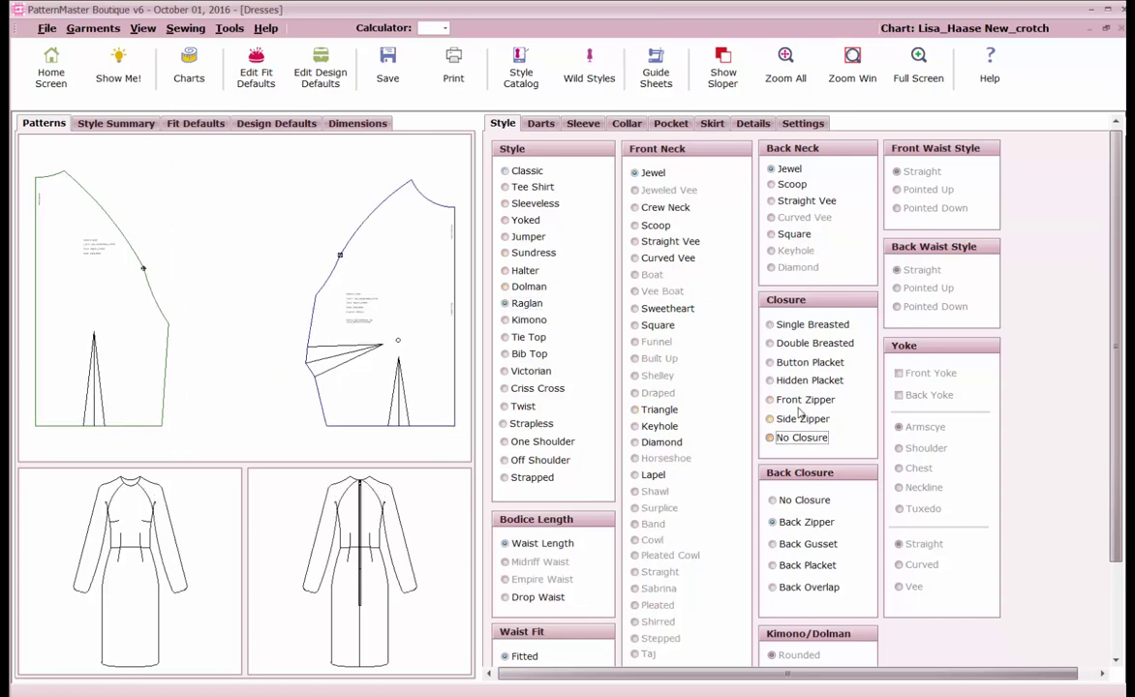
{"action": "left_click", "coordinate": [800, 418]}
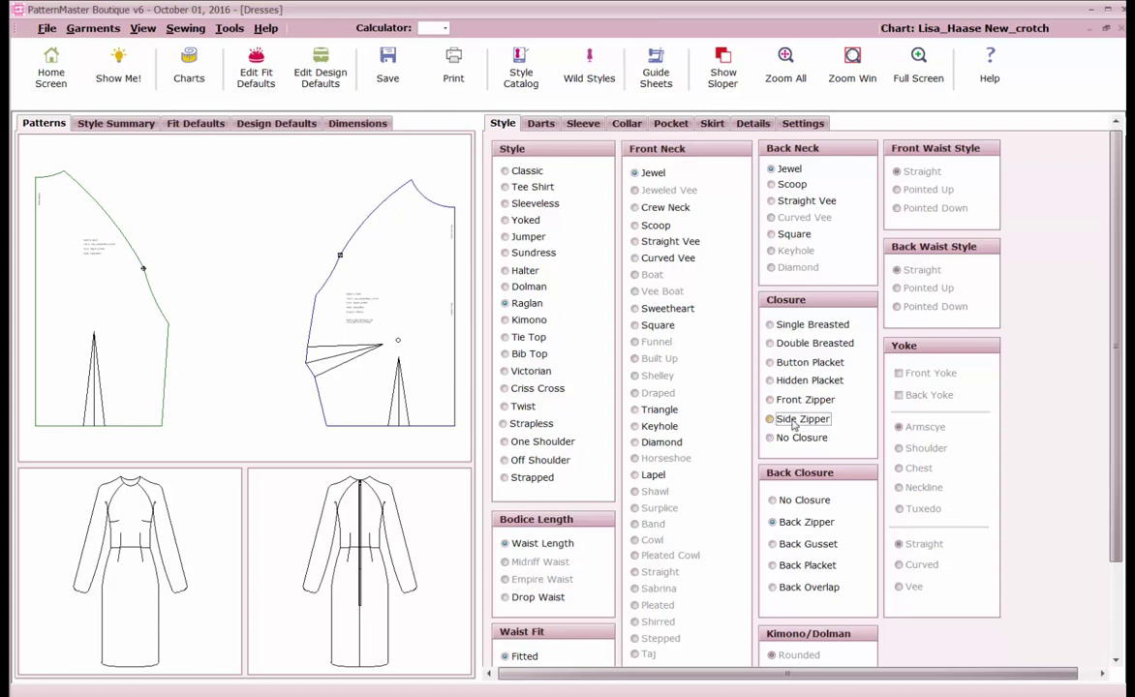
{"action": "left_click", "coordinate": [794, 502]}
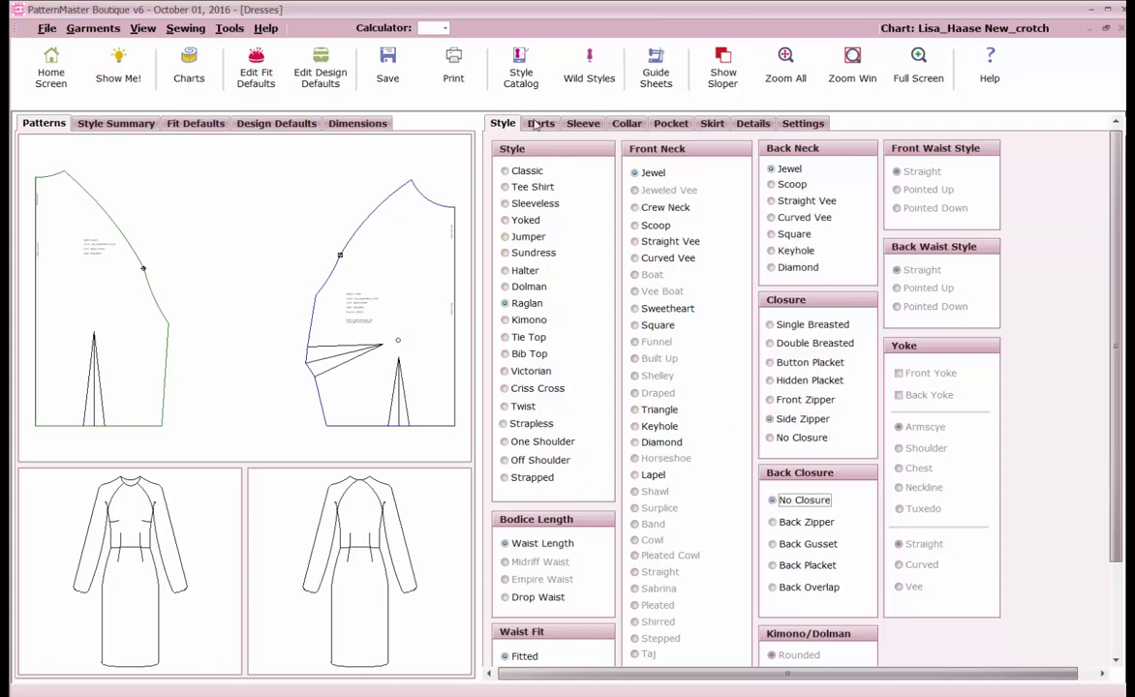
Step: Choose a waist-length, fitted bodice with a Straight Vee front neck
{"action": "left_click", "coordinate": [526, 548]}
{"action": "scroll", "coordinate": [580, 570], "scroll_direction": "down", "scroll_amount": 3}
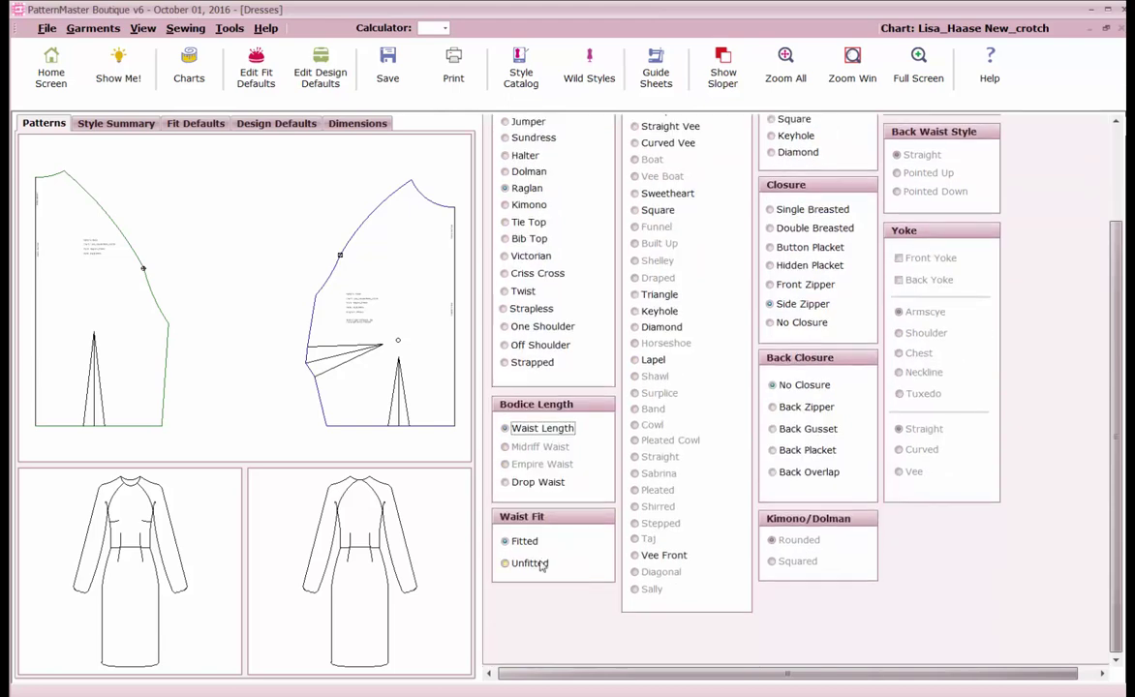
{"action": "left_click", "coordinate": [520, 541]}
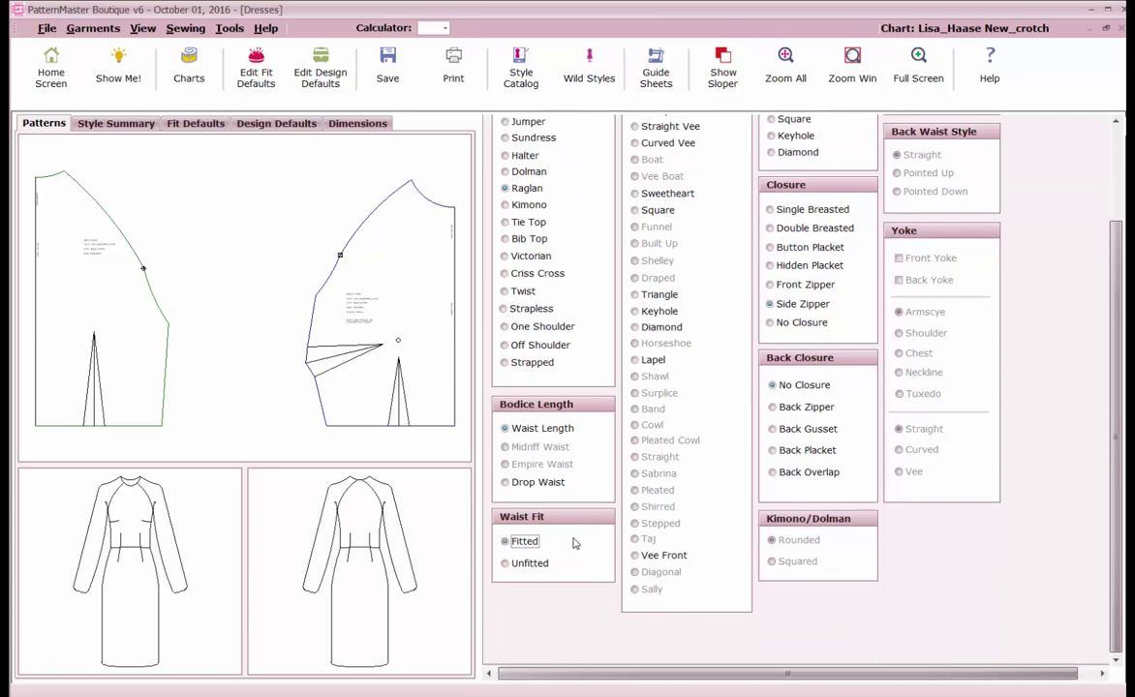
{"action": "scroll", "coordinate": [586, 538], "scroll_direction": "up", "scroll_amount": 3}
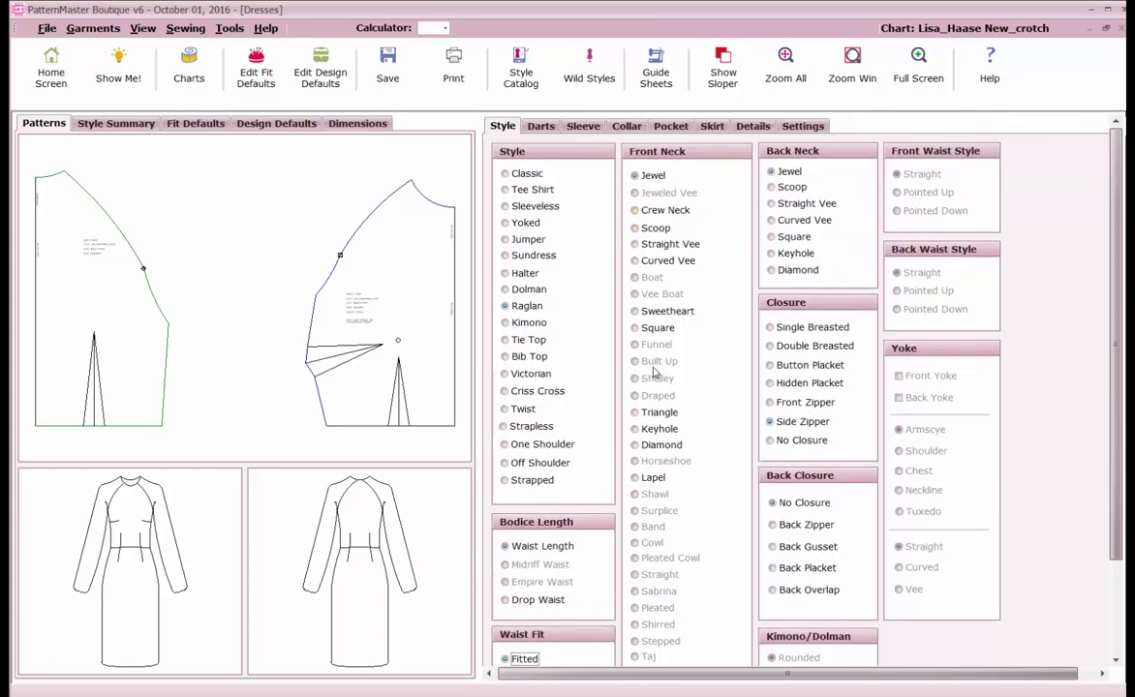
{"action": "left_click", "coordinate": [651, 248]}
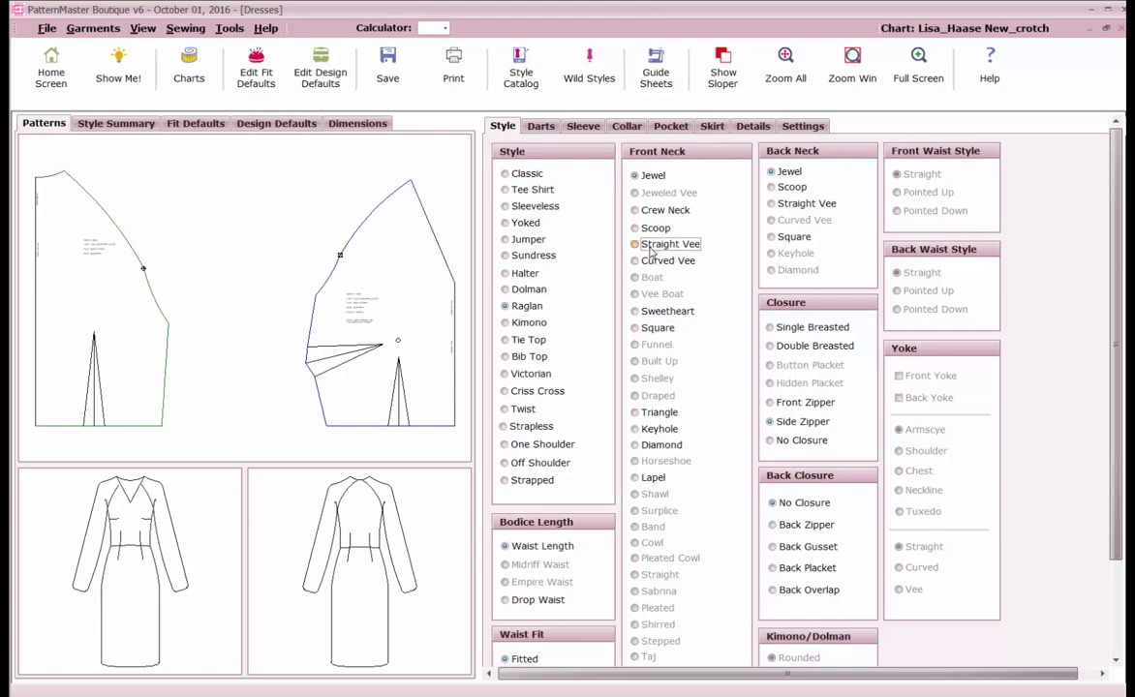
Step: Check the dress illustration and set the bodice to no front darts with 0 front and back torso darts
{"action": "left_click", "coordinate": [538, 125]}
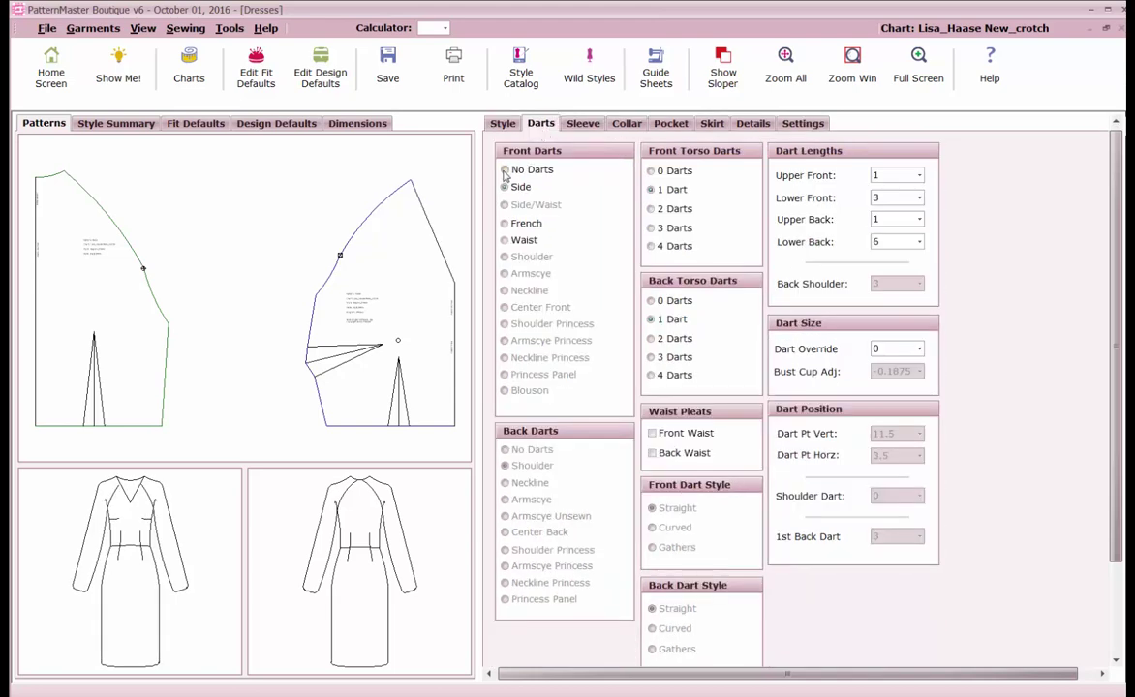
{"action": "key", "text": "alt+Tab"}
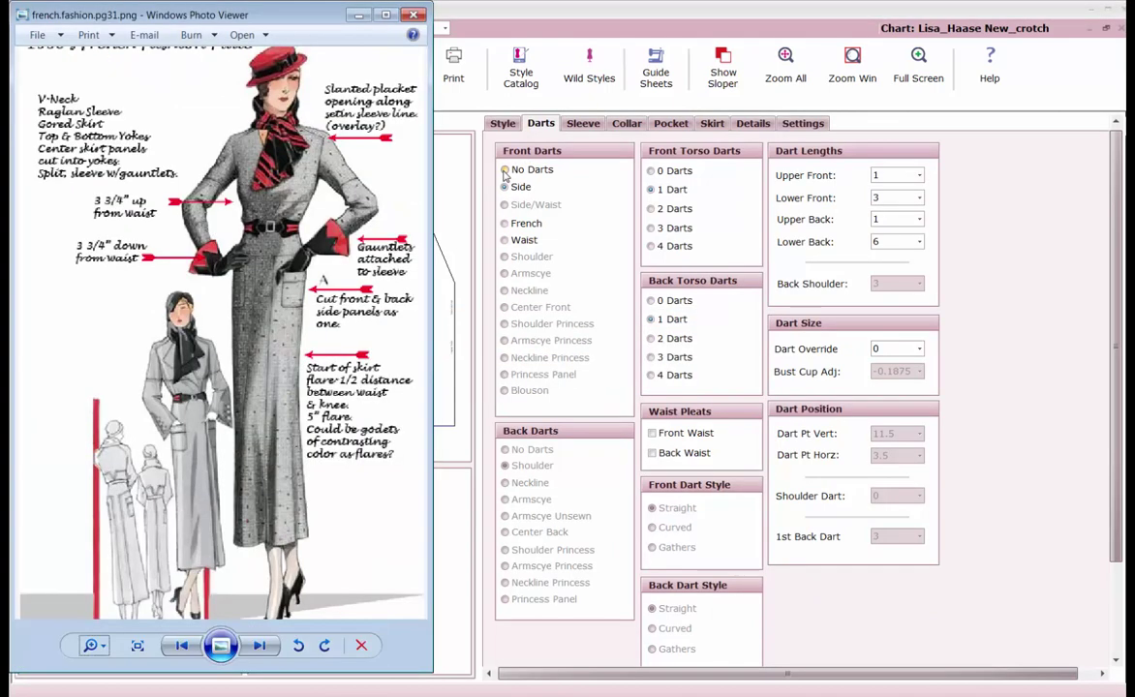
{"action": "key", "text": "alt+Tab"}
{"action": "left_click", "coordinate": [504, 170]}
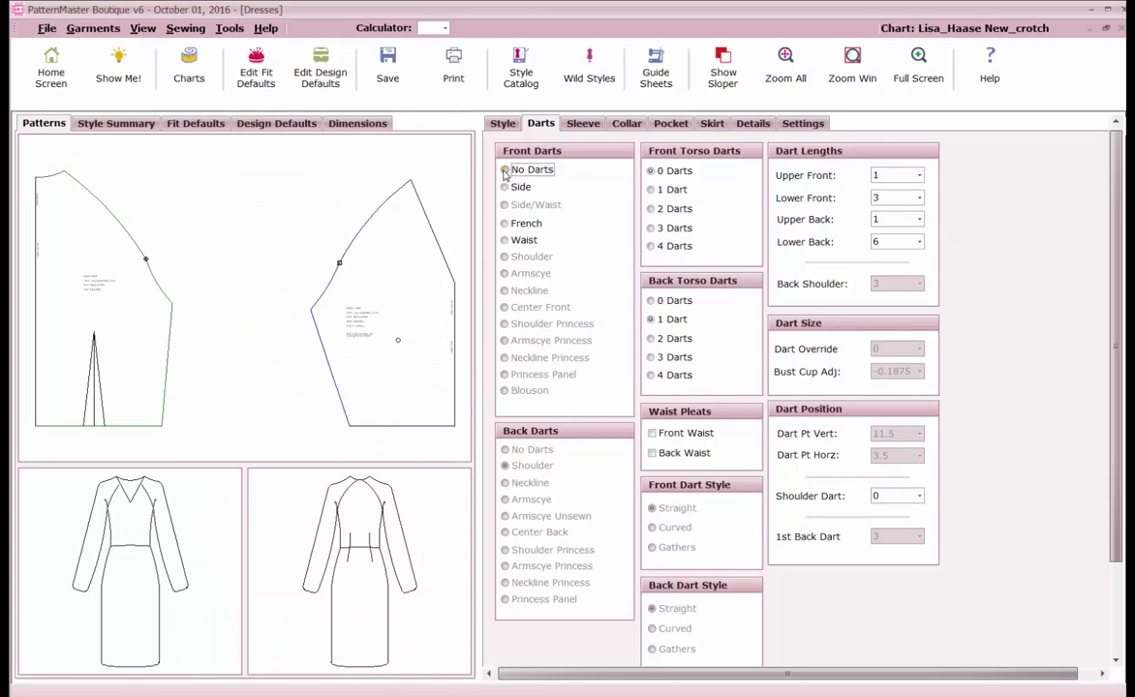
{"action": "left_click", "coordinate": [651, 300]}
{"action": "left_click", "coordinate": [654, 172]}
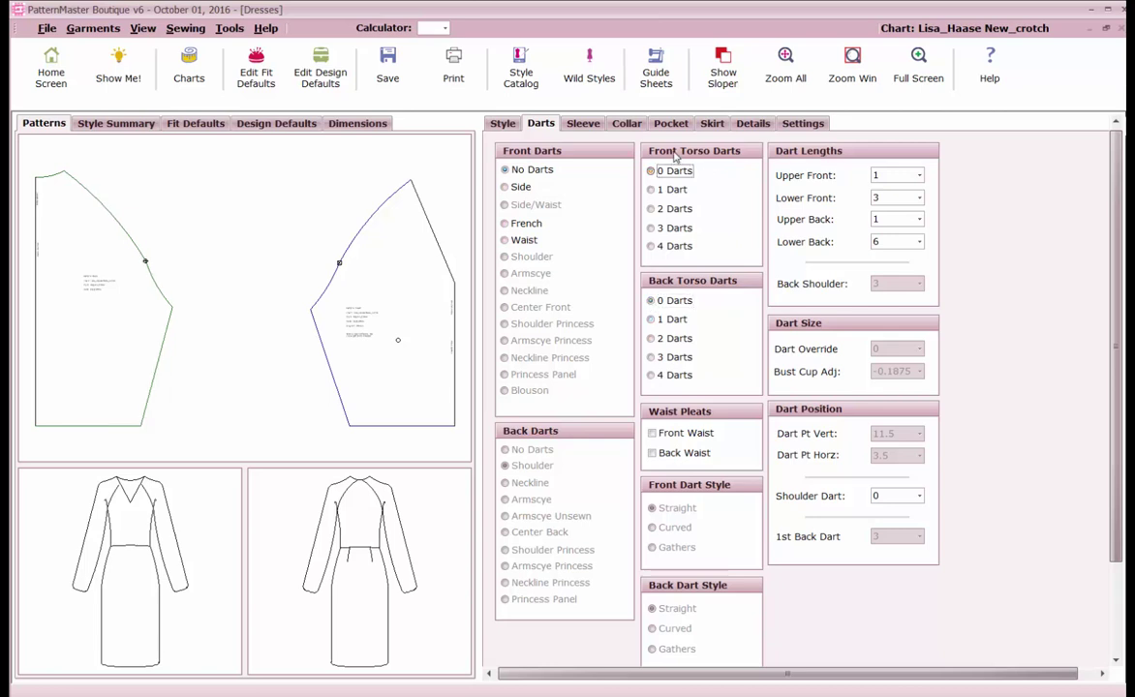
Step: Change the skirt of the raglan dress to the Gored style
{"action": "left_click", "coordinate": [707, 125]}
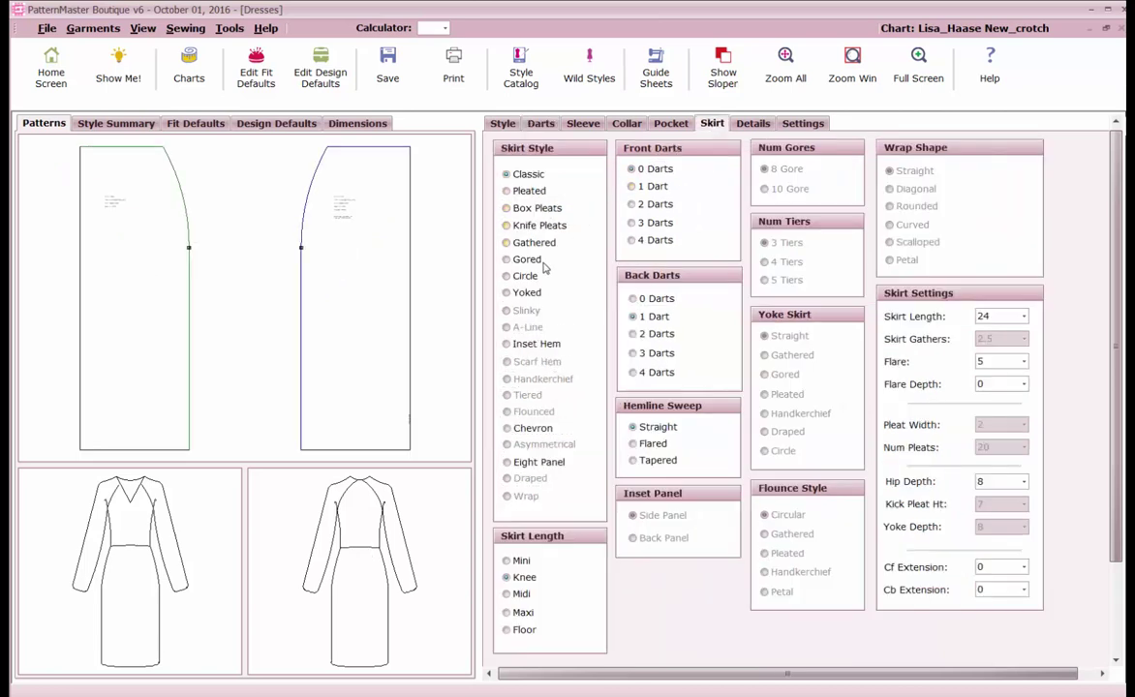
{"action": "left_click", "coordinate": [505, 256]}
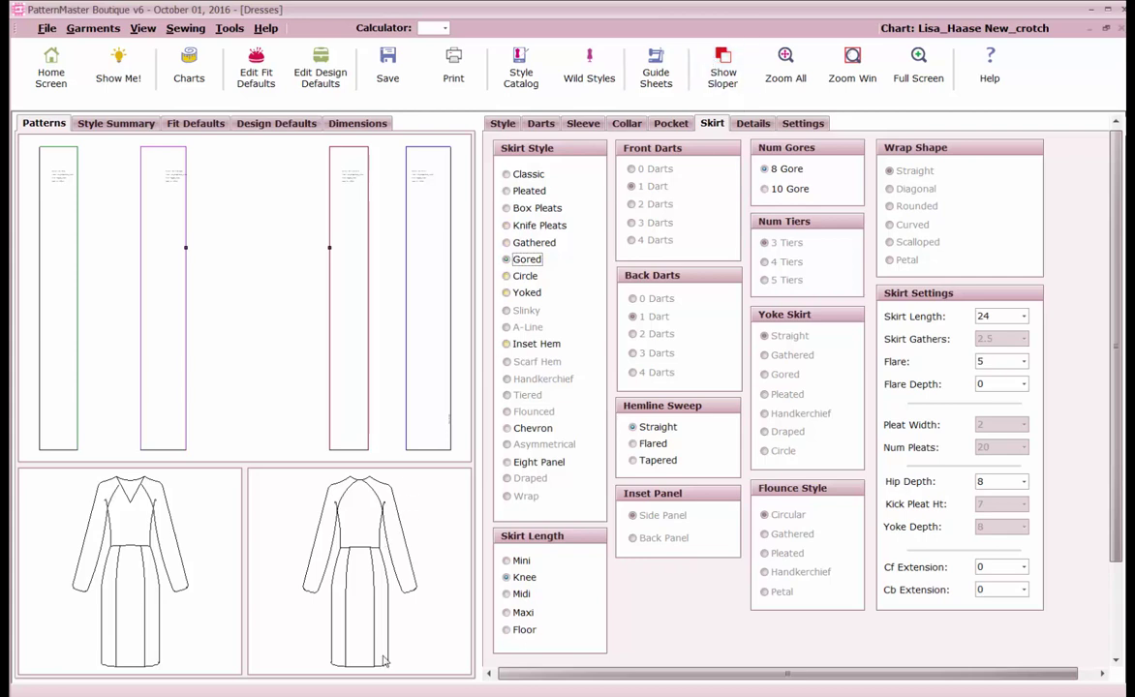
{"action": "mouse_move", "coordinate": [203, 686]}
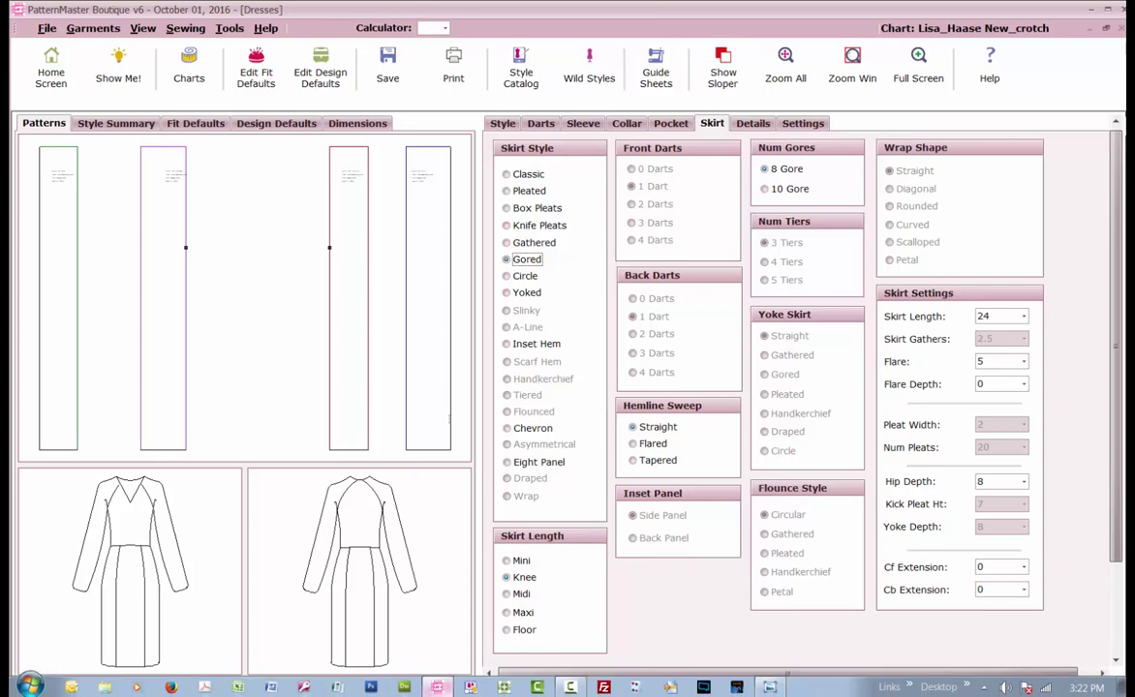
{"action": "mouse_move", "coordinate": [436, 687]}
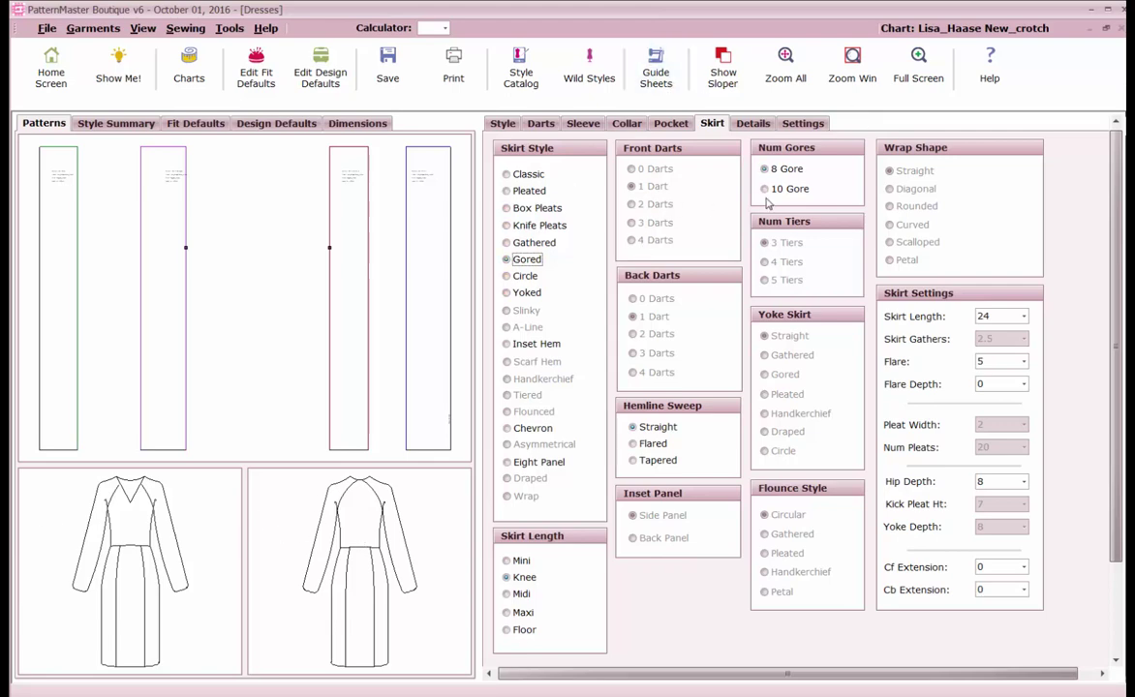
Step: Measure the combined length of the raglan bodice's front and back waist edges in the full-screen pattern view
{"action": "left_click", "coordinate": [808, 126]}
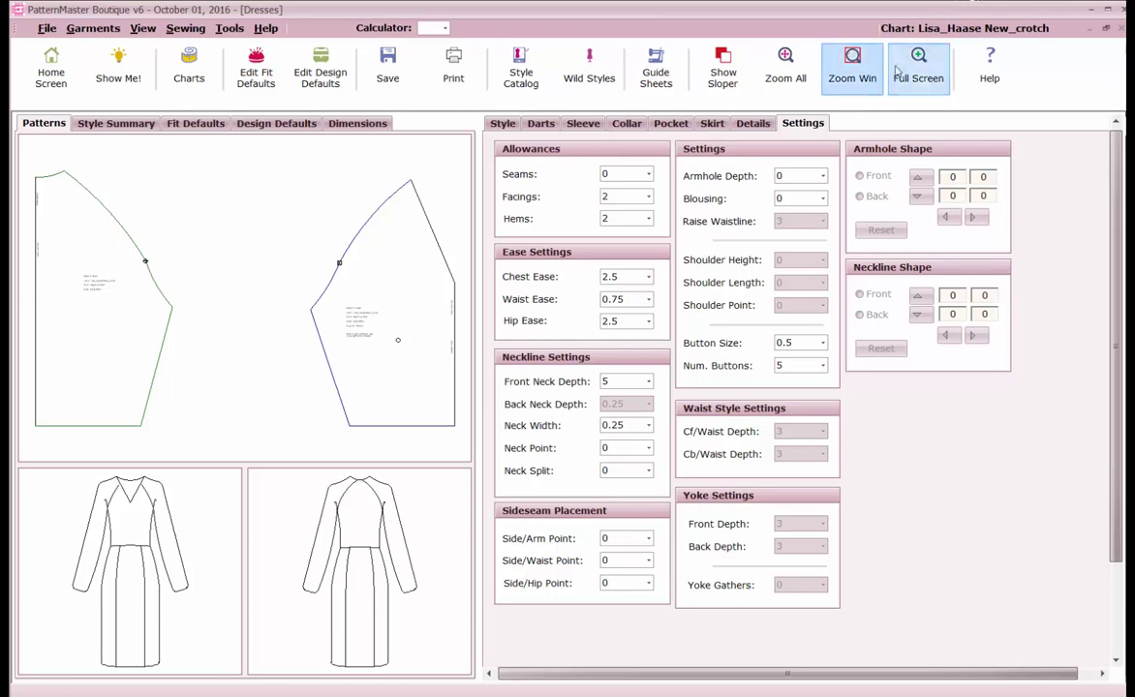
{"action": "left_click", "coordinate": [920, 71]}
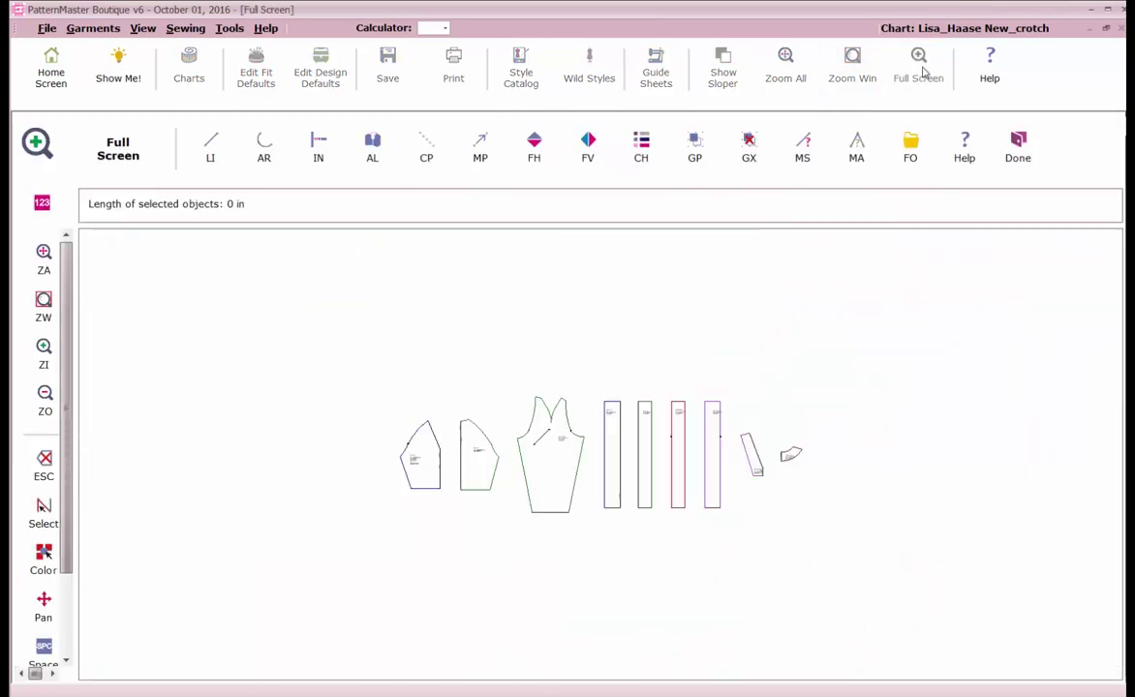
{"action": "left_click", "coordinate": [308, 541]}
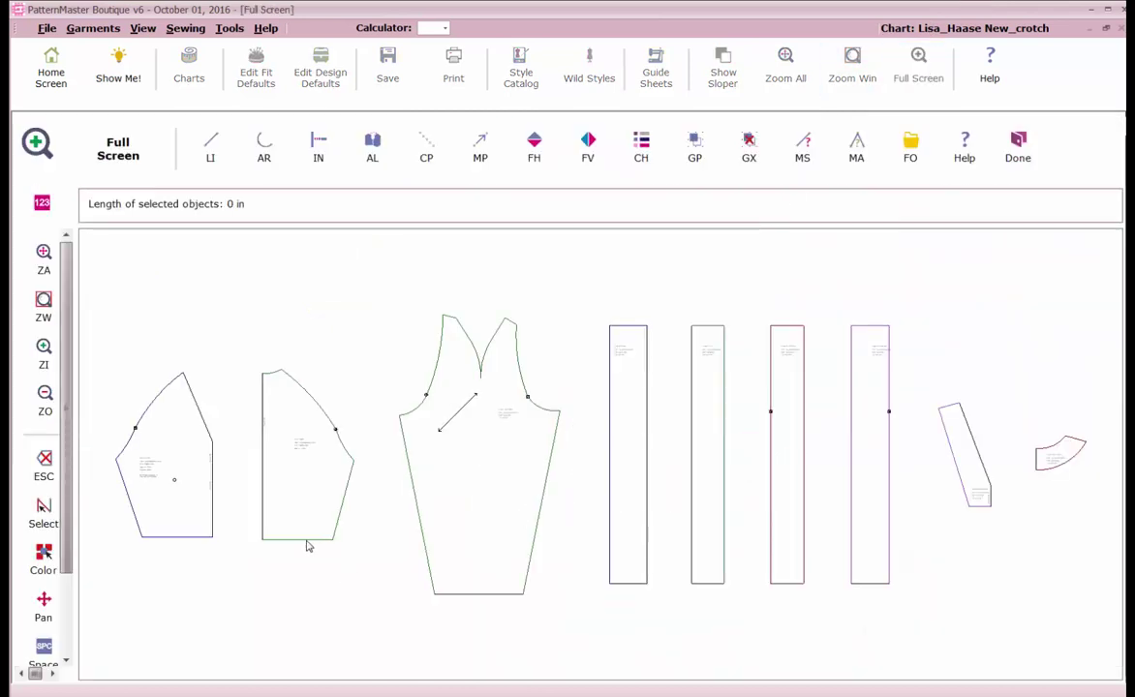
{"action": "left_click", "coordinate": [173, 540]}
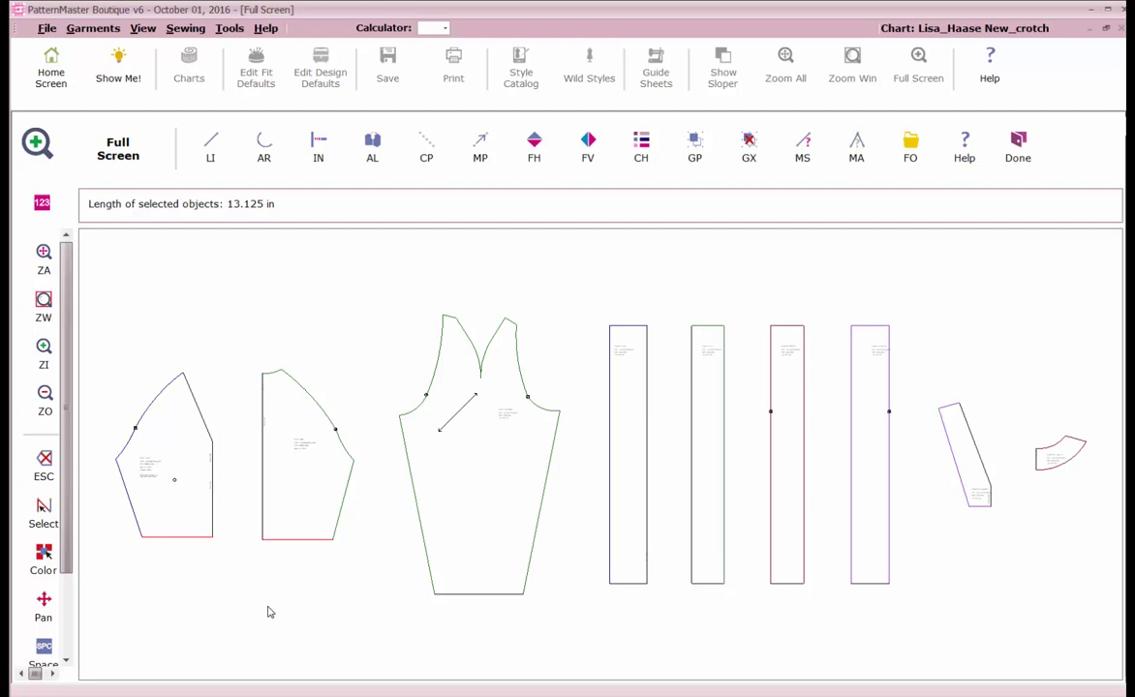
{"action": "left_click", "coordinate": [1016, 155]}
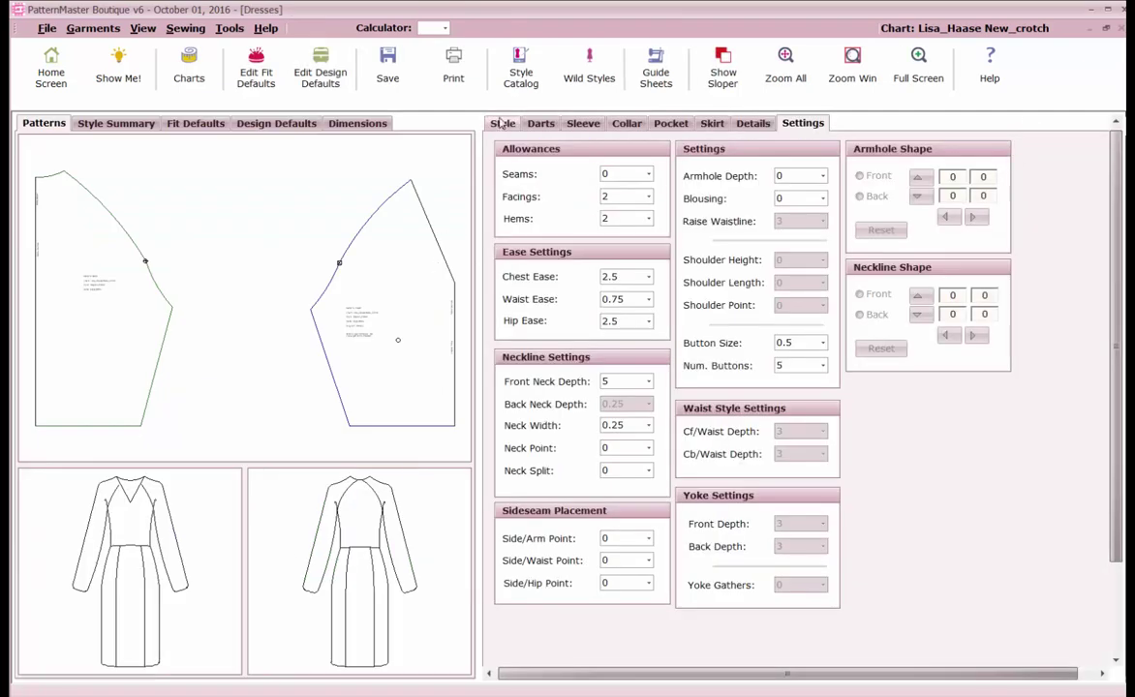
Step: Switch the dress style to Classic with no back closure
{"action": "left_click", "coordinate": [501, 123]}
{"action": "left_click", "coordinate": [519, 171]}
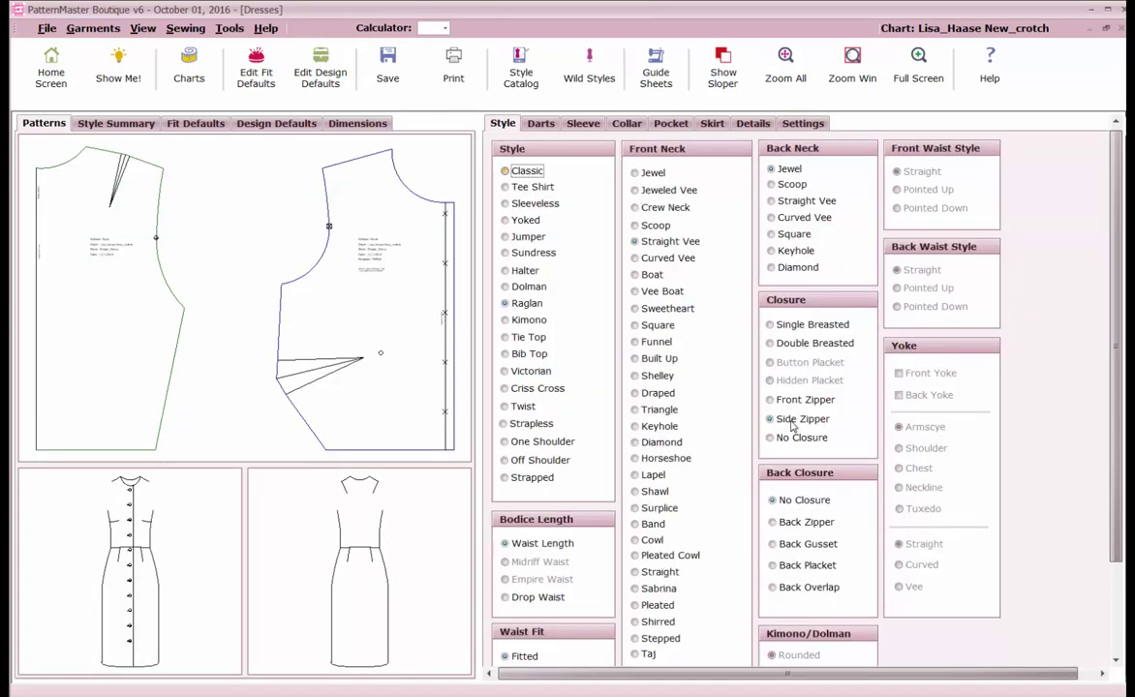
{"action": "left_click", "coordinate": [781, 501]}
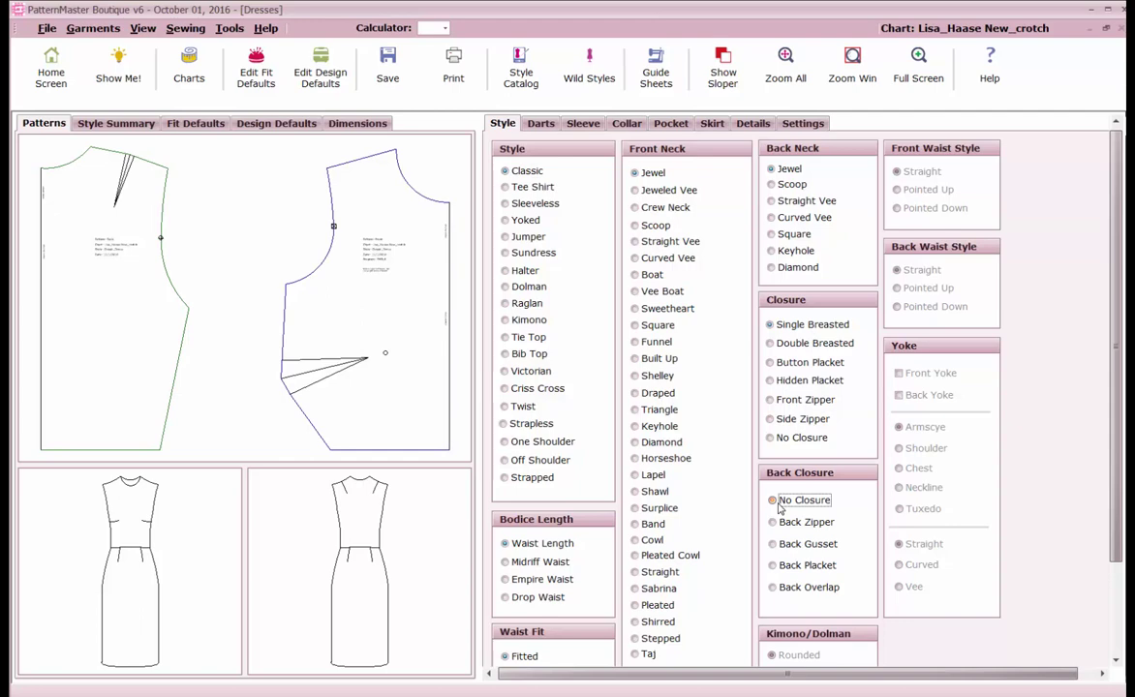
Step: Set the classic bodice to no front darts and 0 torso darts, and compare No Darts with Shoulder for the back
{"action": "left_click", "coordinate": [542, 126]}
{"action": "left_click", "coordinate": [528, 169]}
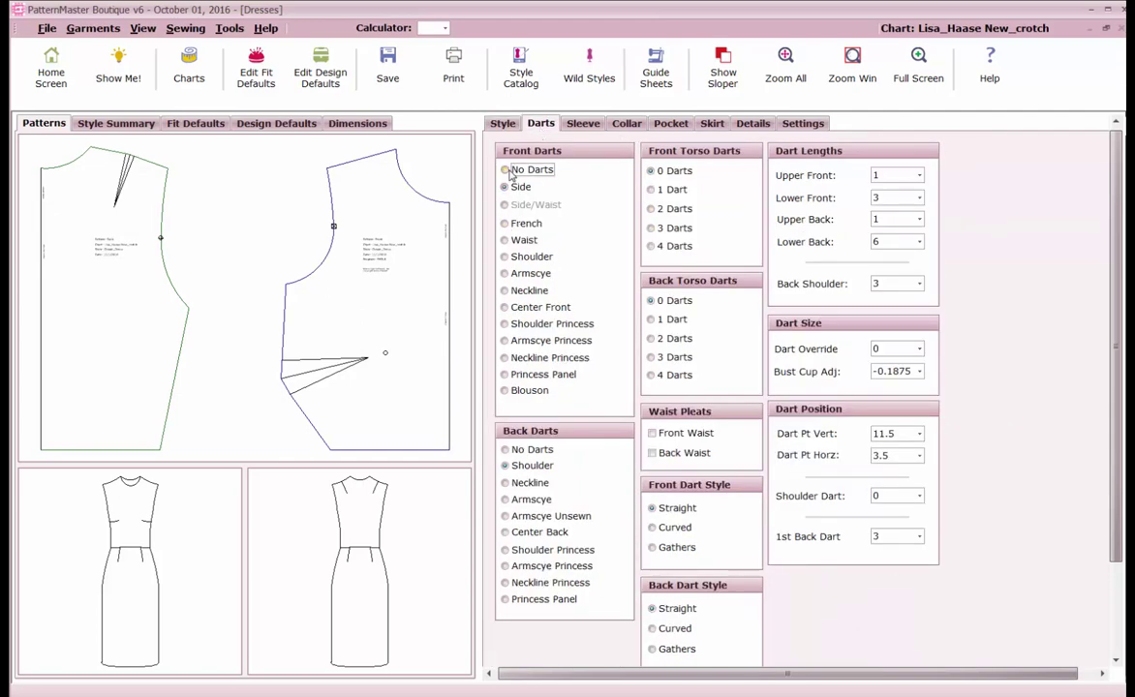
{"action": "left_click", "coordinate": [652, 170]}
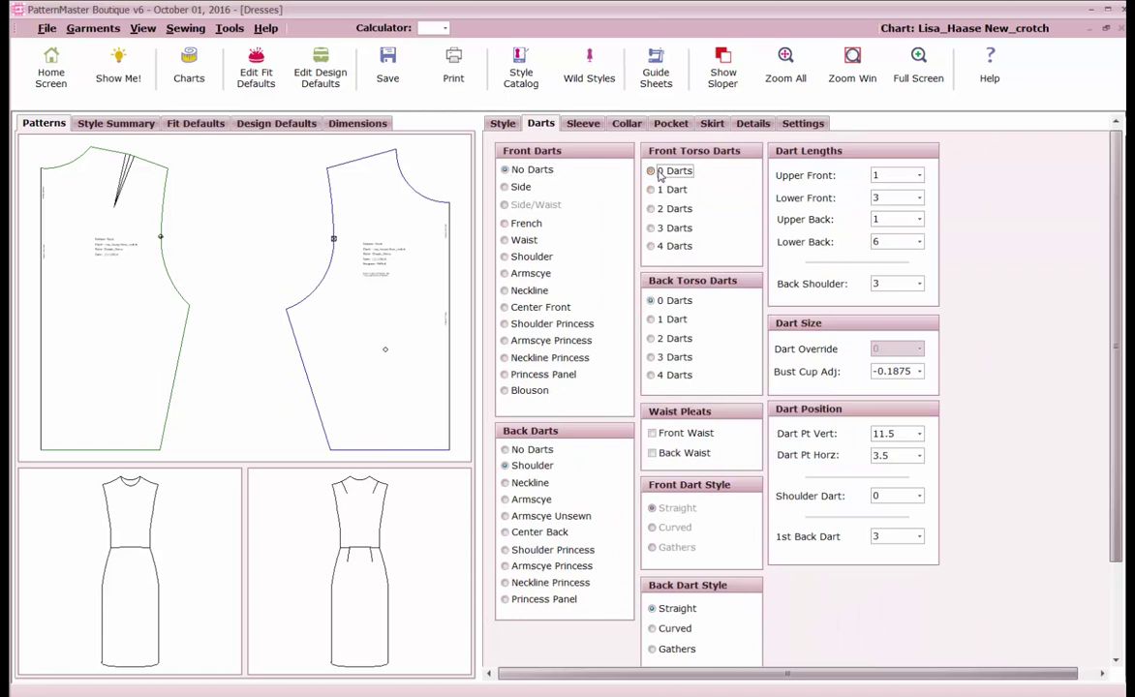
{"action": "left_click", "coordinate": [659, 301]}
{"action": "left_click", "coordinate": [505, 449]}
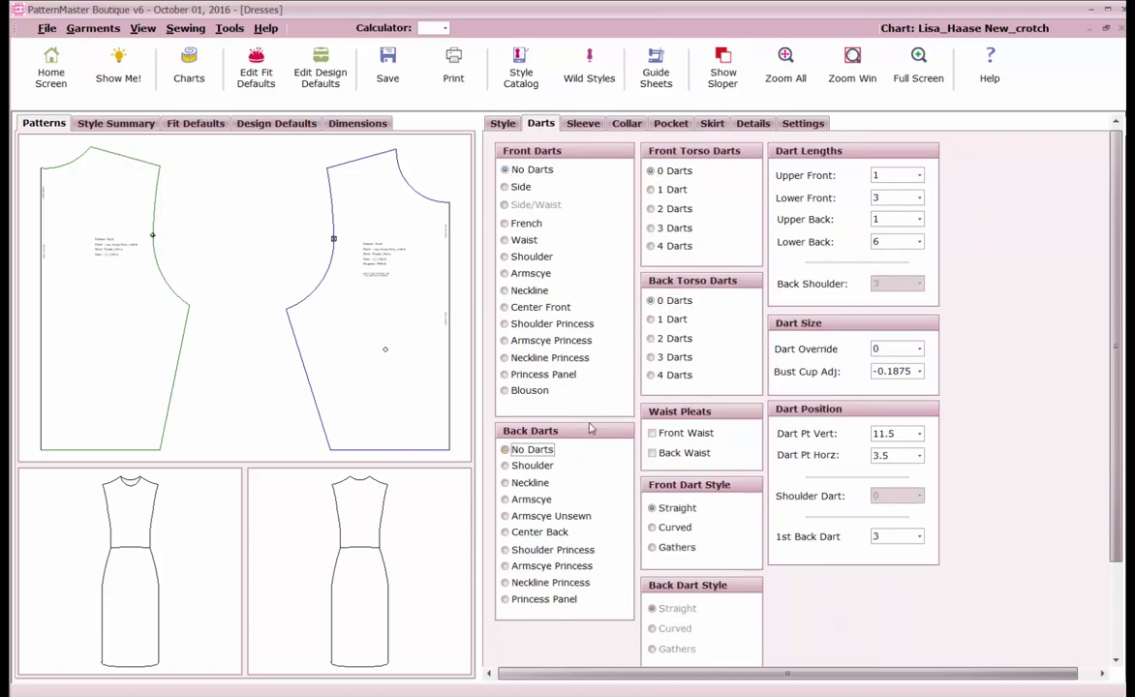
{"action": "left_click", "coordinate": [505, 466]}
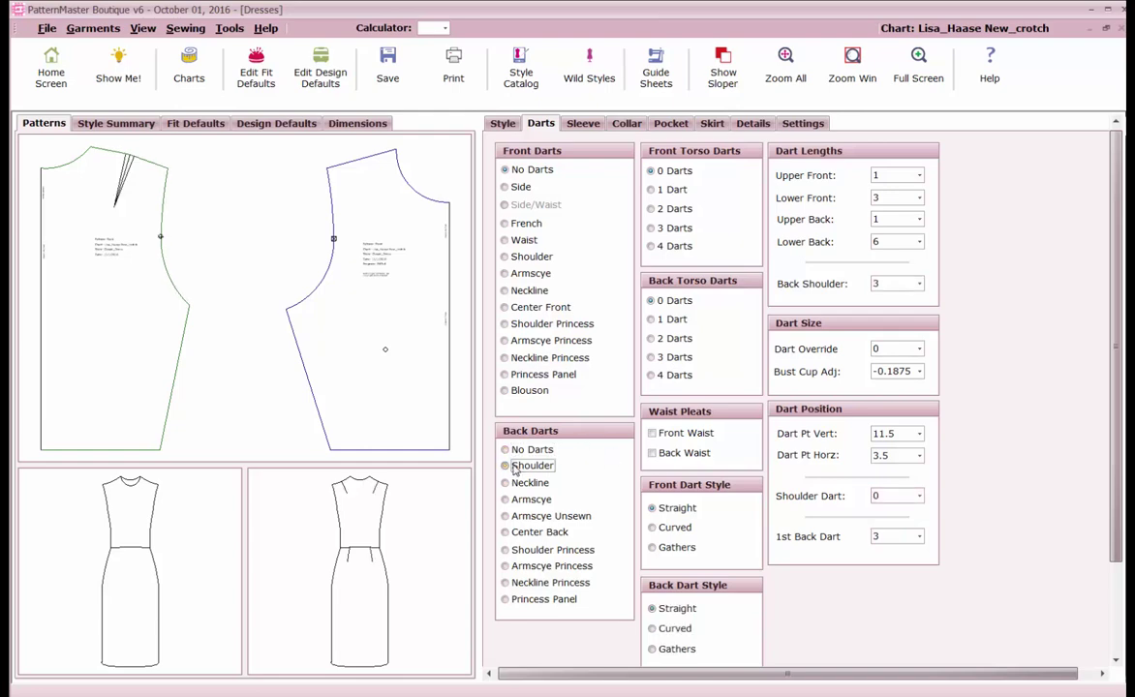
Step: Check the dress illustration's back view, remove the classic bodice's back darts and set its front neck to Straight Vee
{"action": "key", "text": "alt+Tab"}
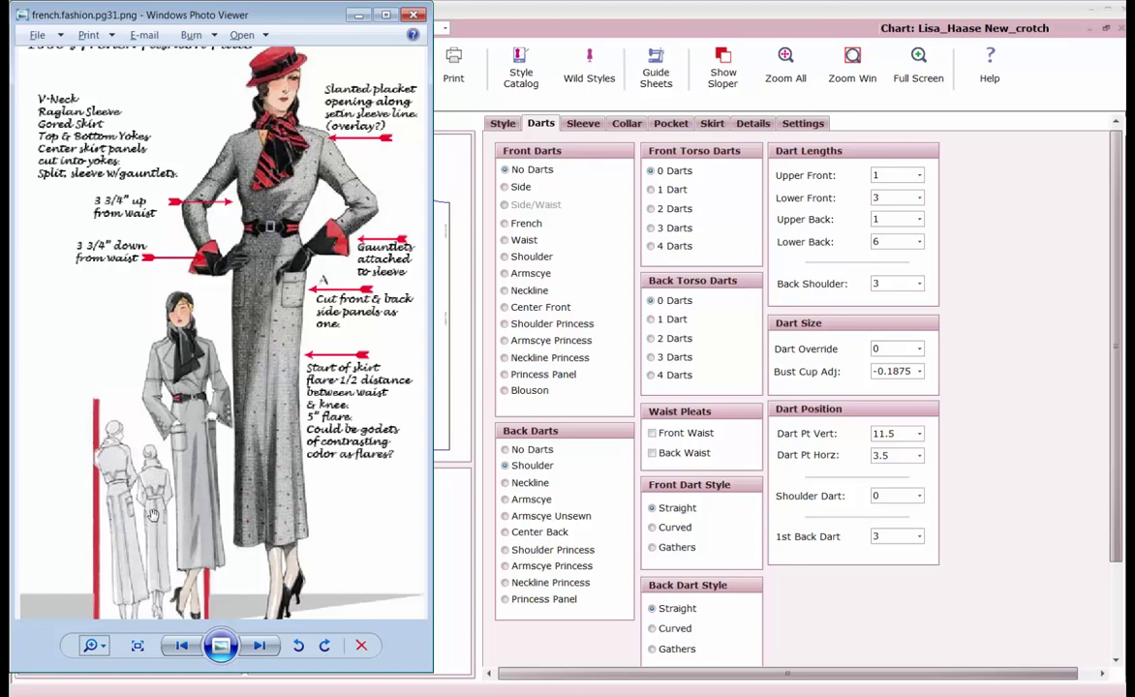
{"action": "key", "text": "alt+Tab"}
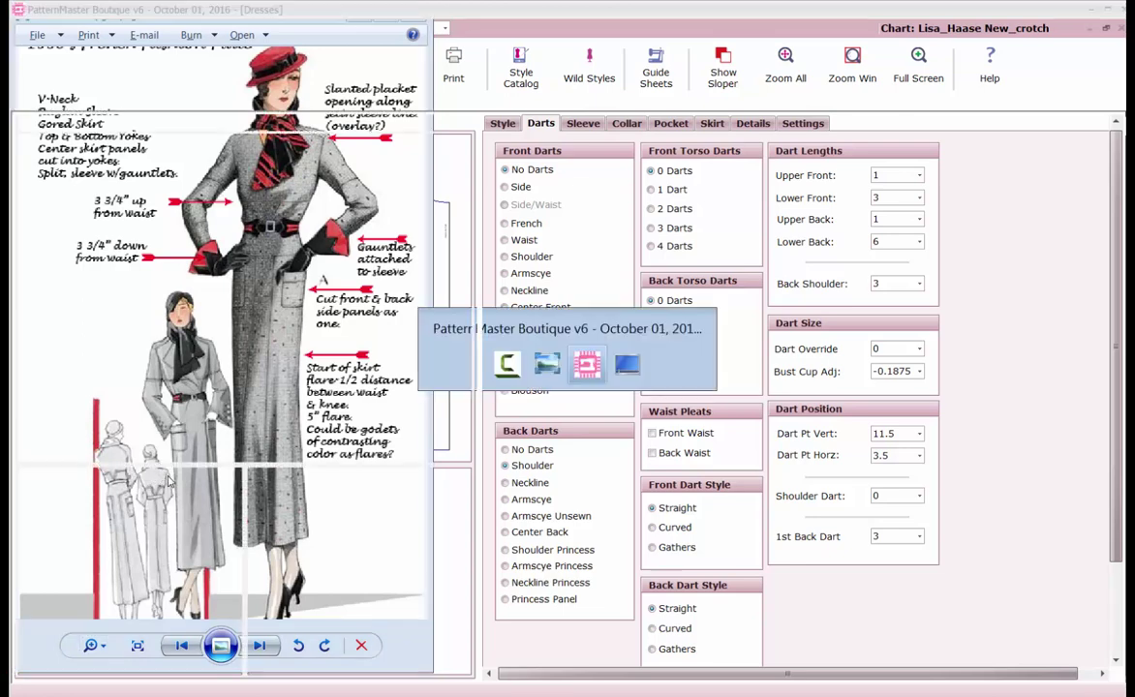
{"action": "left_click", "coordinate": [532, 450]}
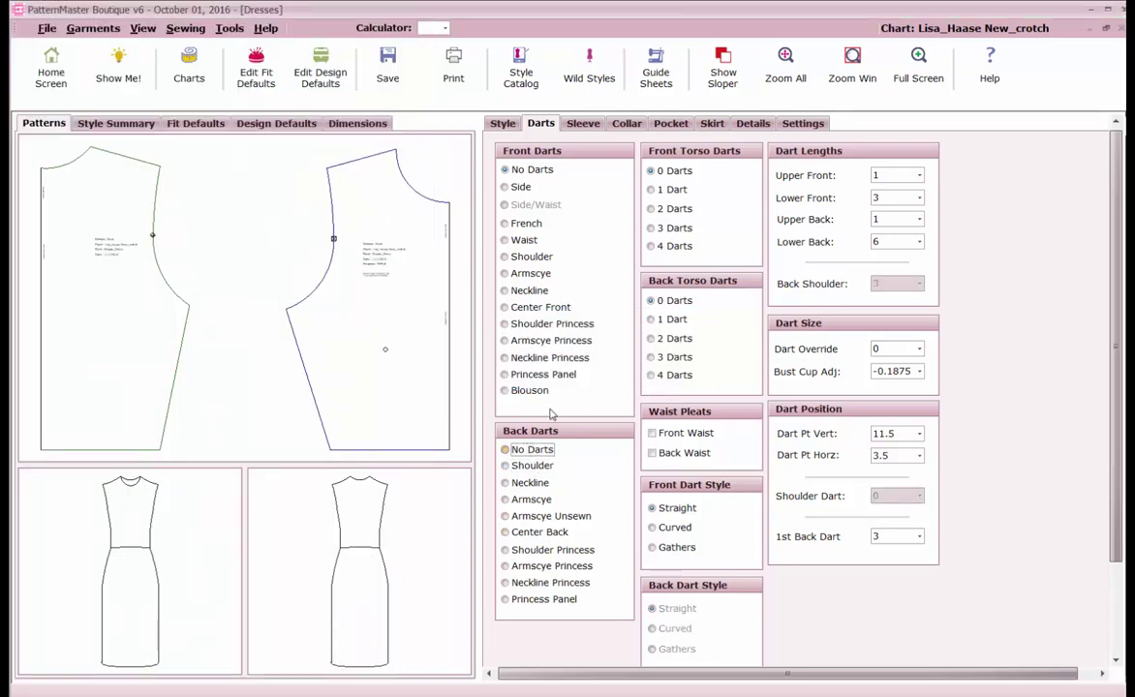
{"action": "left_click", "coordinate": [502, 126]}
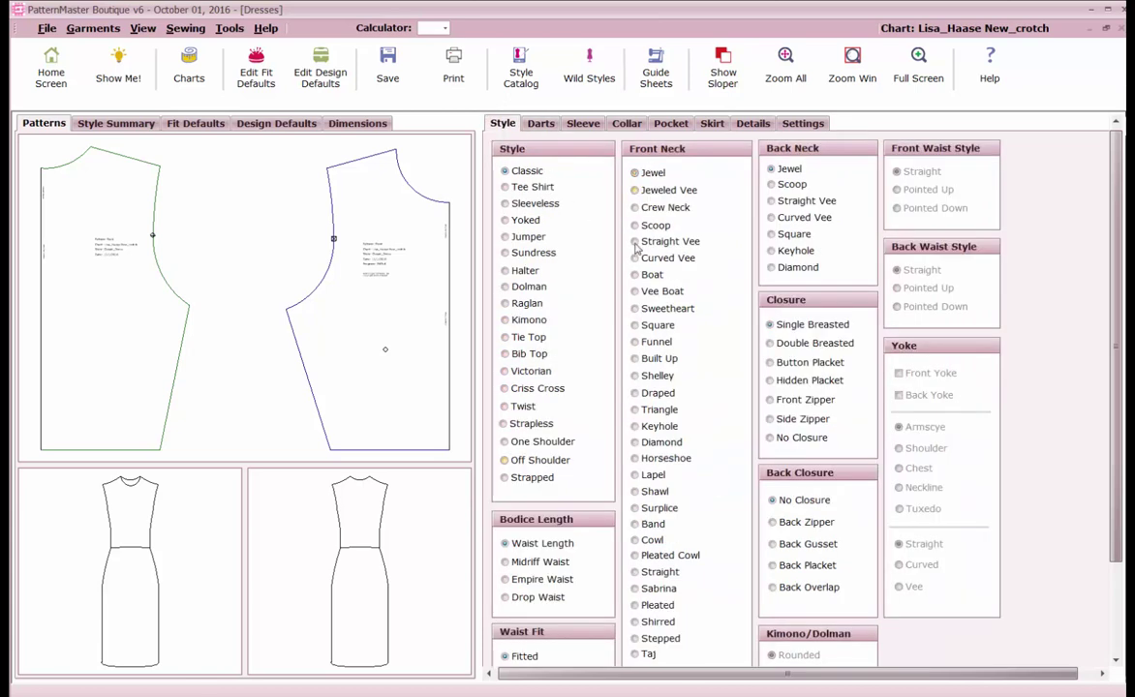
{"action": "left_click", "coordinate": [647, 242]}
Step: Measure the classic bodice's front and back waist edges together in the full-screen pattern view
{"action": "left_click", "coordinate": [915, 60]}
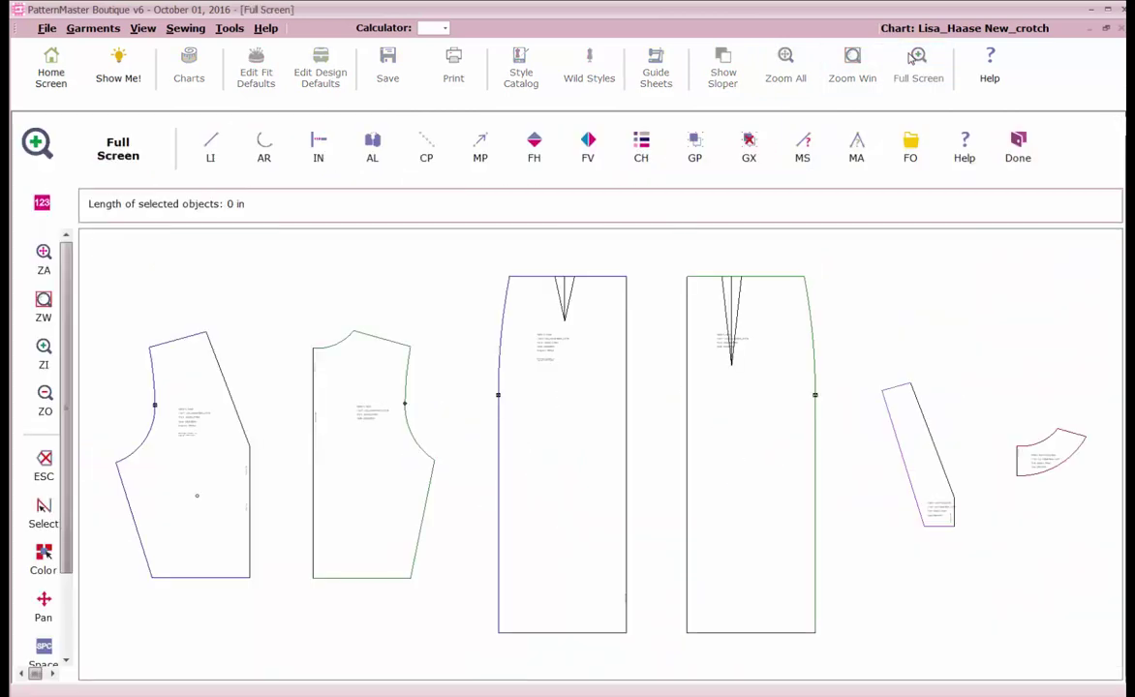
{"action": "left_click", "coordinate": [352, 579]}
{"action": "left_click", "coordinate": [196, 579]}
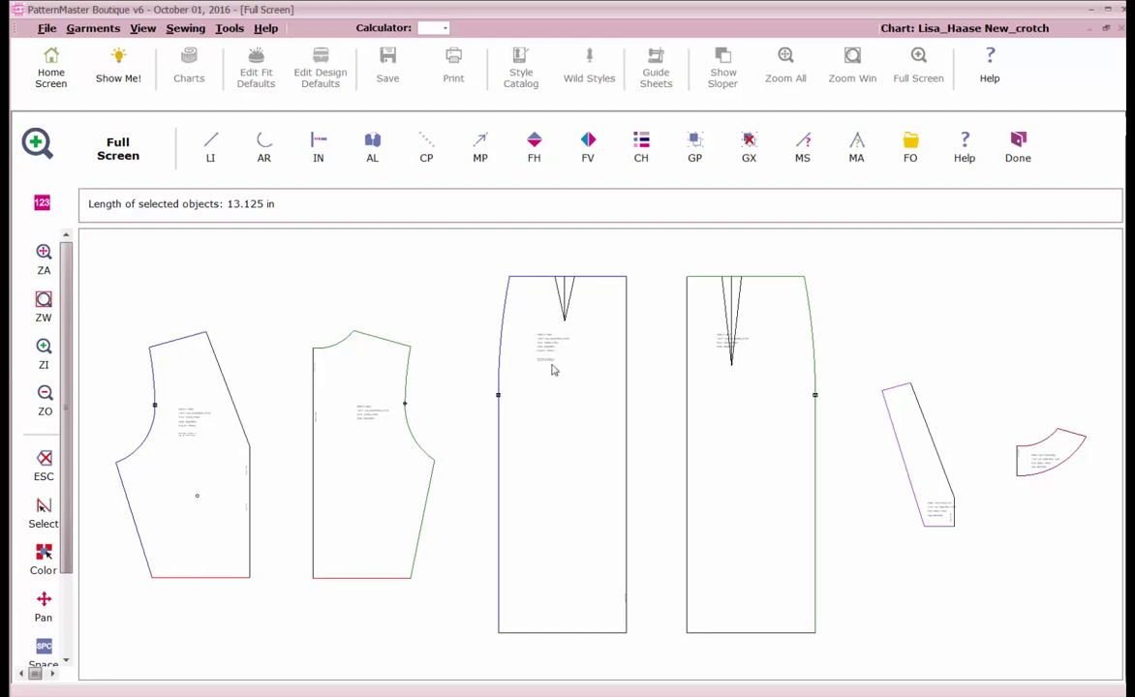
{"action": "left_click", "coordinate": [1036, 147]}
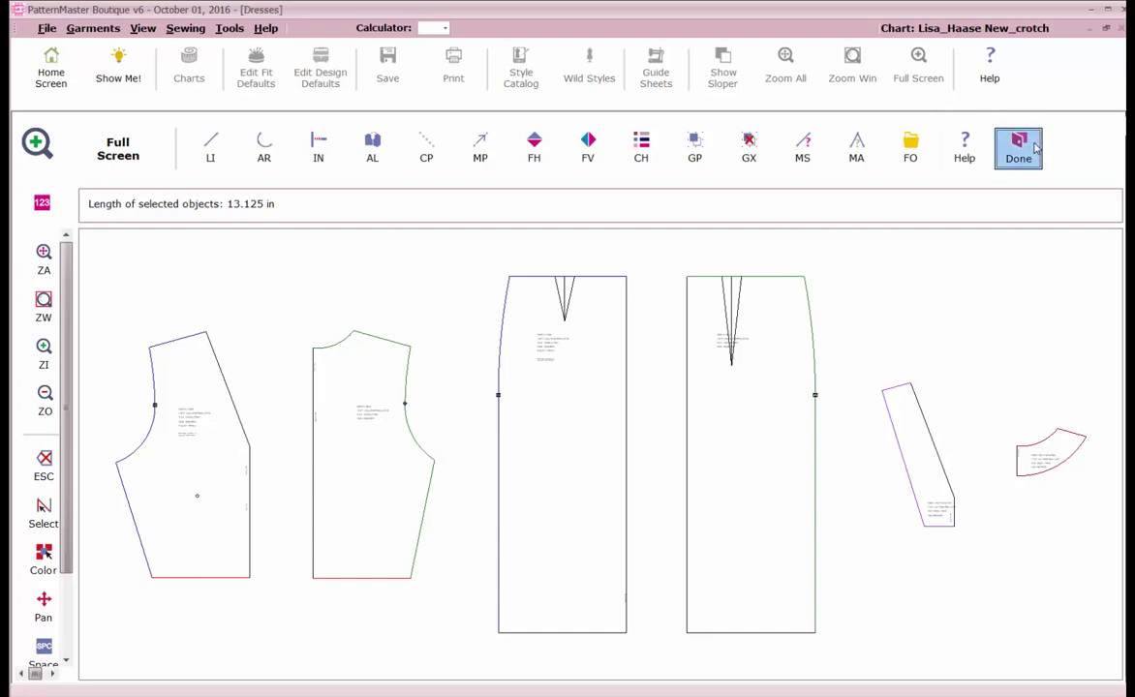
Step: Change the classic dress's skirt to Gored and measure the front and back bodice waist edges again
{"action": "left_click", "coordinate": [712, 124]}
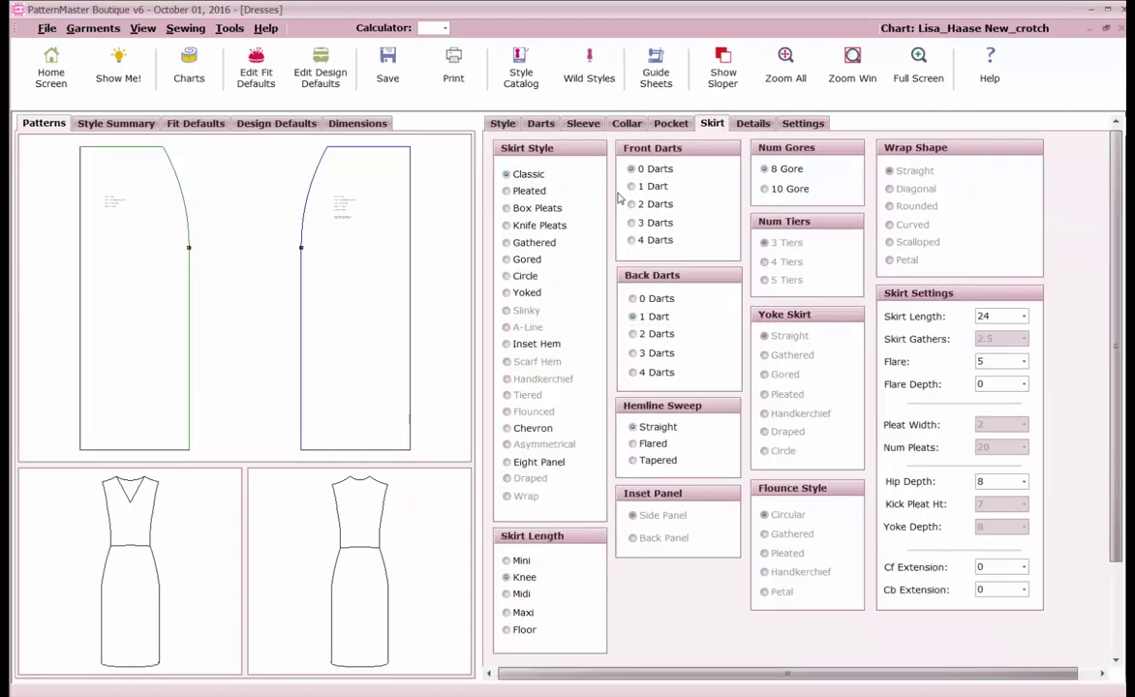
{"action": "left_click", "coordinate": [515, 260]}
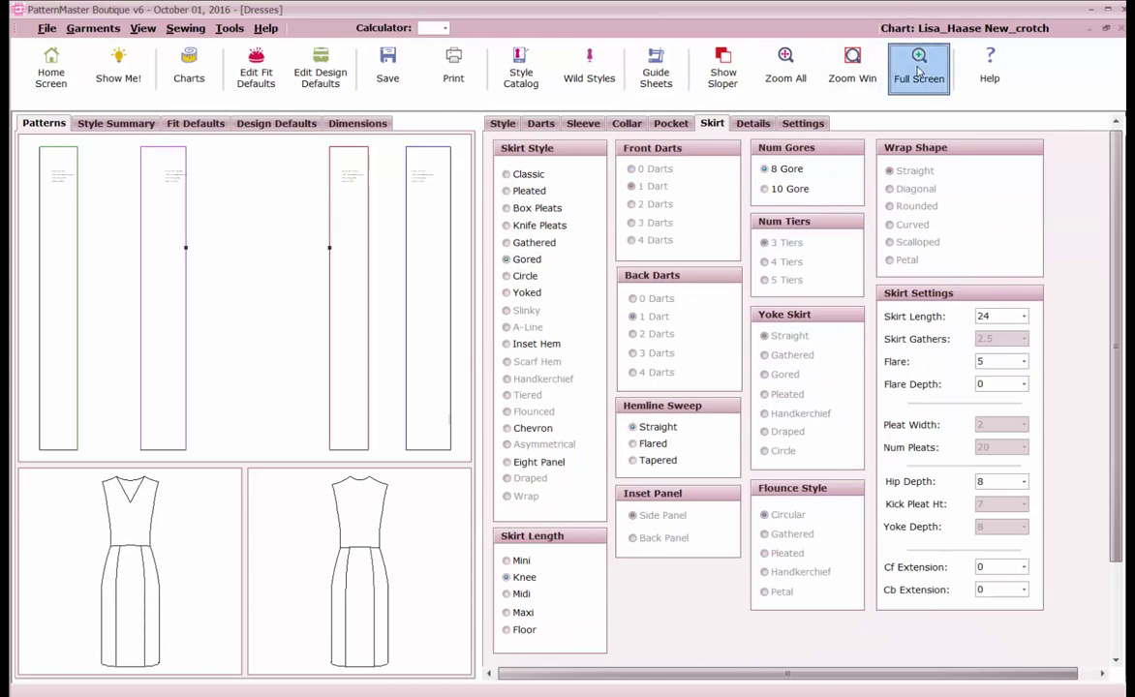
{"action": "left_click", "coordinate": [919, 73]}
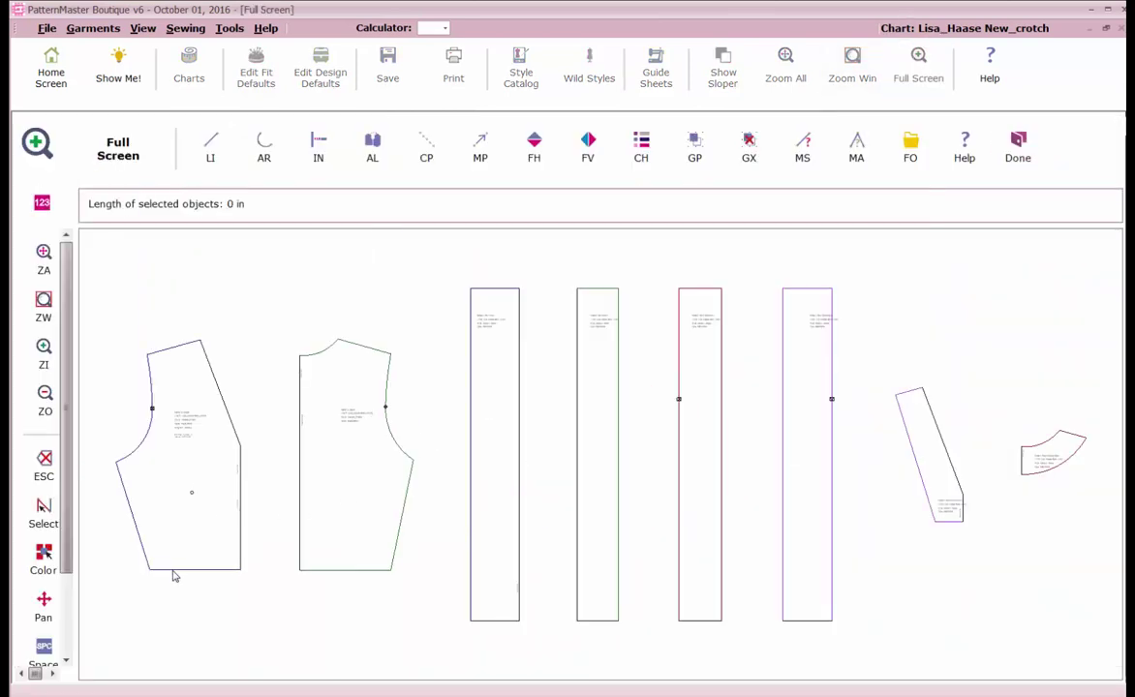
{"action": "left_click", "coordinate": [174, 571]}
{"action": "left_click", "coordinate": [351, 575]}
{"action": "left_click", "coordinate": [1017, 151]}
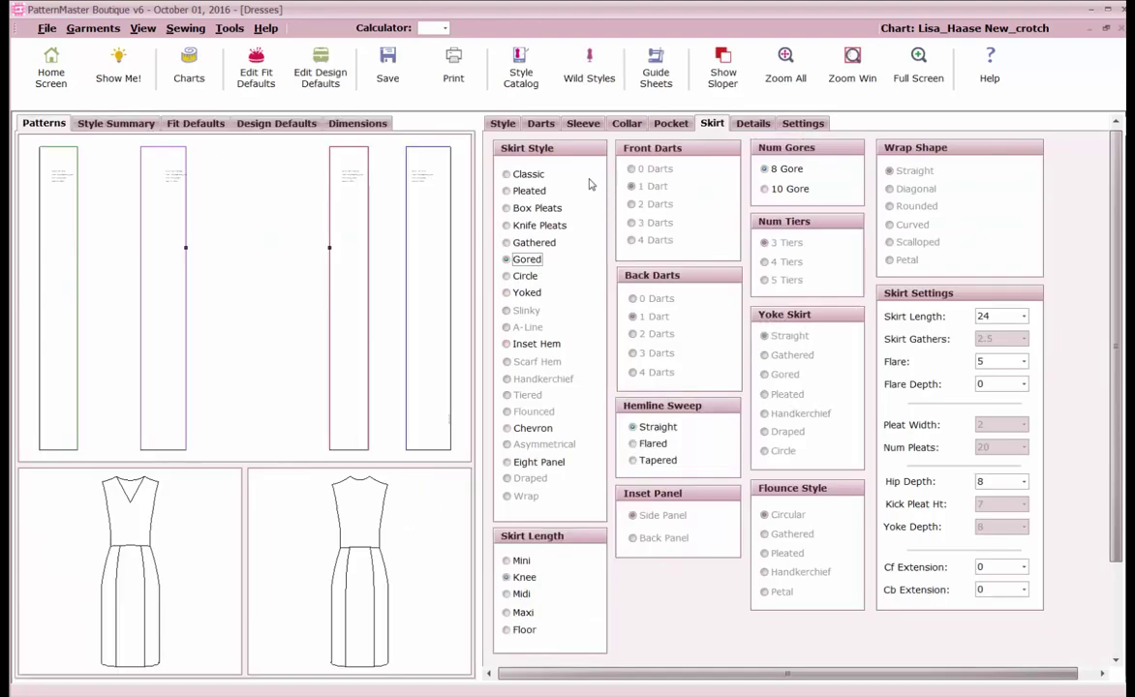
Step: Return the dress style to Raglan with a Side Zipper closure and no back closure
{"action": "left_click", "coordinate": [503, 123]}
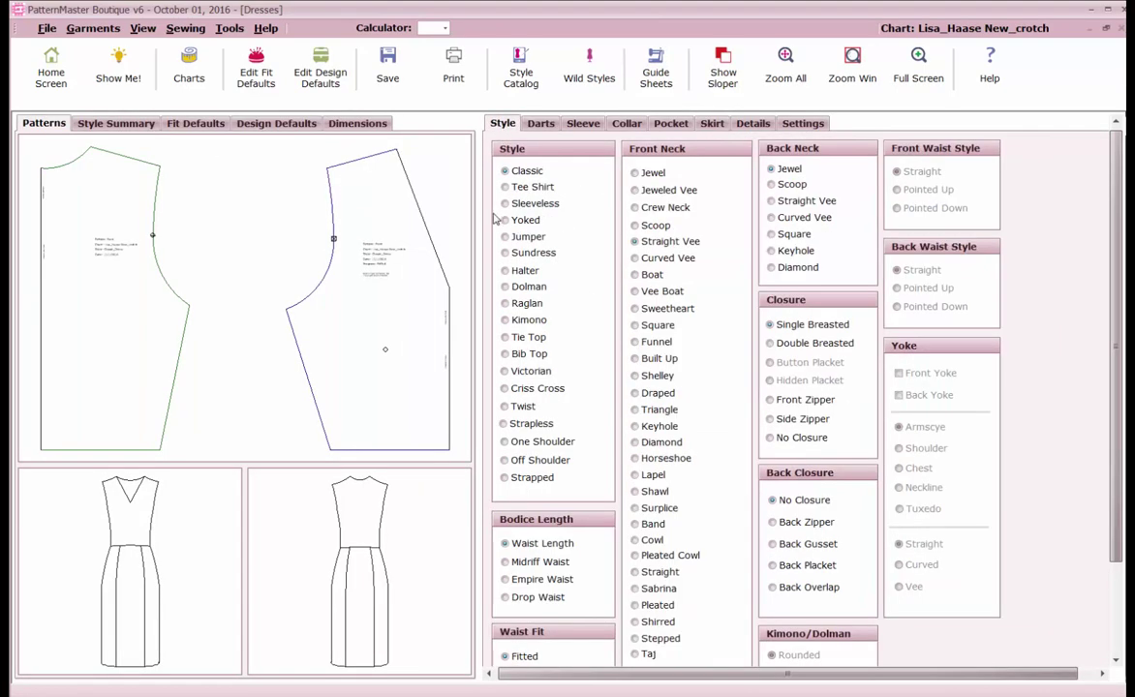
{"action": "left_click", "coordinate": [518, 303]}
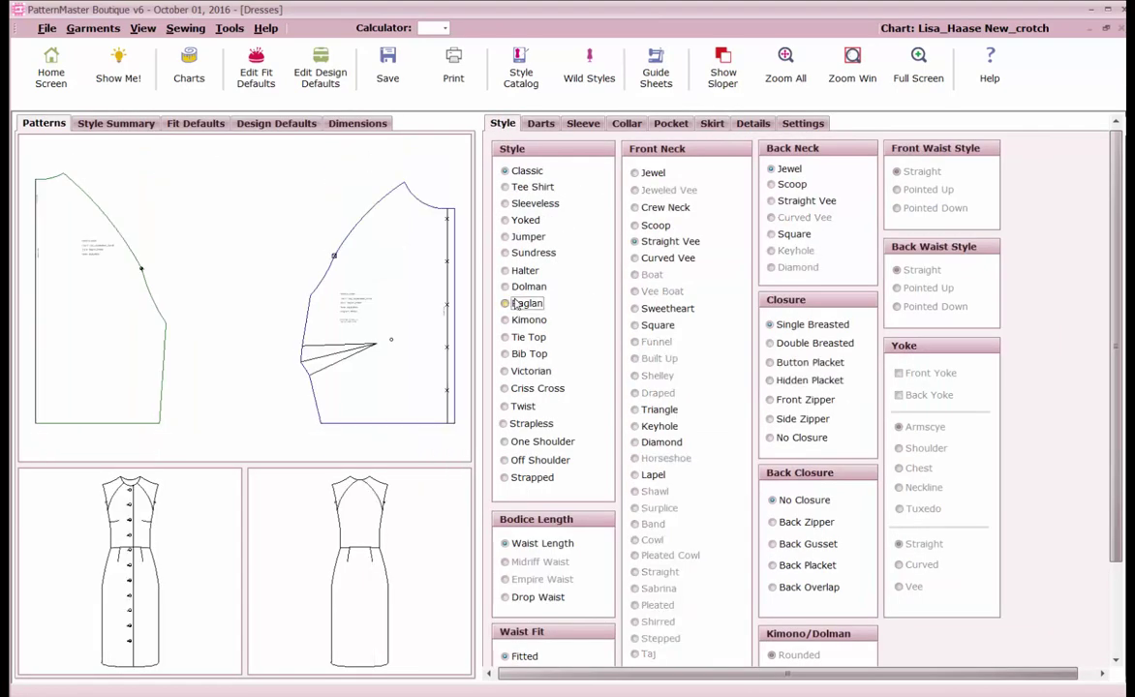
{"action": "left_click", "coordinate": [796, 420]}
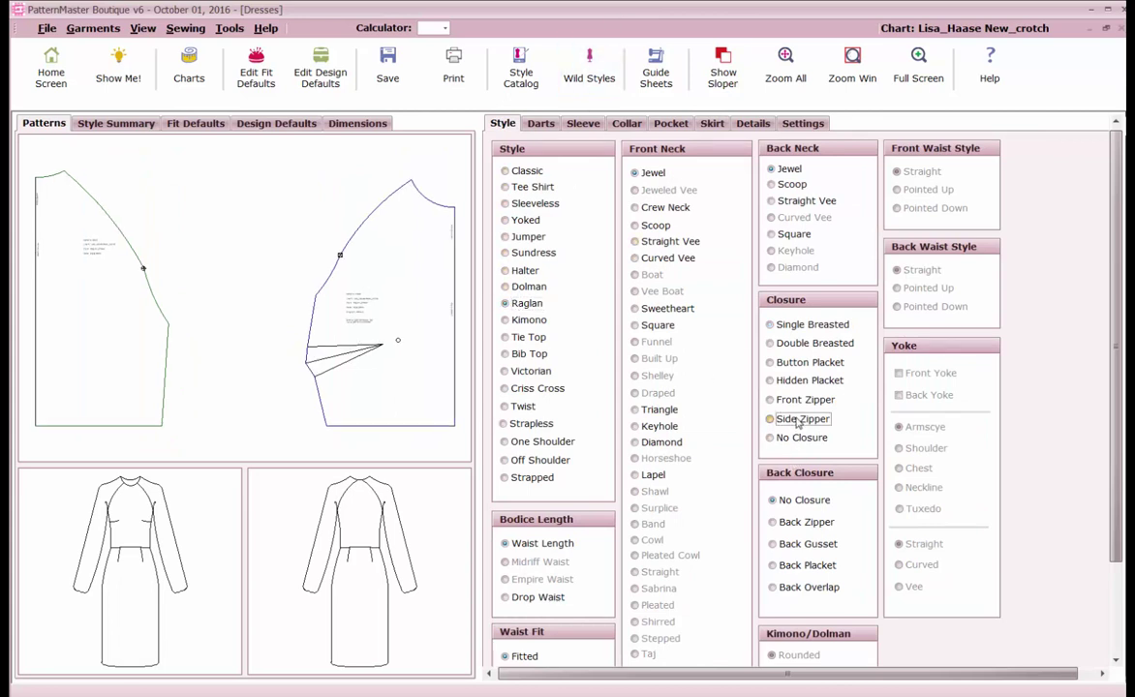
{"action": "left_click", "coordinate": [800, 502]}
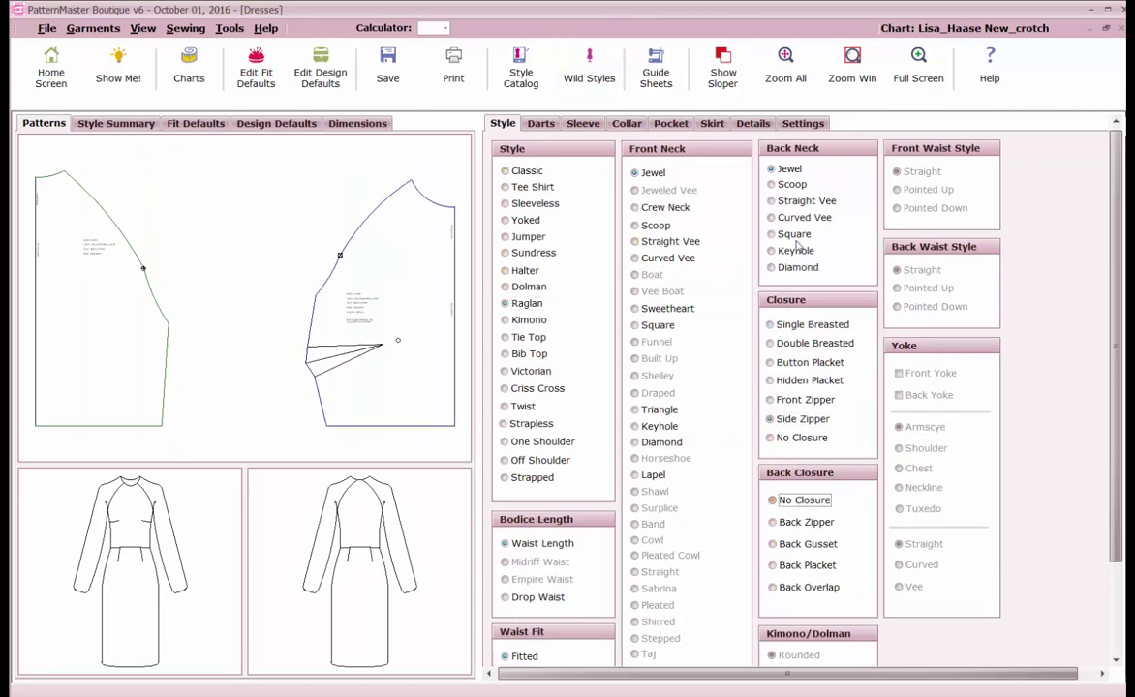
Step: Set the front of the raglan bodice to No Darts
{"action": "left_click", "coordinate": [539, 124]}
{"action": "left_click", "coordinate": [508, 172]}
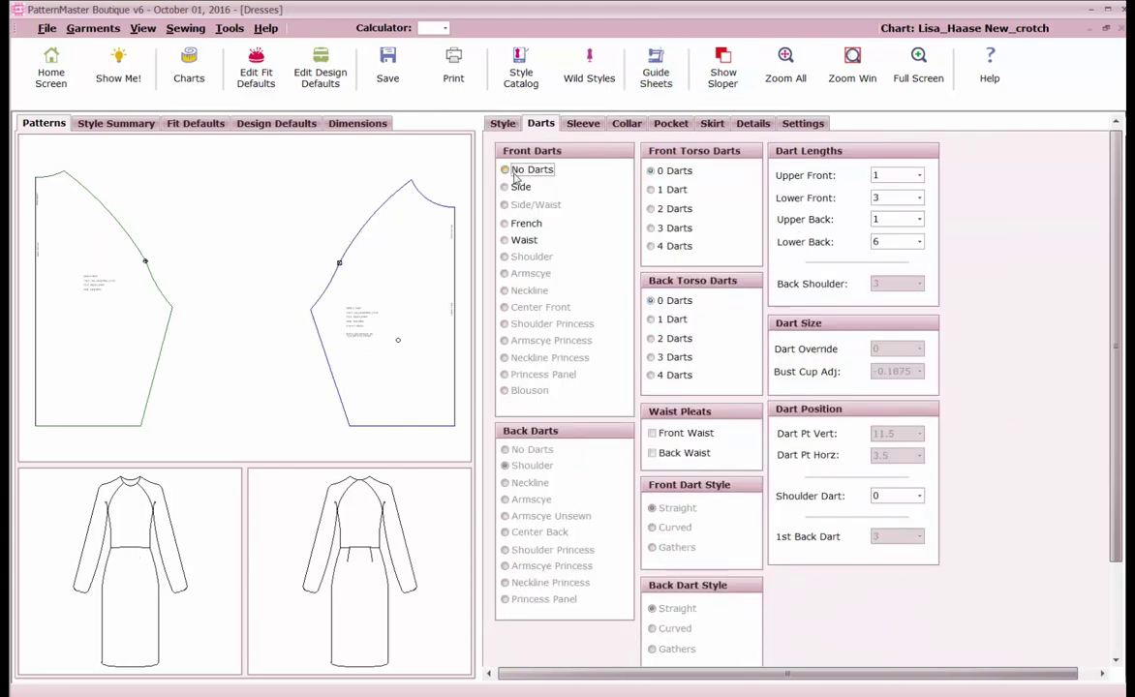
Step: Set both the front and back torso darts to 0 Darts
{"action": "left_click", "coordinate": [653, 301]}
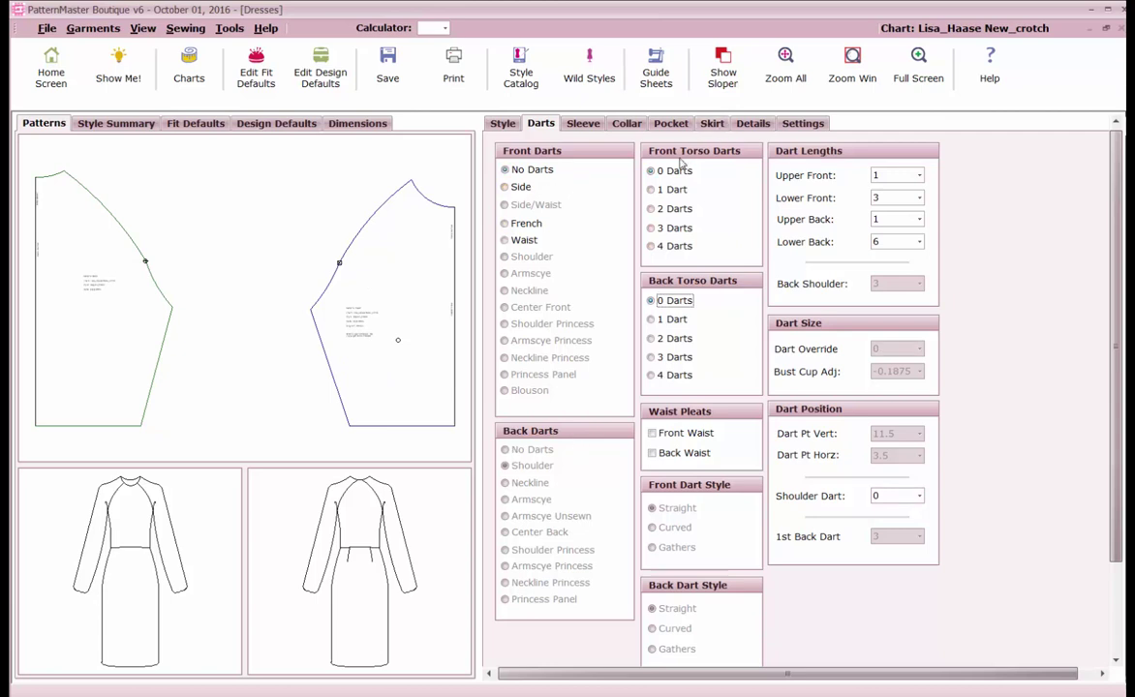
{"action": "left_click", "coordinate": [653, 172]}
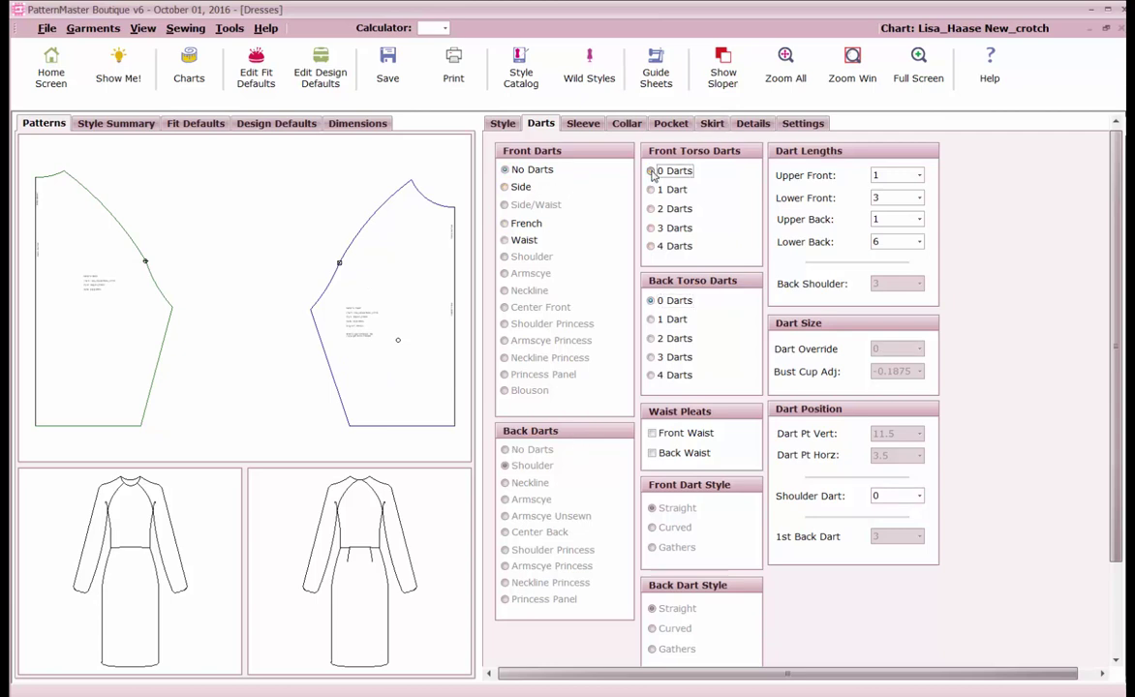
Step: Set the raglan dress's sleeve length to 18
{"action": "left_click", "coordinate": [583, 123]}
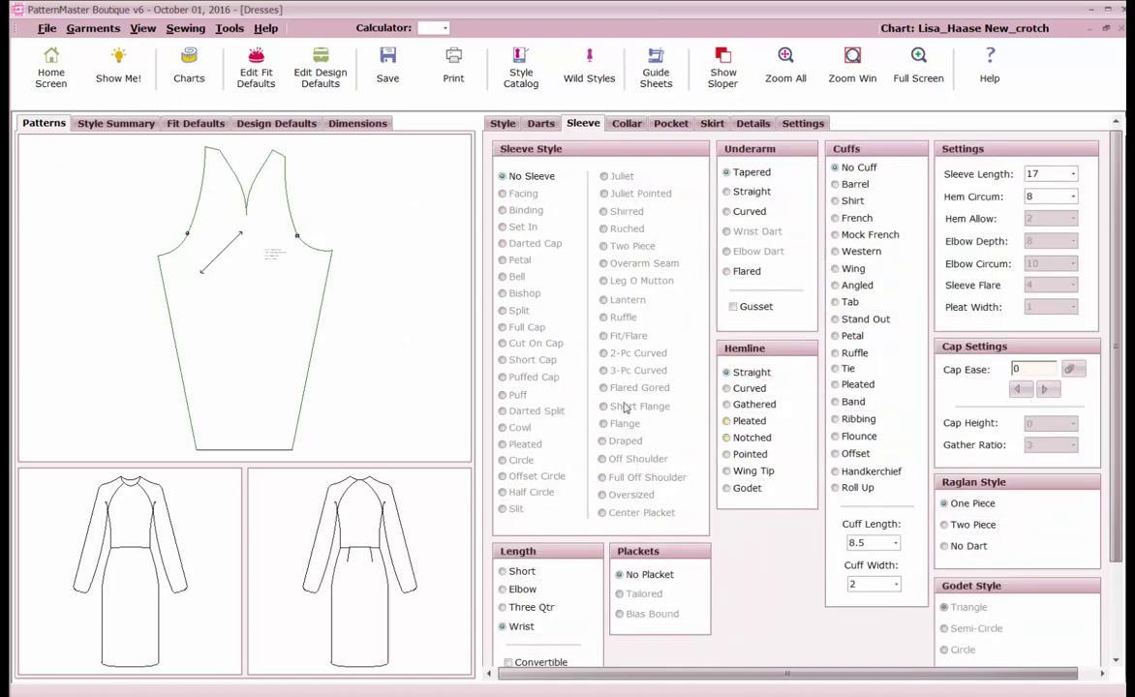
{"action": "left_click", "coordinate": [1072, 174]}
{"action": "scroll", "coordinate": [1062, 248], "scroll_direction": "down", "scroll_amount": 7}
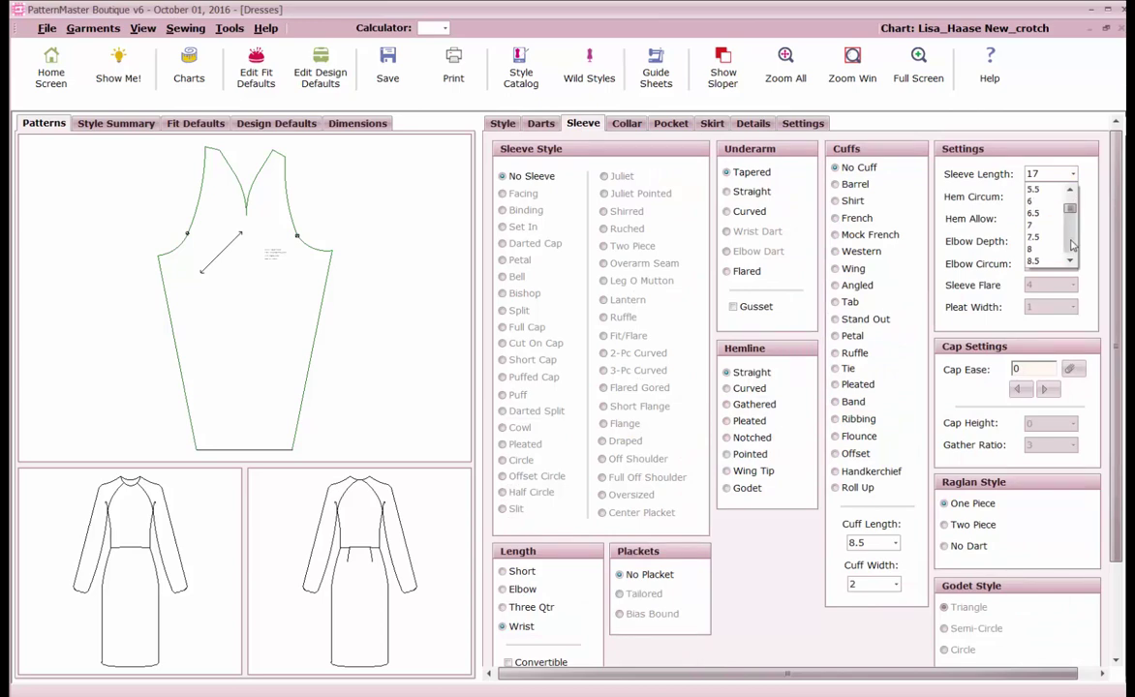
{"action": "scroll", "coordinate": [1065, 245], "scroll_direction": "down", "scroll_amount": 2}
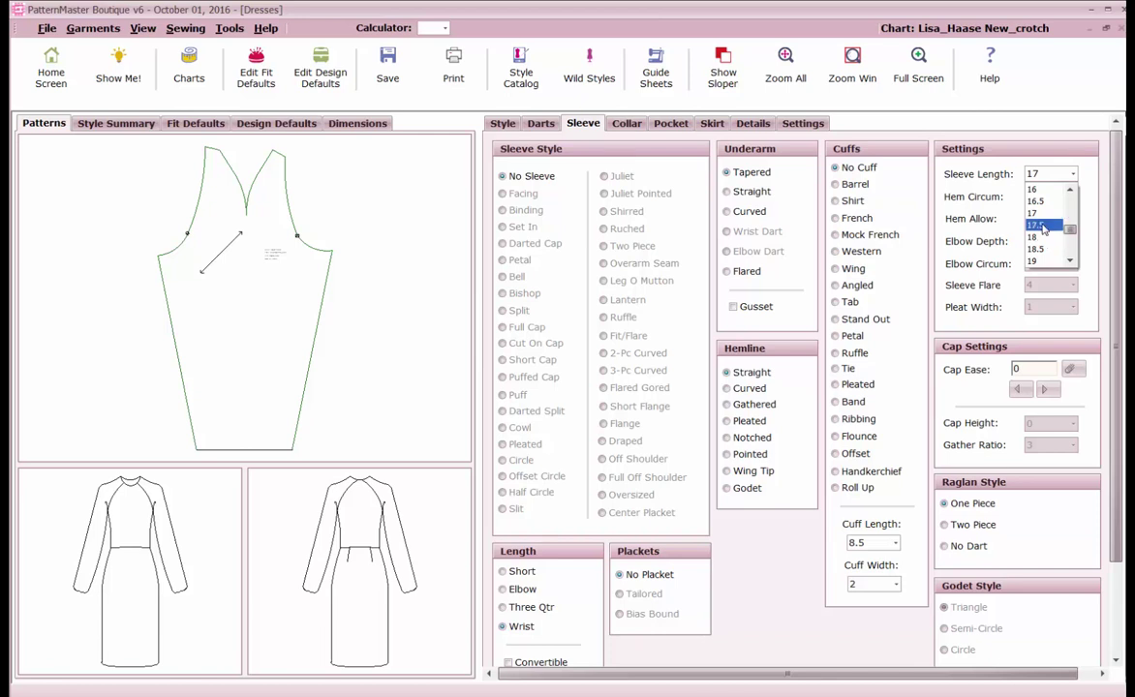
{"action": "left_click", "coordinate": [1041, 238]}
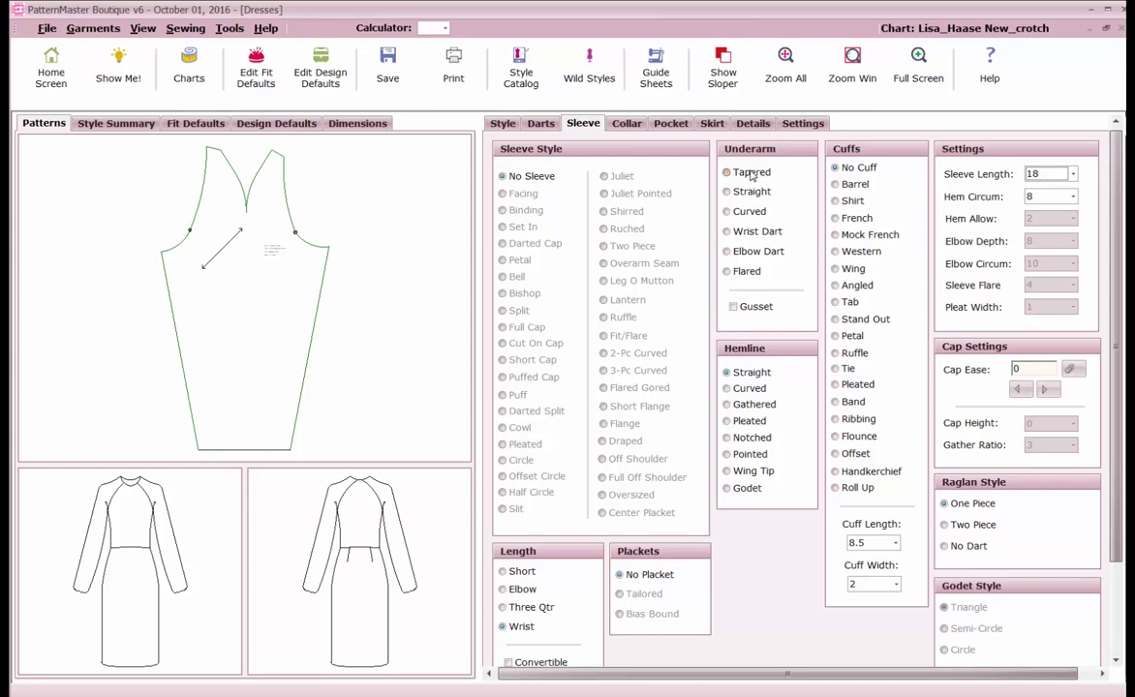
Step: Check the sleeve gauntlets in the reference fashion drawing, and give the sleeve a Wing cuff with a cuff width of 5
{"action": "key", "text": "alt+Tab"}
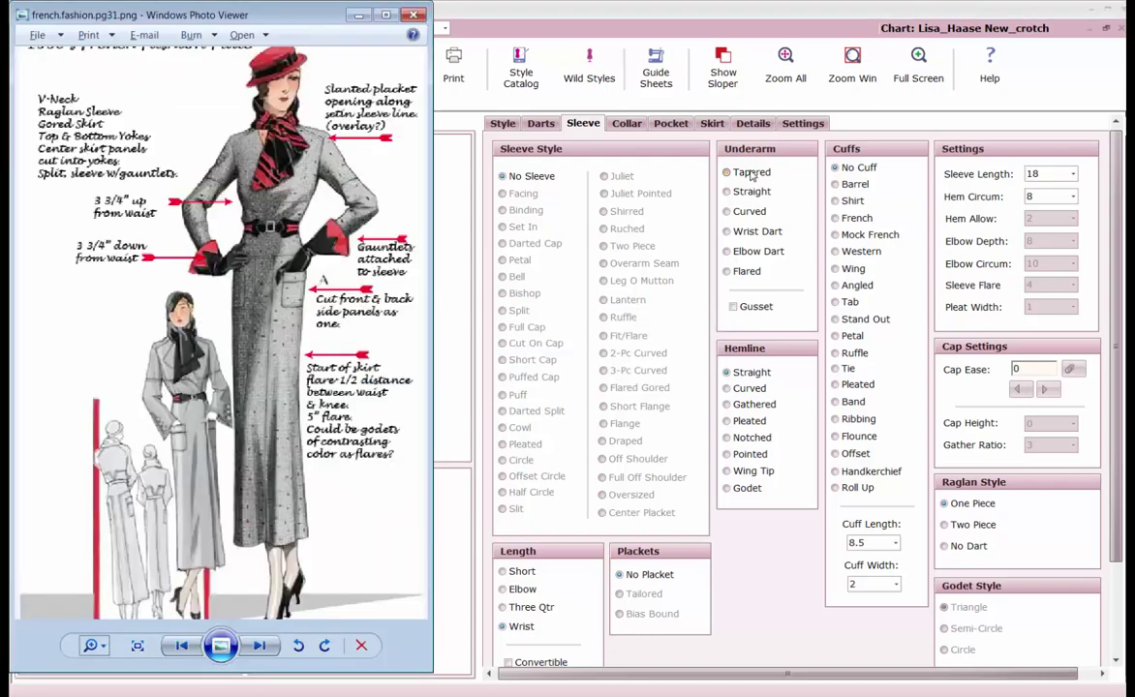
{"action": "key", "text": "alt+Tab"}
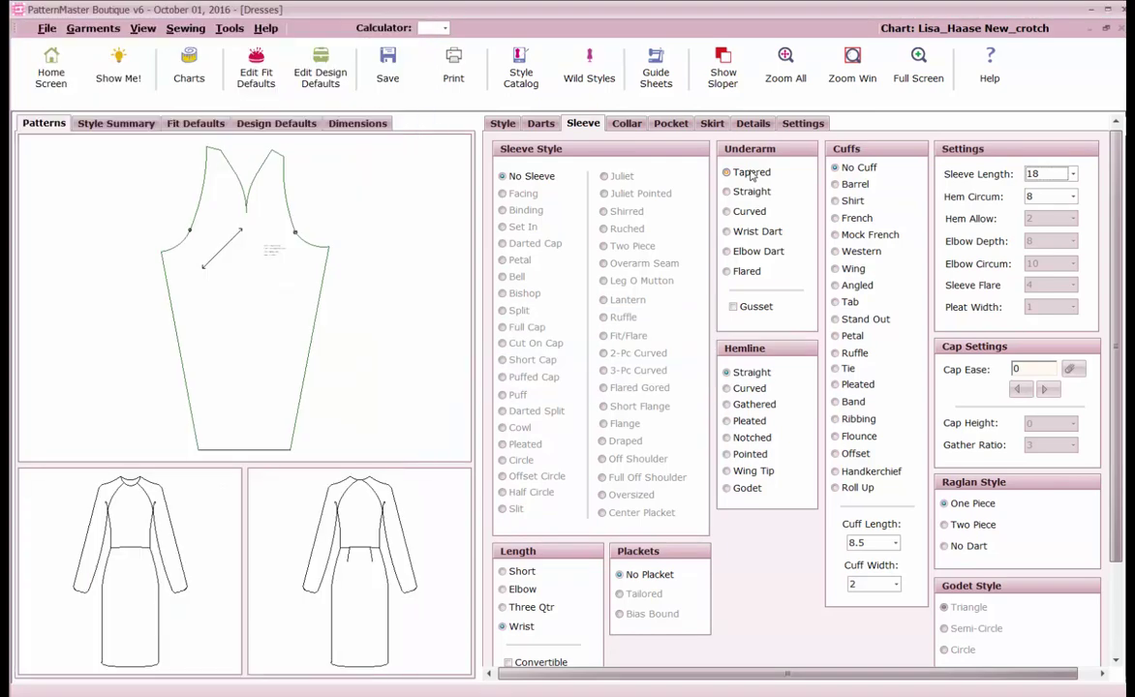
{"action": "left_click", "coordinate": [854, 269]}
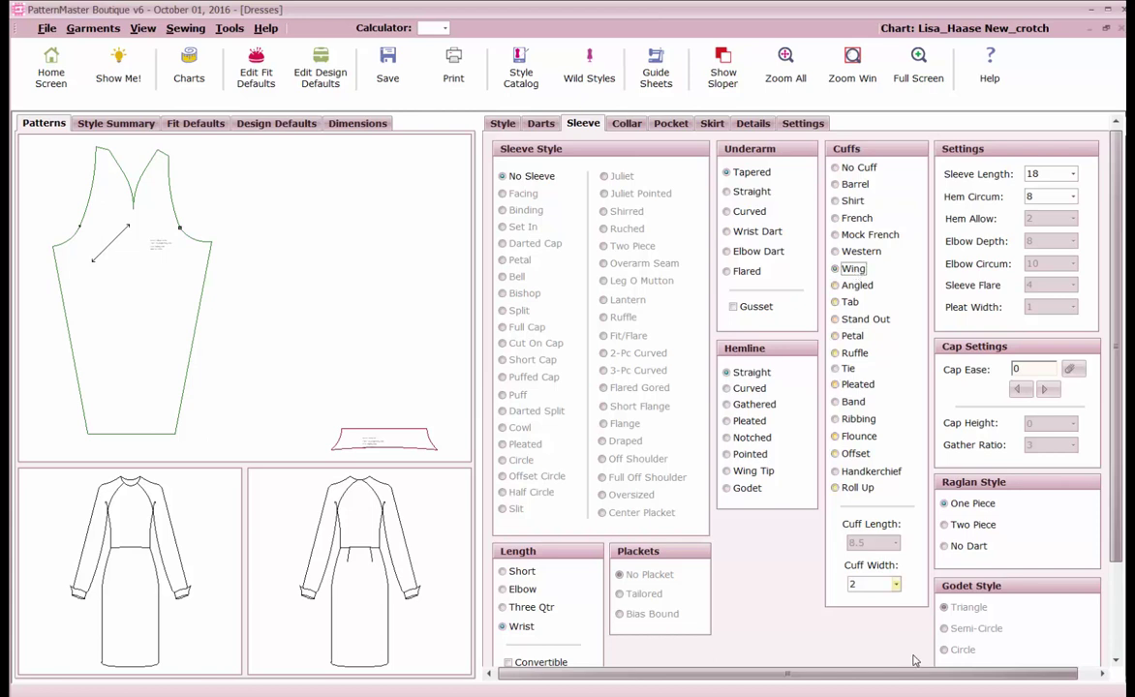
{"action": "left_click", "coordinate": [896, 584]}
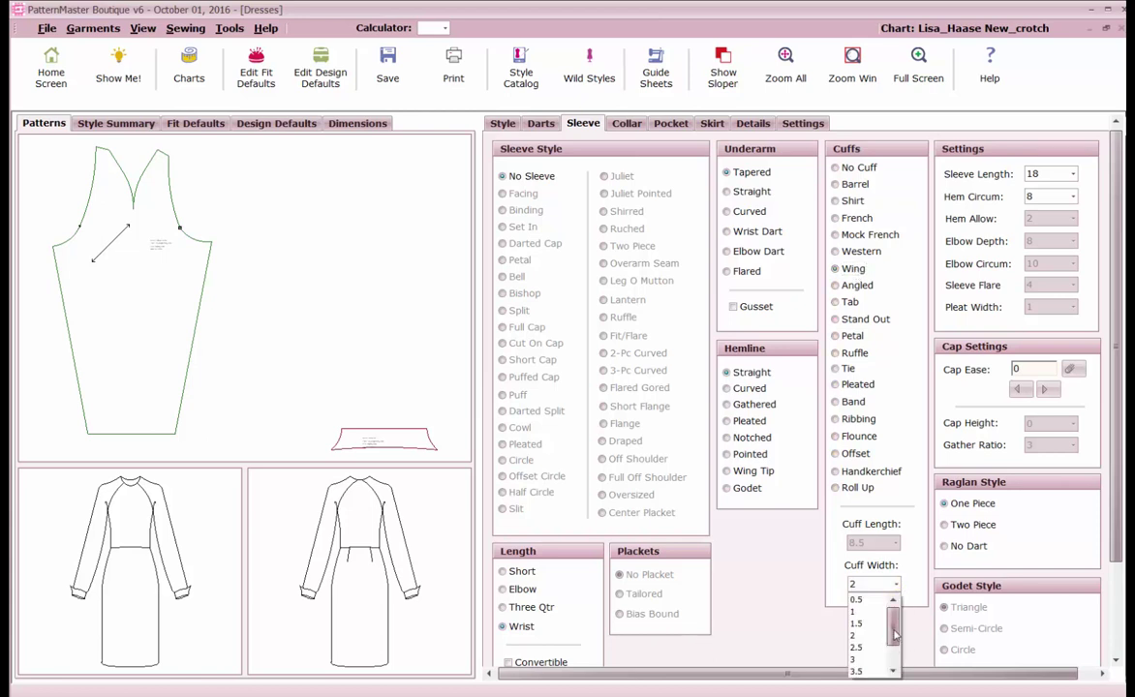
{"action": "left_click_drag", "start_coordinate": [894, 647], "coordinate": [893, 668]}
{"action": "left_click", "coordinate": [867, 671]}
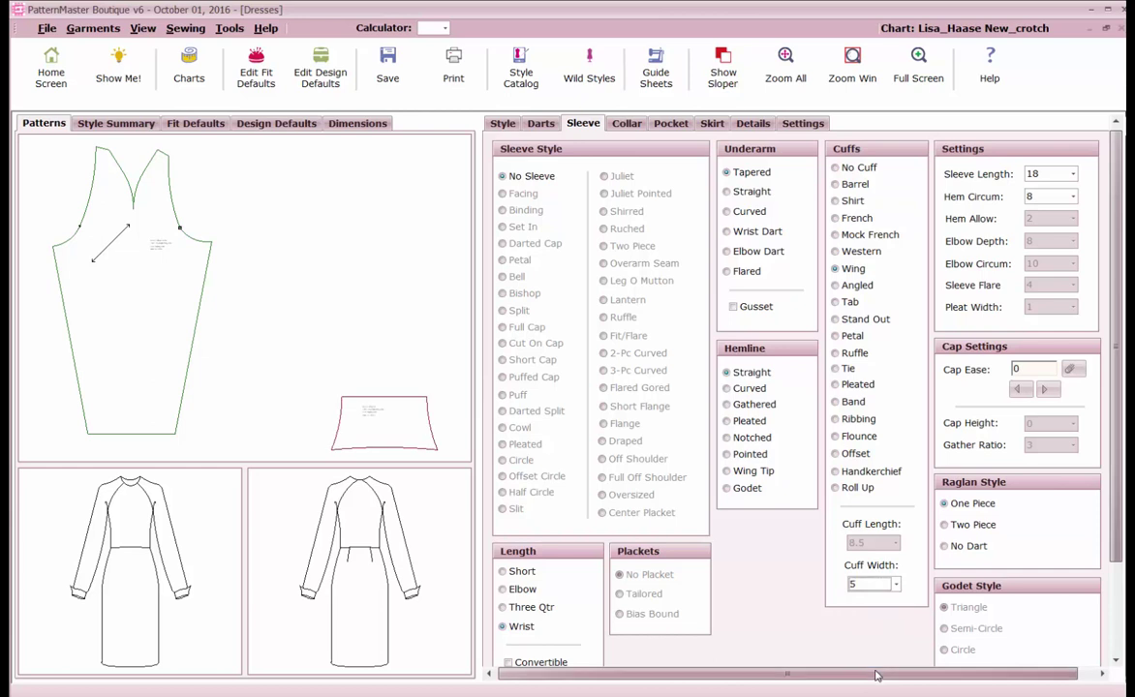
Step: Try the Shirt cuff on the sleeve, and change the cuff style to Stand Out
{"action": "left_click", "coordinate": [857, 264]}
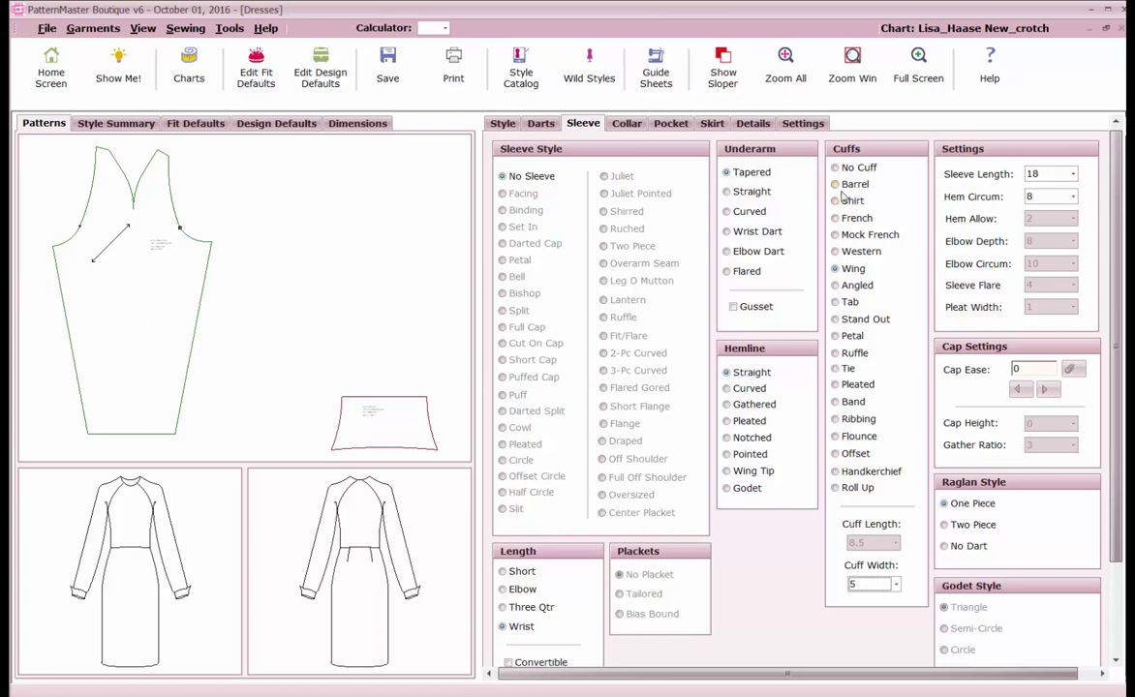
{"action": "left_click", "coordinate": [837, 201]}
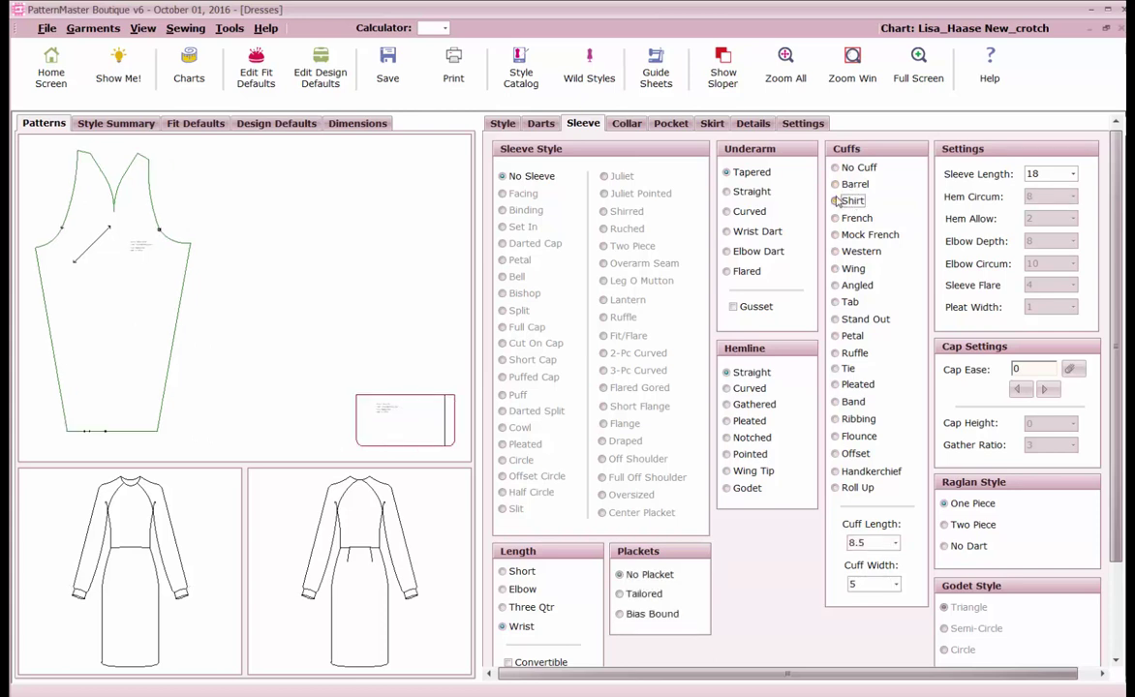
{"action": "left_click", "coordinate": [840, 322]}
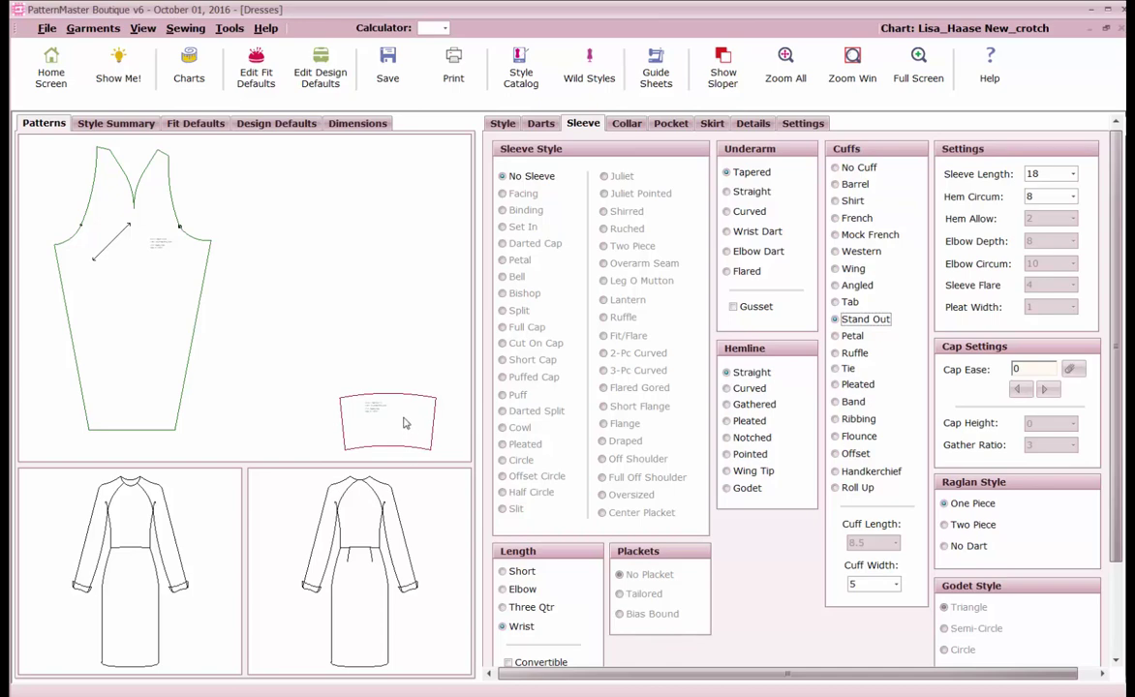
Step: Change the dress's skirt style to Gored with a Midi skirt length
{"action": "left_click", "coordinate": [712, 123]}
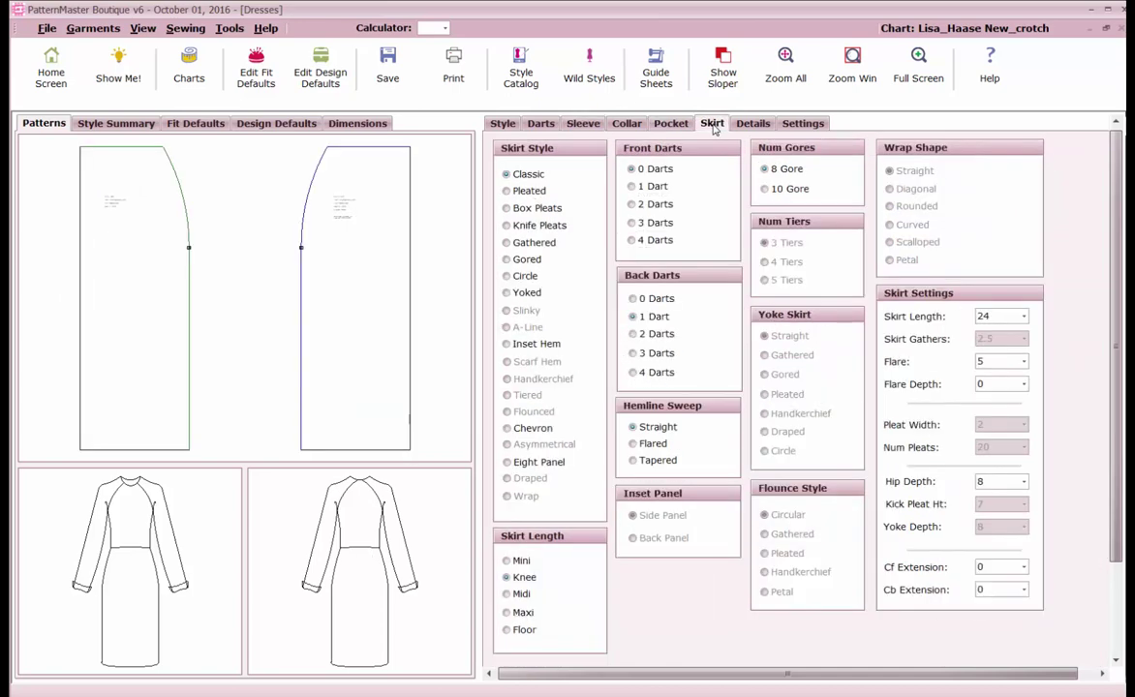
{"action": "left_click", "coordinate": [525, 259]}
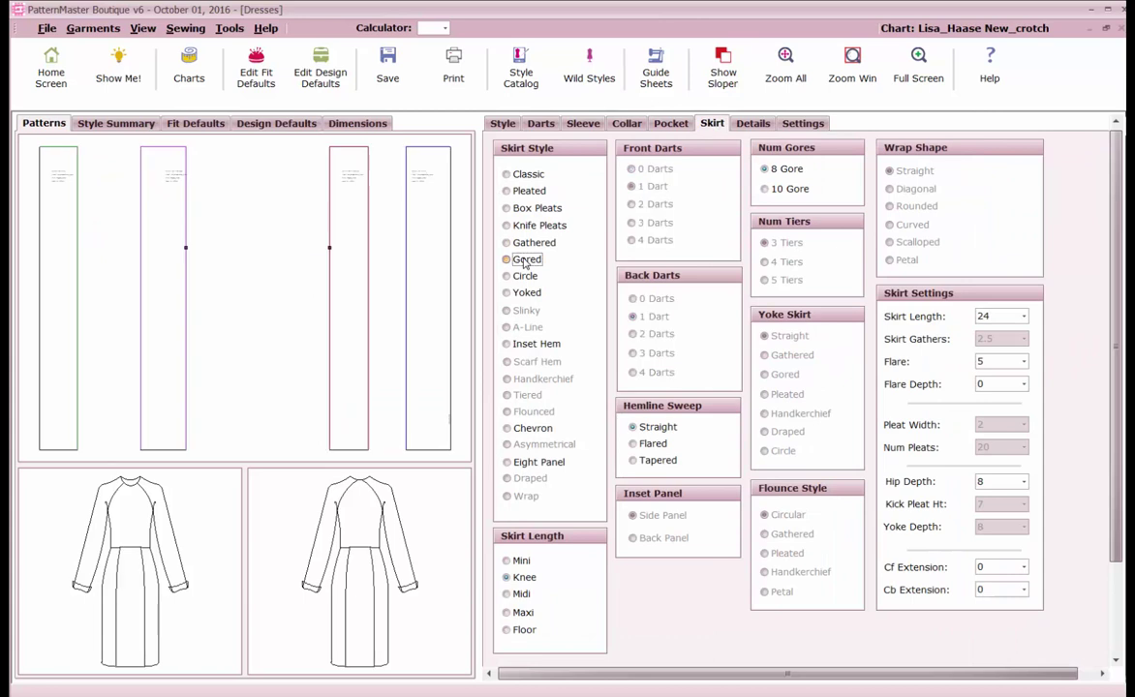
{"action": "left_click", "coordinate": [520, 595]}
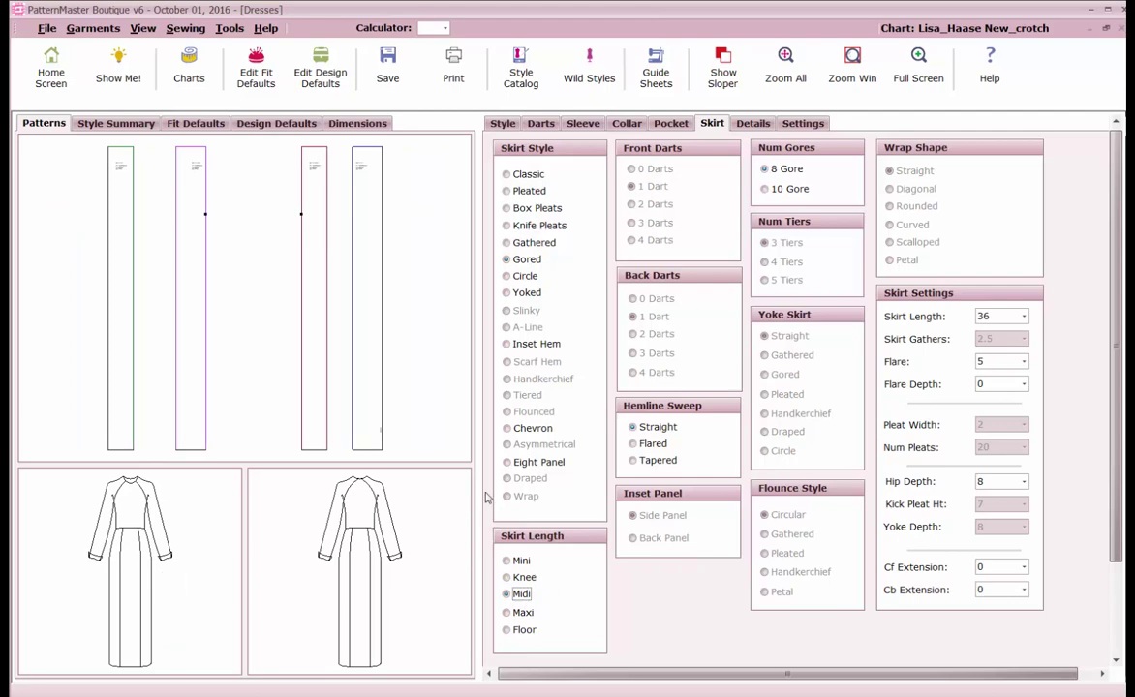
Step: Change the bodice's front neckline to Straight Vee and view the neckline settings
{"action": "left_click", "coordinate": [503, 124]}
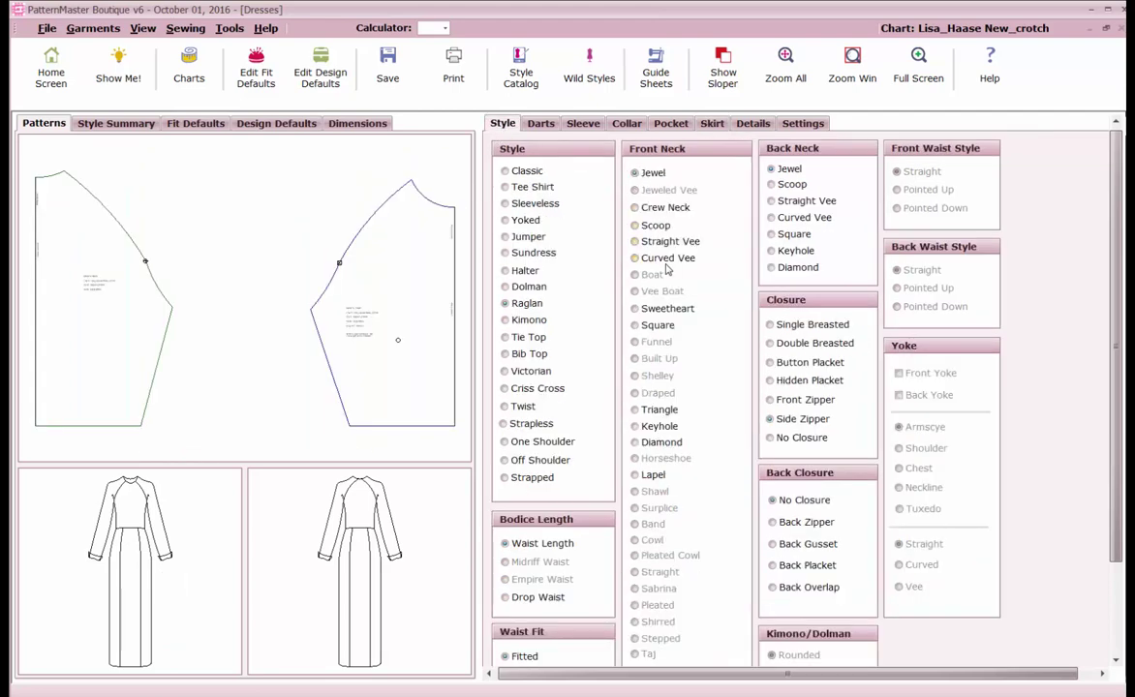
{"action": "left_click", "coordinate": [664, 243]}
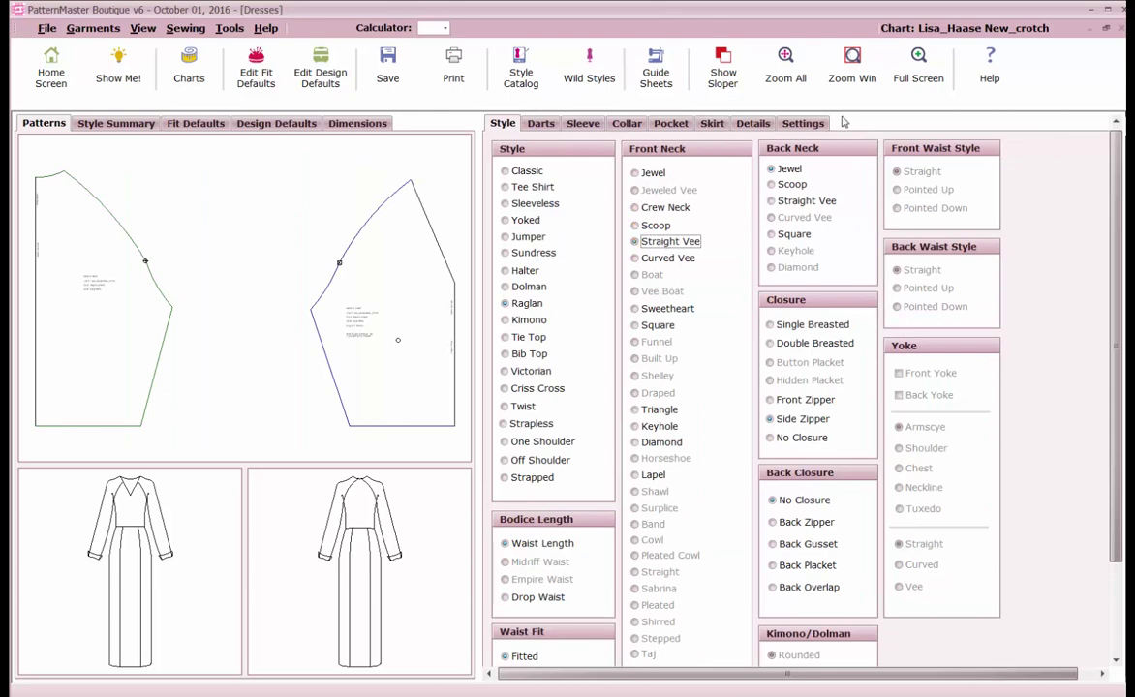
{"action": "left_click", "coordinate": [803, 123]}
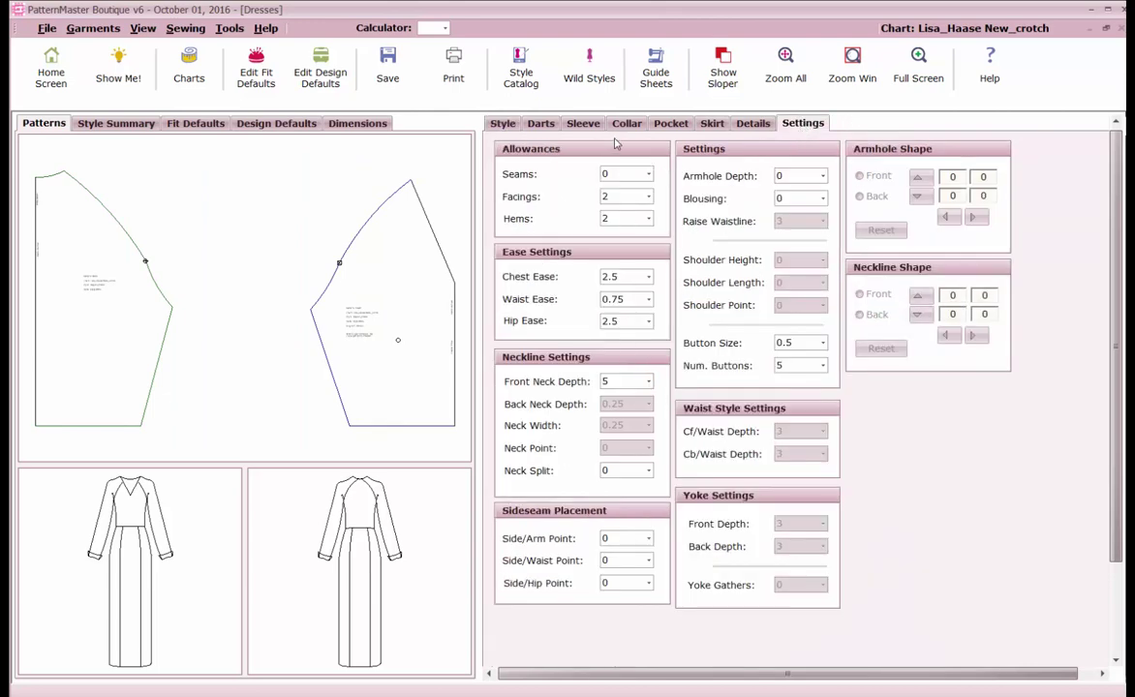
Step: Add a Patch pocket to the dress as Pocket 1
{"action": "left_click", "coordinate": [661, 123]}
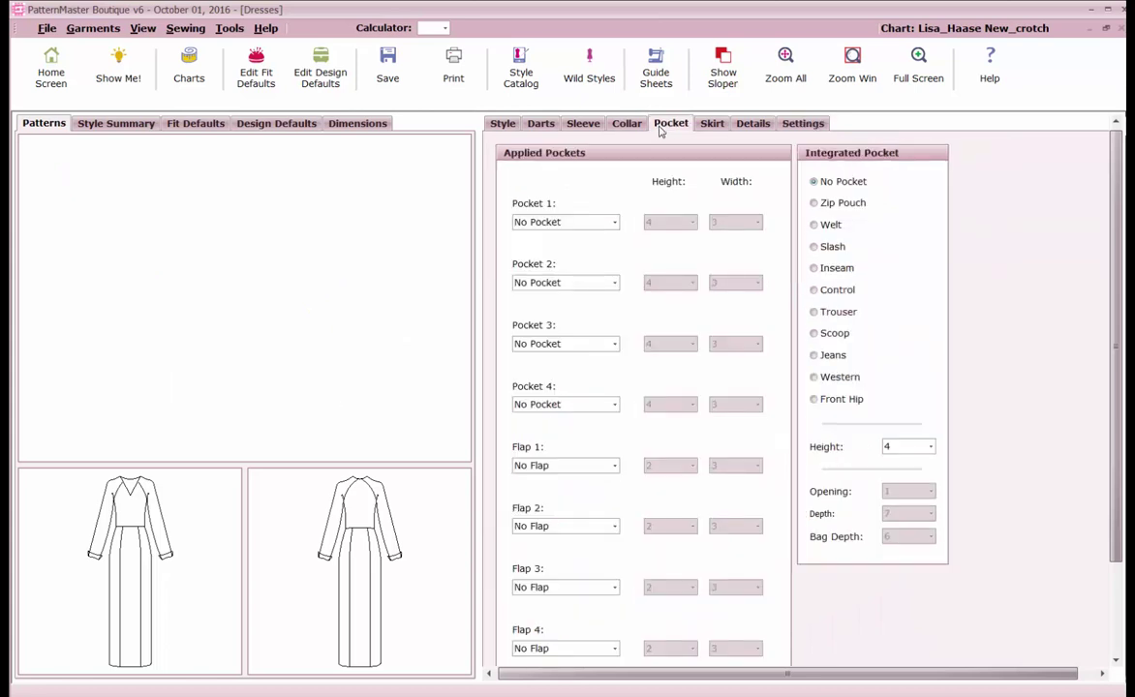
{"action": "left_click", "coordinate": [613, 223]}
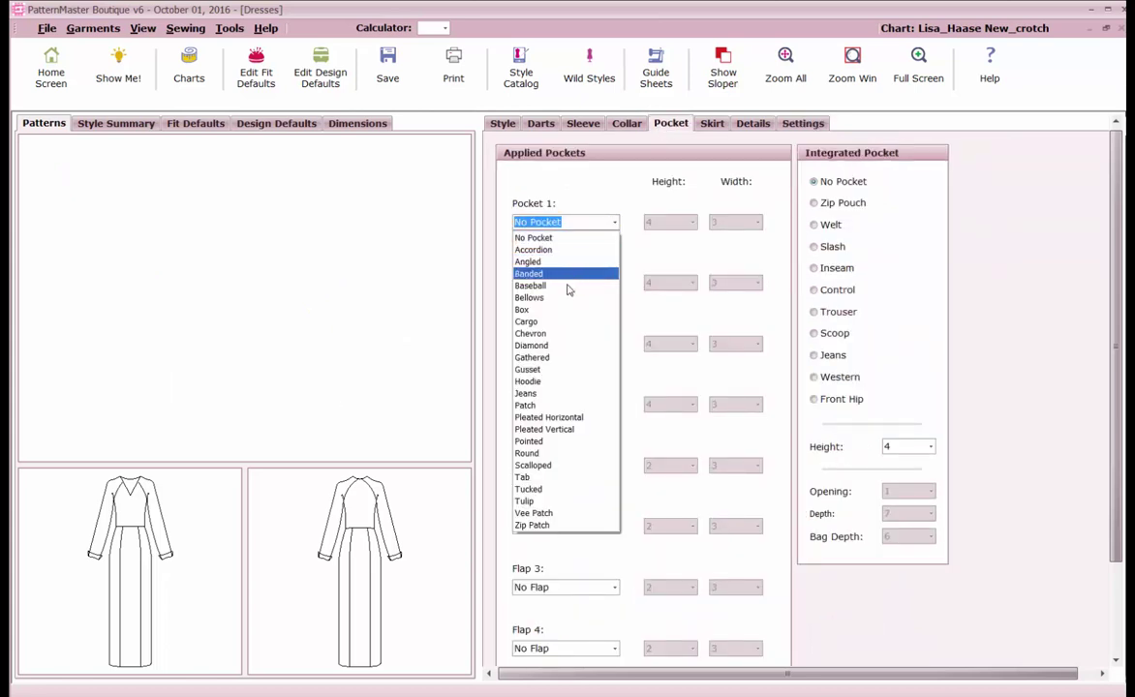
{"action": "left_click", "coordinate": [546, 406]}
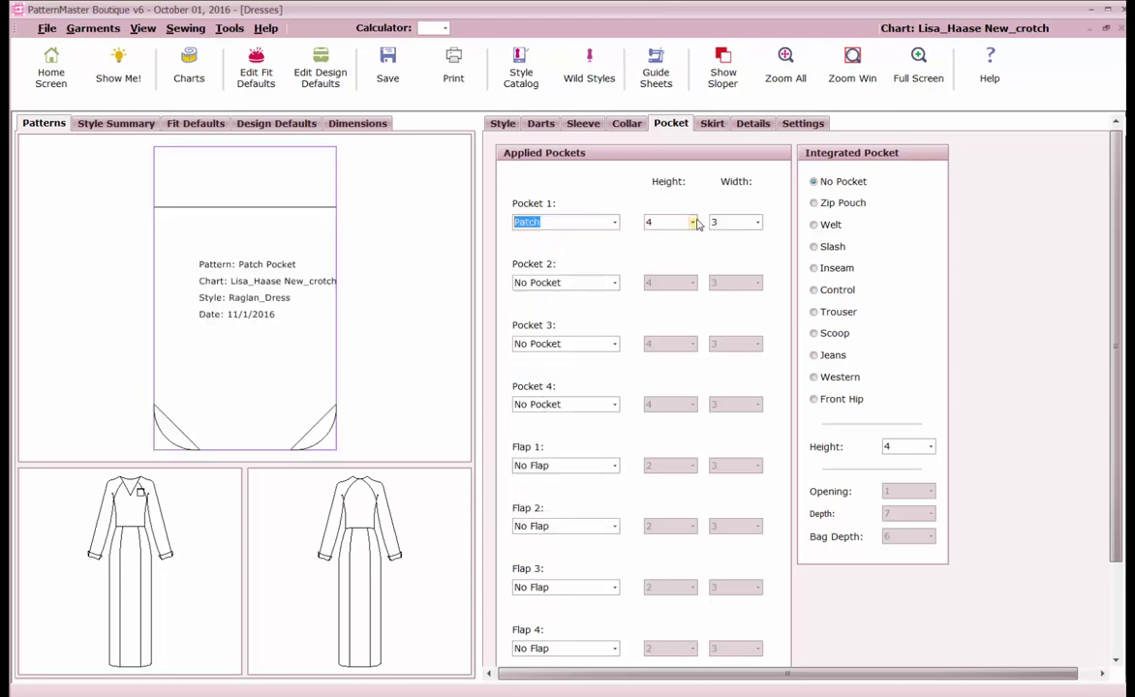
Step: Check the pocket in the reference drawing, and set the patch pocket's height to 5 and width to 4.5
{"action": "key", "text": "alt+Tab"}
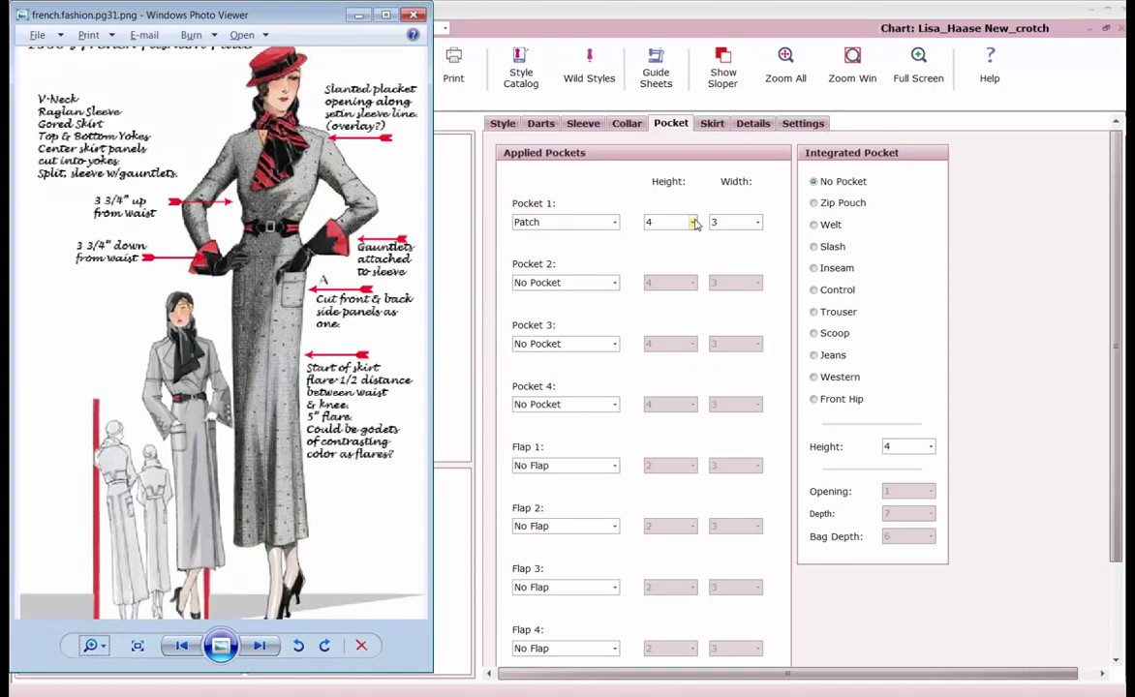
{"action": "left_click", "coordinate": [695, 223]}
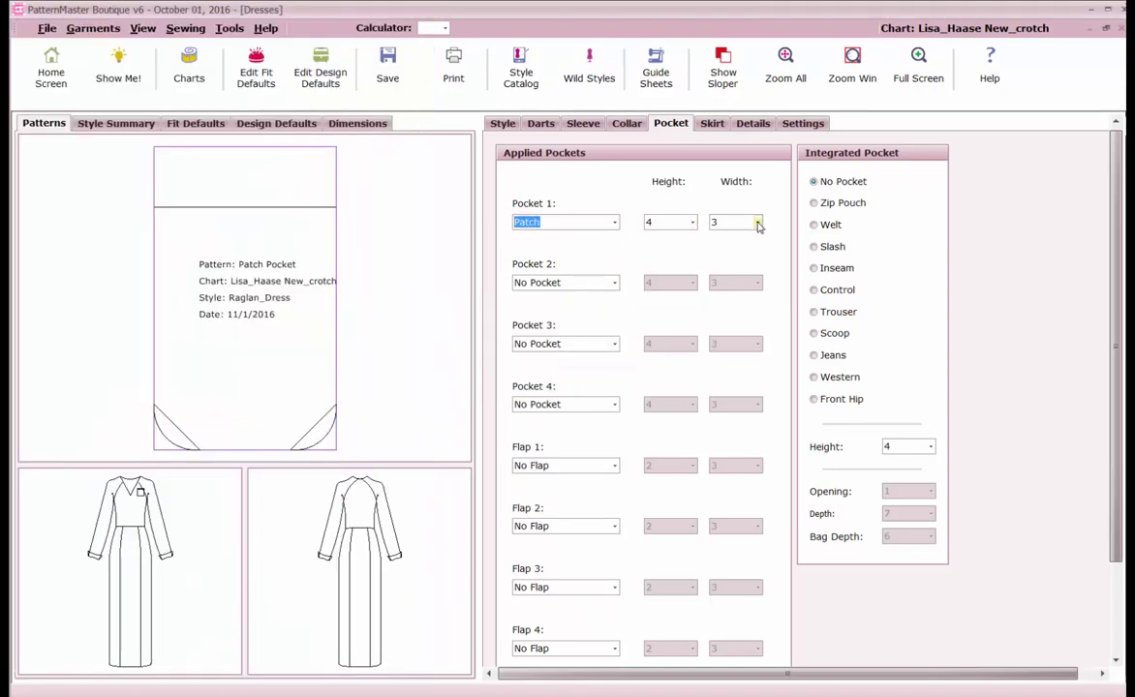
{"action": "left_click", "coordinate": [693, 223]}
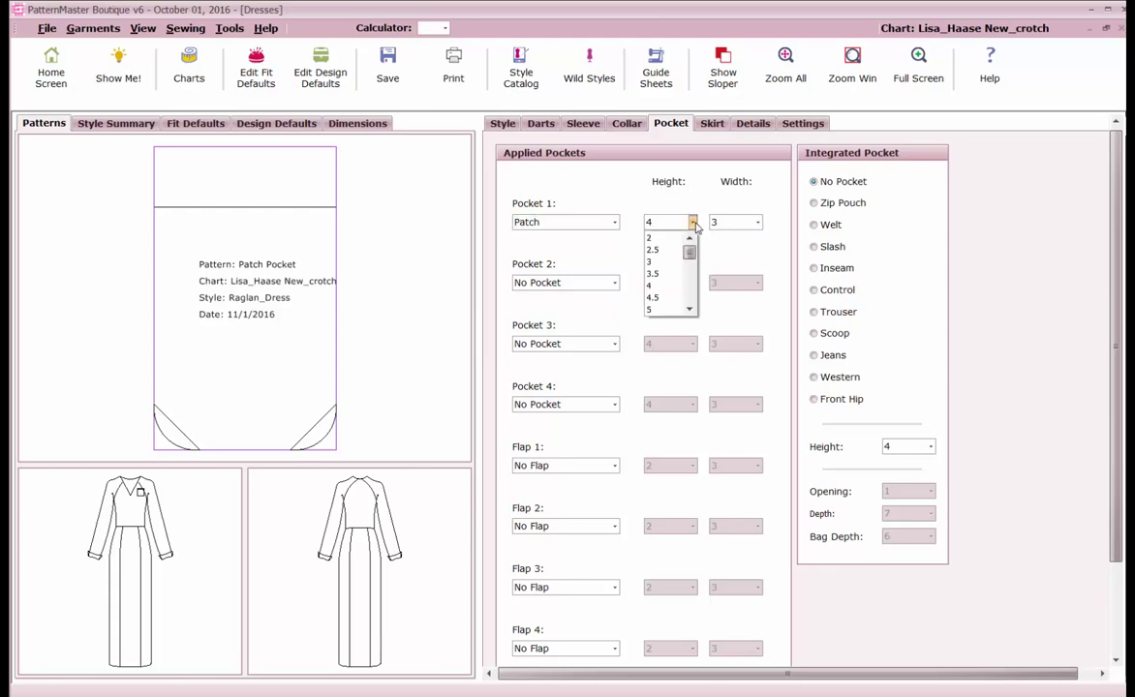
{"action": "left_click", "coordinate": [660, 310]}
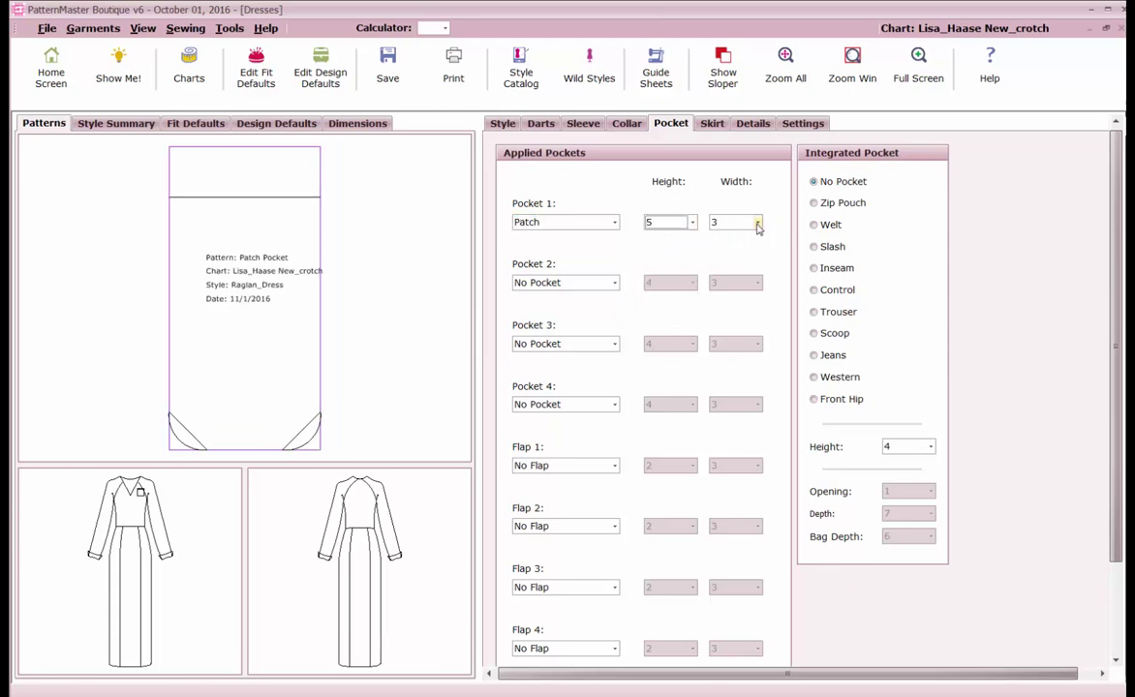
{"action": "left_click", "coordinate": [759, 224]}
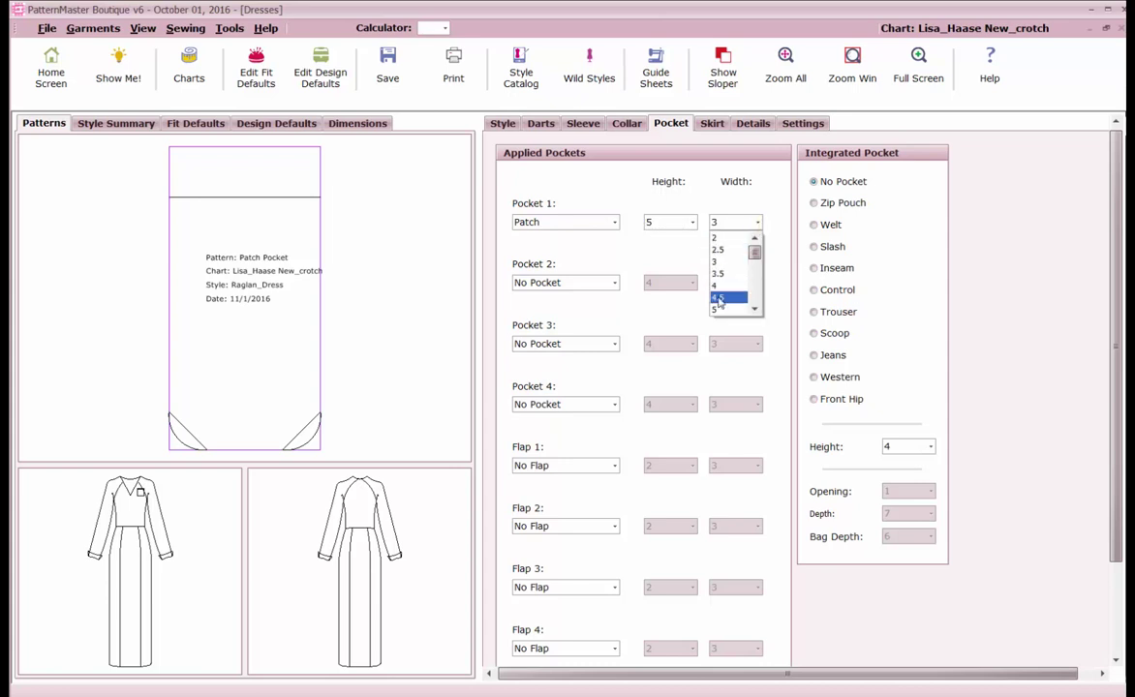
{"action": "left_click", "coordinate": [719, 299]}
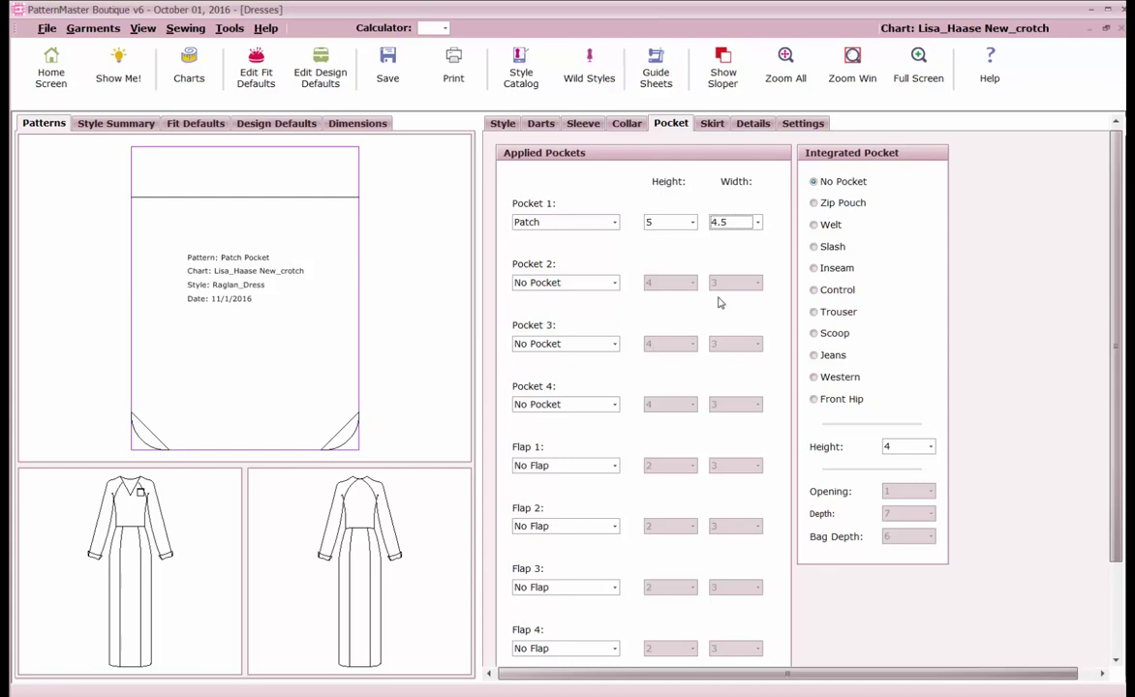
Step: Check the reference drawing again, and add a Rectangle flap as Flap 1 with a width of 4.5
{"action": "key", "text": "alt+Tab"}
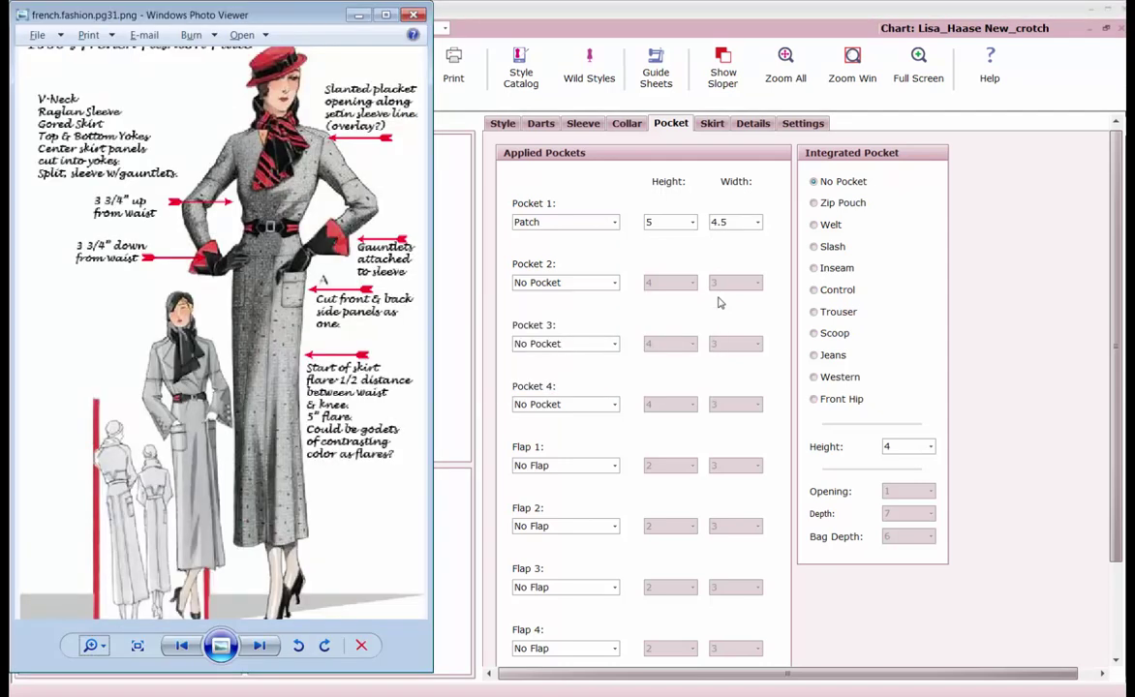
{"action": "key", "text": "alt+Tab"}
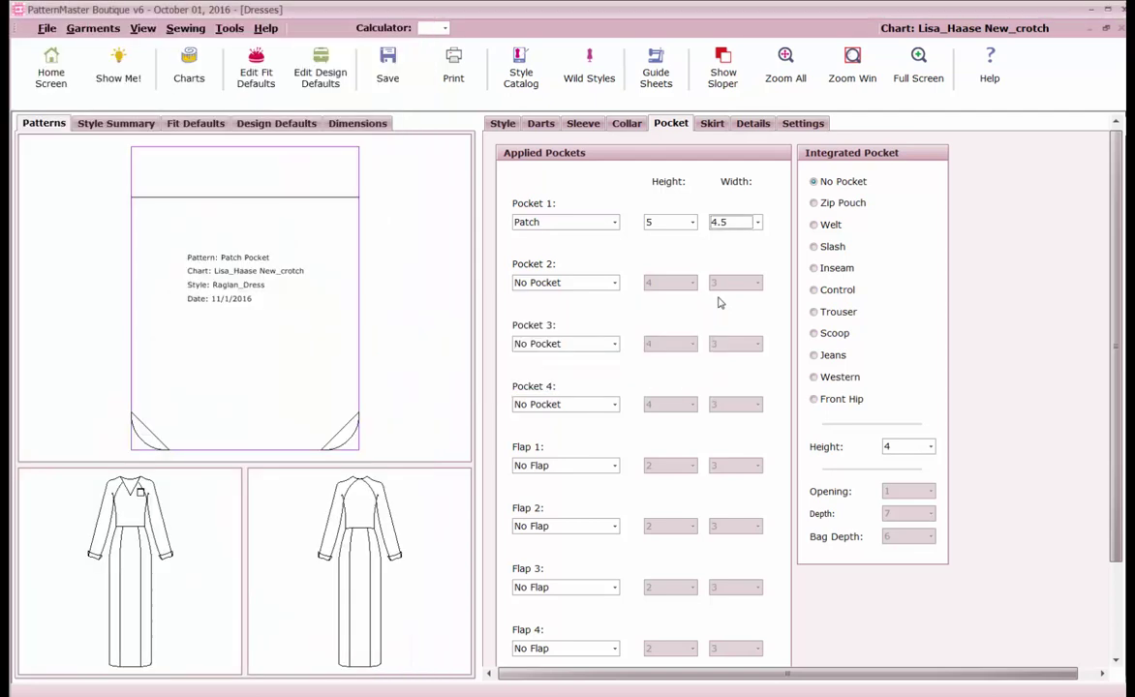
{"action": "left_click", "coordinate": [612, 467]}
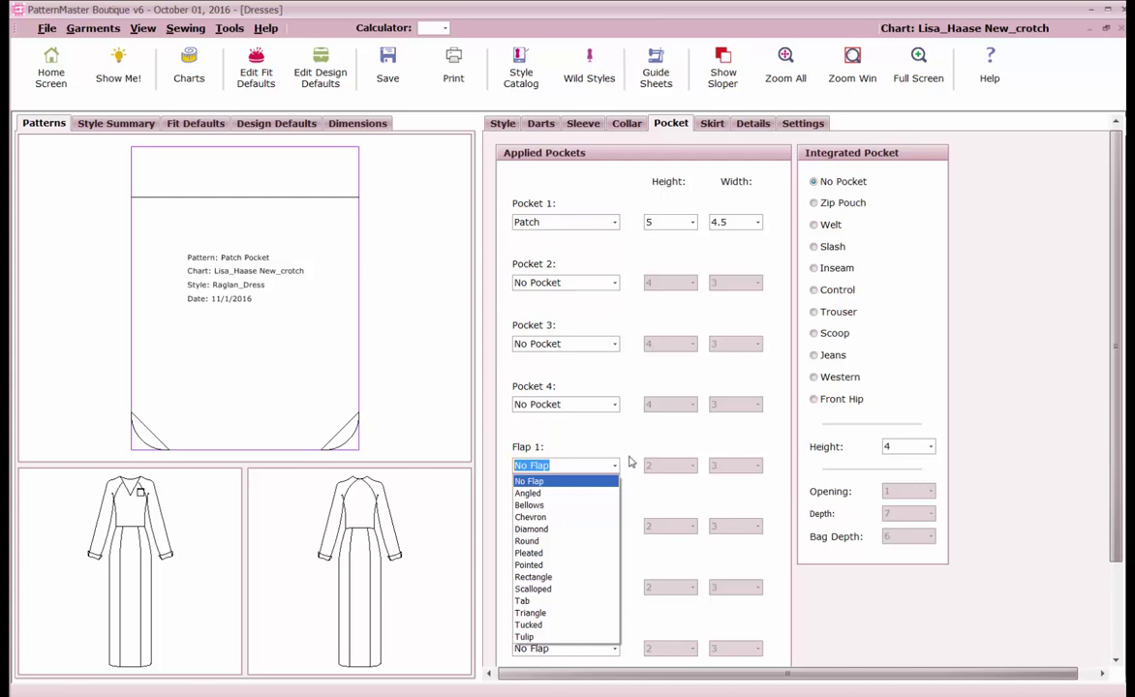
{"action": "left_click", "coordinate": [589, 578]}
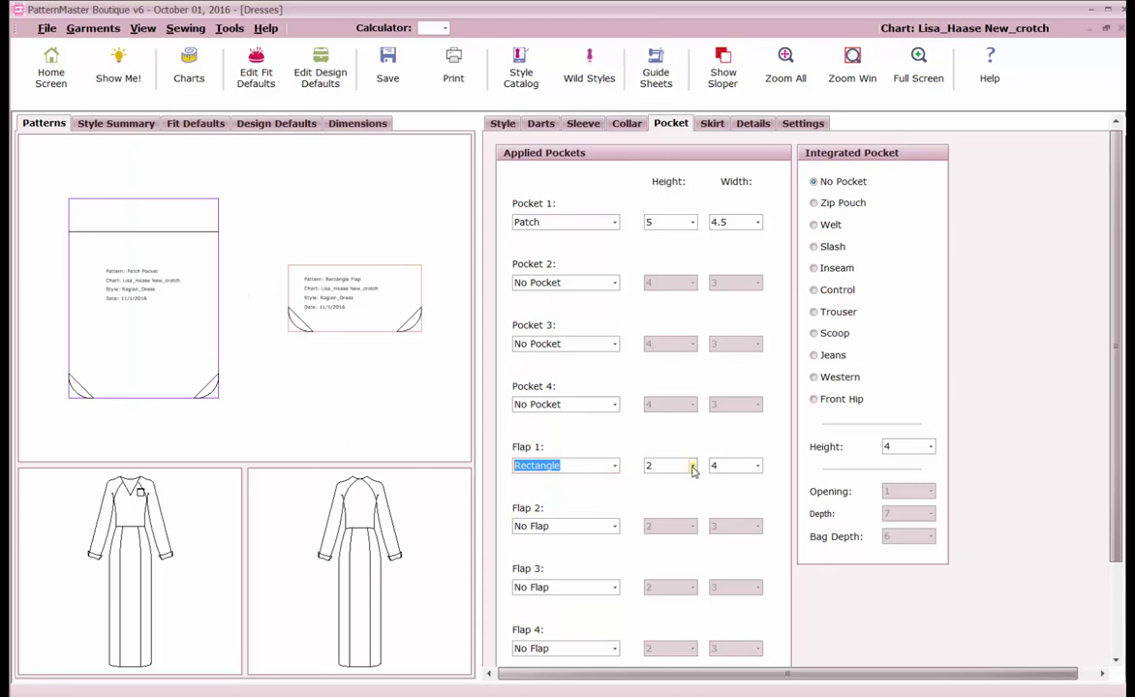
{"action": "left_click", "coordinate": [747, 467]}
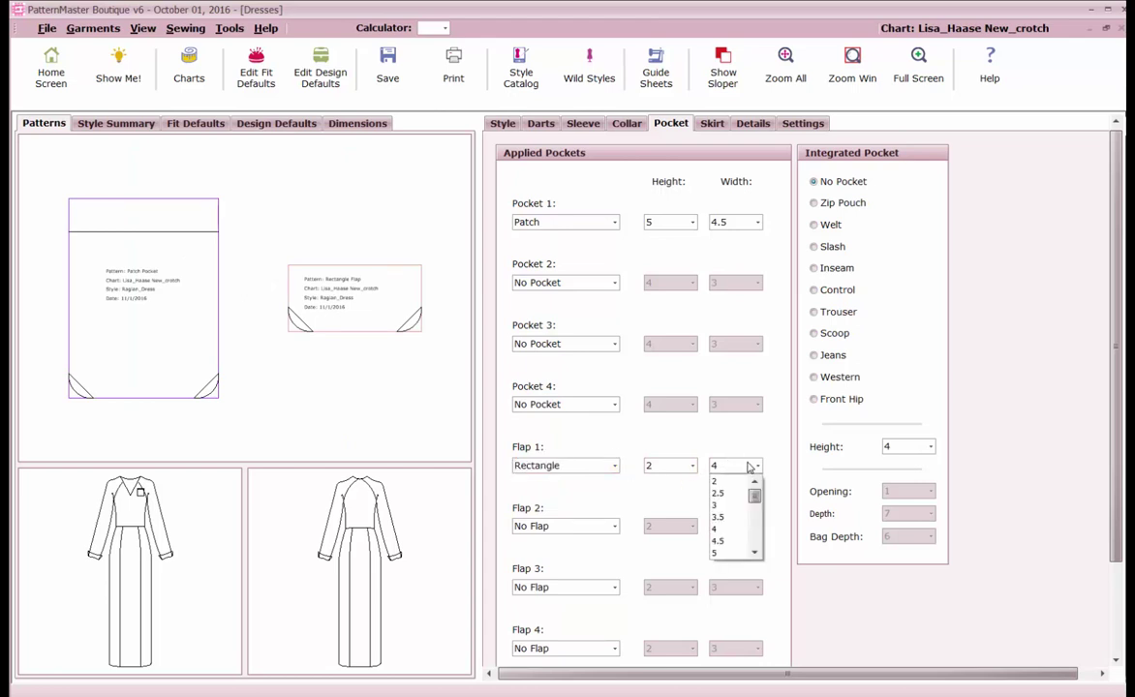
{"action": "left_click", "coordinate": [725, 540]}
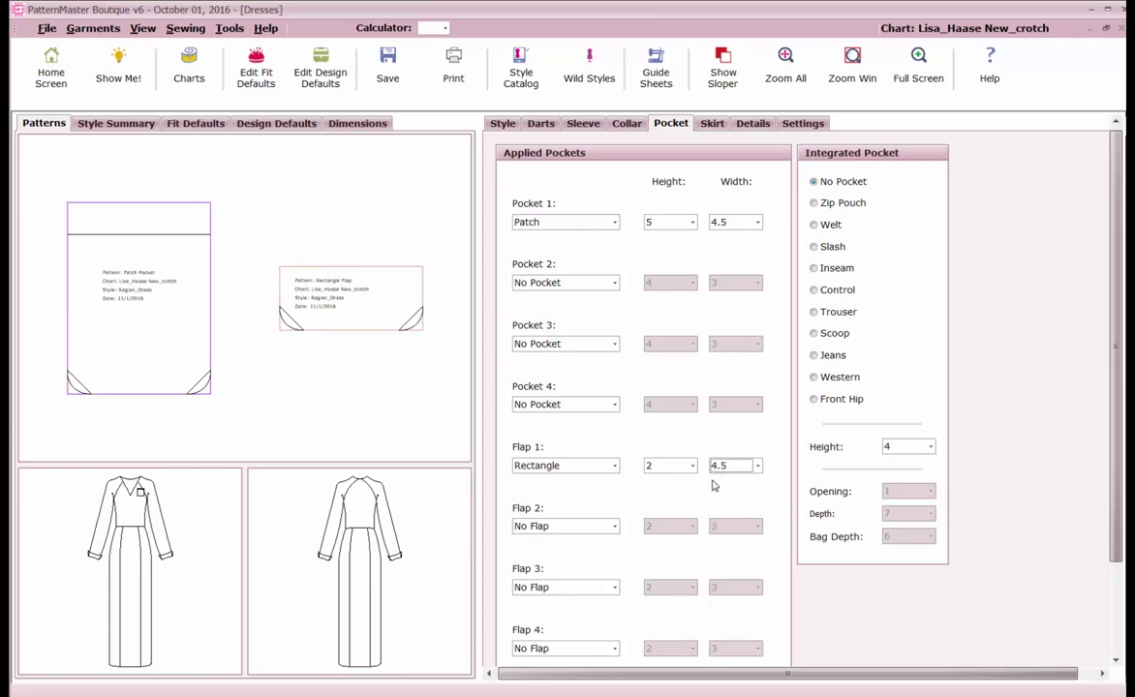
Step: Check the skirt in the reference drawing, and give the gored skirt a Flared hemline sweep with a flare depth of 14
{"action": "left_click", "coordinate": [712, 125]}
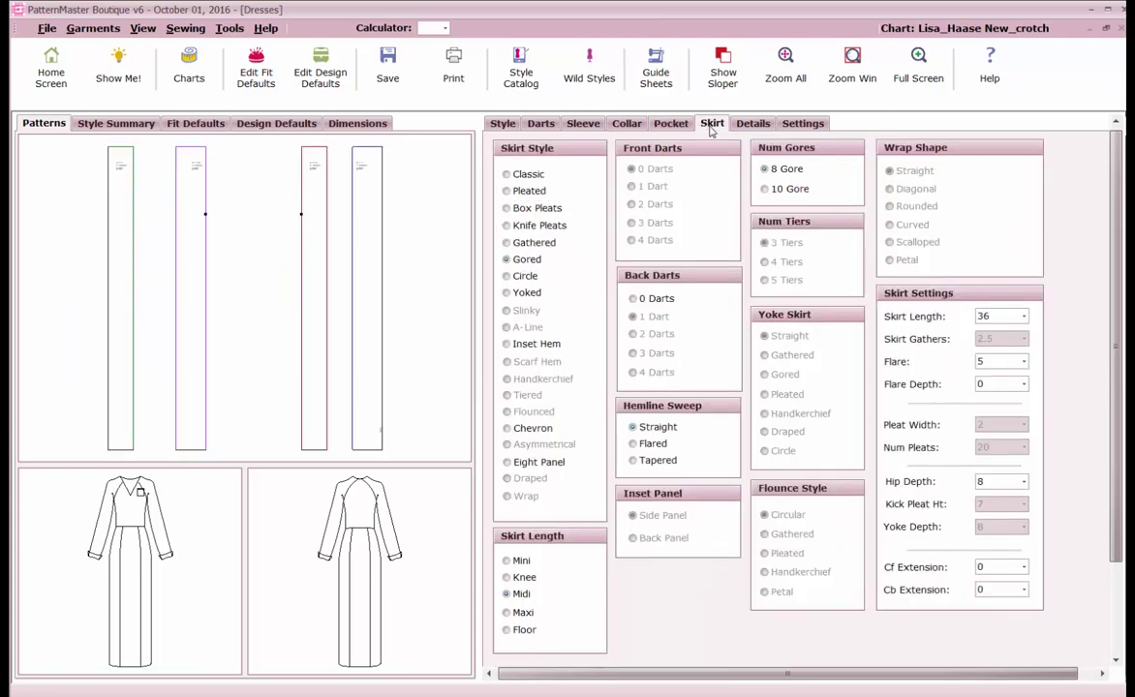
{"action": "key", "text": "alt+Tab"}
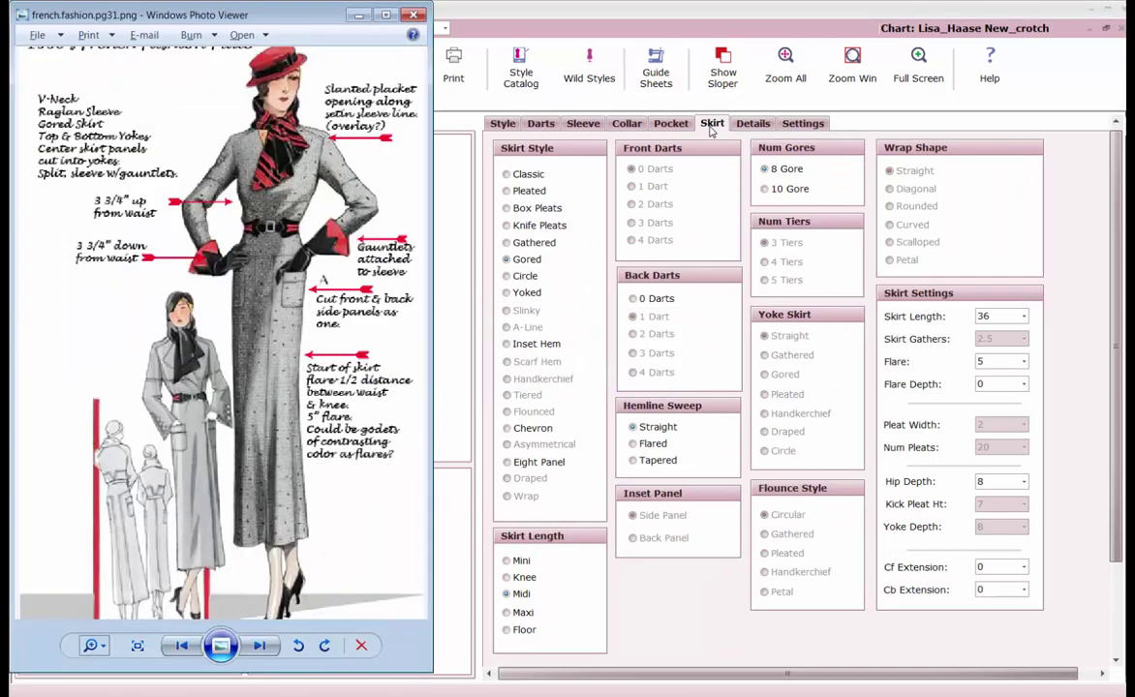
{"action": "key", "text": "alt+Tab"}
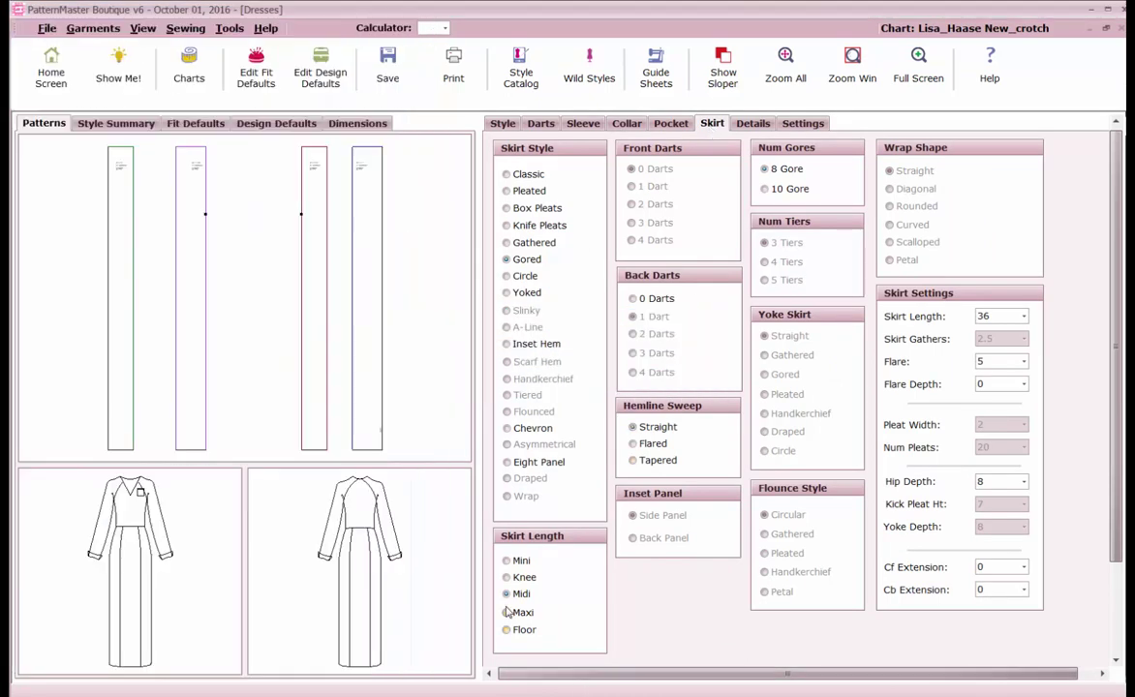
{"action": "left_click", "coordinate": [658, 444]}
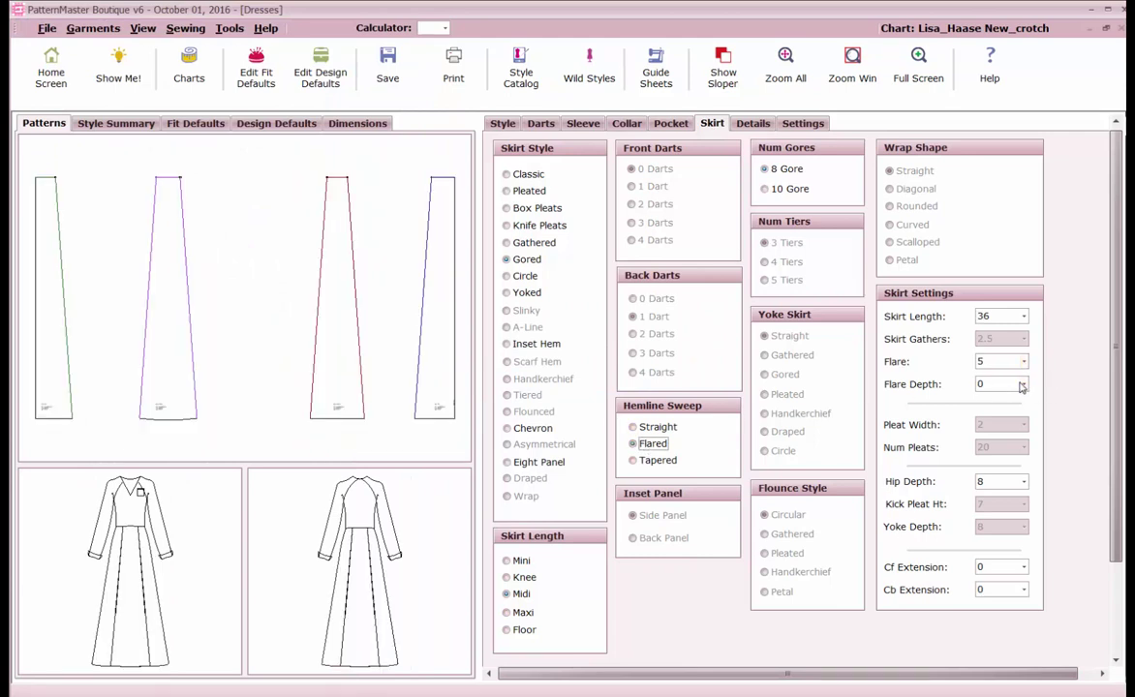
{"action": "left_click", "coordinate": [1024, 384]}
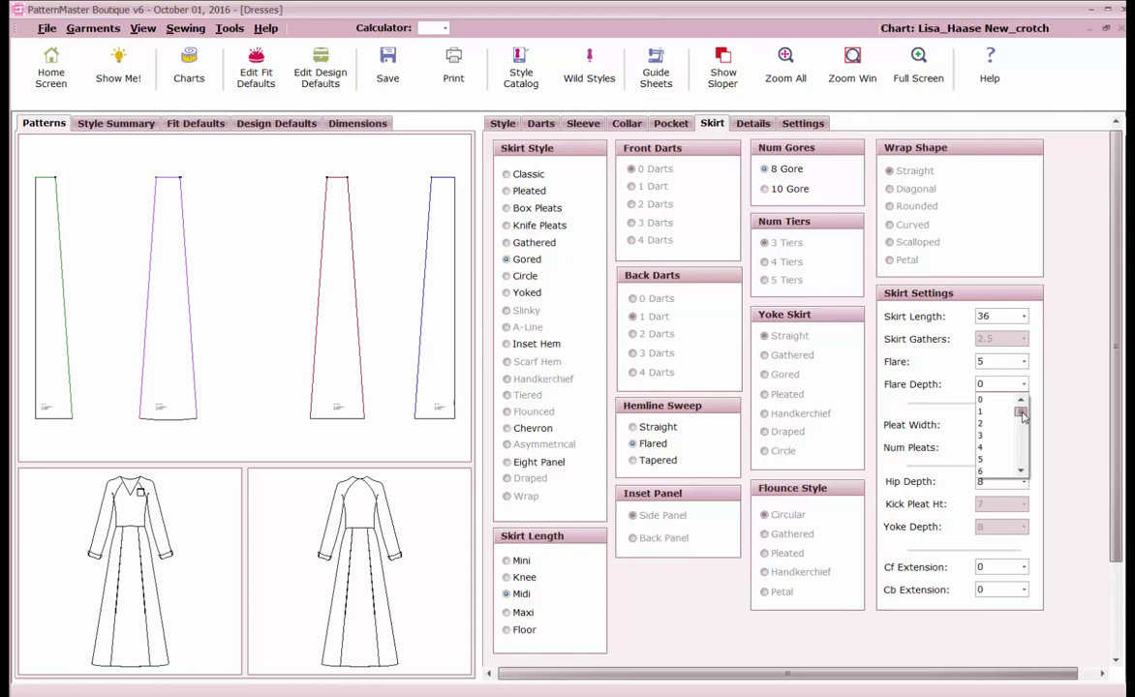
{"action": "left_click_drag", "start_coordinate": [1021, 413], "coordinate": [1021, 423]}
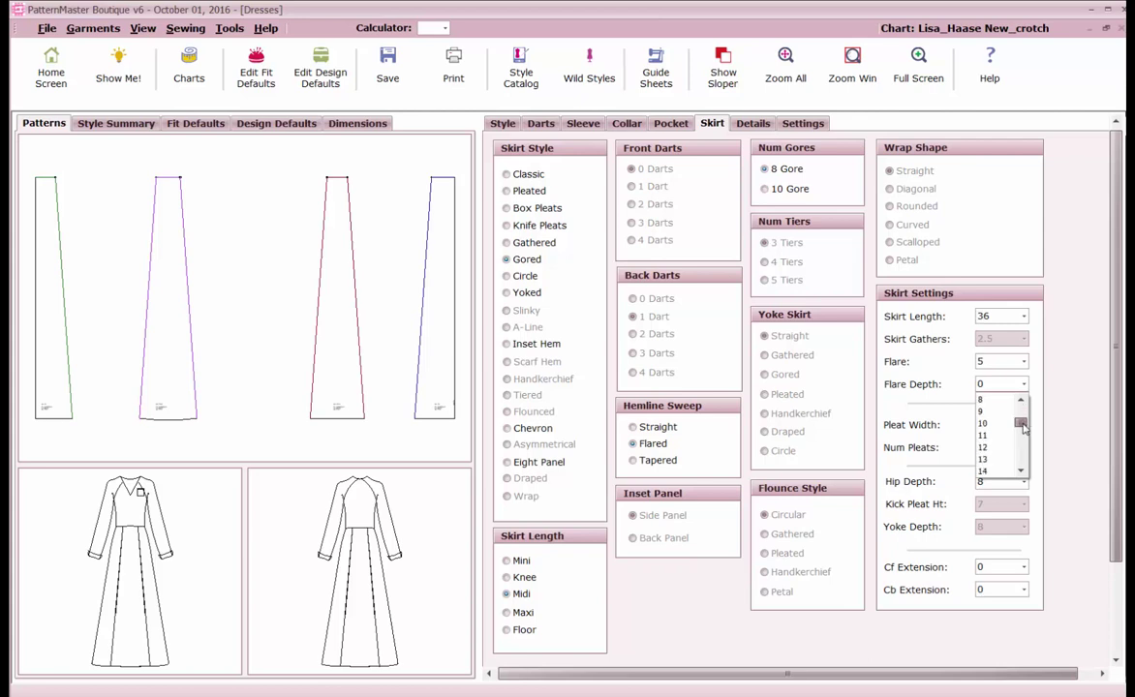
{"action": "left_click", "coordinate": [983, 470]}
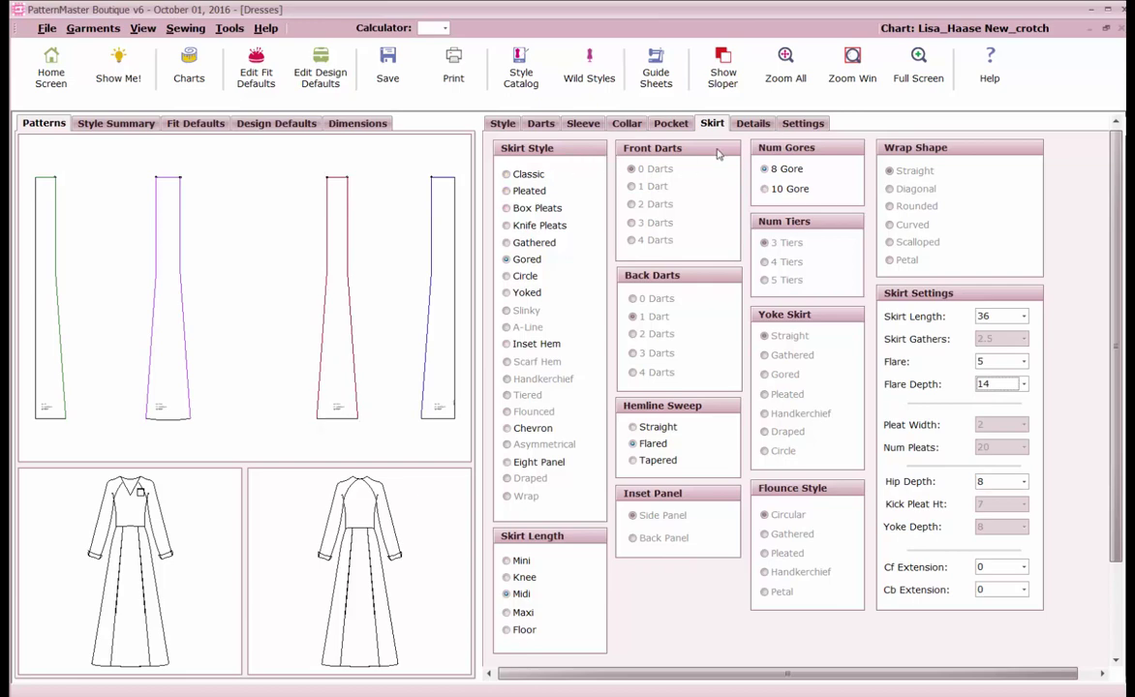
Step: Review the dress's hem and detail options, its ease and neckline settings, and the hem allowance choices
{"action": "left_click", "coordinate": [756, 123]}
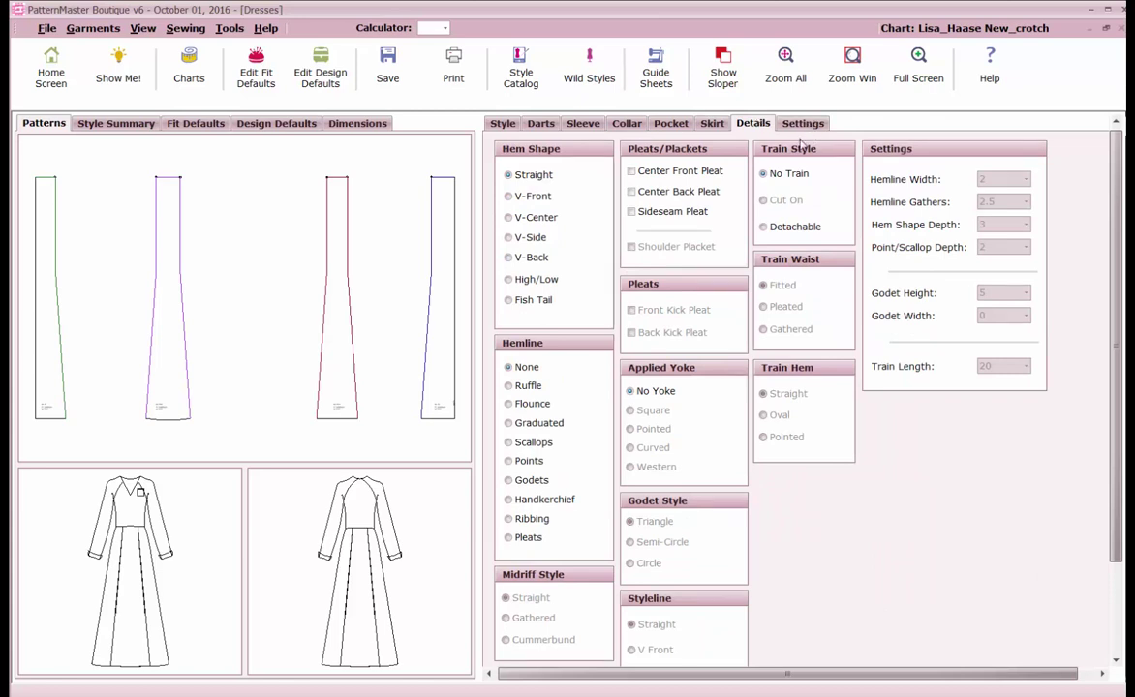
{"action": "left_click", "coordinate": [800, 124]}
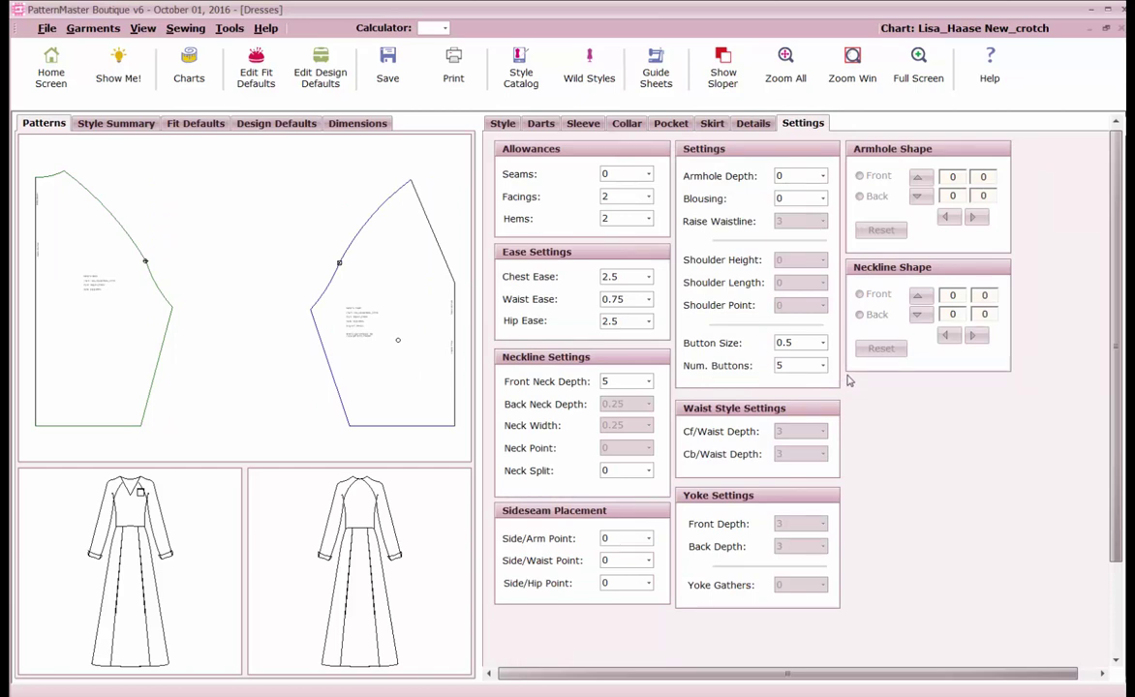
{"action": "left_click", "coordinate": [648, 220]}
{"action": "left_click", "coordinate": [649, 220]}
Step: Save the style as FF31_Raglan and open its patterns in Pattern Editor
{"action": "left_click", "coordinate": [387, 78]}
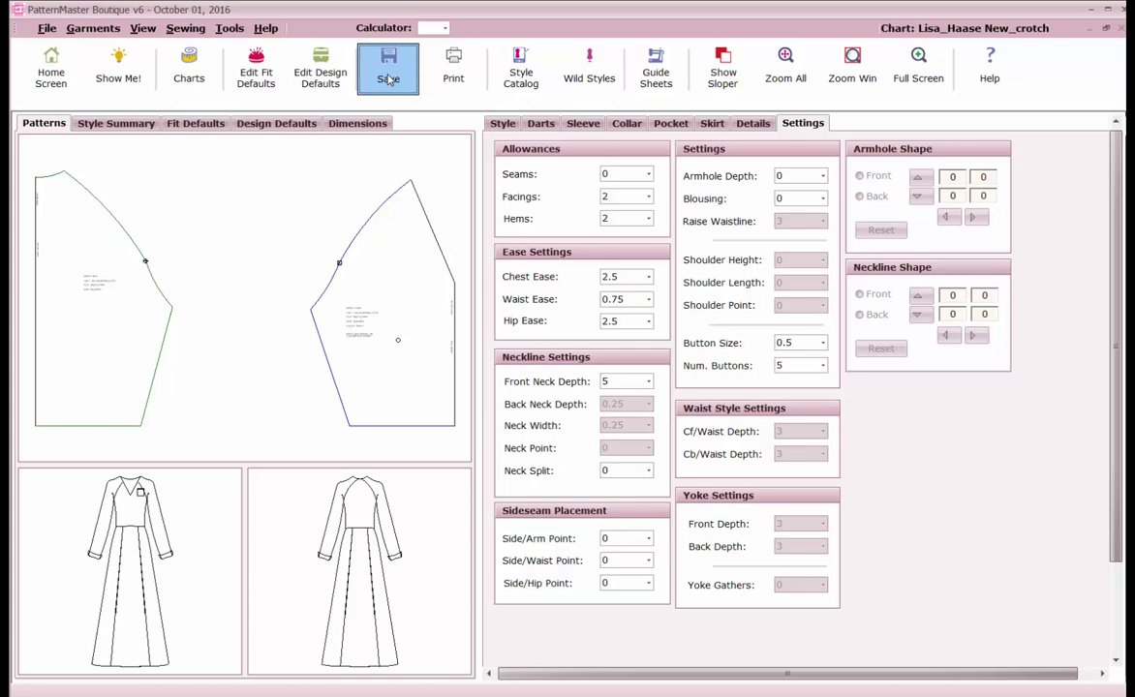
{"action": "left_click", "coordinate": [388, 79]}
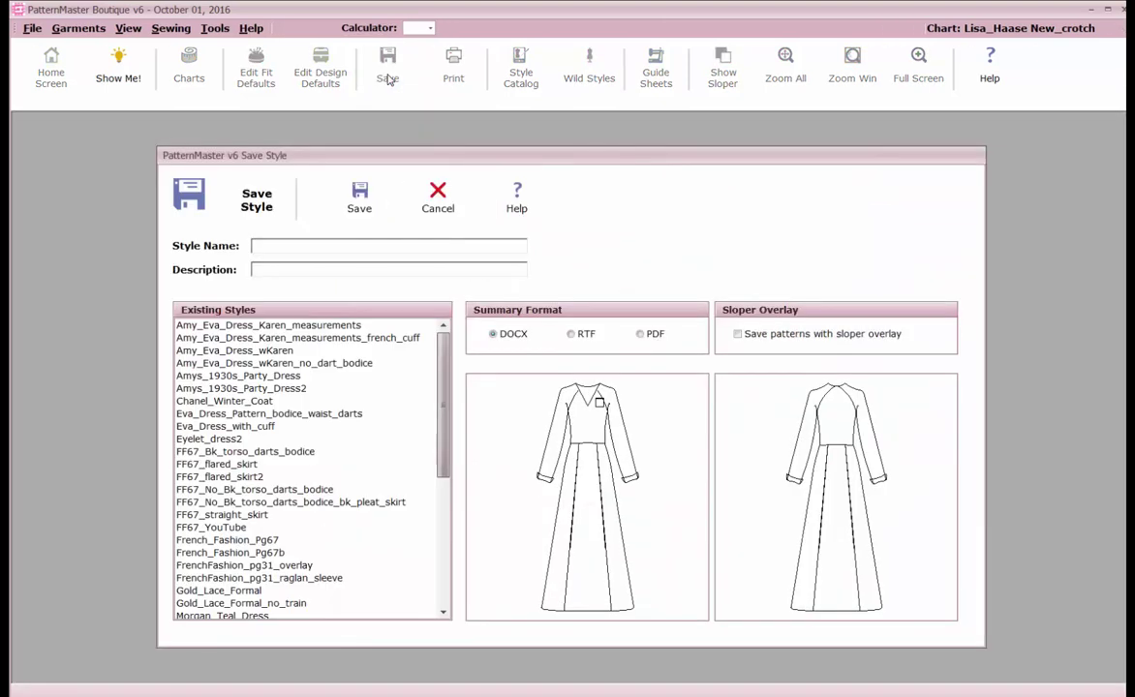
{"action": "left_click", "coordinate": [327, 244]}
{"action": "type", "text": "FF31Raglan"}
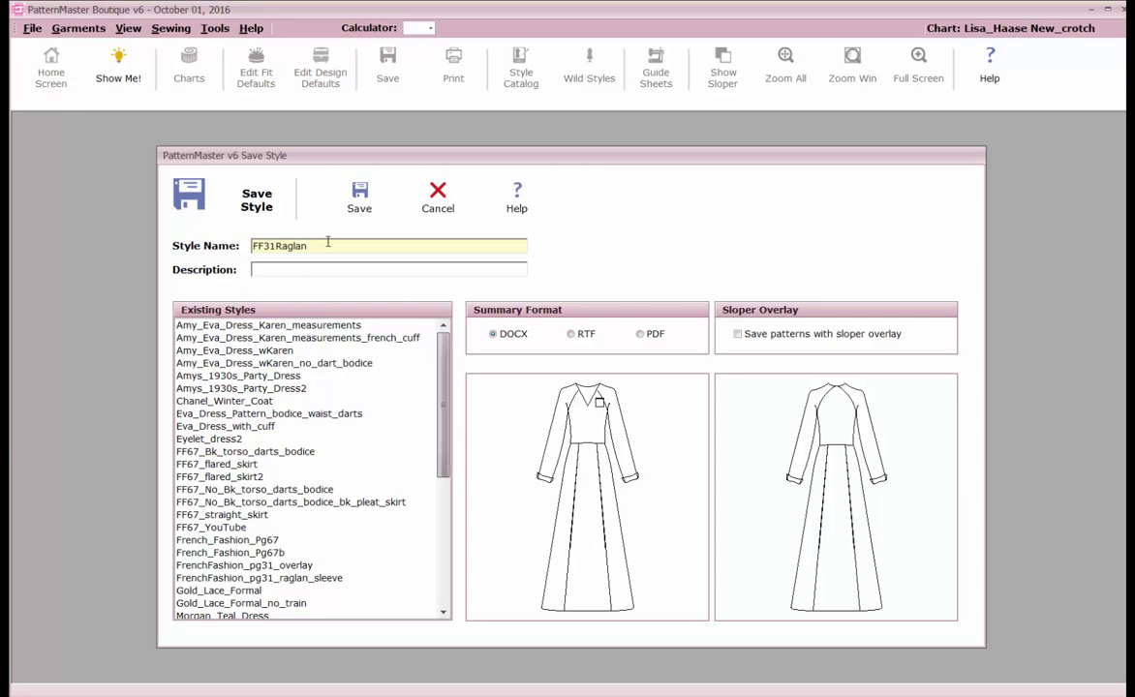
{"action": "key", "text": "Left"}
{"action": "key", "text": "Left"}
{"action": "key", "text": "Left"}
{"action": "key", "text": "Left"}
{"action": "key", "text": "Left"}
{"action": "key", "text": "Left"}
{"action": "left_click", "coordinate": [372, 212]}
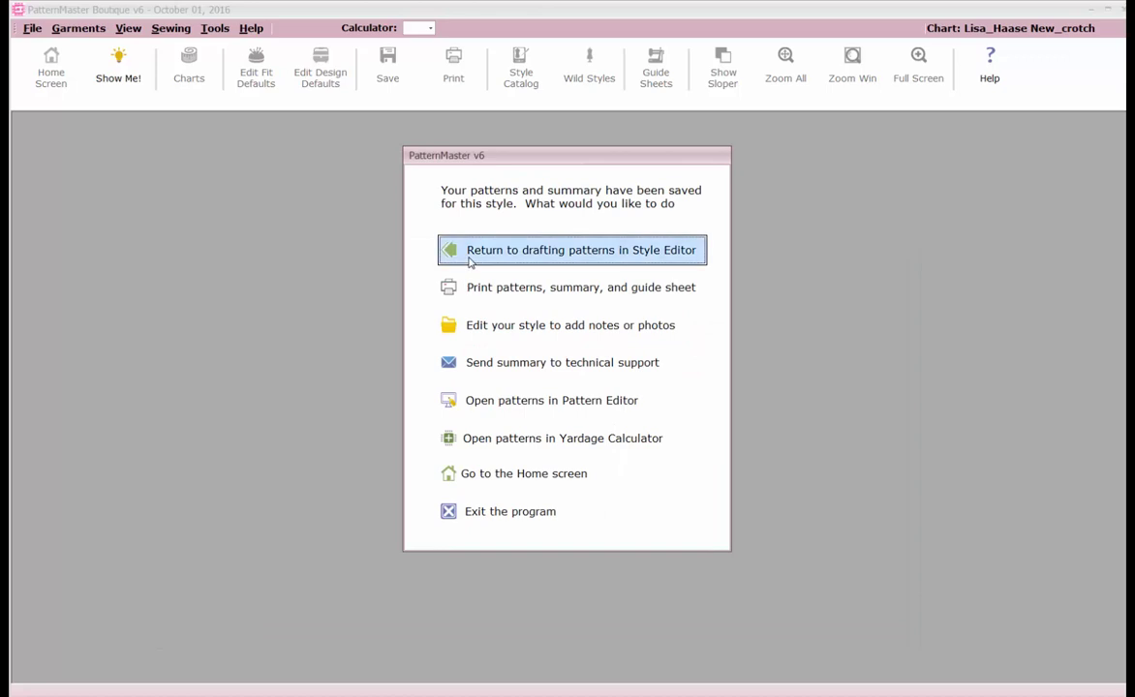
{"action": "left_click", "coordinate": [476, 400]}
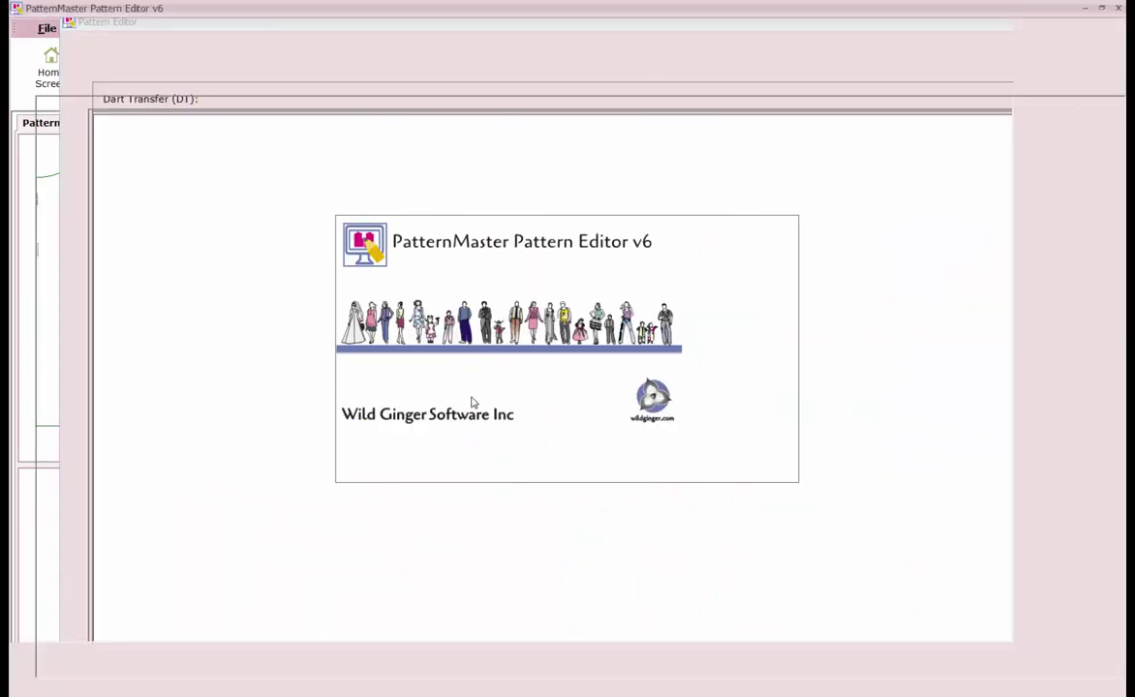
Step: Switch back to PatternMaster Boutique and change the bodice to the Classic style with a Side Zipper closure and no back closure
{"action": "key", "text": "alt+Tab"}
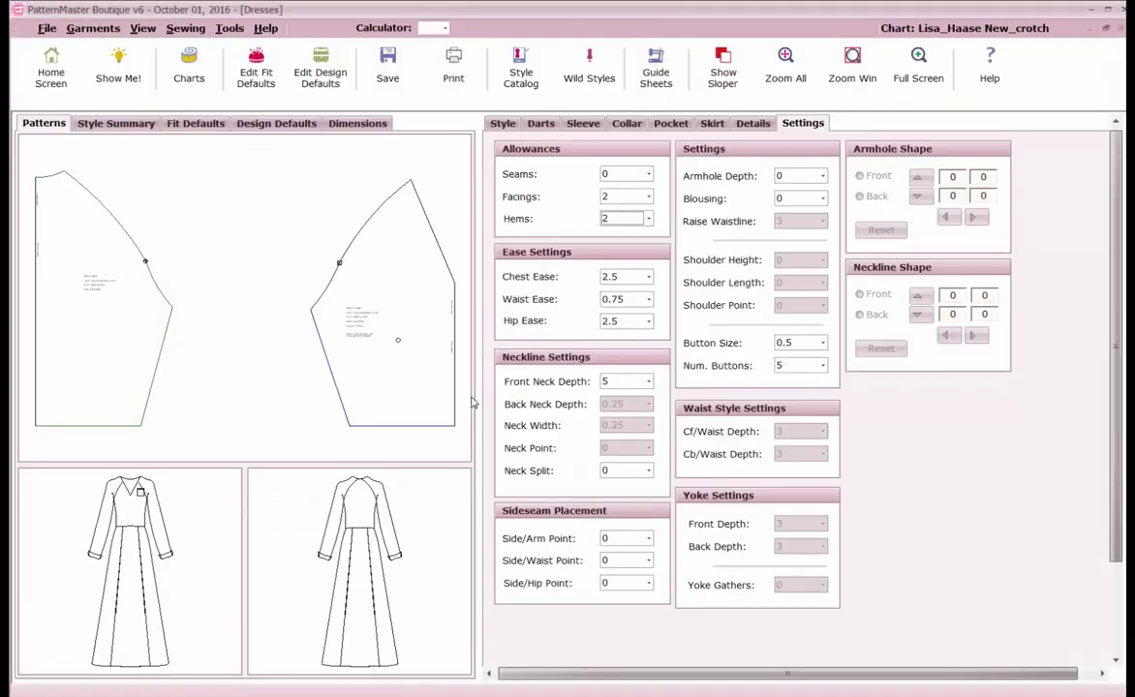
{"action": "left_click", "coordinate": [503, 124]}
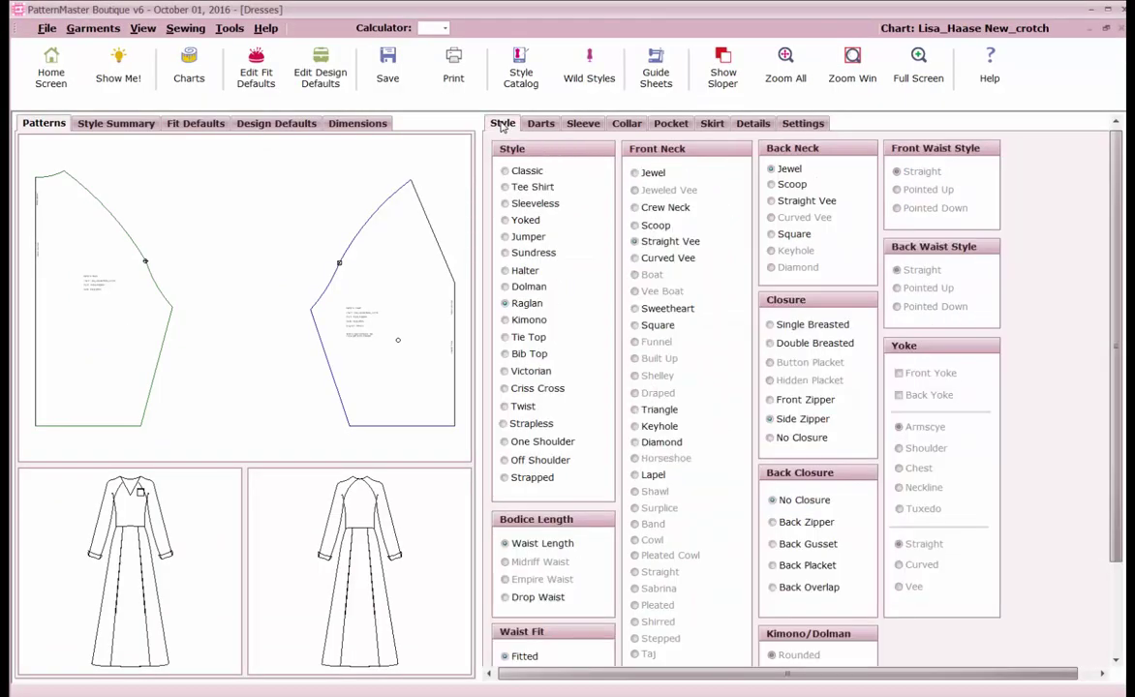
{"action": "left_click", "coordinate": [526, 171]}
{"action": "left_click", "coordinate": [792, 420]}
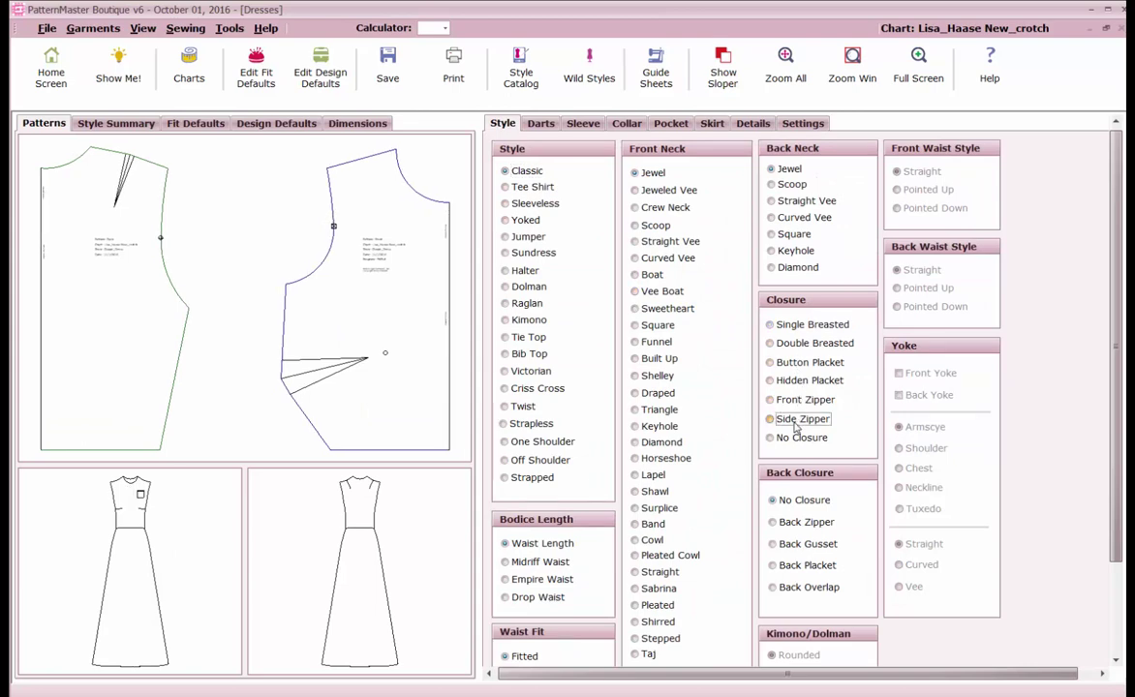
{"action": "left_click", "coordinate": [781, 503]}
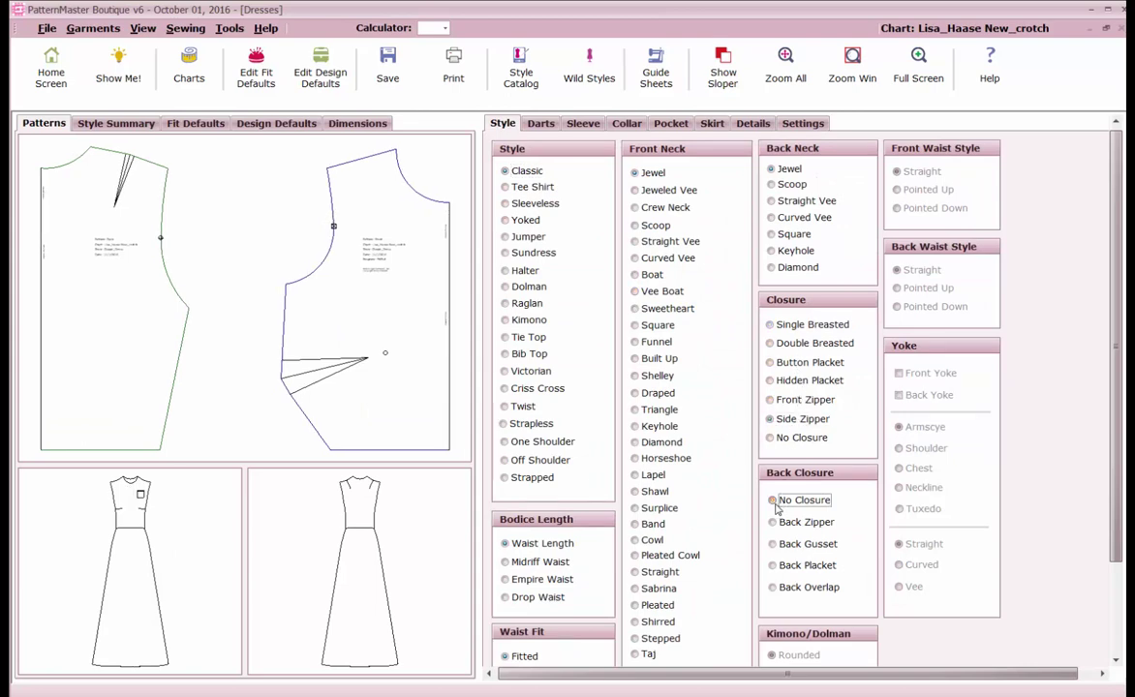
Step: Set the Classic bodice to No Darts front and back, with 0 back torso darts
{"action": "left_click", "coordinate": [540, 123]}
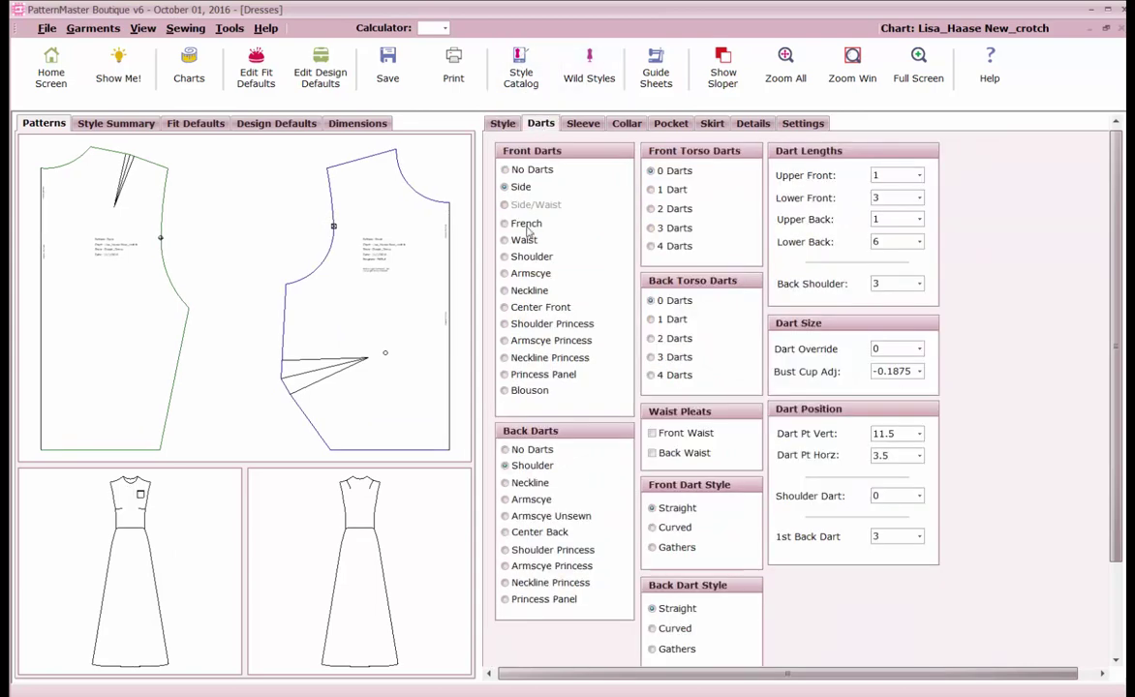
{"action": "left_click", "coordinate": [503, 170]}
{"action": "left_click", "coordinate": [653, 300]}
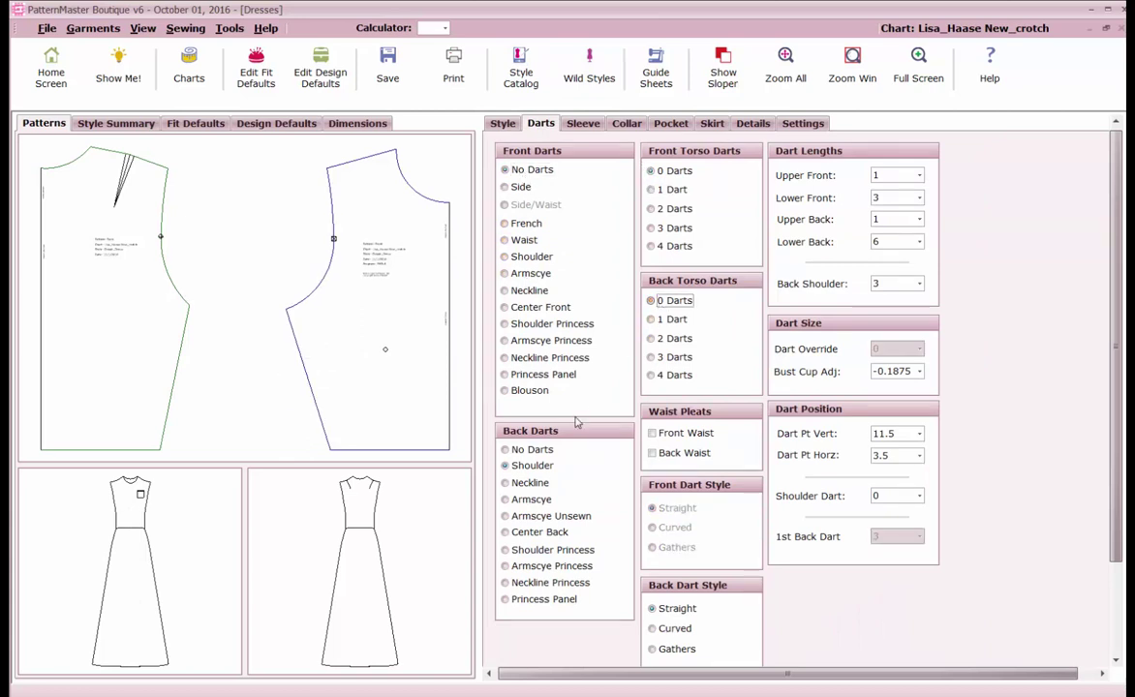
{"action": "left_click", "coordinate": [505, 449]}
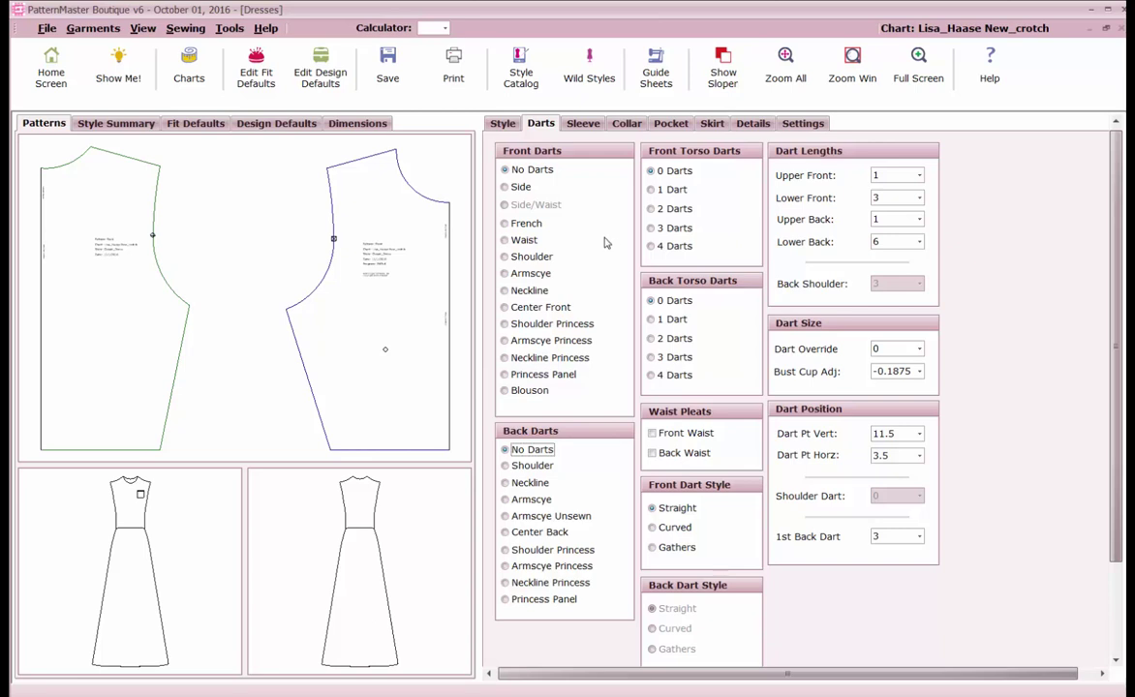
Step: Give the Classic dress Set In sleeves with Stand Out cuffs and a Straight Vee front neckline, and check the neckline settings
{"action": "left_click", "coordinate": [589, 125]}
{"action": "left_click", "coordinate": [521, 228]}
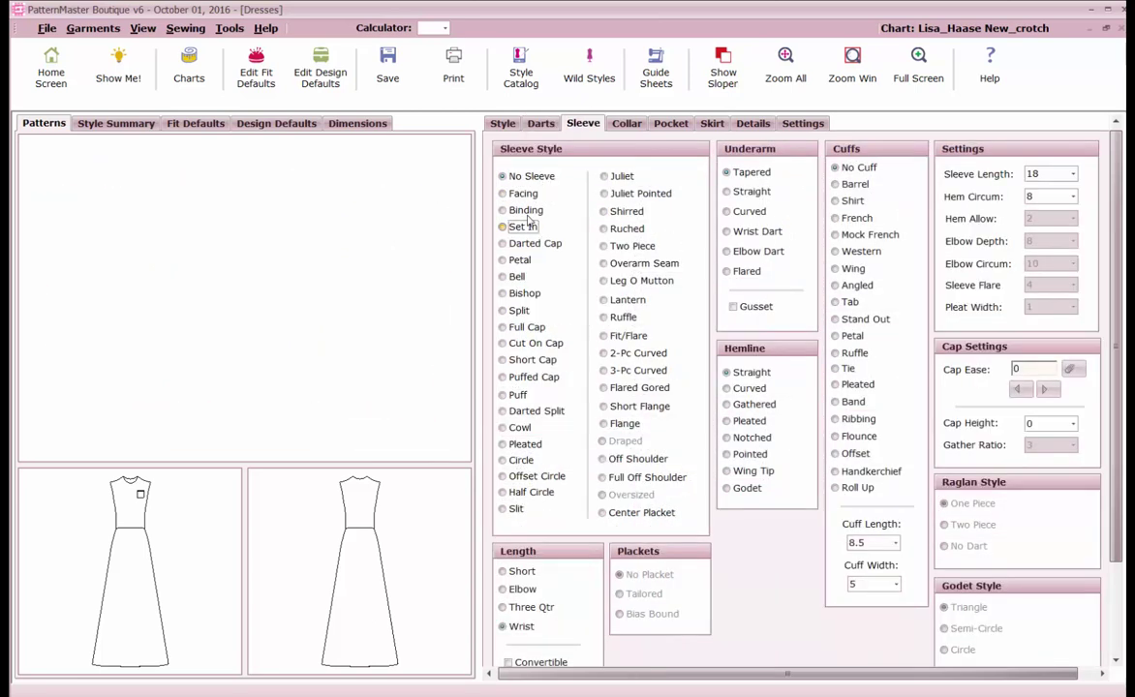
{"action": "left_click", "coordinate": [859, 321]}
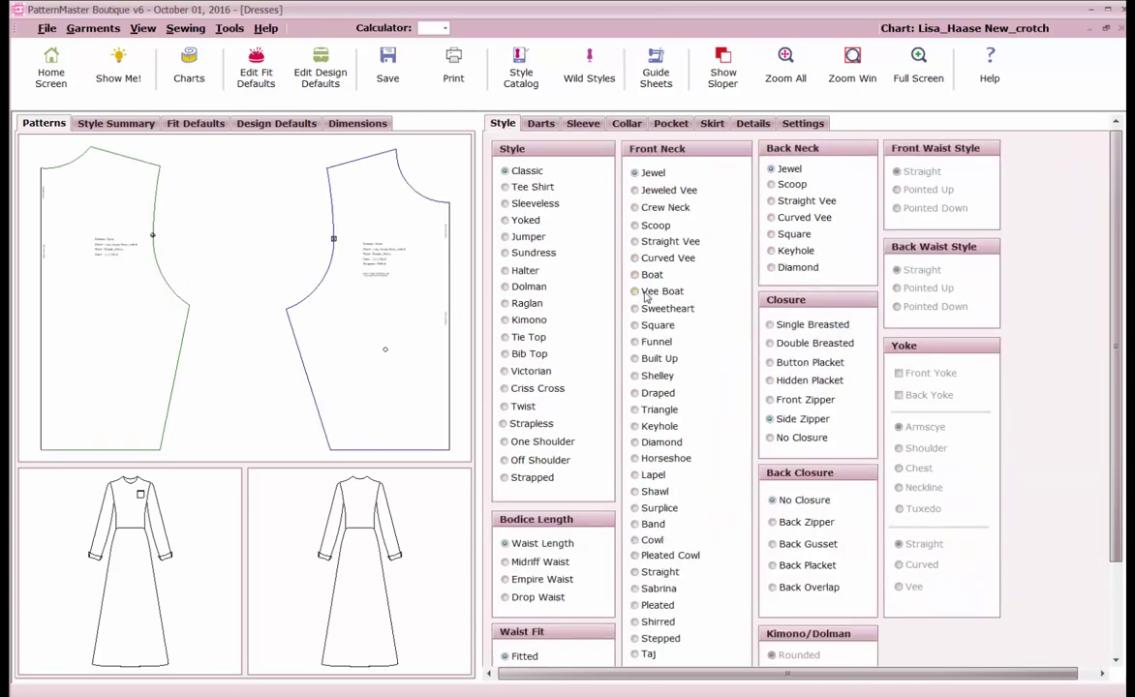
{"action": "left_click", "coordinate": [644, 242]}
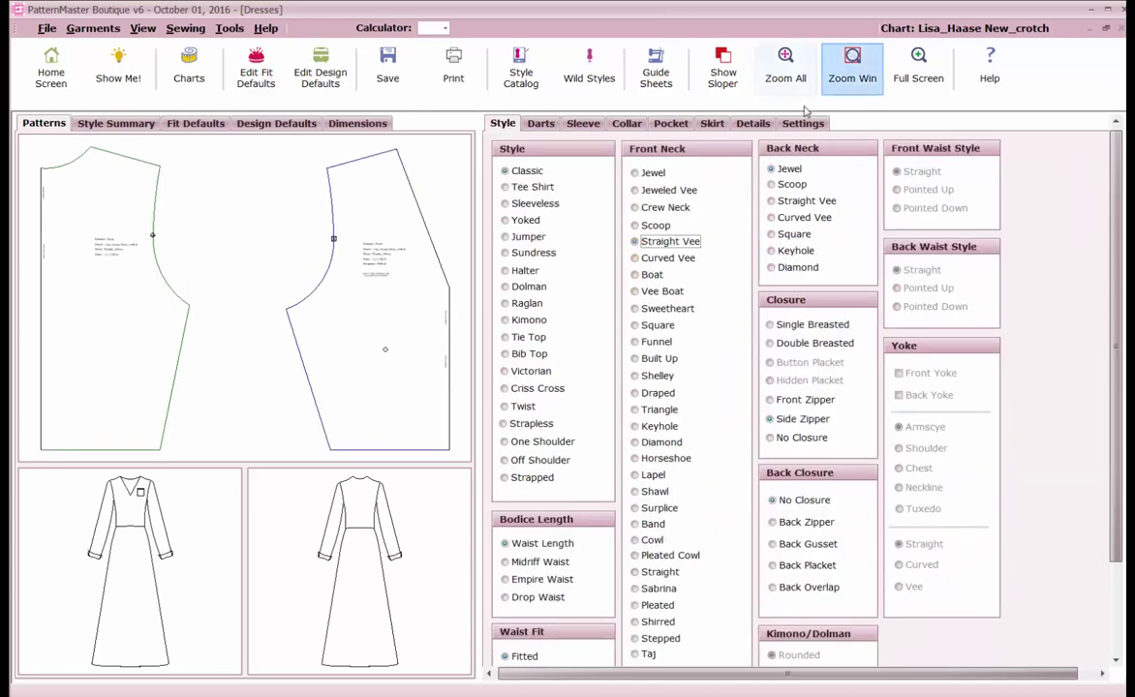
{"action": "left_click", "coordinate": [801, 125]}
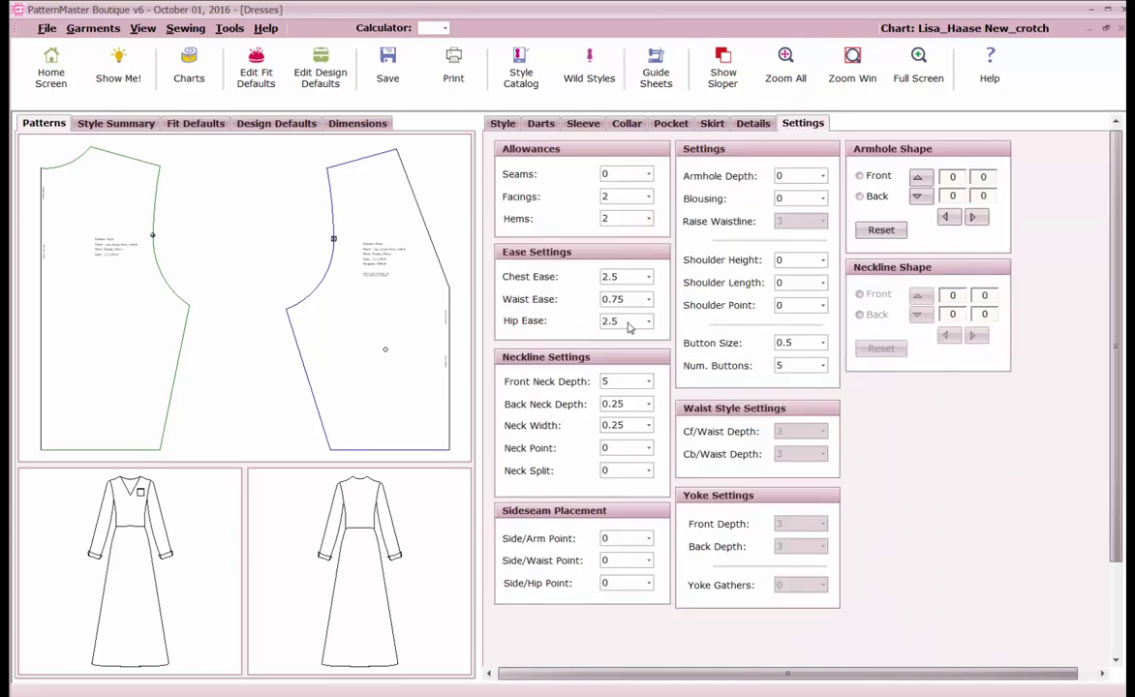
Step: Change the Classic dress's skirt to the Gored style with a Flared hemline sweep
{"action": "left_click", "coordinate": [706, 125]}
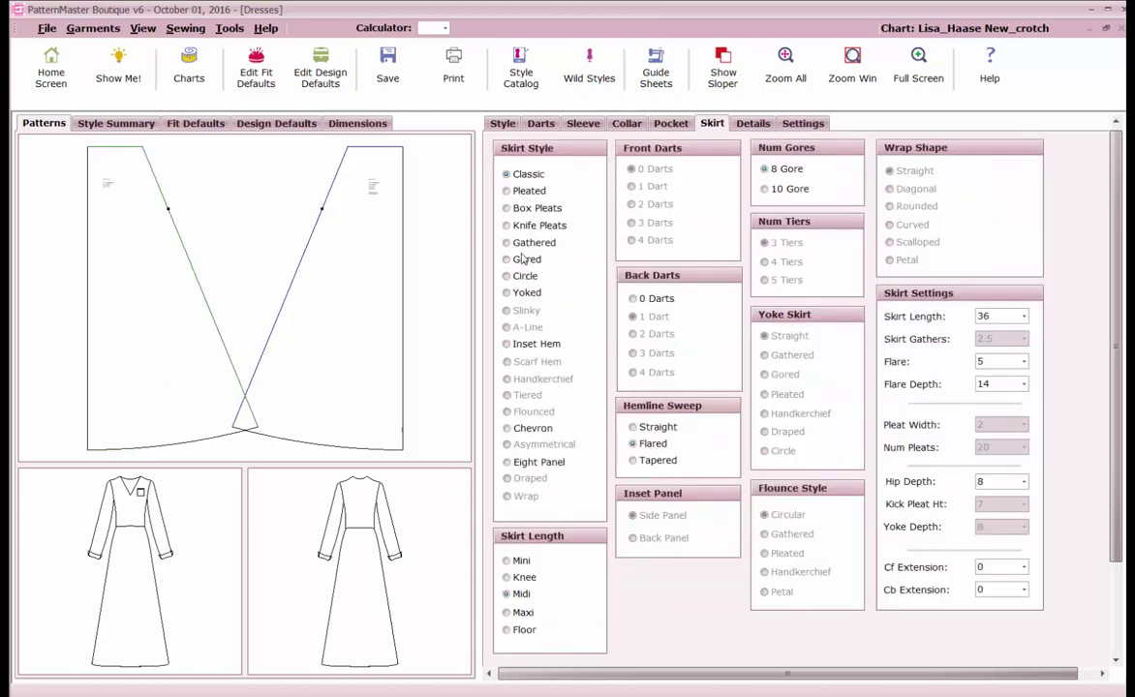
{"action": "left_click", "coordinate": [523, 264]}
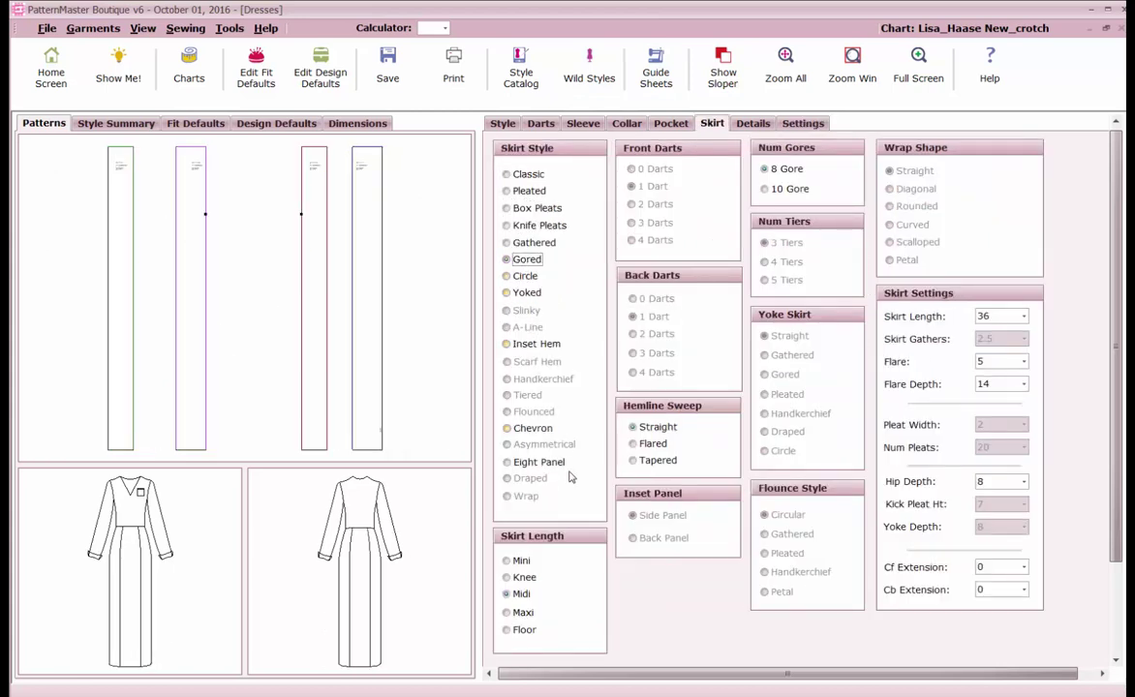
{"action": "left_click", "coordinate": [649, 443]}
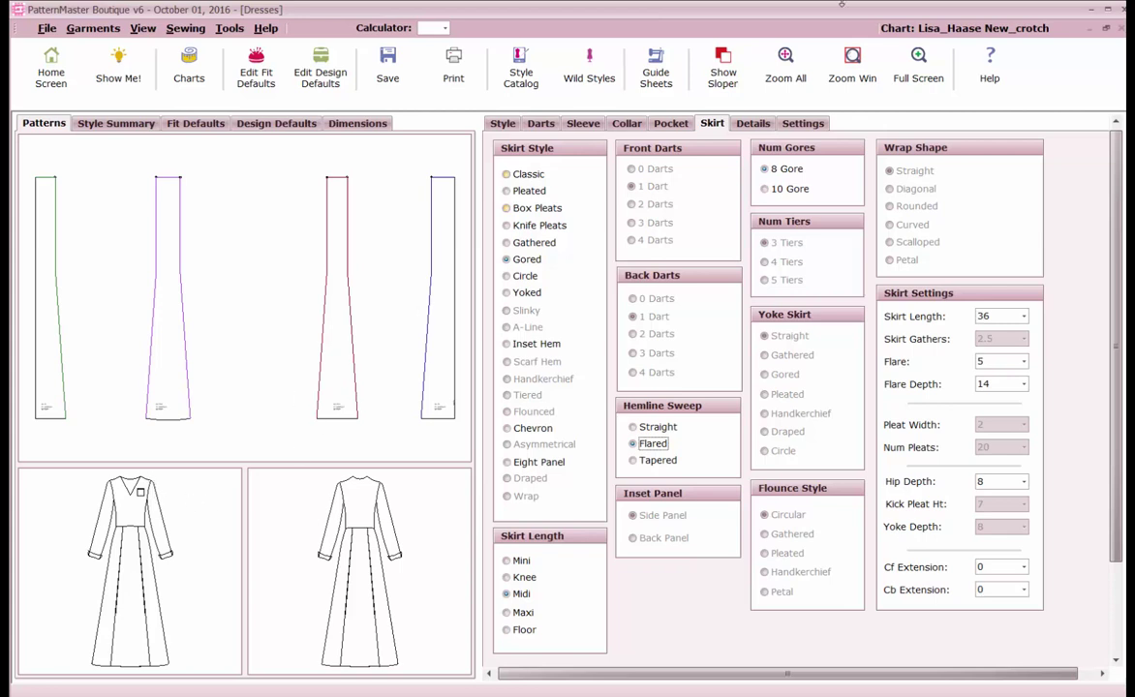
Step: Save the second version of the dress as FF31 Classic and return to drafting patterns in the Style Editor
{"action": "left_click", "coordinate": [384, 76]}
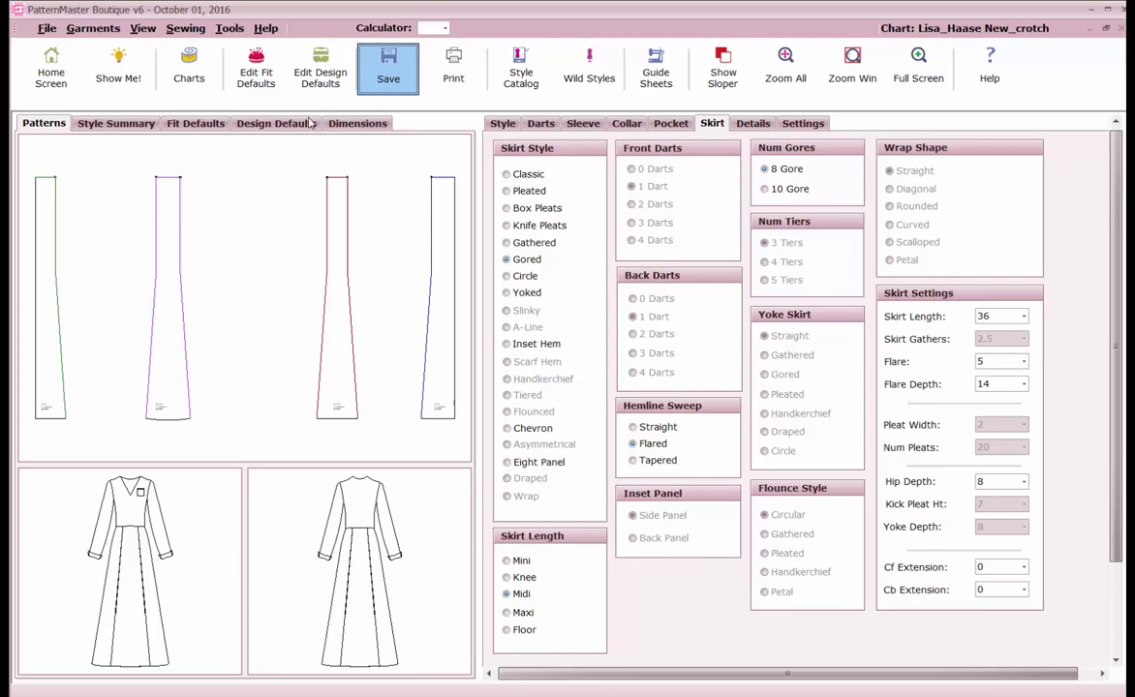
{"action": "key", "text": "ctrl+s"}
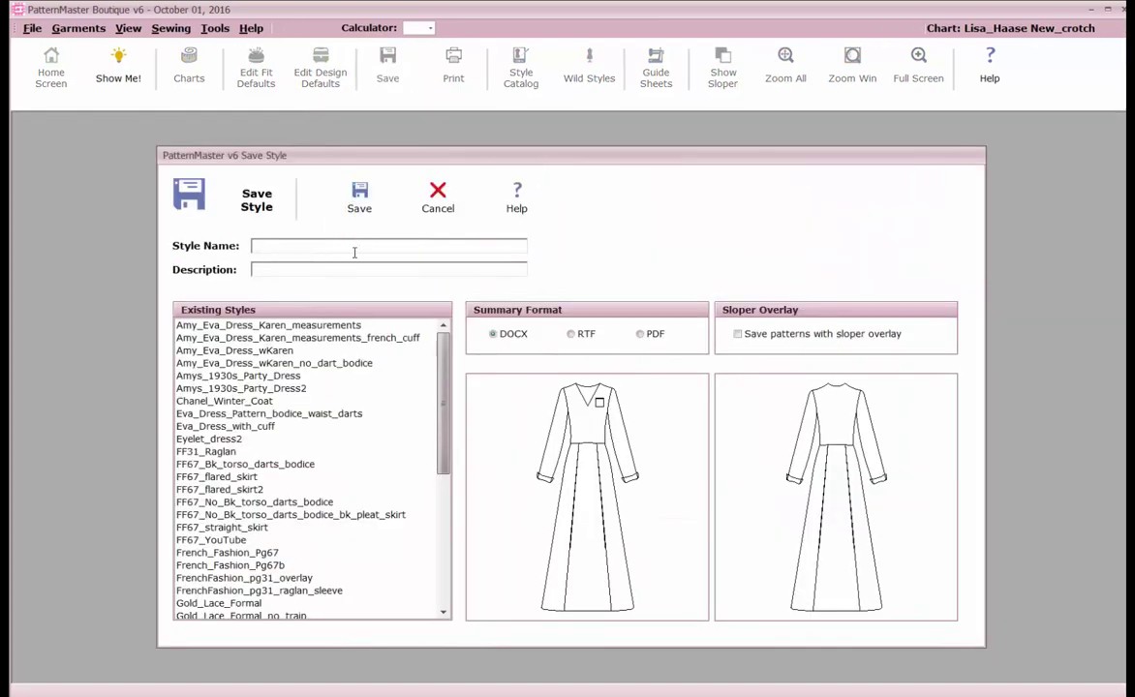
{"action": "left_click", "coordinate": [354, 248]}
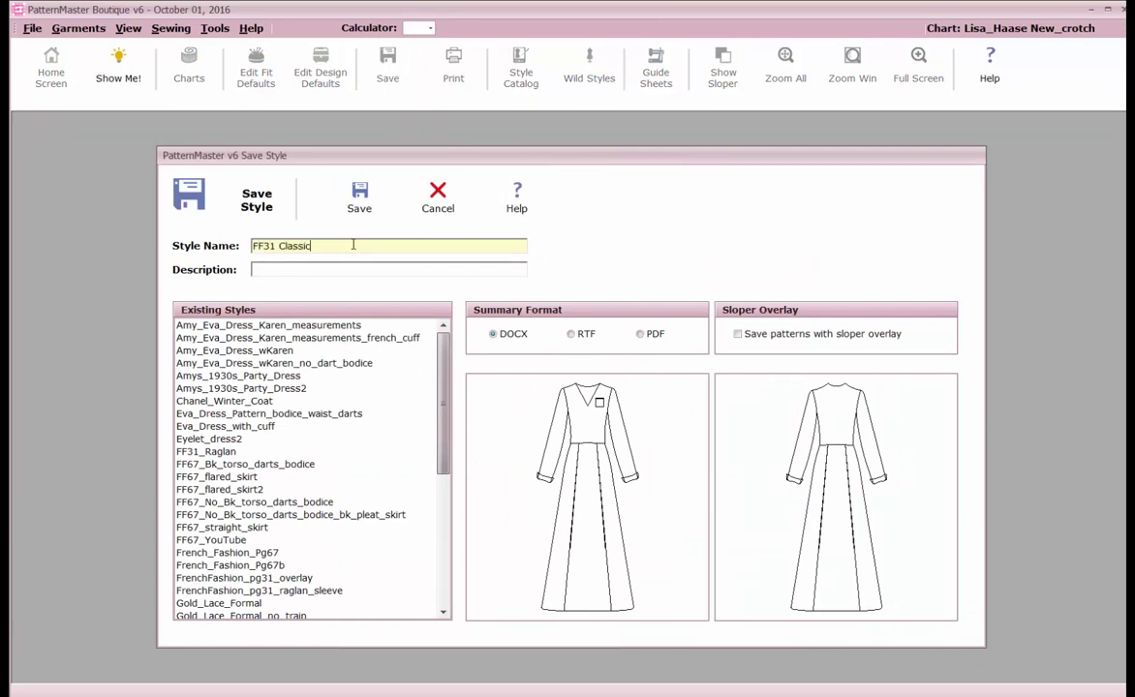
{"action": "left_click", "coordinate": [369, 205]}
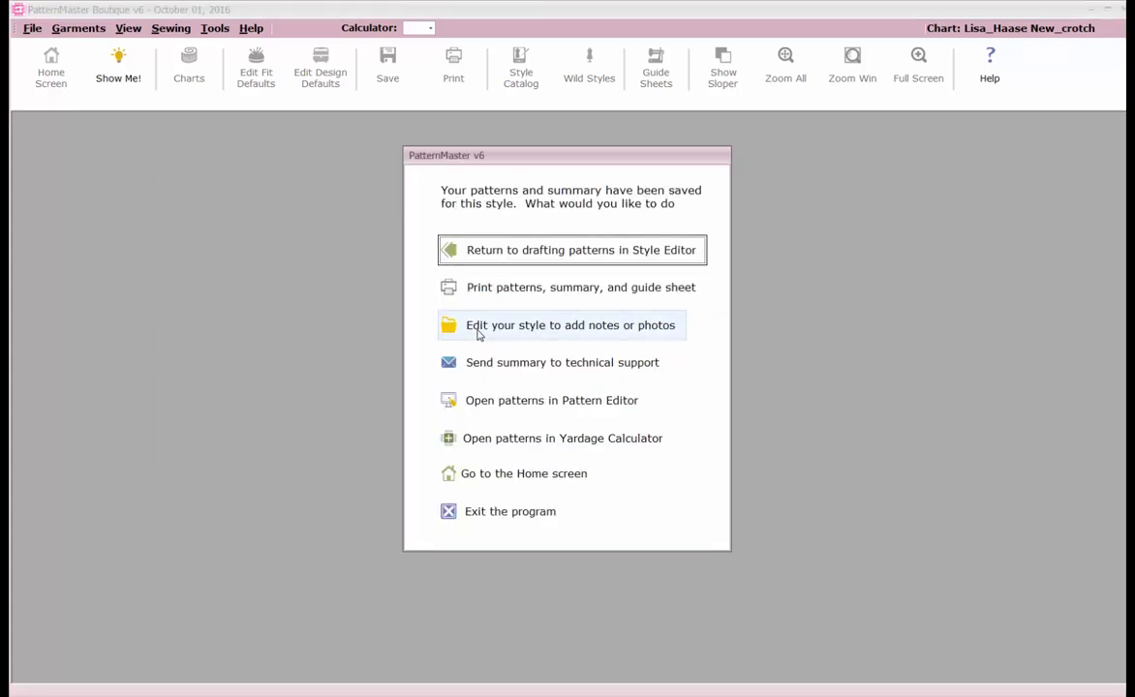
{"action": "left_click", "coordinate": [514, 253]}
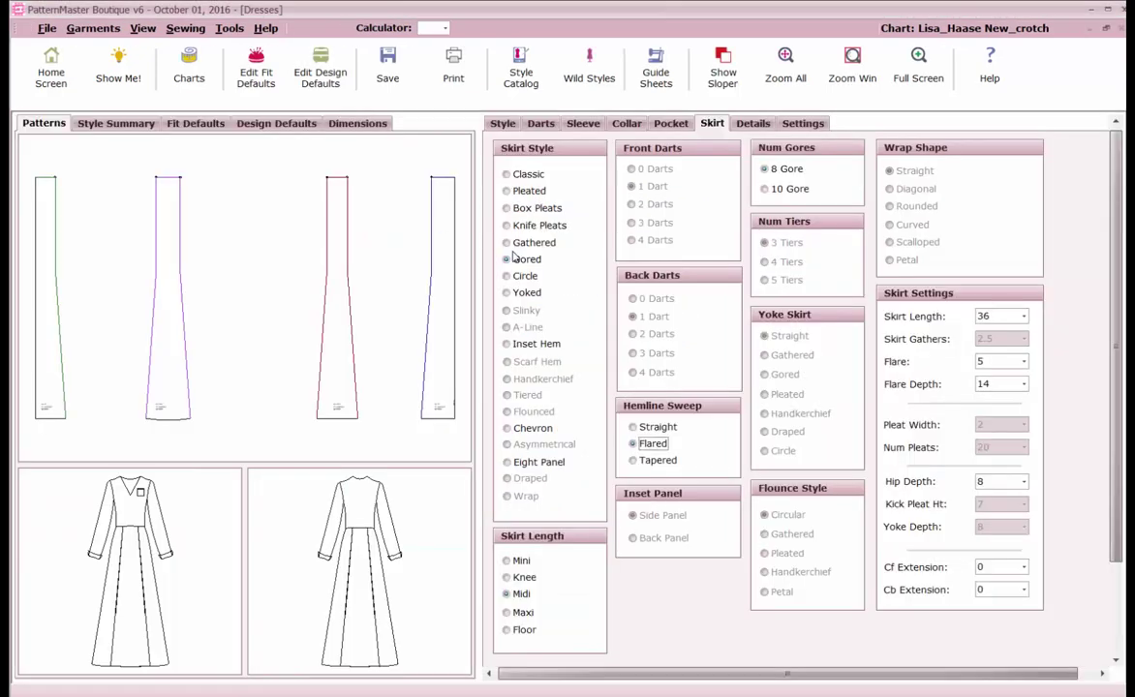
Step: Close PatternMaster Boutique, switch to Pattern Editor and view the raglan dress patterns beside the fashion plate
{"action": "left_click", "coordinate": [1122, 8]}
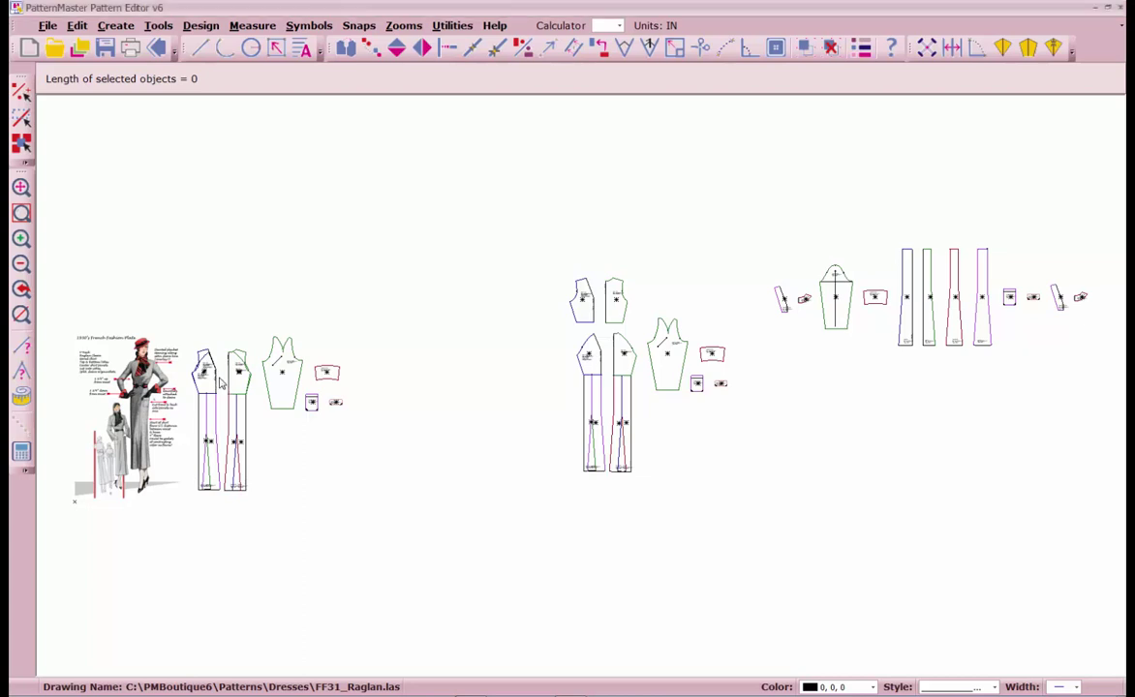
{"action": "scroll", "coordinate": [221, 383], "scroll_direction": "up", "scroll_amount": 1}
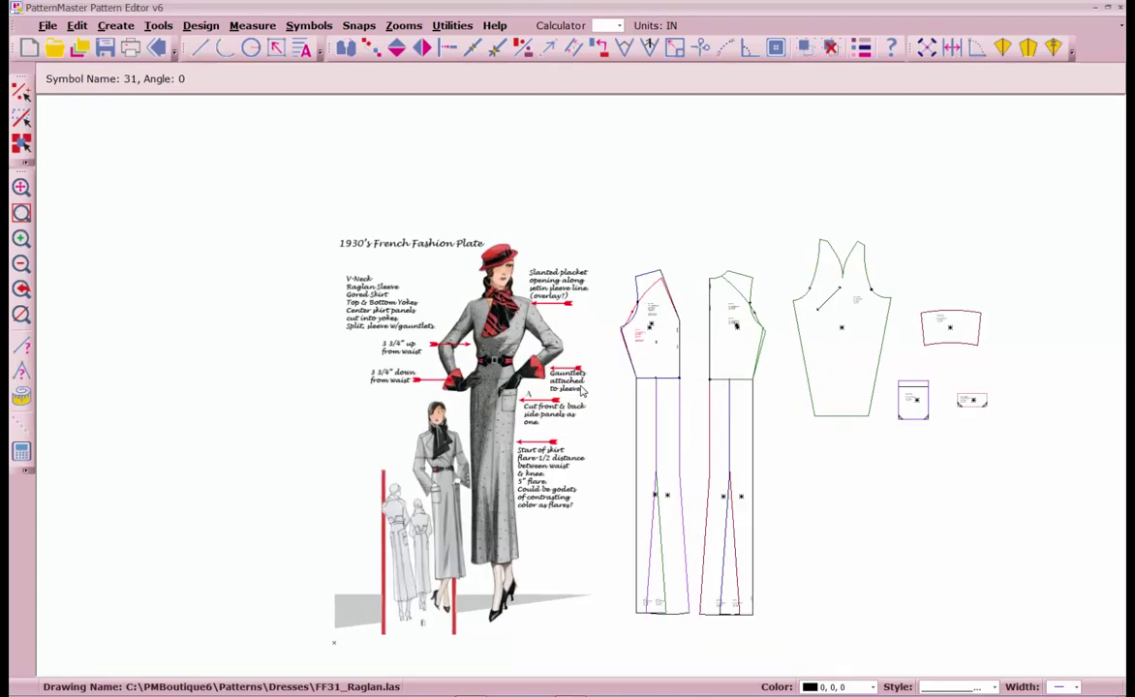
Step: Locate a single point 3.75 in below the waist on the front skirt's straight vertical edge
{"action": "scroll", "coordinate": [536, 358], "scroll_direction": "up", "scroll_amount": 1}
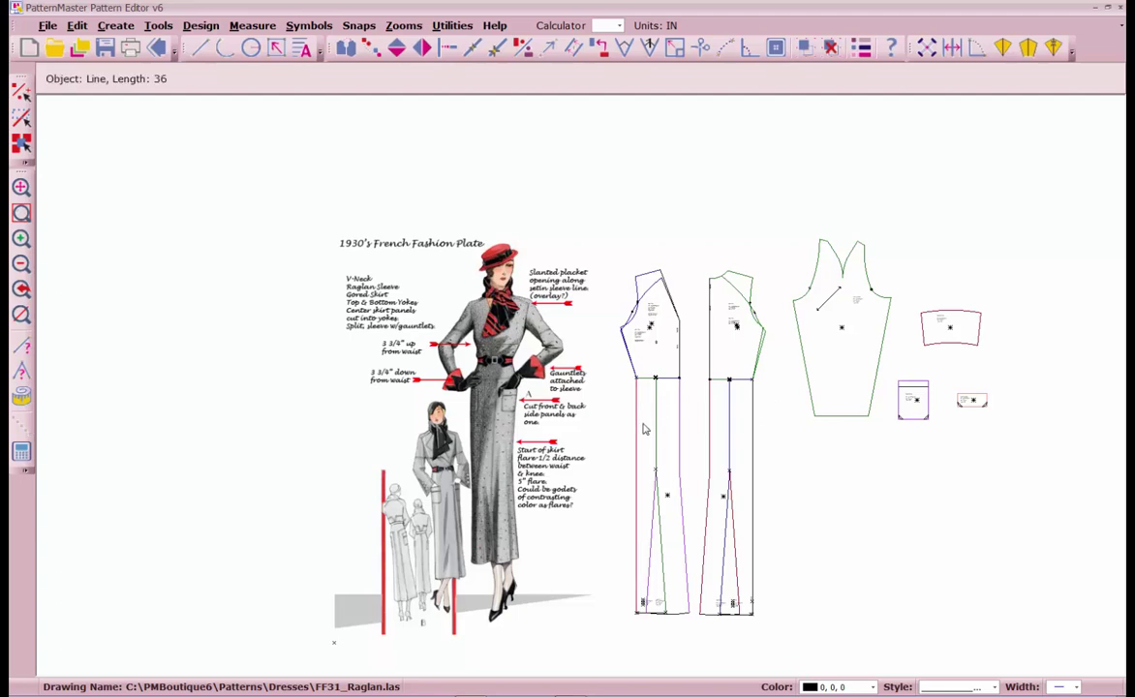
{"action": "type", "text": "lp"}
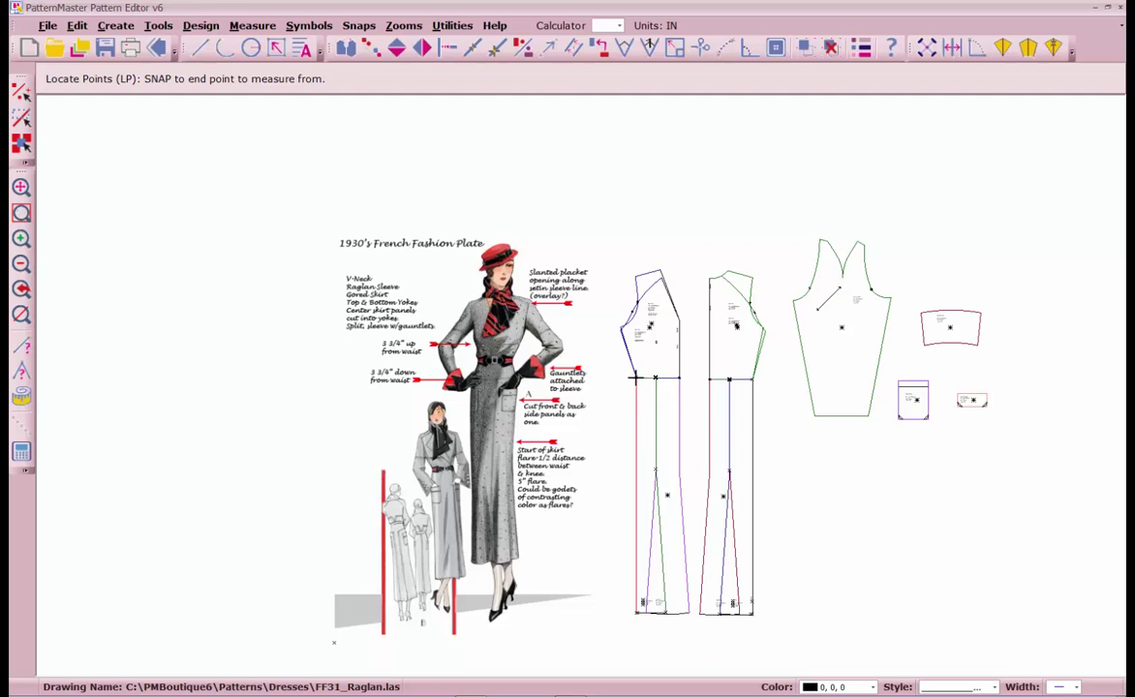
{"action": "left_click", "coordinate": [635, 377]}
{"action": "type", "text": "3."}
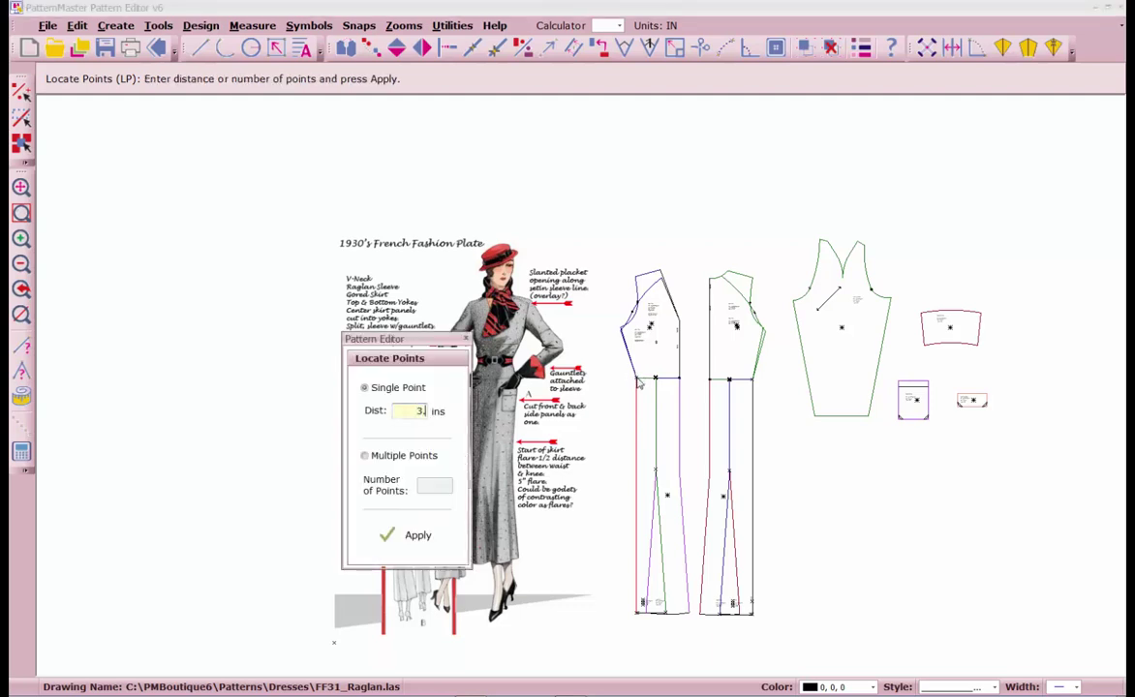
{"action": "type", "text": "75"}
{"action": "key", "text": "Return"}
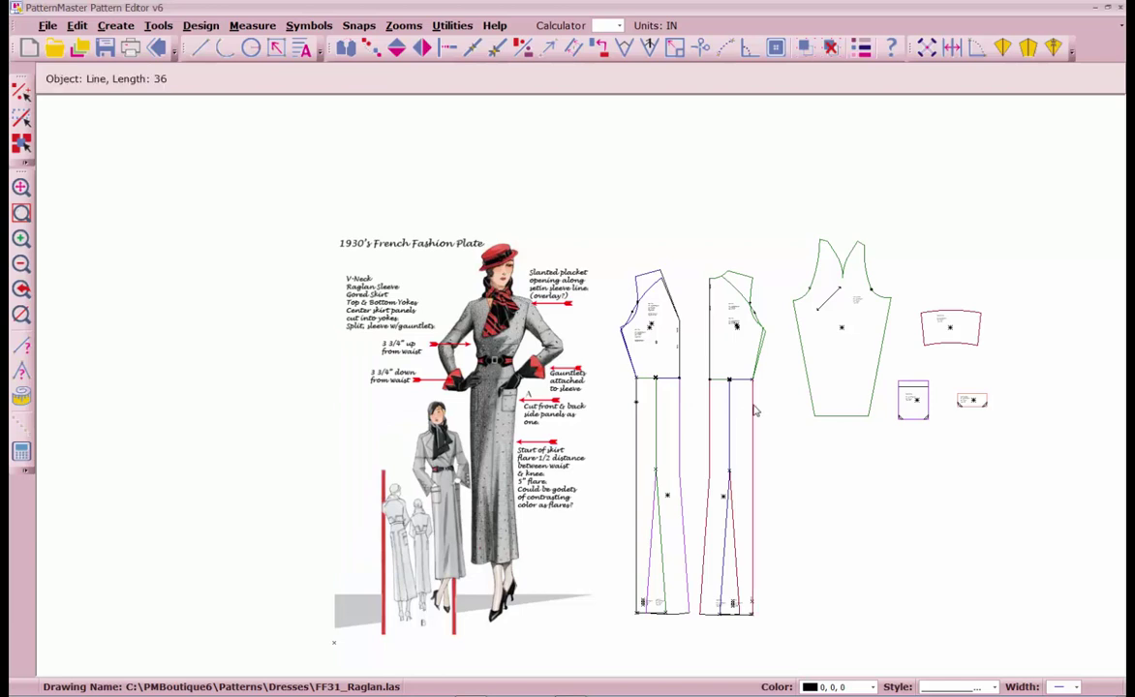
Step: Locate a point 3.75 in below the waist on the back skirt's straight edge and draw a horizontal yoke line from it across the skirt
{"action": "key", "text": "l"}
{"action": "key", "text": "p"}
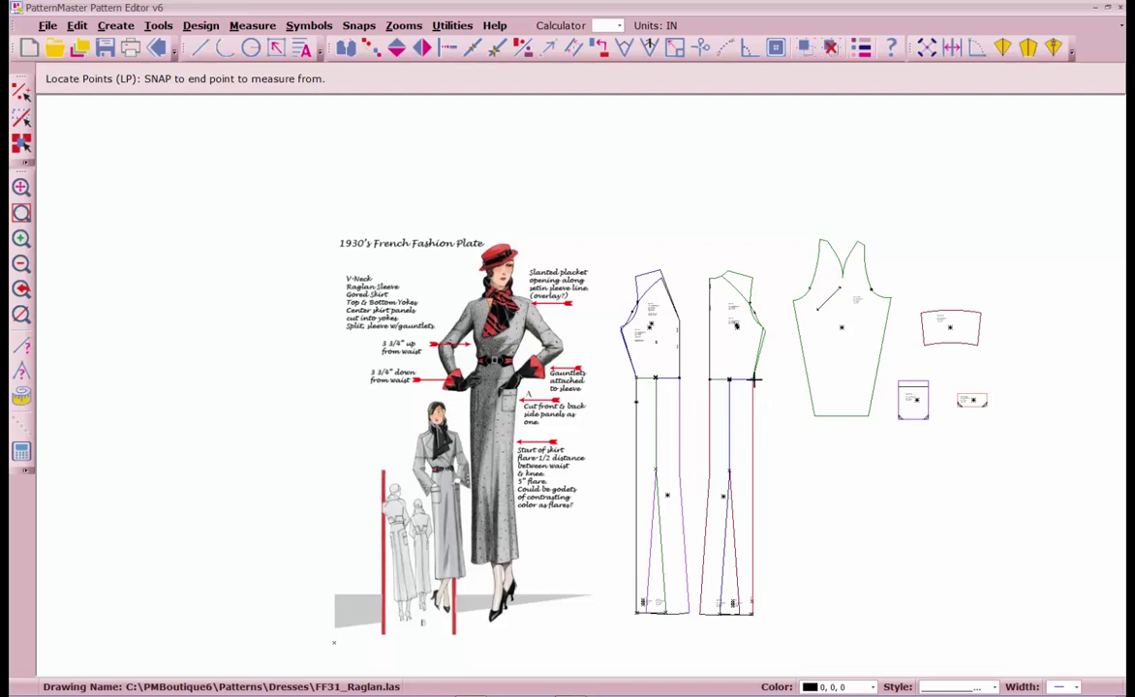
{"action": "left_click", "coordinate": [754, 380]}
{"action": "key", "text": "Return"}
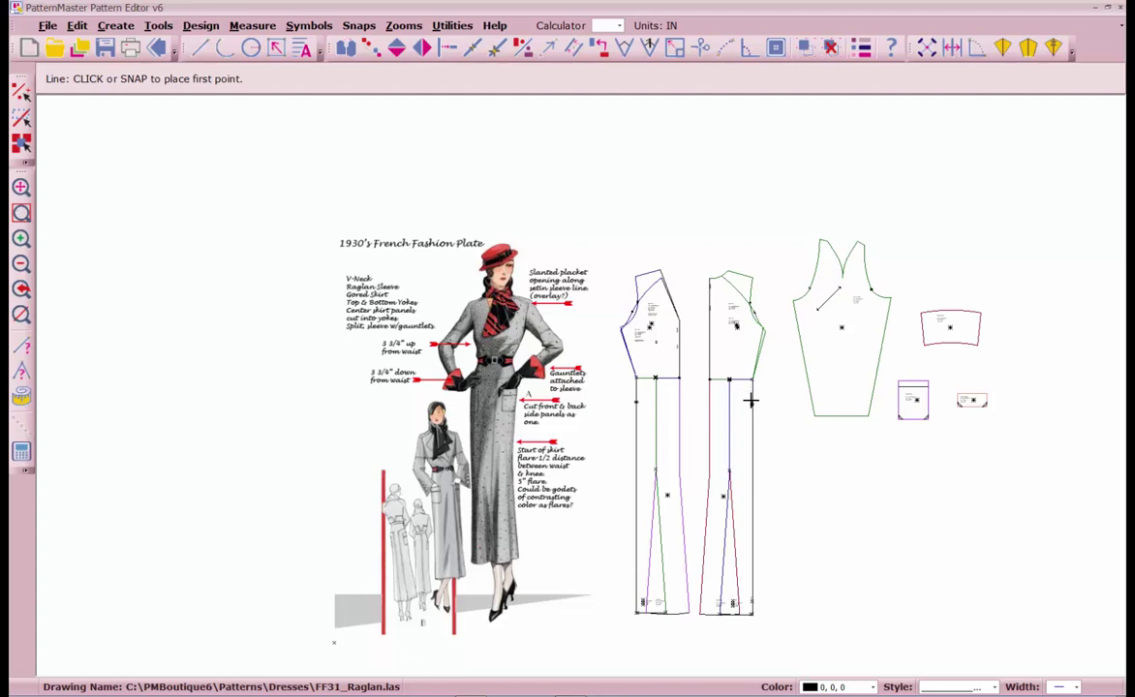
{"action": "left_click", "coordinate": [751, 402]}
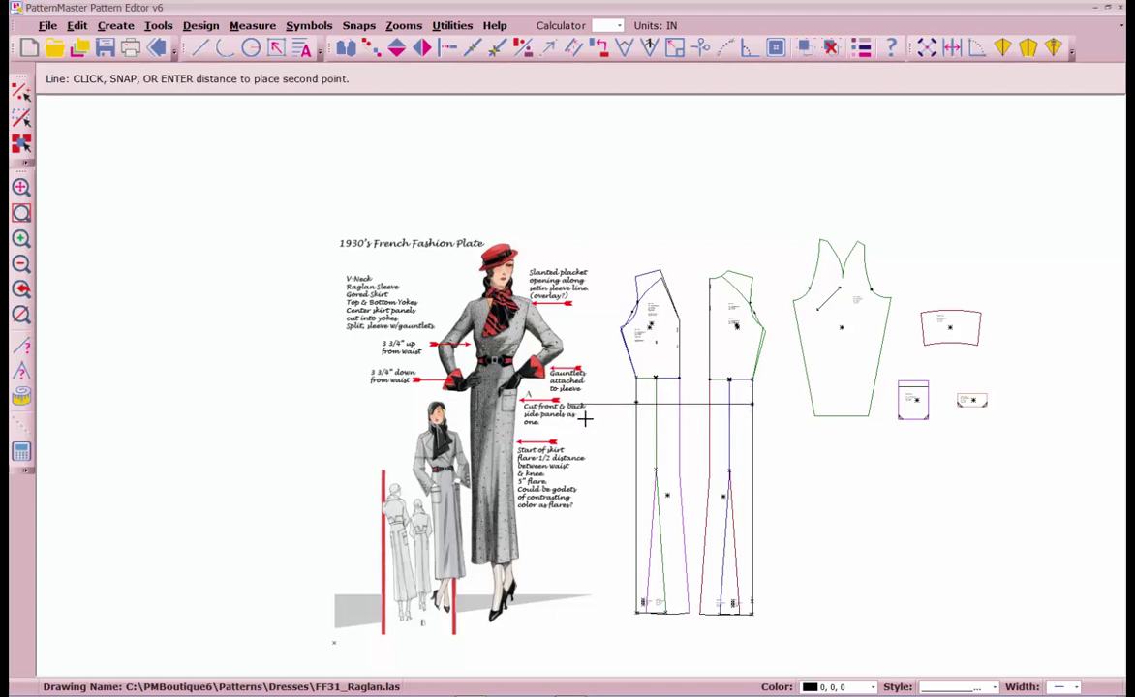
{"action": "left_click", "coordinate": [710, 409]}
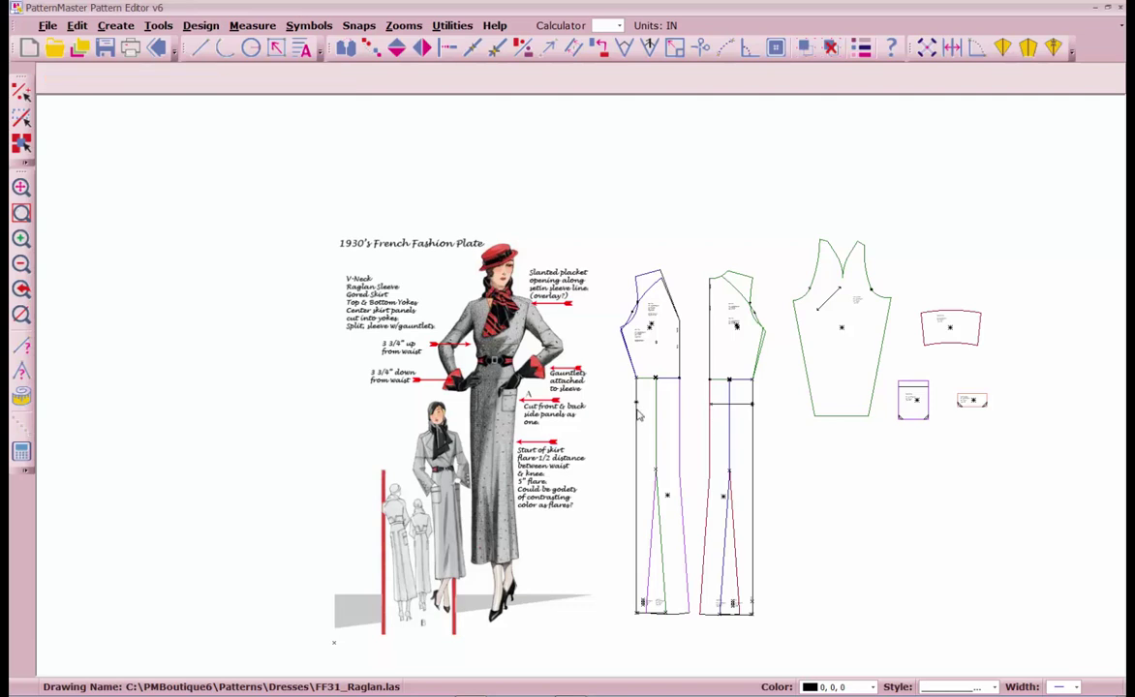
Step: Draw a horizontal yoke line across the front skirt from its located point to the opposite edge
{"action": "key", "text": "Return"}
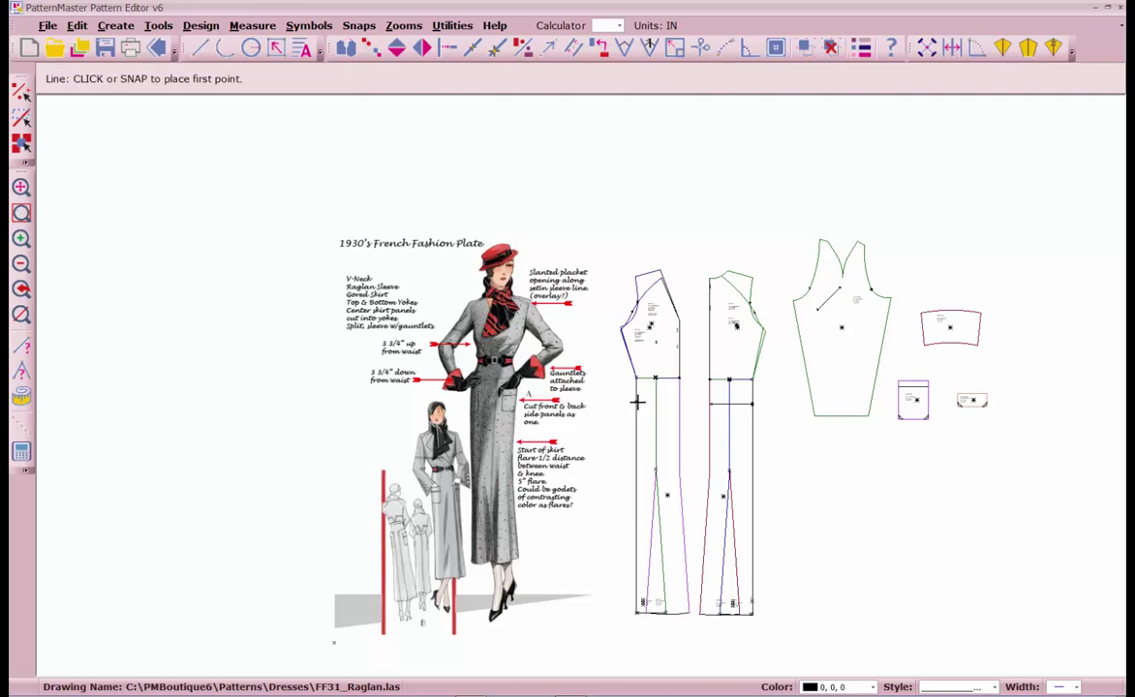
{"action": "left_click", "coordinate": [634, 401]}
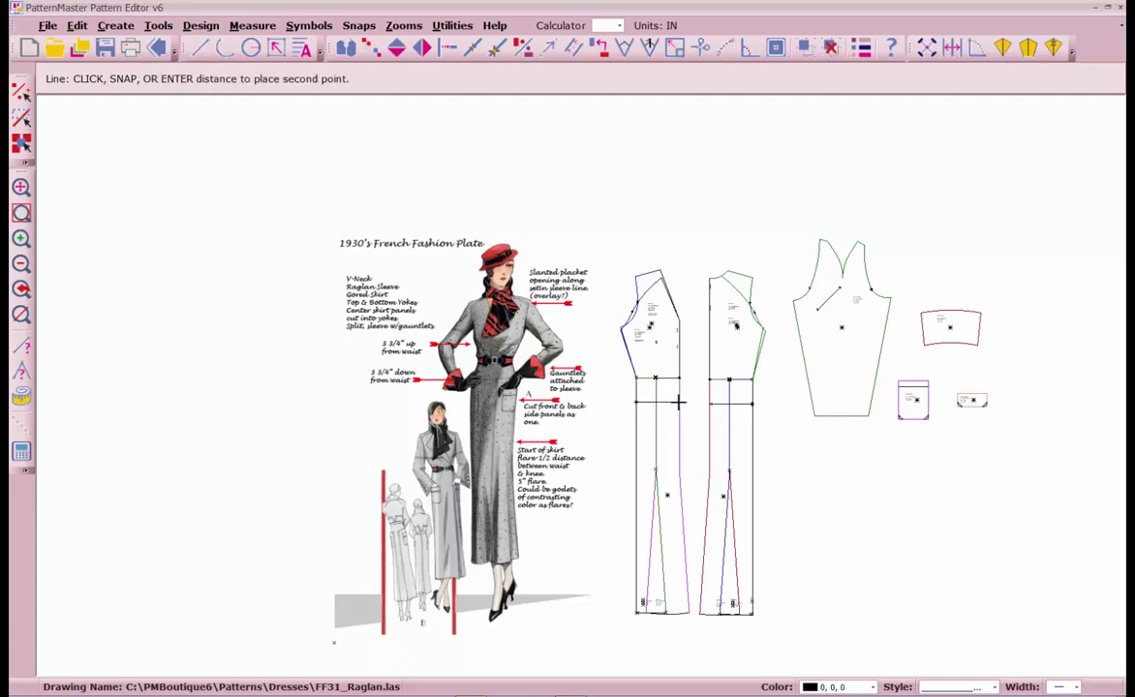
{"action": "key", "text": "Escape"}
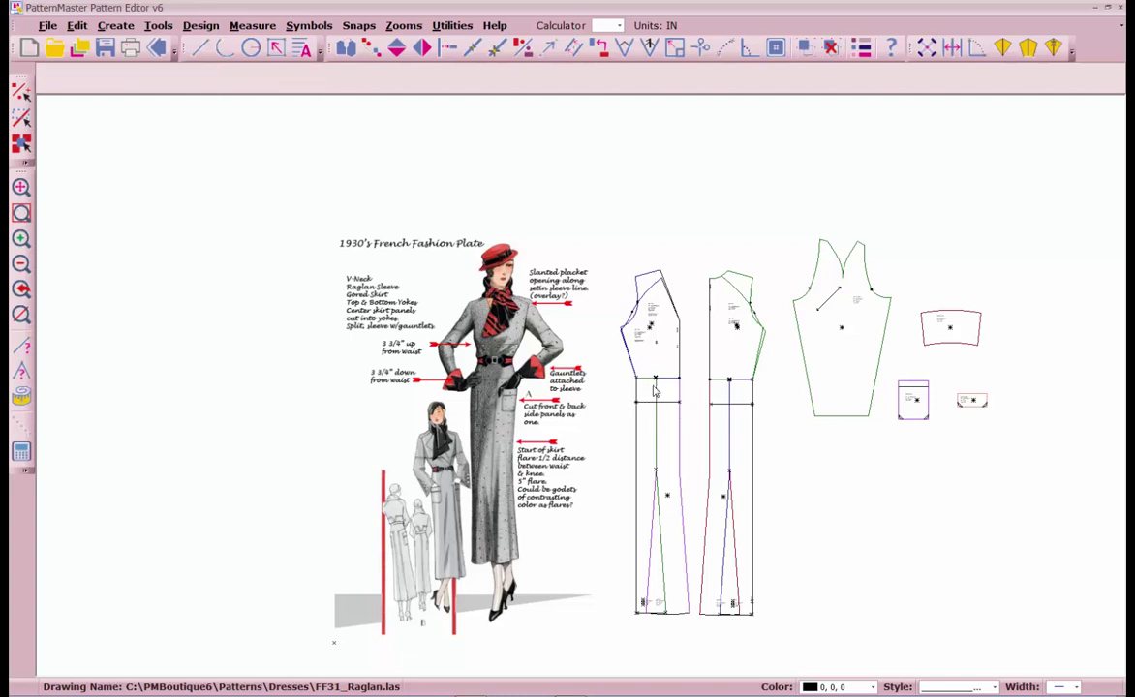
Step: Break the front skirt's yoke line at the gore seam and intersect the segment nearest the straight edge with that seam
{"action": "left_click_drag", "start_coordinate": [666, 353], "coordinate": [655, 523]}
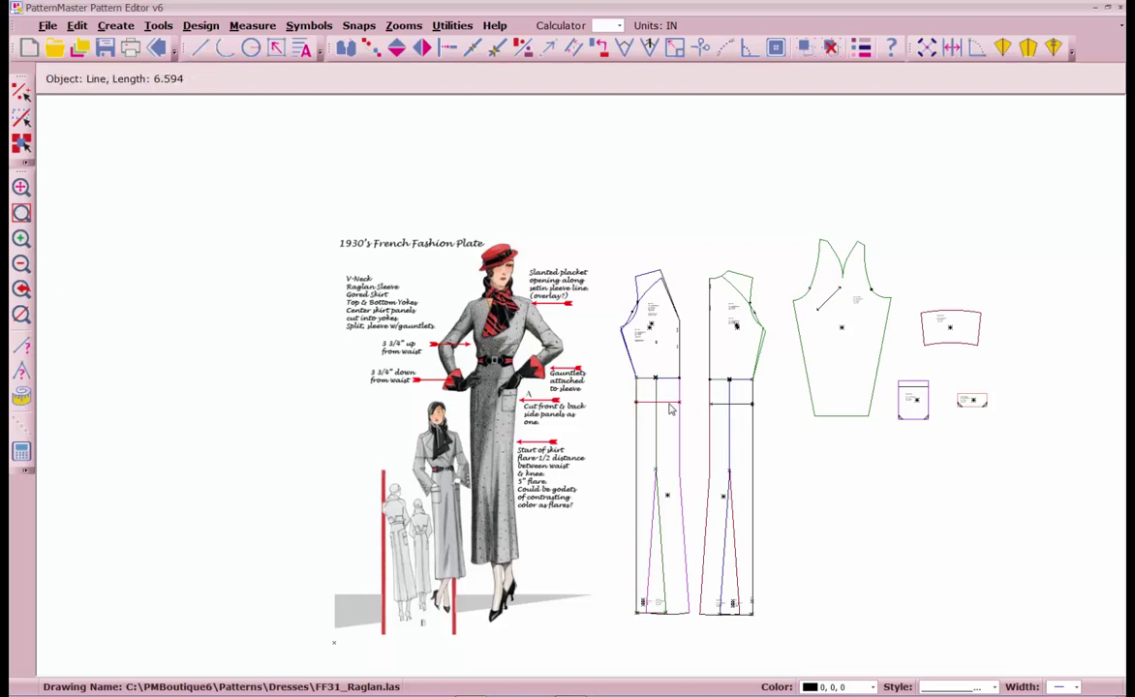
{"action": "scroll", "coordinate": [670, 408], "scroll_direction": "up", "scroll_amount": 5}
{"action": "key", "text": "r"}
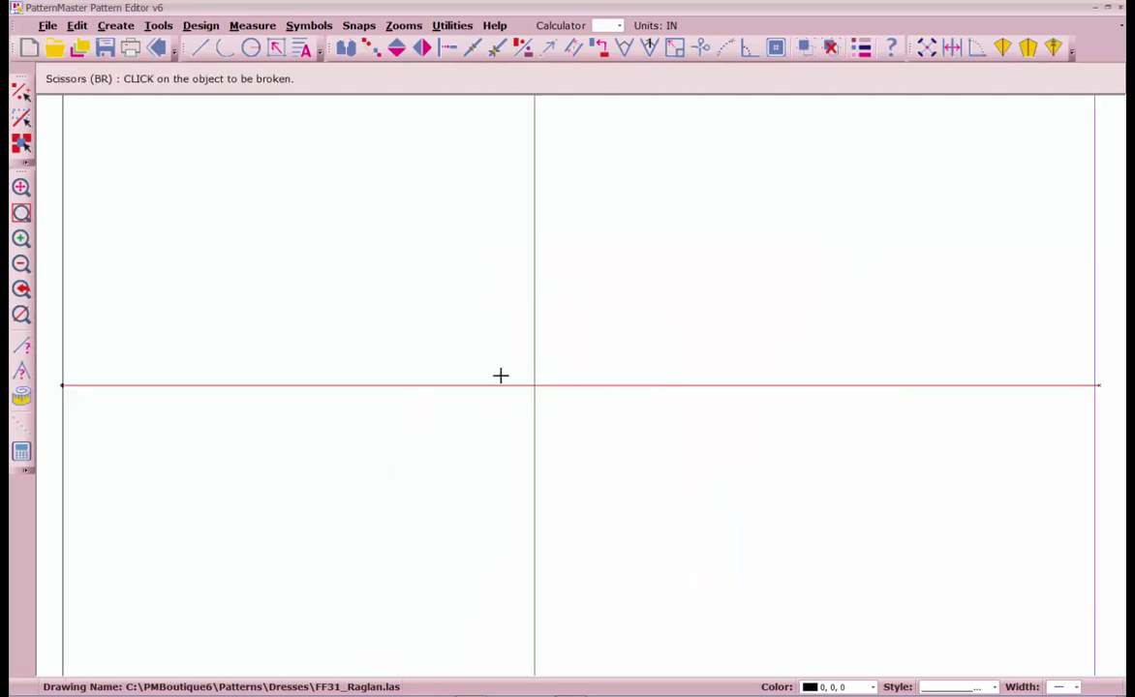
{"action": "left_click", "coordinate": [543, 384]}
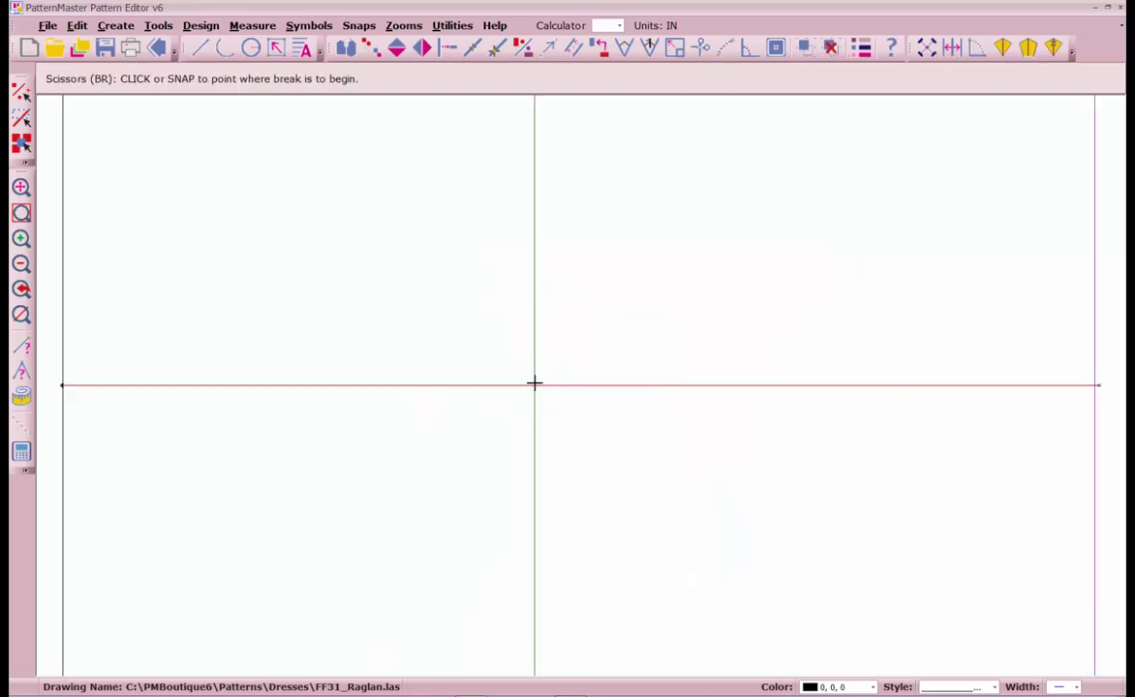
{"action": "left_click", "coordinate": [533, 384]}
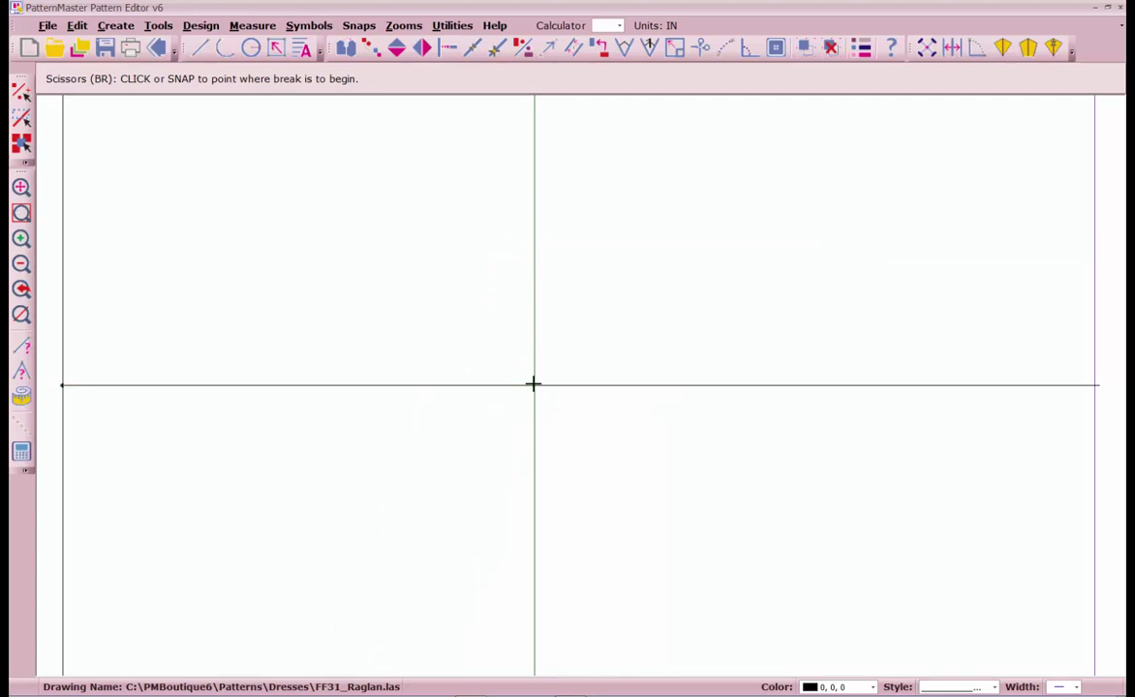
{"action": "left_click", "coordinate": [83, 387]}
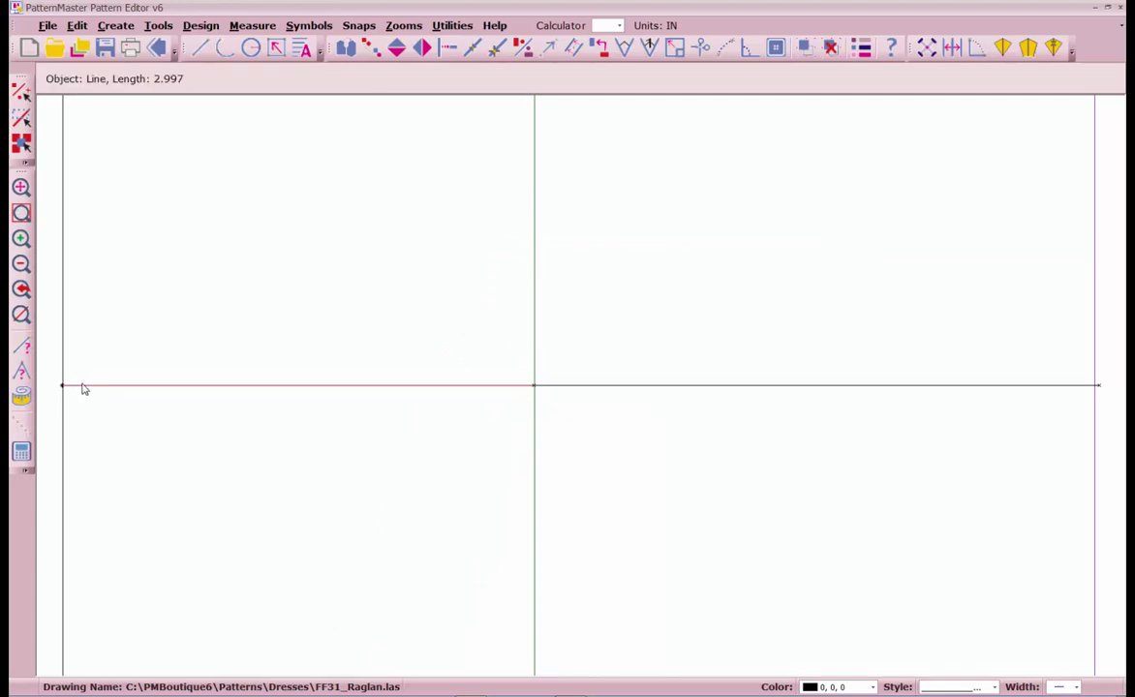
{"action": "key", "text": "i"}
{"action": "key", "text": "n"}
{"action": "left_click", "coordinate": [125, 387]}
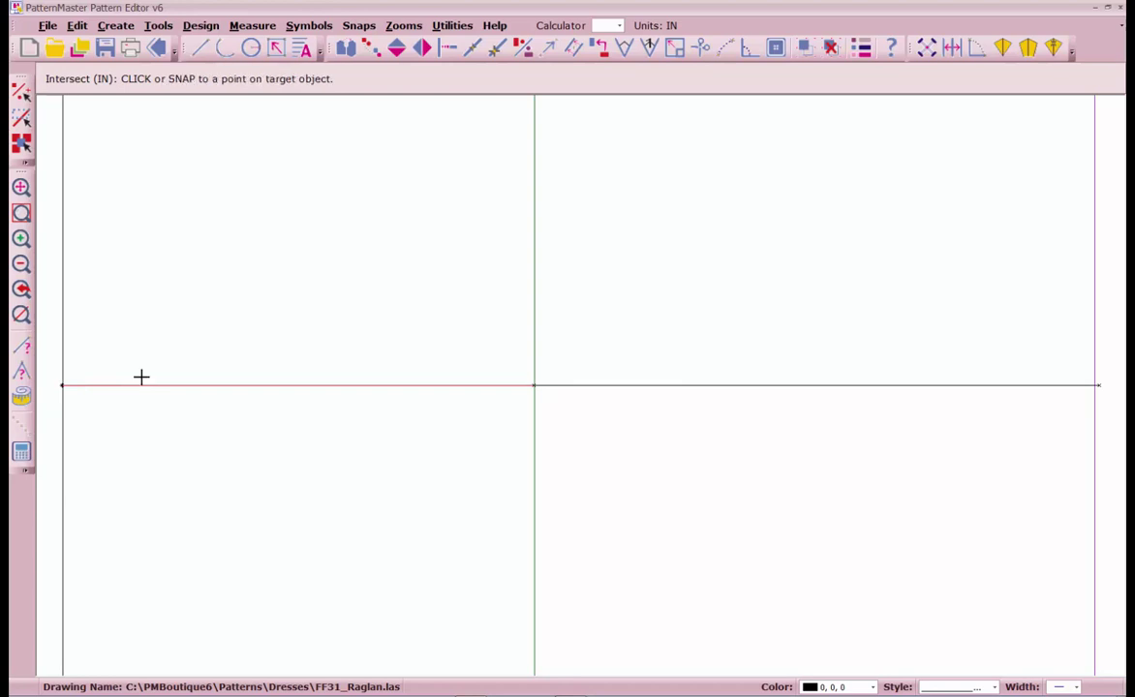
{"action": "left_click", "coordinate": [531, 357]}
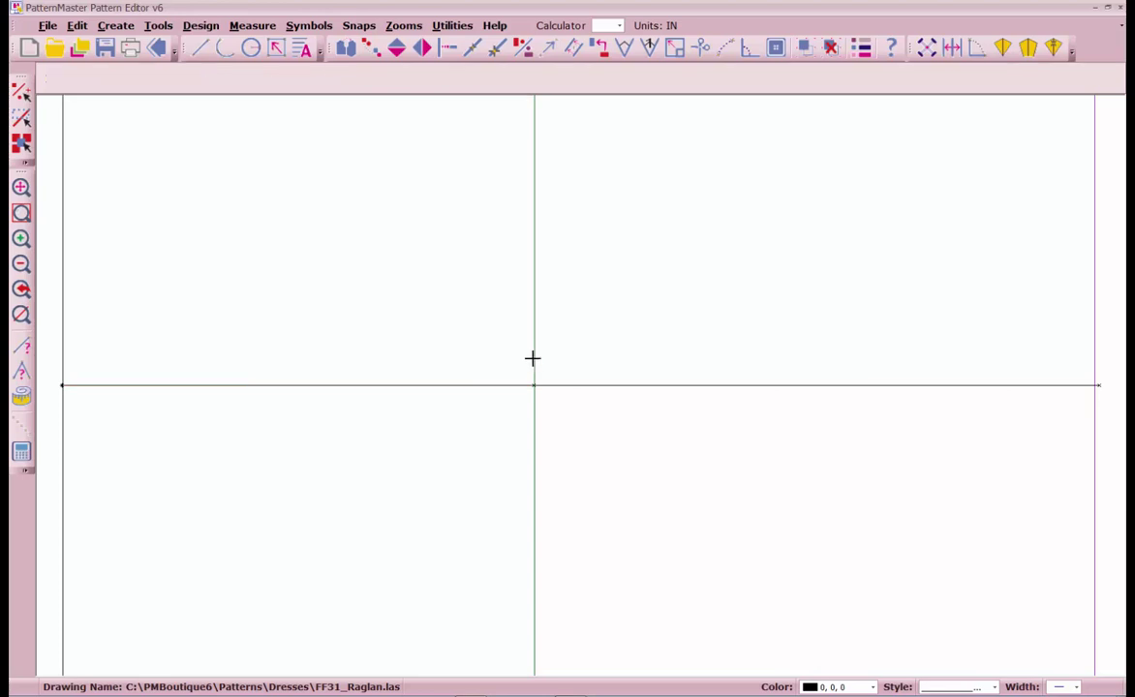
Step: Select the outlines of the front skirt panel along the straight edge, including its yoke line, and group them as one symbol
{"action": "scroll", "coordinate": [580, 390], "scroll_direction": "down", "scroll_amount": 3}
{"action": "scroll", "coordinate": [562, 388], "scroll_direction": "down", "scroll_amount": 4}
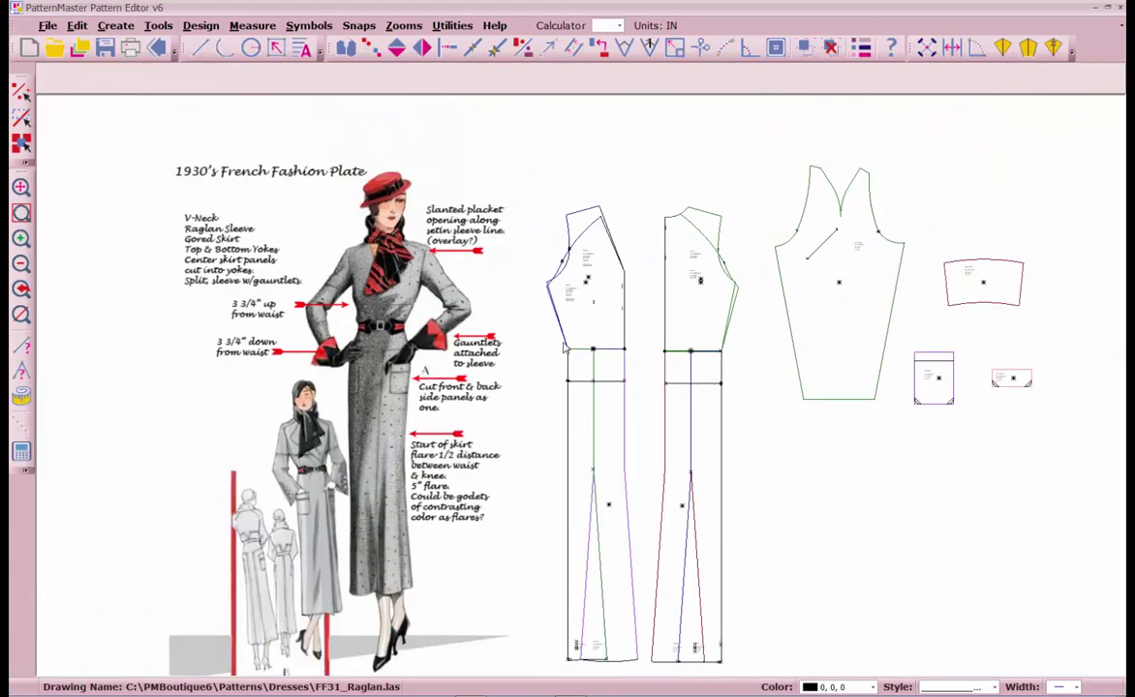
{"action": "left_click_drag", "start_coordinate": [557, 341], "coordinate": [611, 672]}
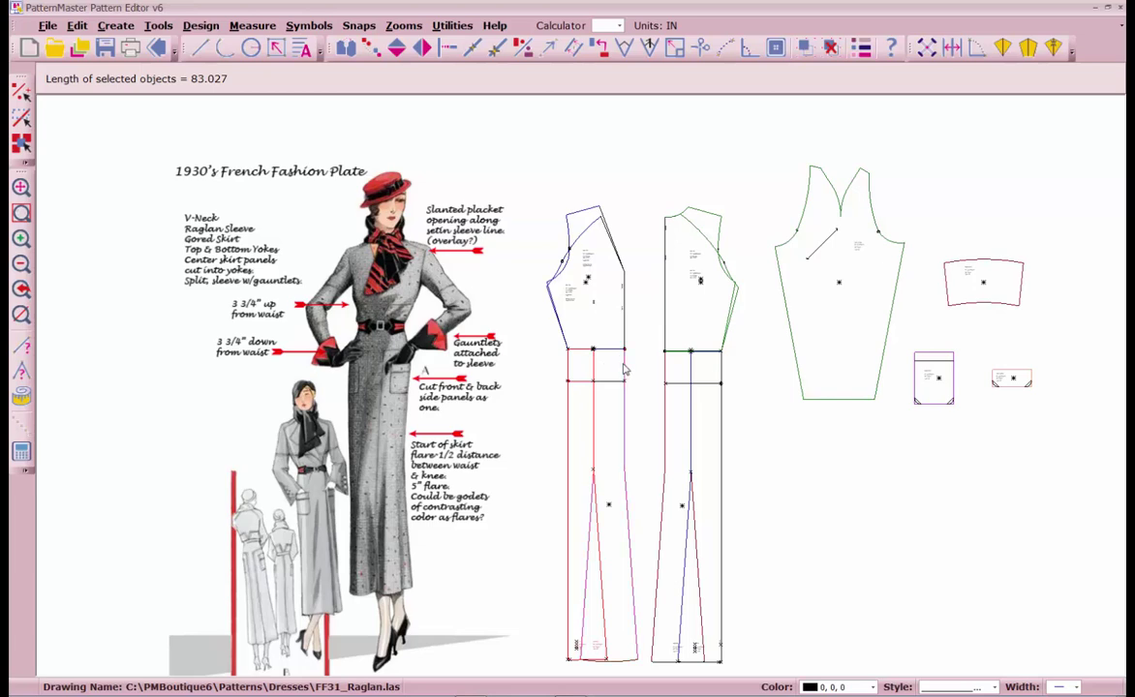
{"action": "left_click", "coordinate": [599, 340]}
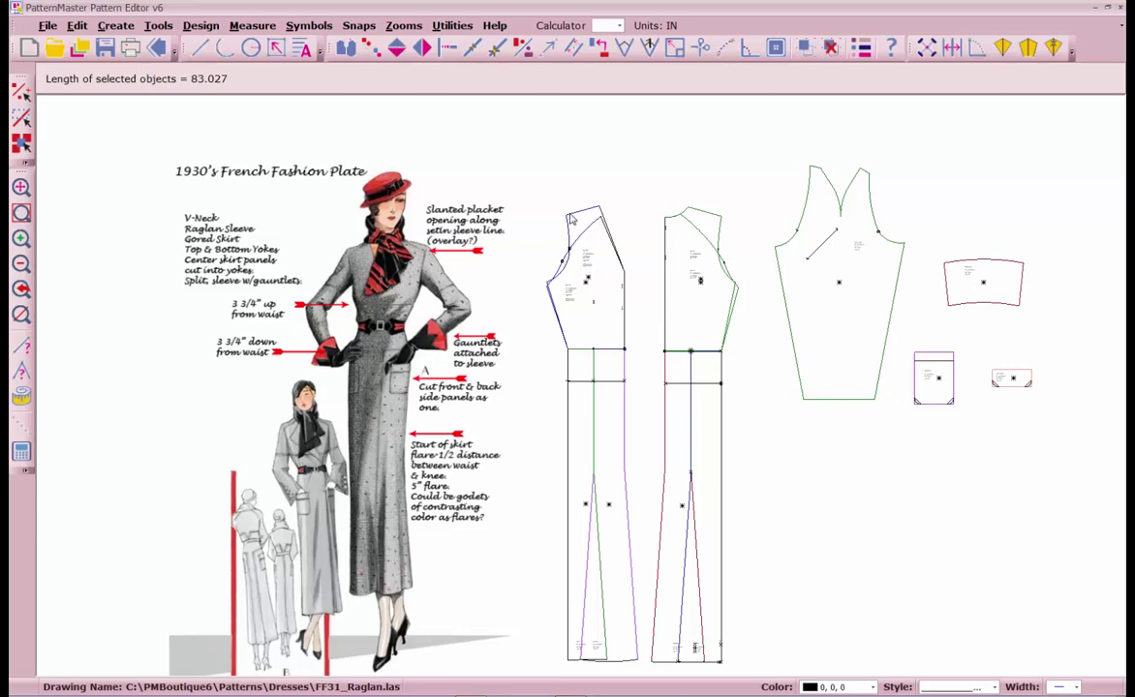
Step: Move the Classic front bodice above the raglan front and explode it into editable lines
{"action": "left_click", "coordinate": [572, 220]}
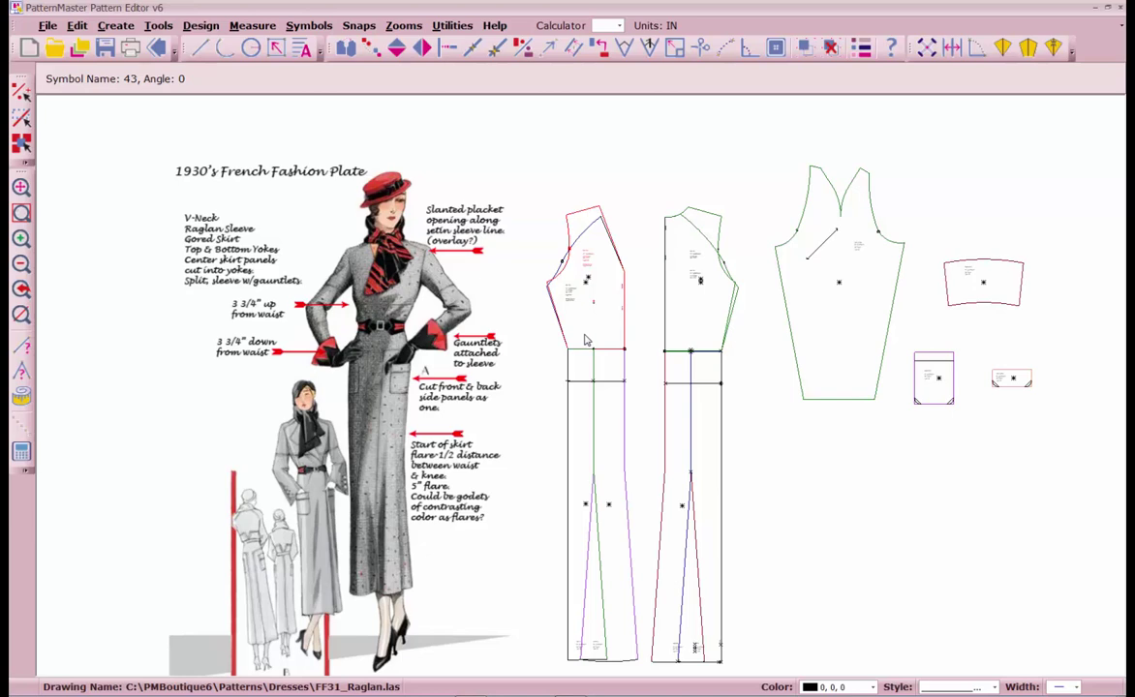
{"action": "left_click_drag", "start_coordinate": [585, 339], "coordinate": [565, 184]}
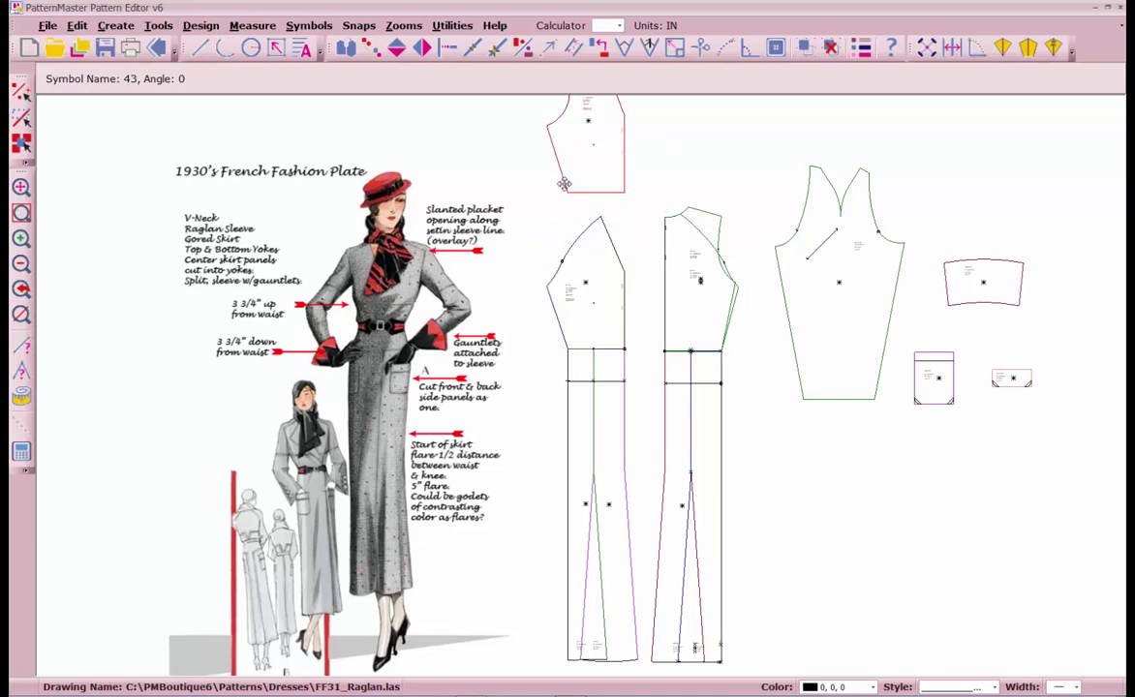
{"action": "scroll", "coordinate": [563, 184], "scroll_direction": "up", "scroll_amount": 1}
{"action": "right_click", "coordinate": [564, 184]}
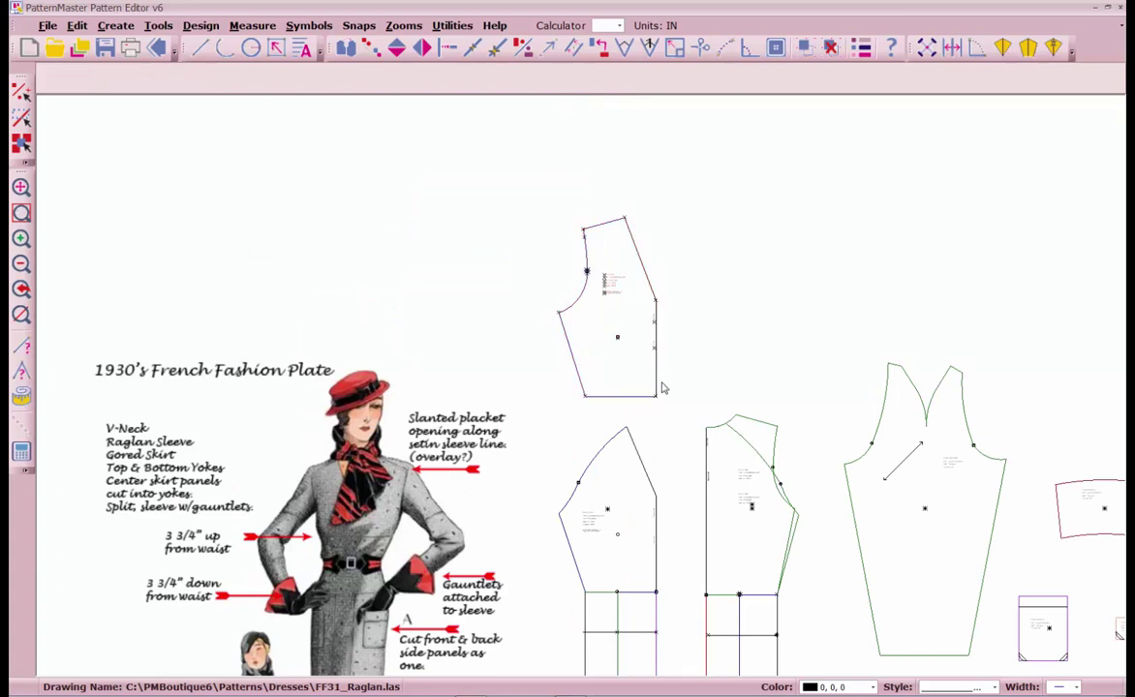
Step: Locate a point 3.75 in above the waist on the Classic bodice's center front and draw a horizontal yoke line to the side seam
{"action": "key", "text": "l"}
{"action": "key", "text": "p"}
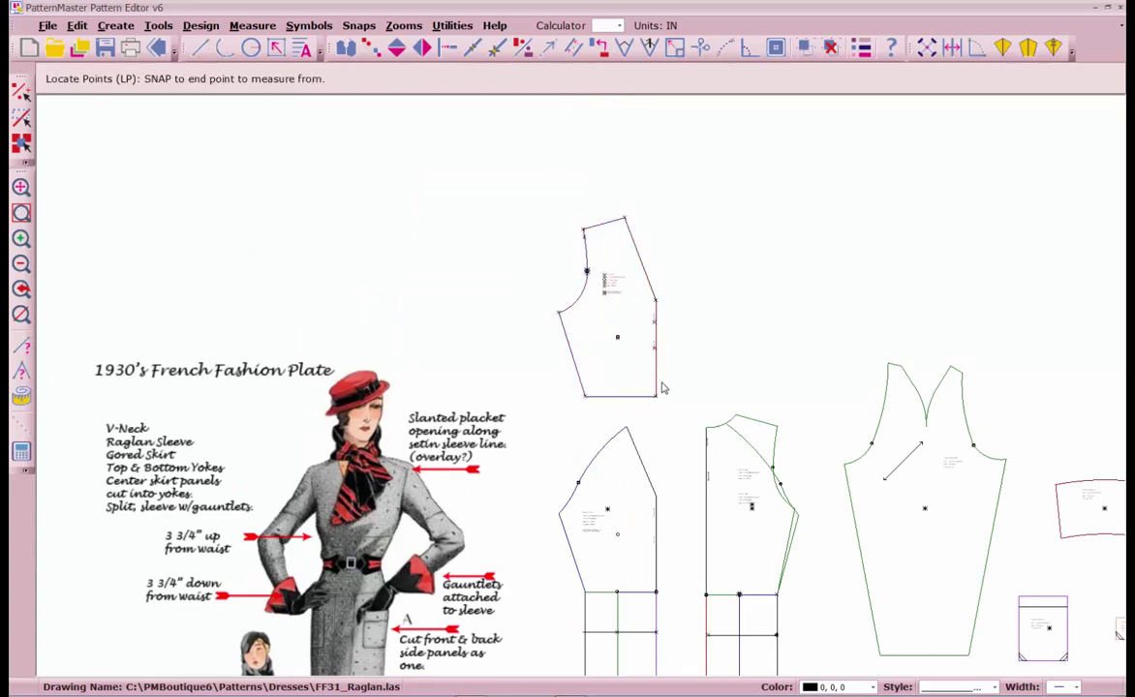
{"action": "left_click", "coordinate": [658, 397]}
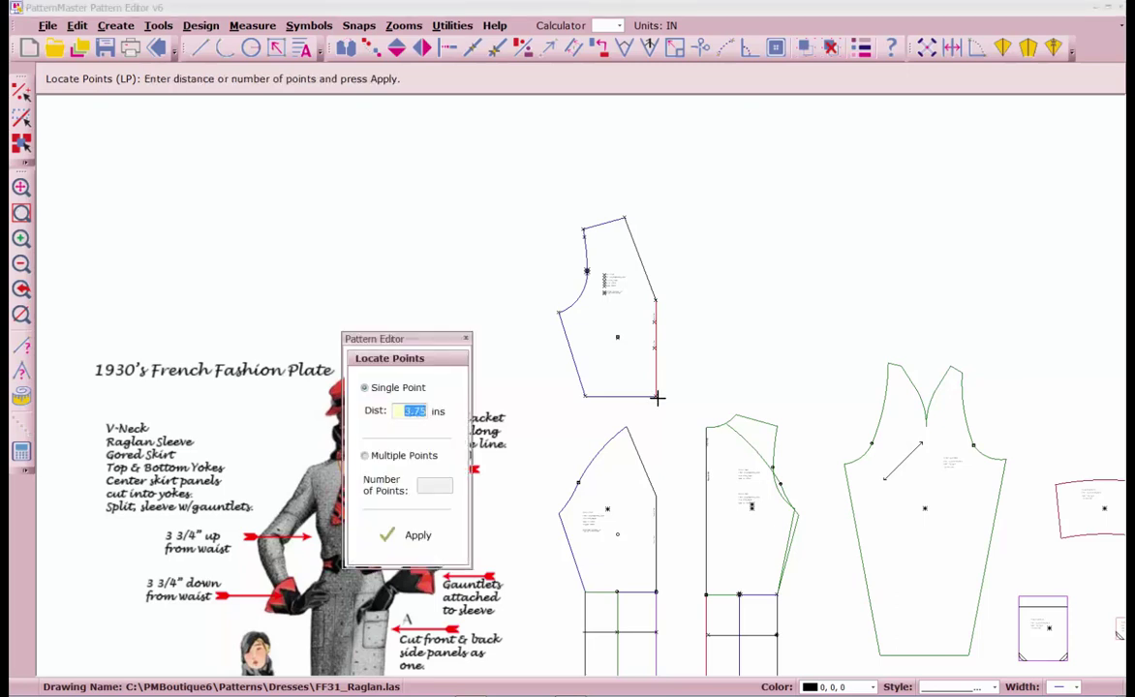
{"action": "key", "text": "Return"}
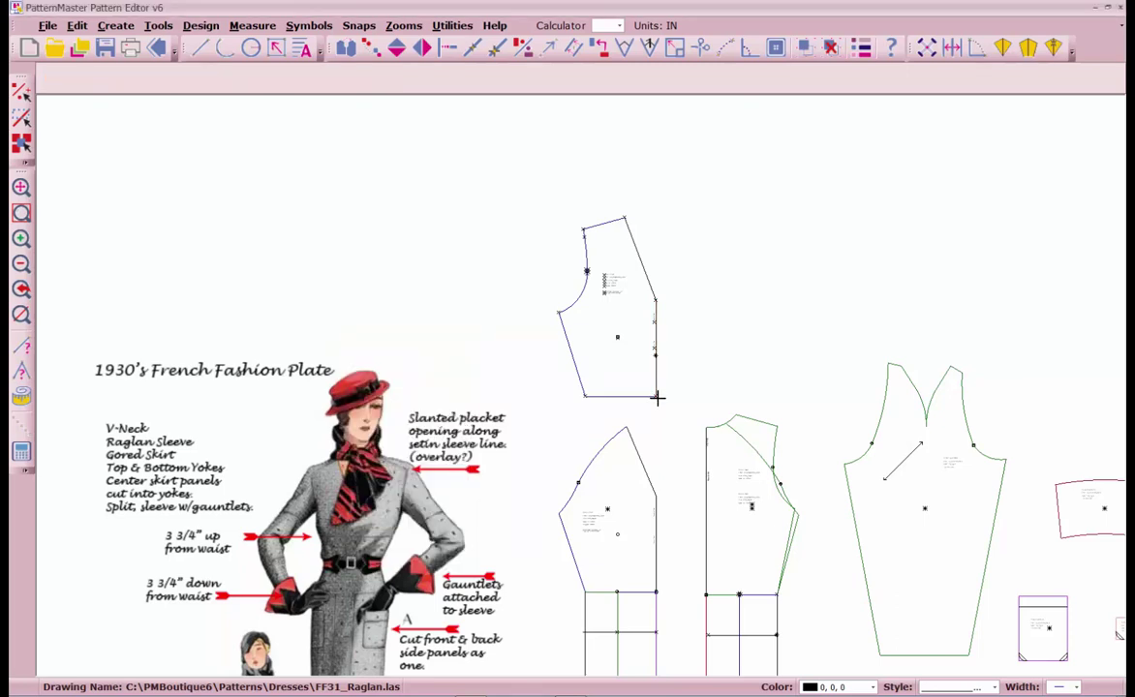
{"action": "key", "text": "i"}
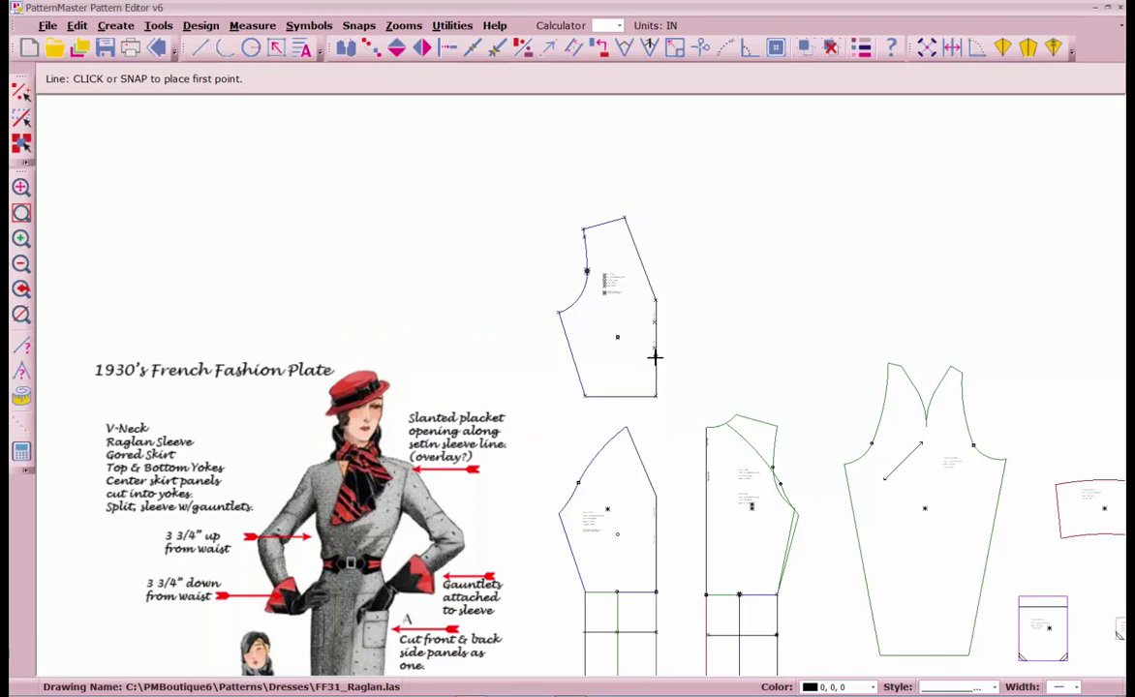
{"action": "left_click", "coordinate": [648, 355]}
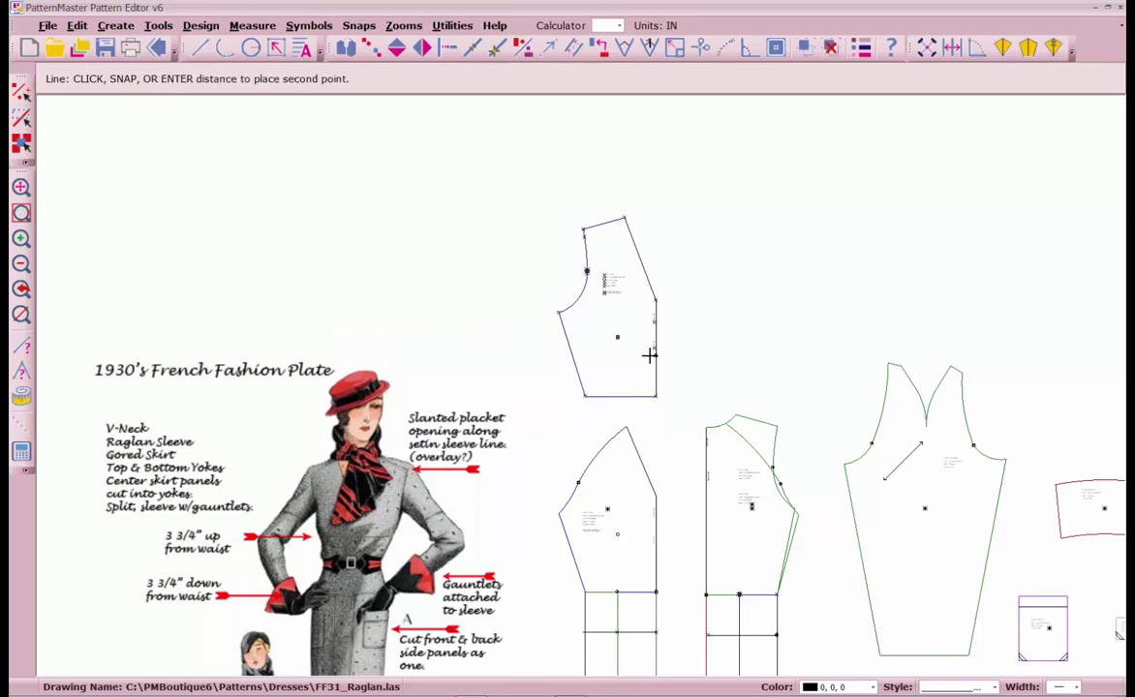
{"action": "left_click", "coordinate": [572, 358]}
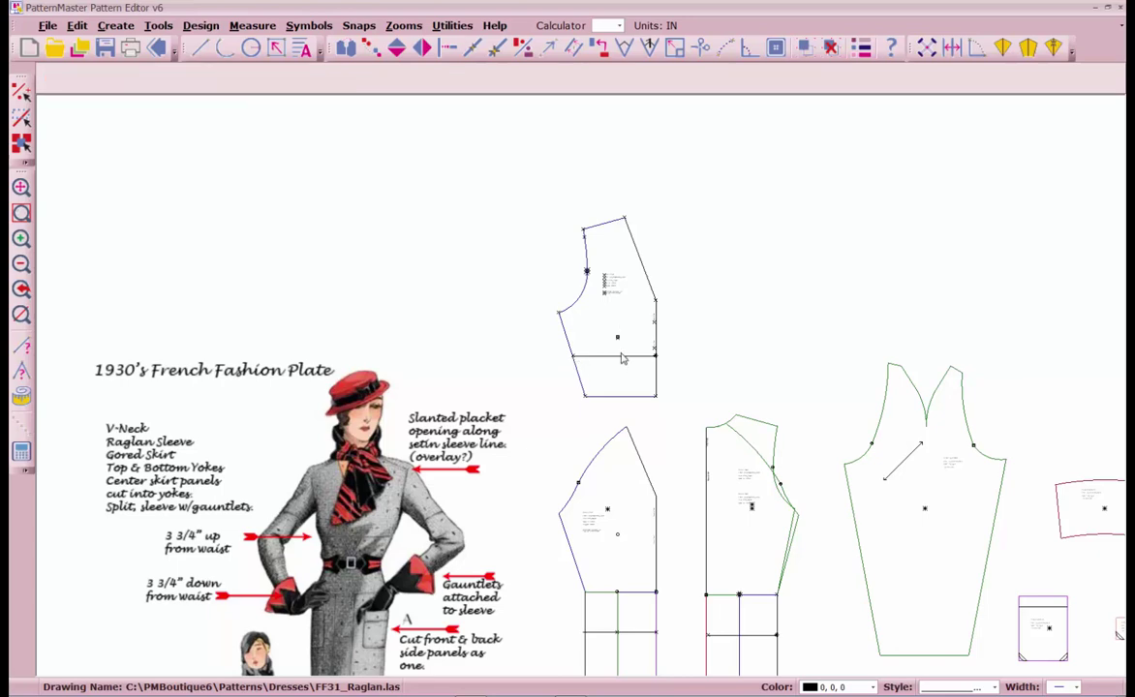
Step: Draw a vertical line from the bust point circle down to the waistline of the Classic front bodice
{"action": "scroll", "coordinate": [581, 391], "scroll_direction": "up", "scroll_amount": 2}
{"action": "scroll", "coordinate": [581, 391], "scroll_direction": "up", "scroll_amount": 2}
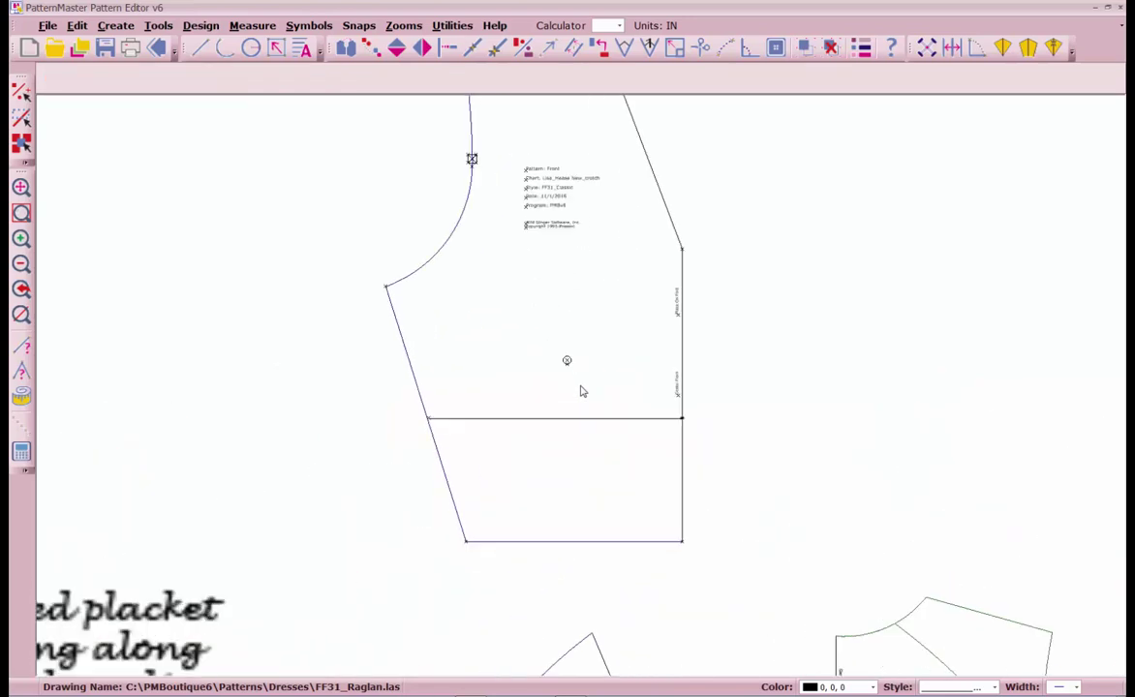
{"action": "key", "text": "Return"}
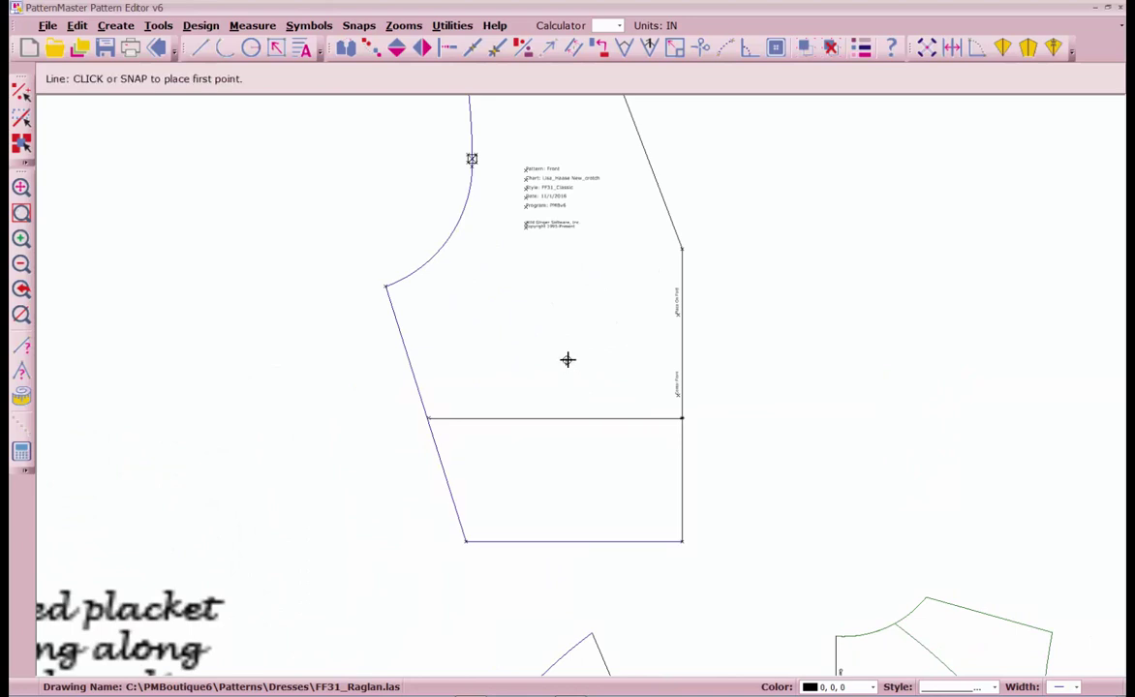
{"action": "left_click", "coordinate": [567, 361]}
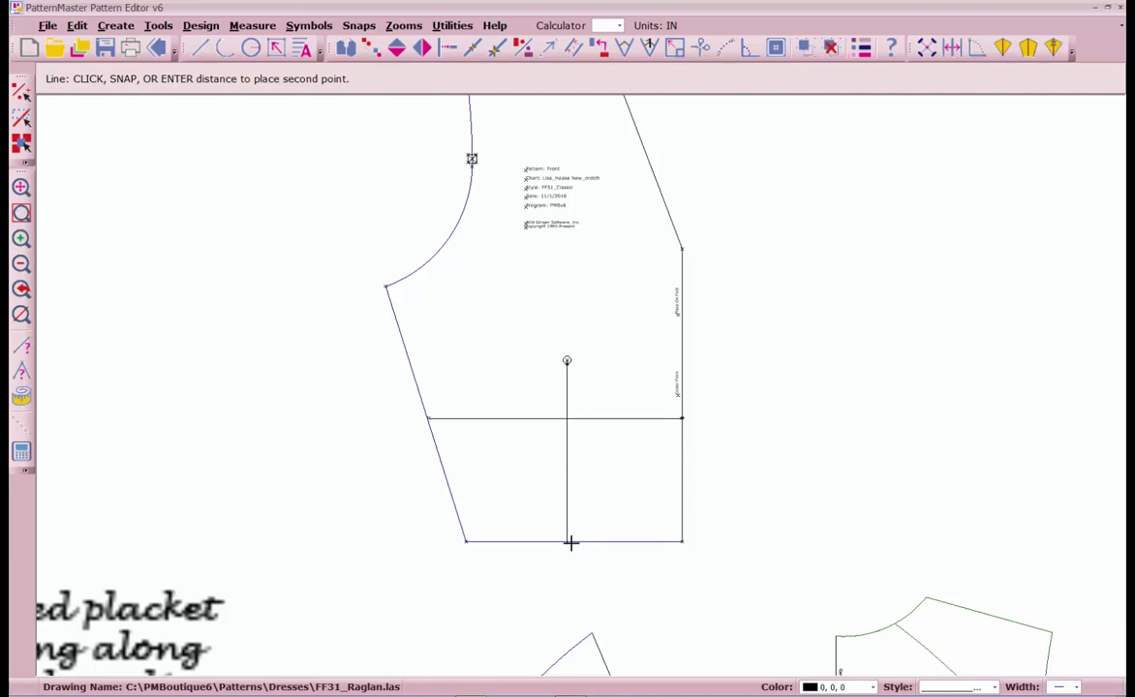
{"action": "left_click", "coordinate": [570, 543]}
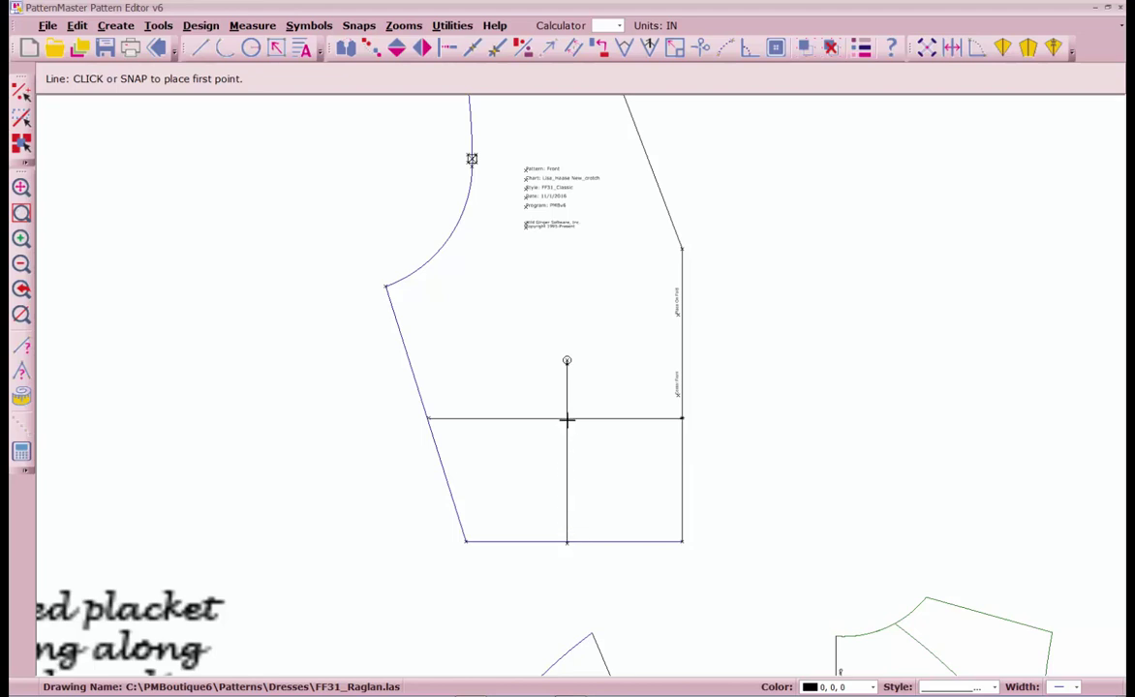
Step: Shorten the vertical bust line to the yoke line, then draw a diagonal from that intersection to the Classic front's center waist corner
{"action": "key", "text": "i"}
{"action": "key", "text": "n"}
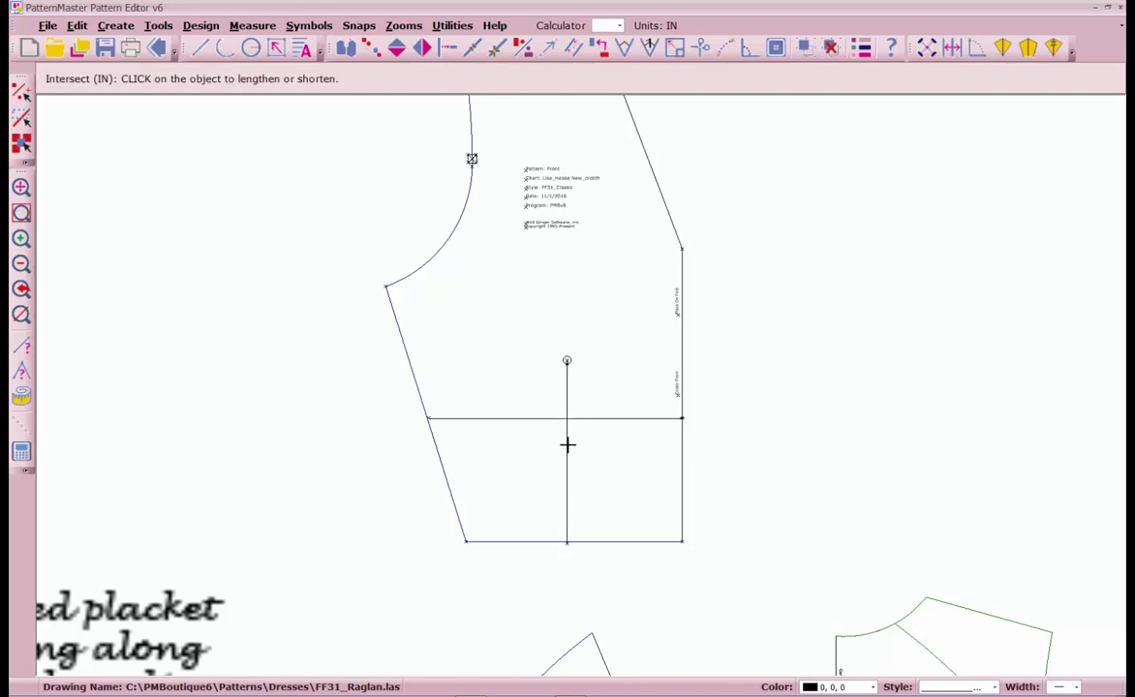
{"action": "left_click", "coordinate": [568, 448]}
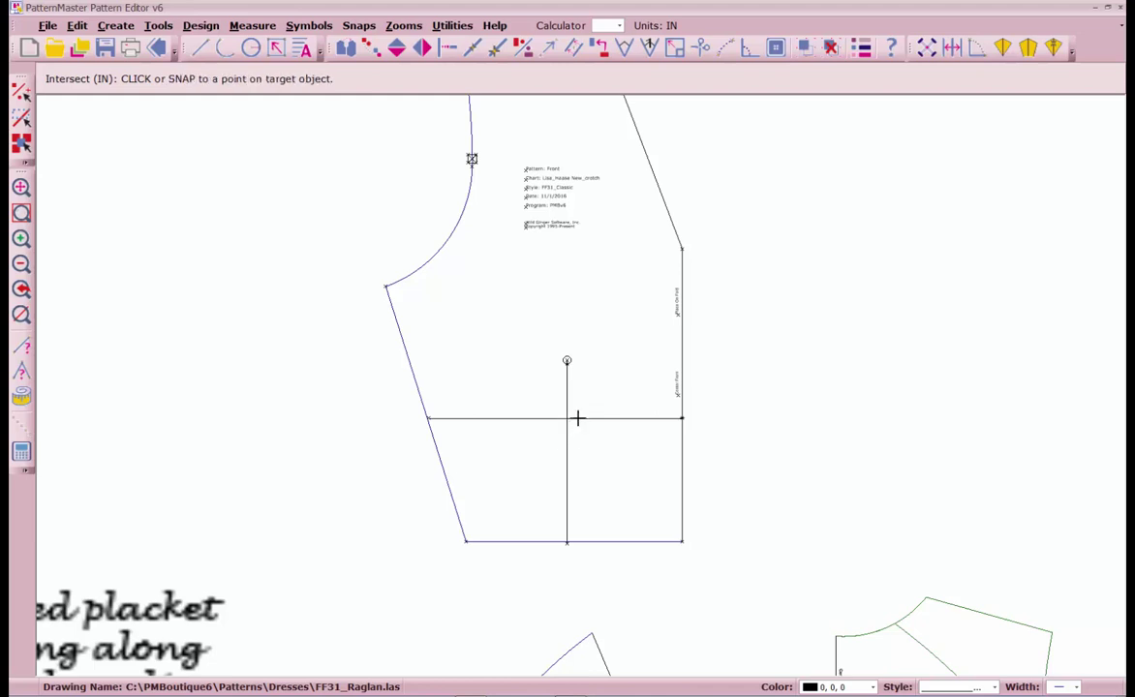
{"action": "left_click", "coordinate": [577, 416]}
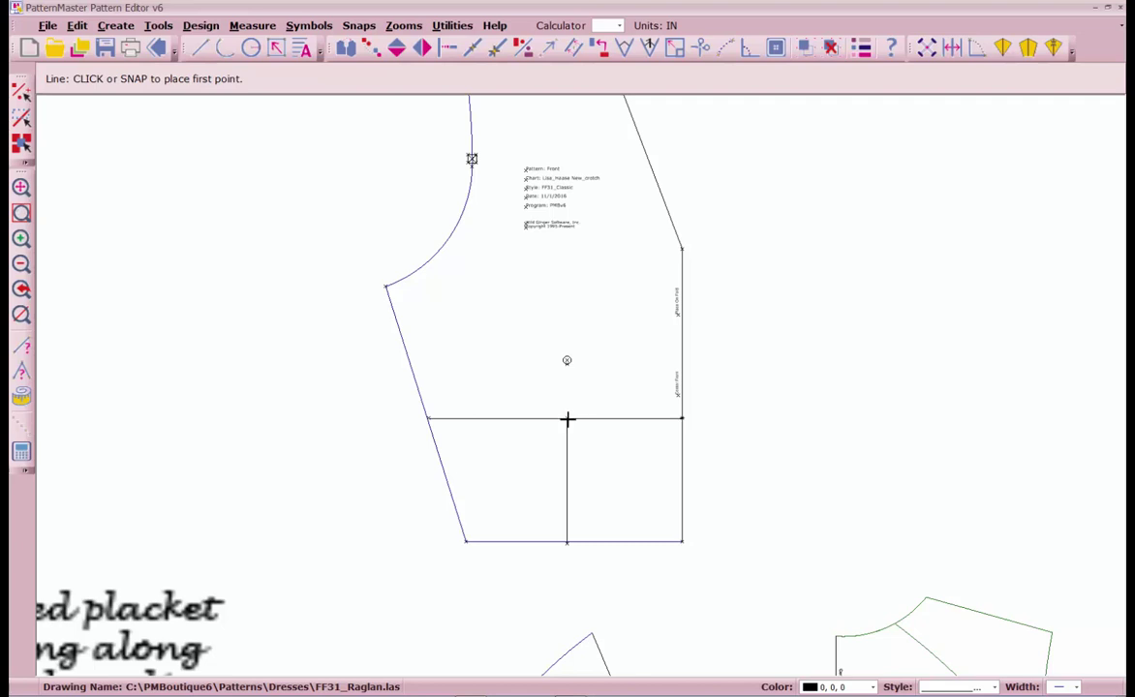
{"action": "left_click", "coordinate": [567, 418]}
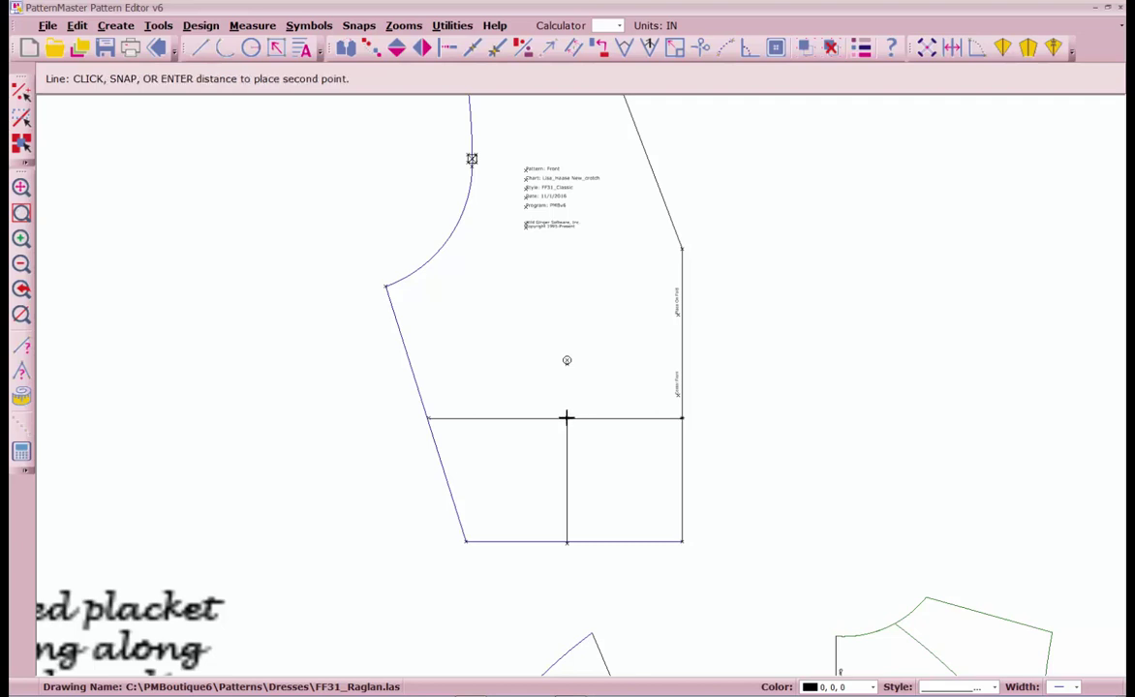
{"action": "left_click", "coordinate": [683, 542]}
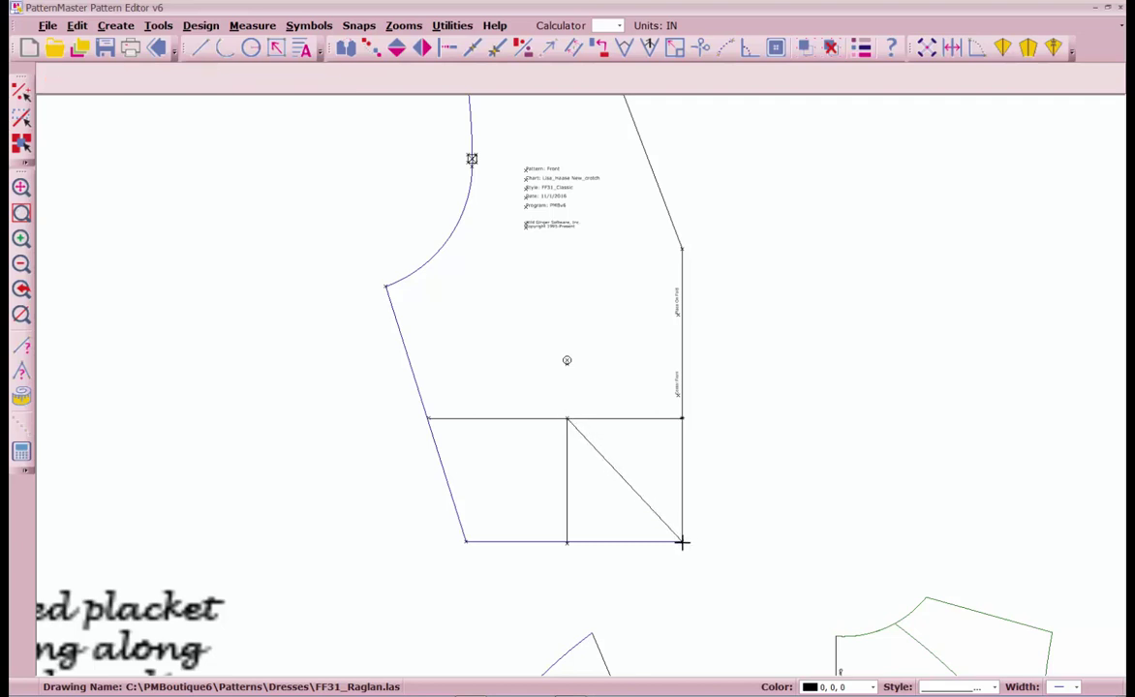
Step: Change the line style of the vertical line below the Classic front's yoke line to dashed
{"action": "left_click", "coordinate": [568, 521]}
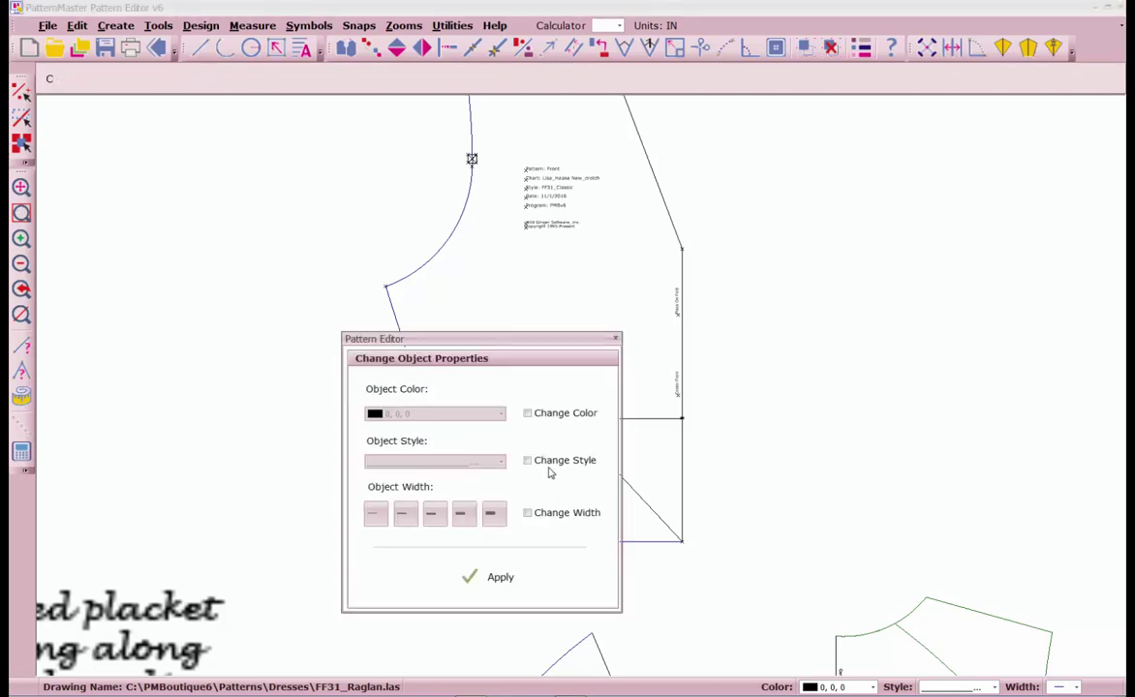
{"action": "left_click", "coordinate": [547, 466]}
{"action": "left_click", "coordinate": [500, 463]}
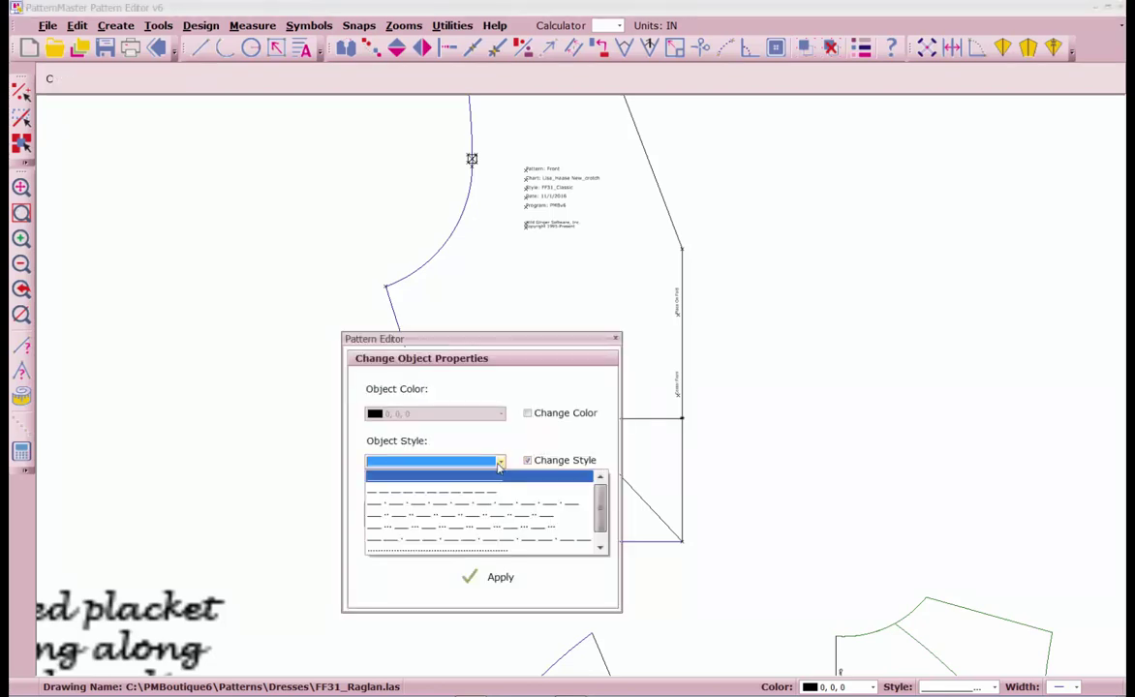
{"action": "left_click", "coordinate": [489, 491]}
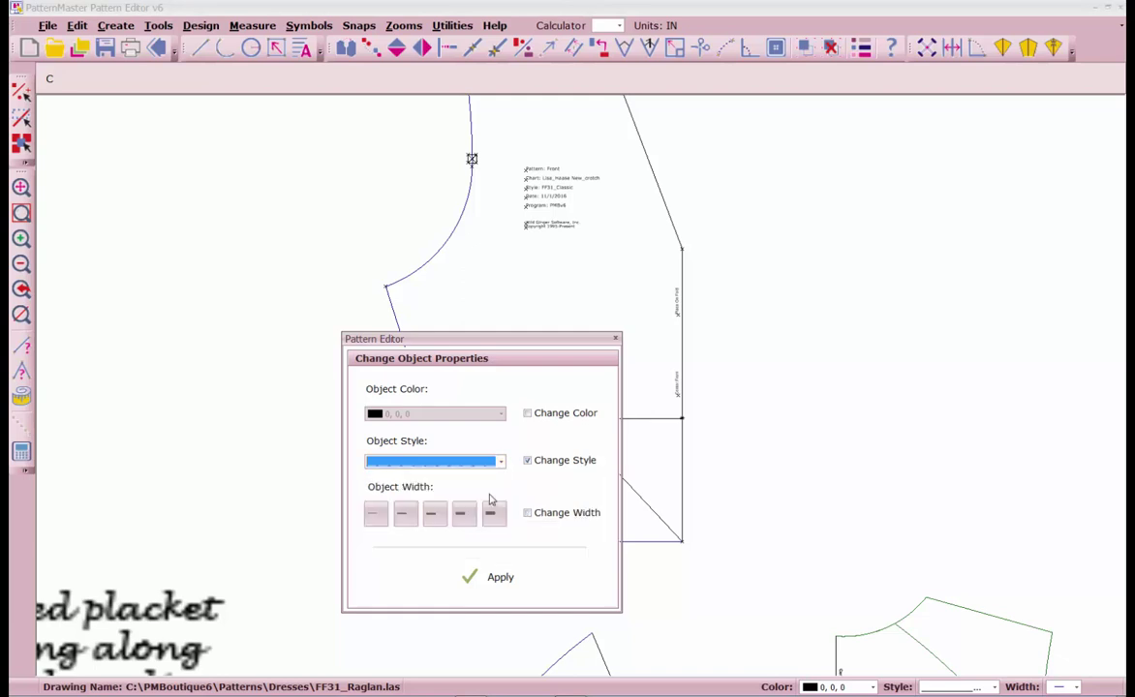
{"action": "left_click", "coordinate": [503, 584]}
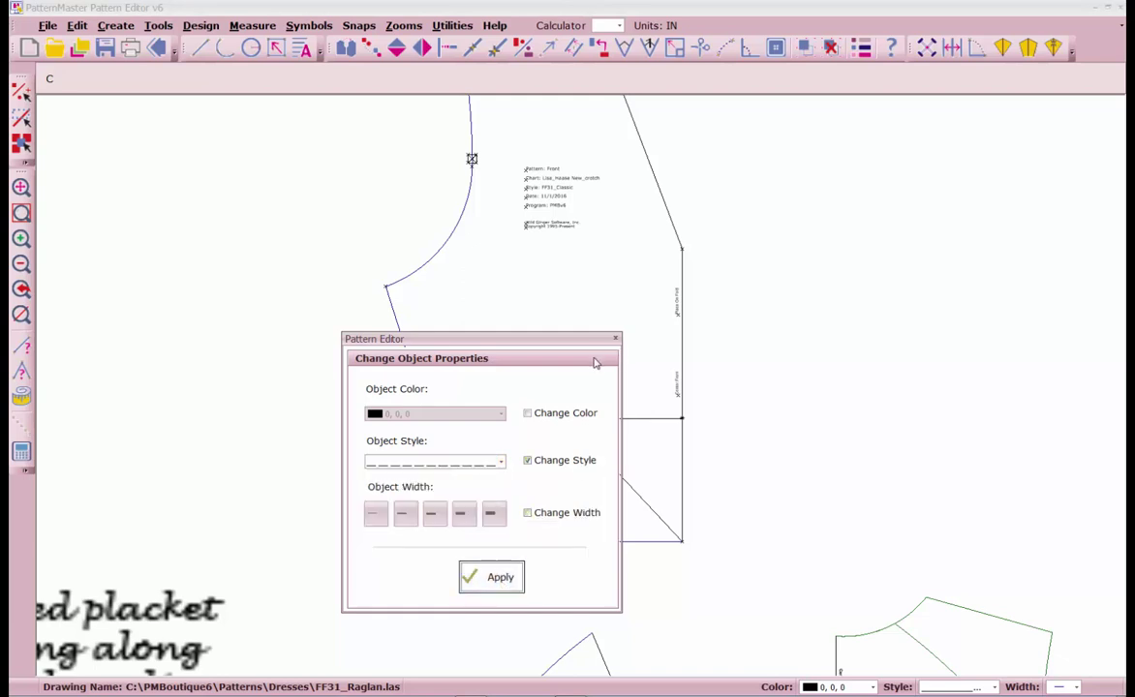
{"action": "left_click_drag", "start_coordinate": [543, 341], "coordinate": [265, 158]}
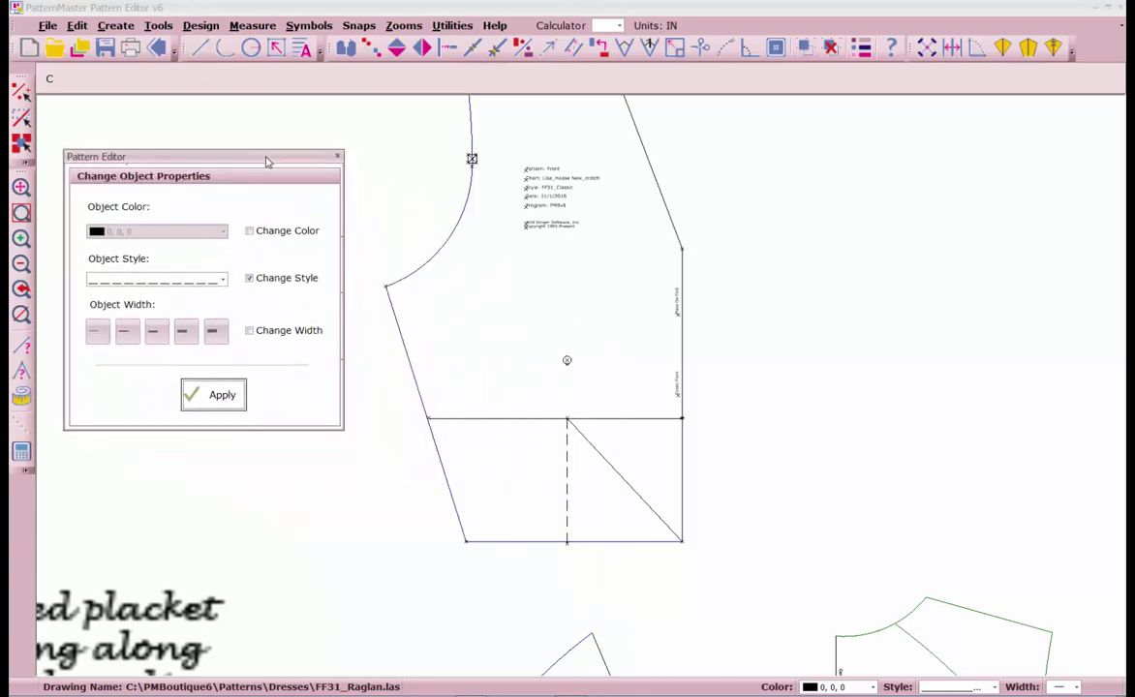
{"action": "left_click", "coordinate": [335, 158]}
Step: Select all lines of the Classic front bodice, including its yoke lines, and group them as one symbol
{"action": "scroll", "coordinate": [583, 391], "scroll_direction": "down", "scroll_amount": 1}
{"action": "scroll", "coordinate": [531, 368], "scroll_direction": "down", "scroll_amount": 2}
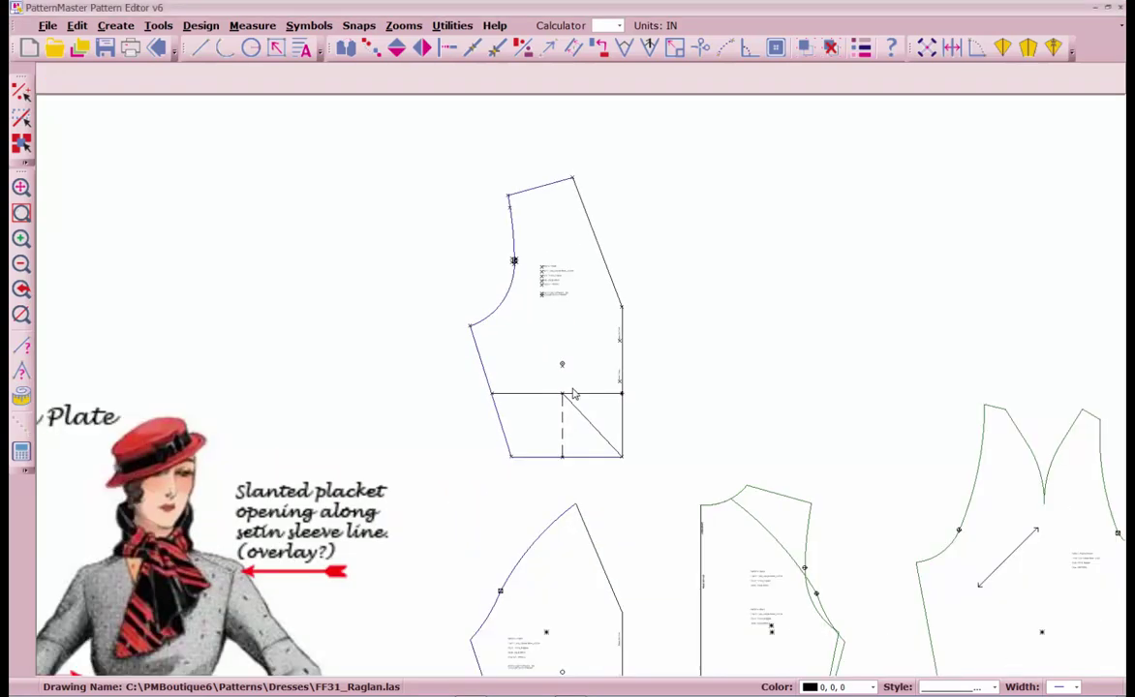
{"action": "left_click_drag", "start_coordinate": [531, 368], "coordinate": [638, 443]}
{"action": "left_click", "coordinate": [637, 444]}
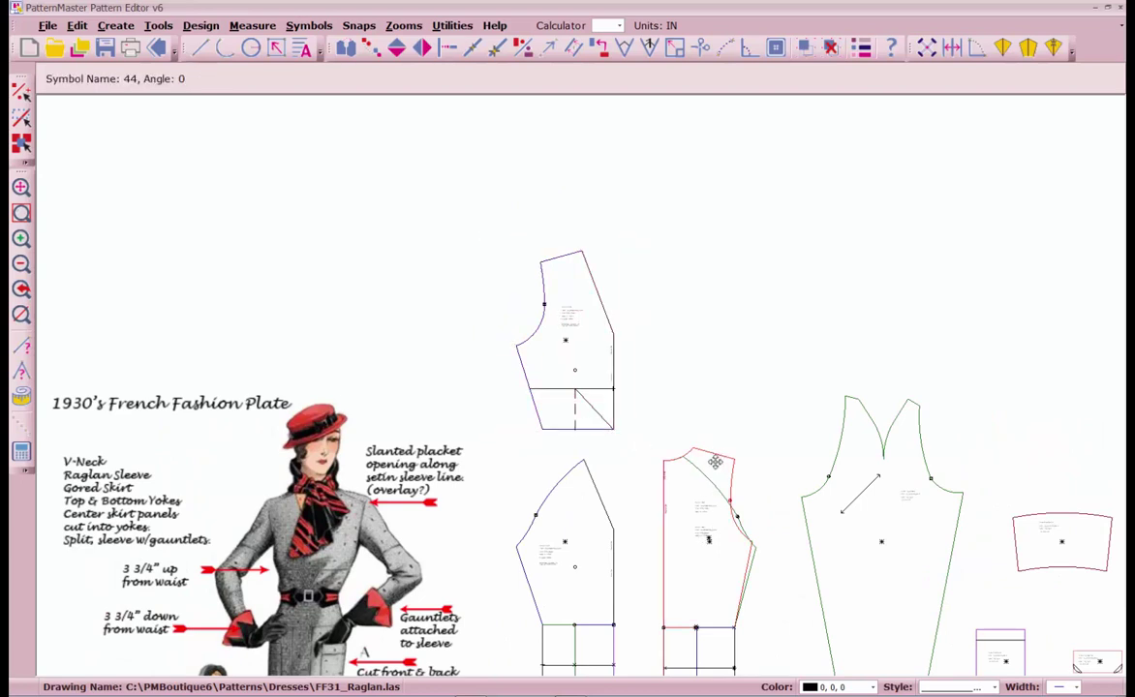
Step: Move the Classic back bodice beside the Classic front and shift both pieces up, clear of the raglan pieces
{"action": "left_click_drag", "start_coordinate": [717, 456], "coordinate": [695, 277]}
{"action": "left_click", "coordinate": [585, 329]}
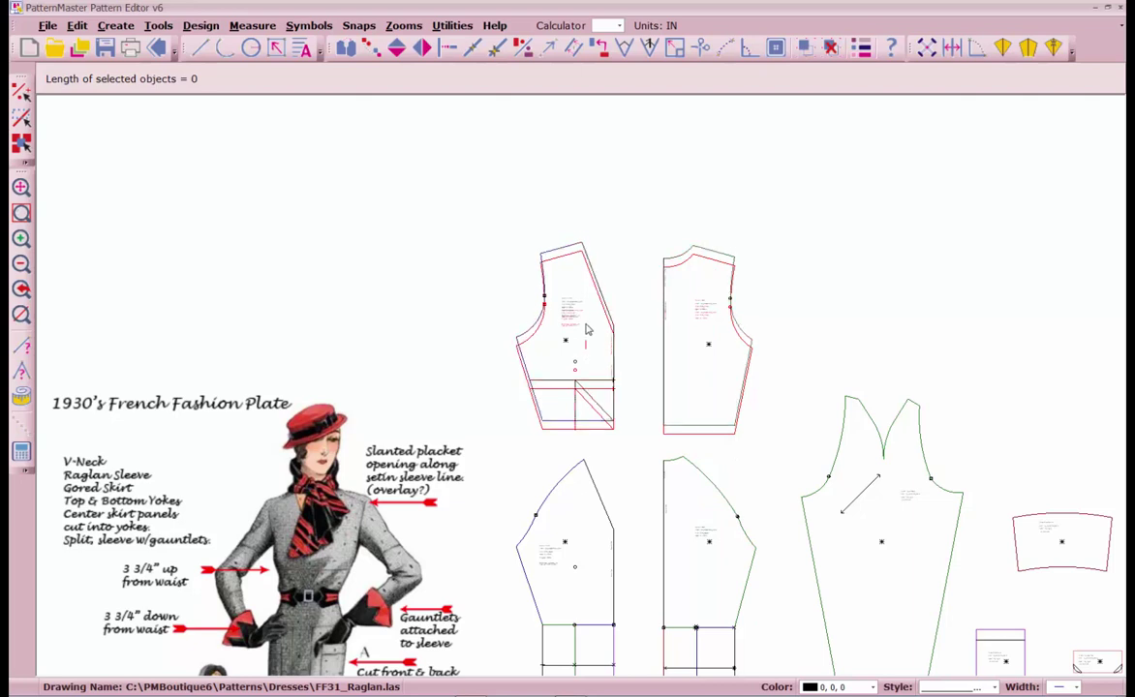
{"action": "left_click_drag", "start_coordinate": [585, 329], "coordinate": [589, 236]}
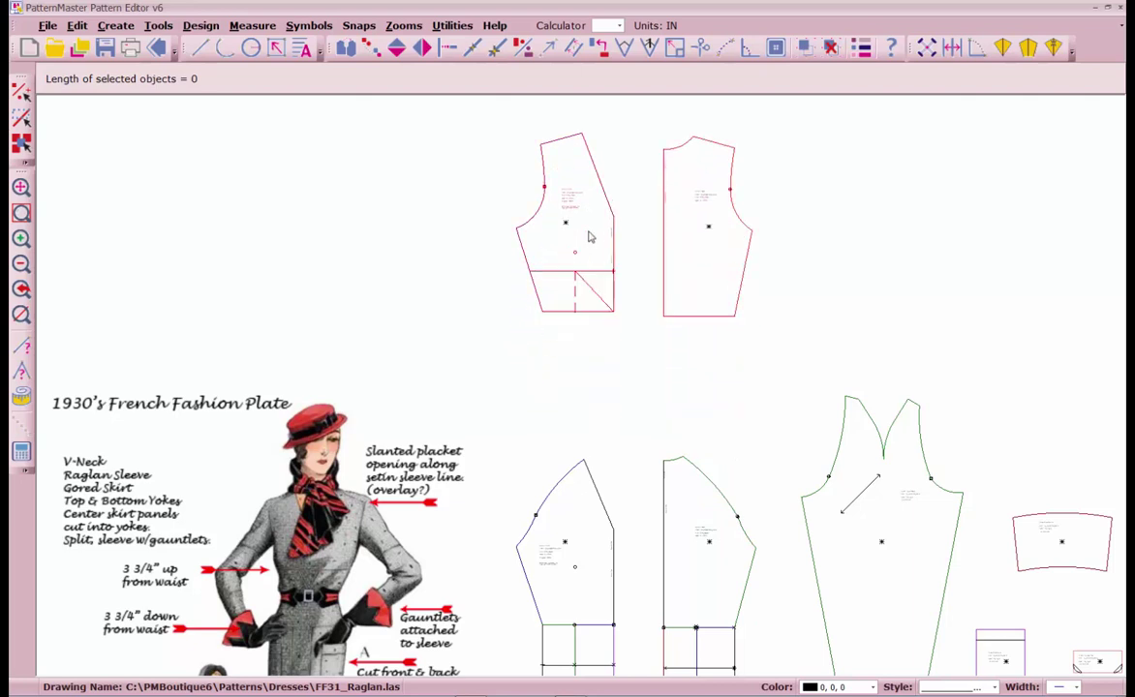
Step: Move the raglan back bodice up, away from the yoke piece below its waist, and explode it into editable lines
{"action": "left_click", "coordinate": [683, 553]}
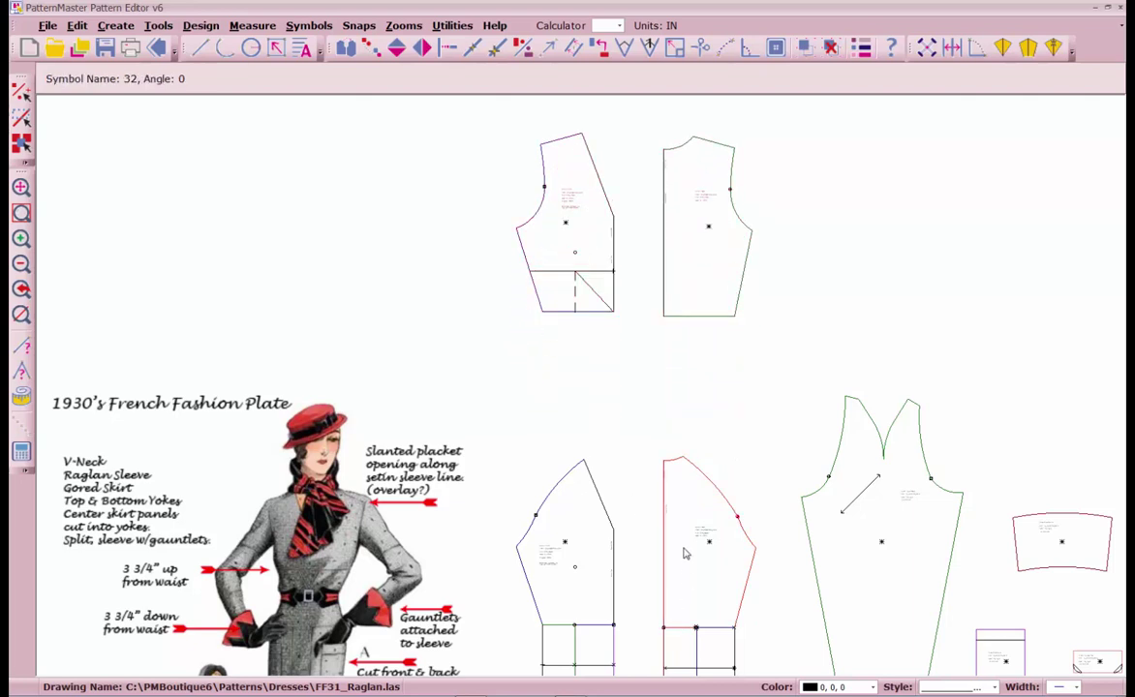
{"action": "left_click_drag", "start_coordinate": [683, 553], "coordinate": [677, 484]}
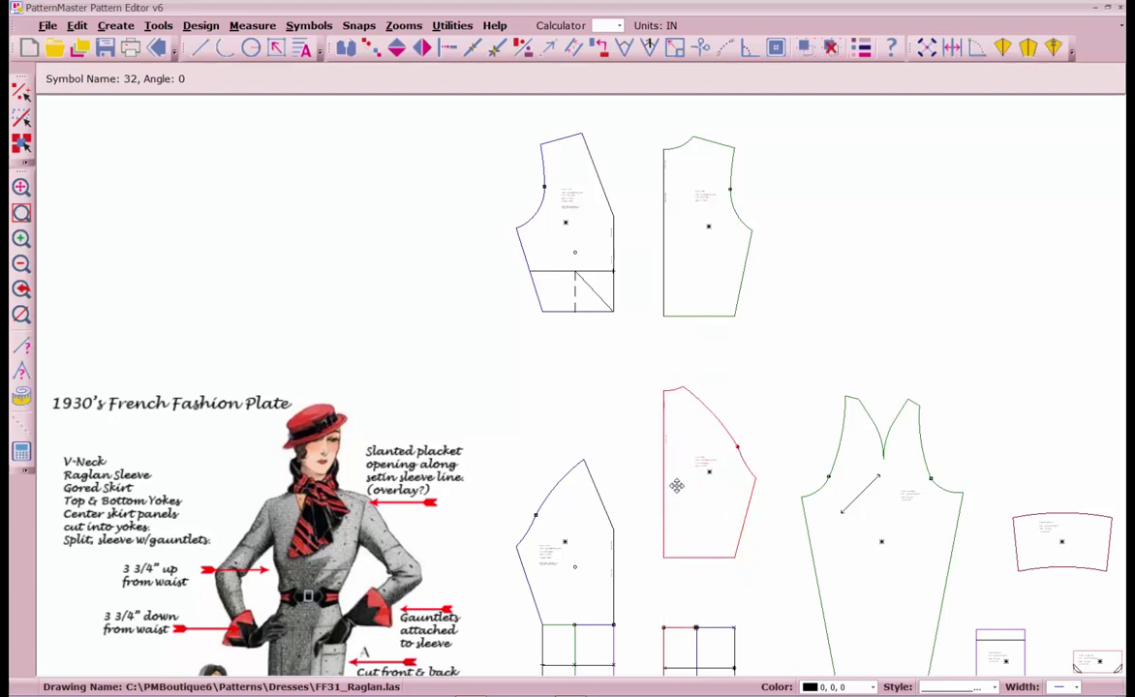
{"action": "key", "text": "Escape"}
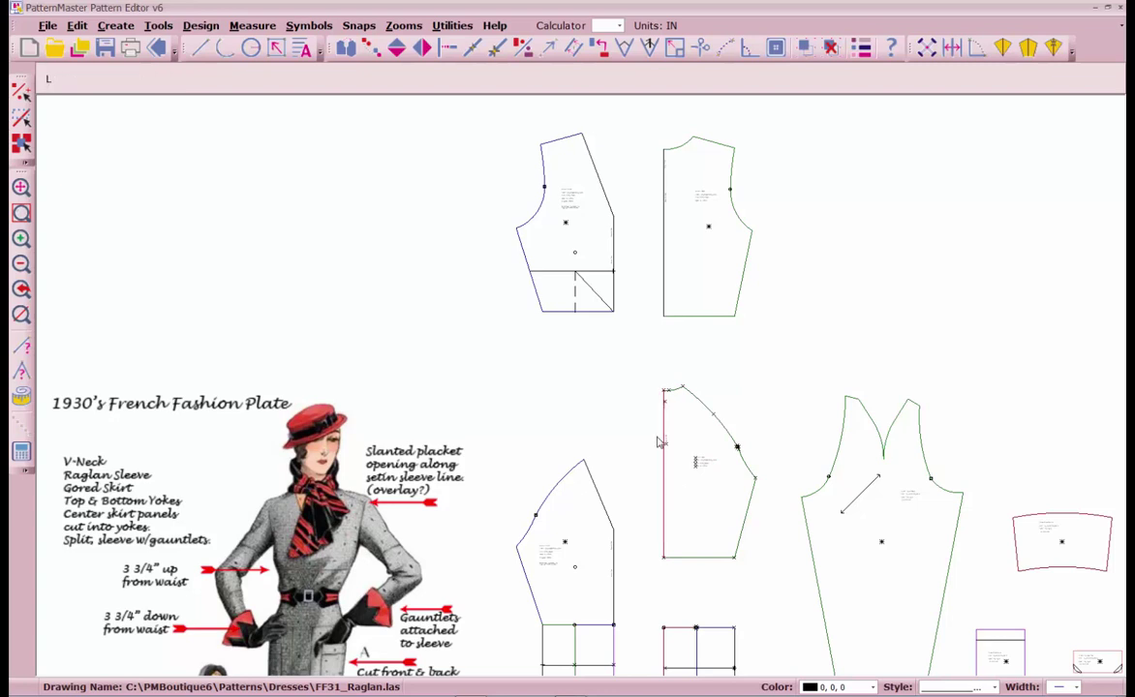
Step: Locate a point 3.75 in above the waist on the raglan back's center back and draw a horizontal yoke line to the side seam
{"action": "type", "text": "P"}
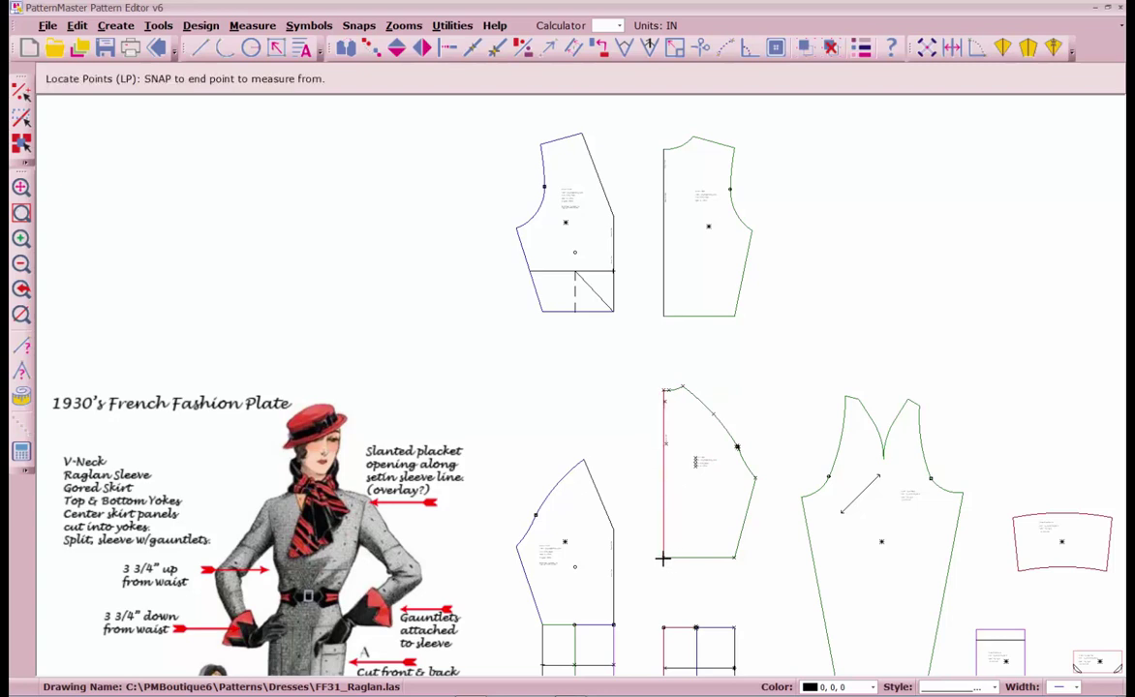
{"action": "left_click", "coordinate": [662, 558]}
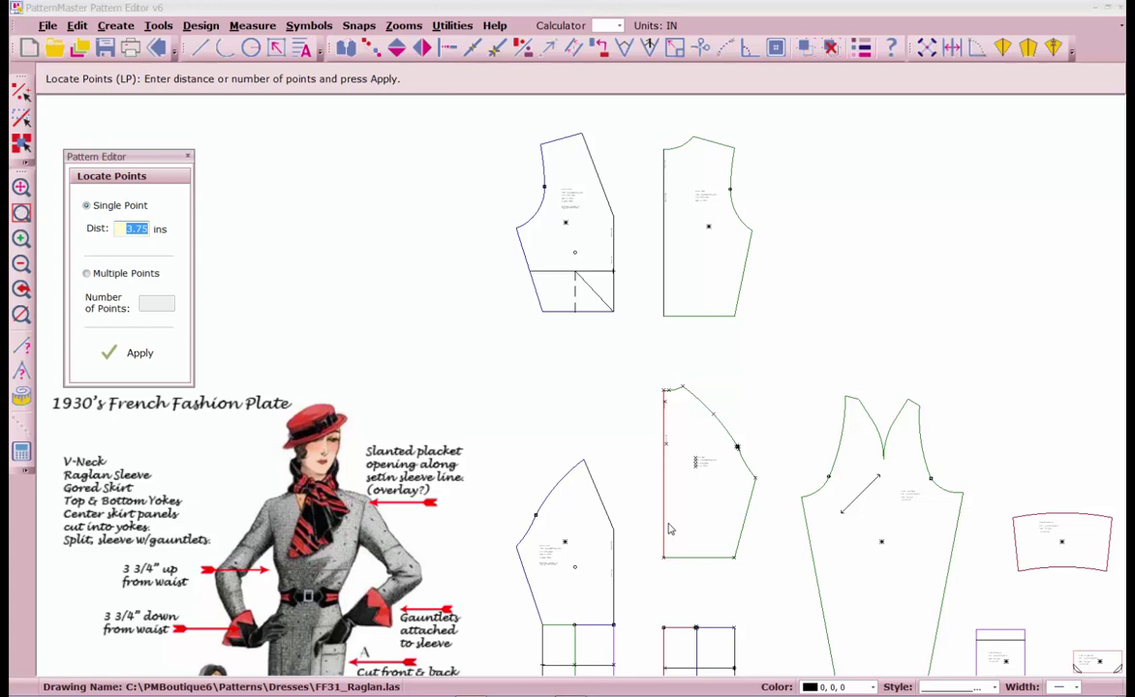
{"action": "key", "text": "Return"}
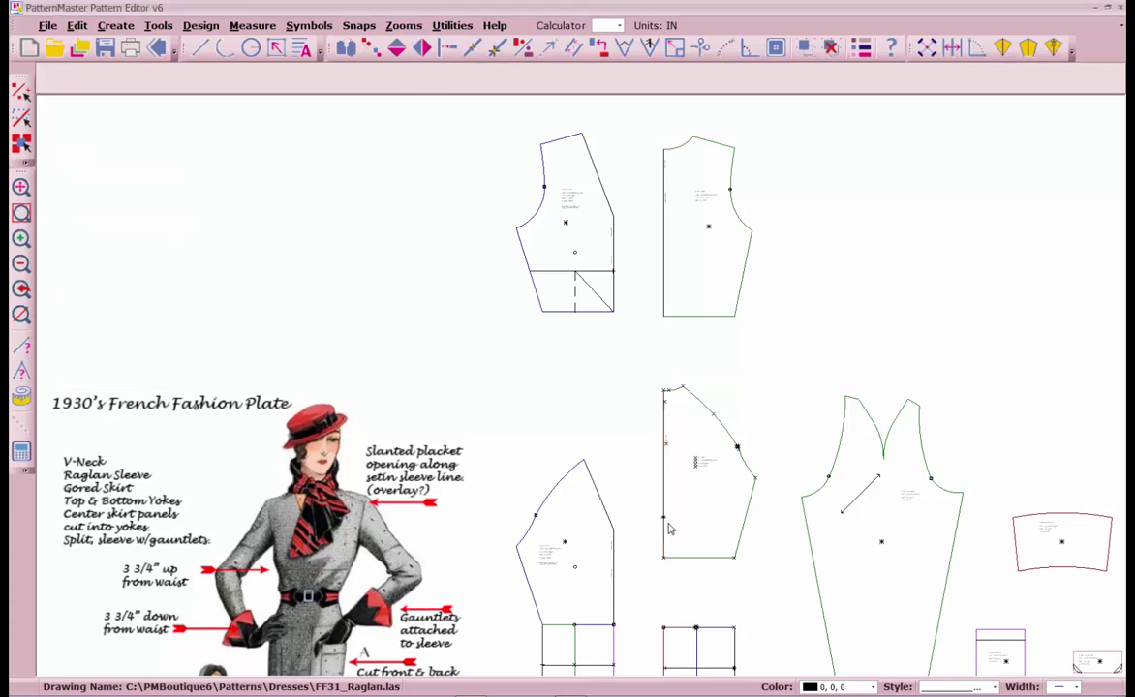
{"action": "type", "text": "L"}
{"action": "key", "text": "Return"}
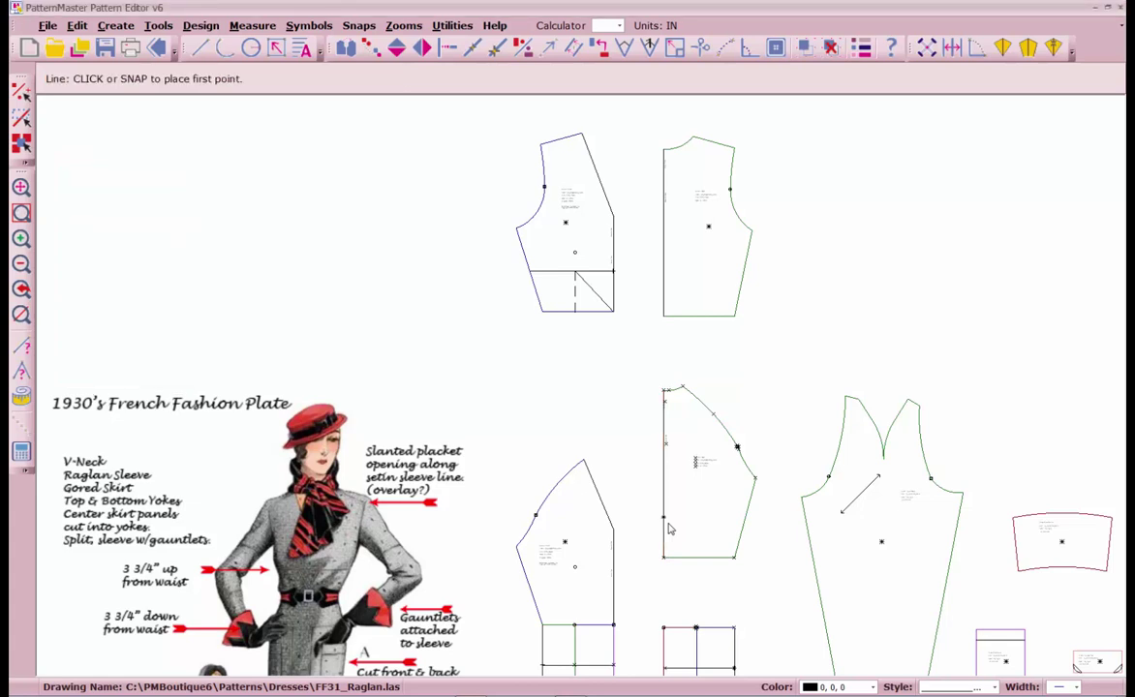
{"action": "left_click", "coordinate": [665, 517]}
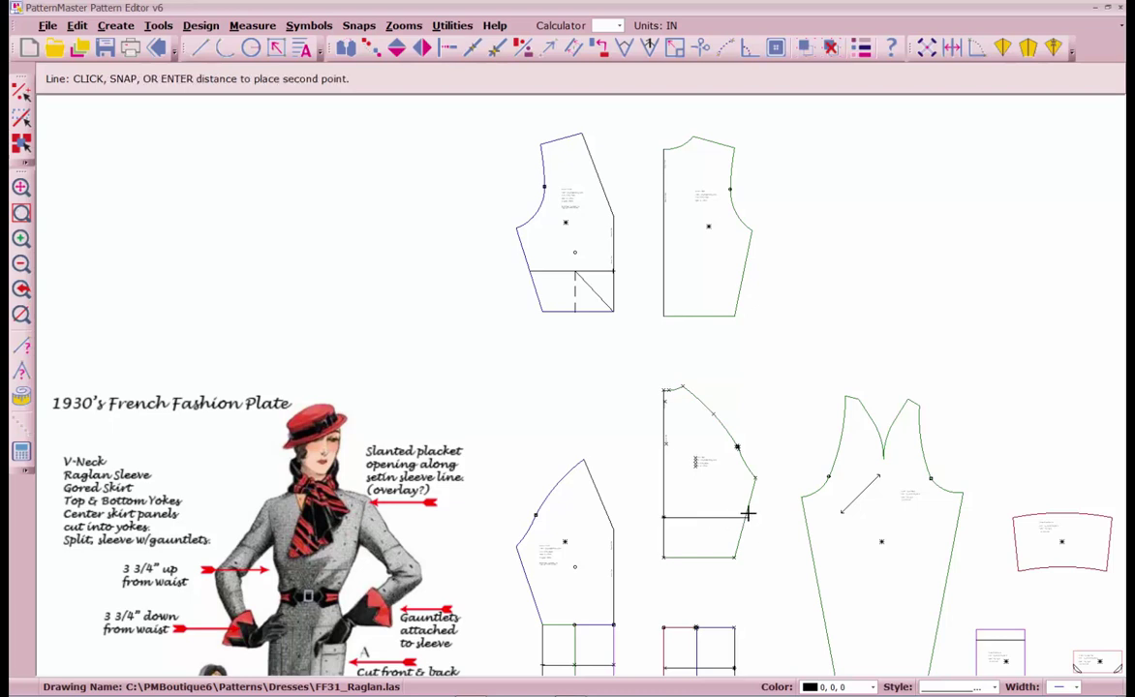
{"action": "left_click", "coordinate": [748, 515]}
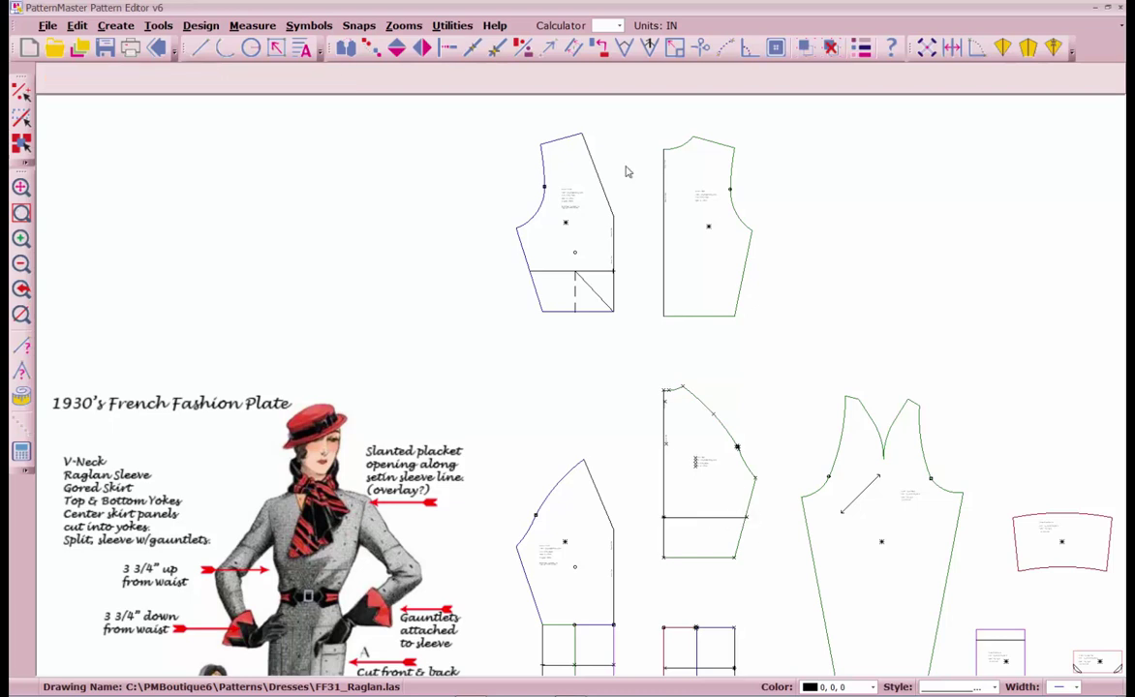
Step: Explode the Classic front bodice and break its horizontal yoke line where it meets the dashed vertical line
{"action": "left_click", "coordinate": [586, 276]}
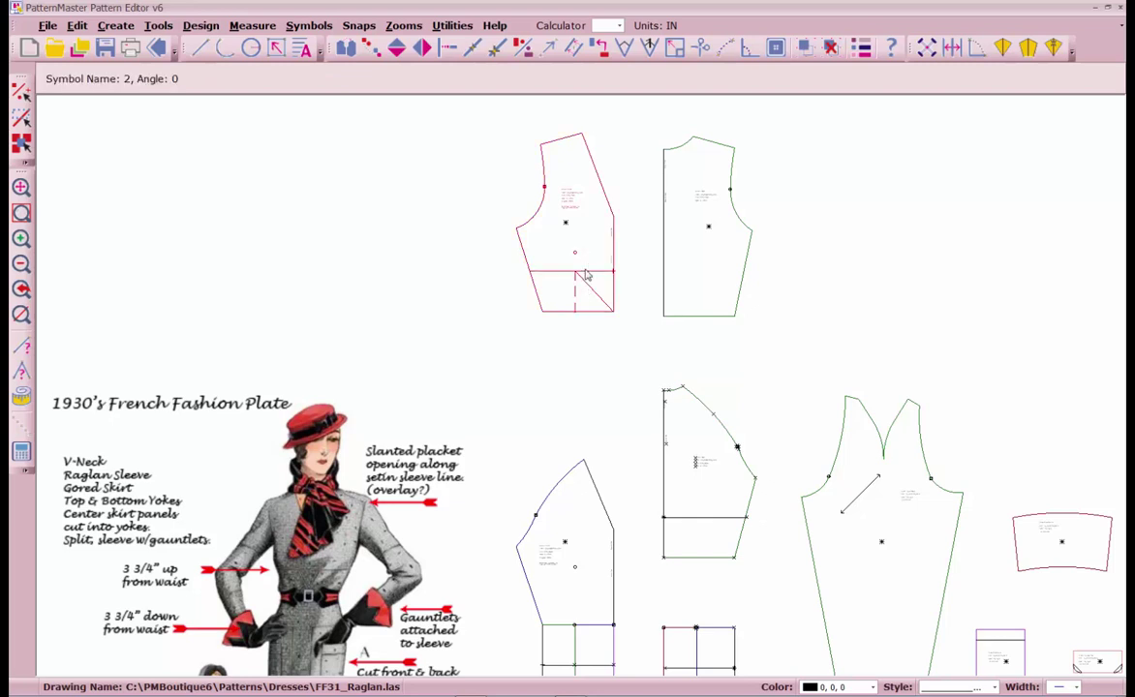
{"action": "left_click", "coordinate": [586, 276]}
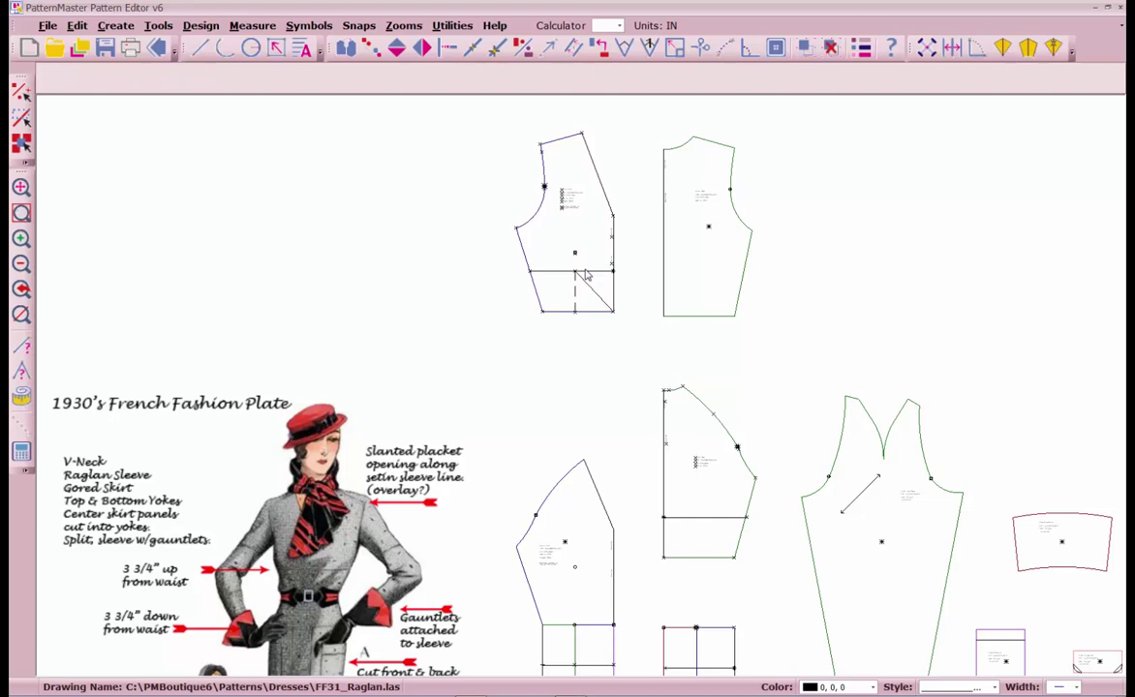
{"action": "scroll", "coordinate": [586, 276], "scroll_direction": "up", "scroll_amount": 5}
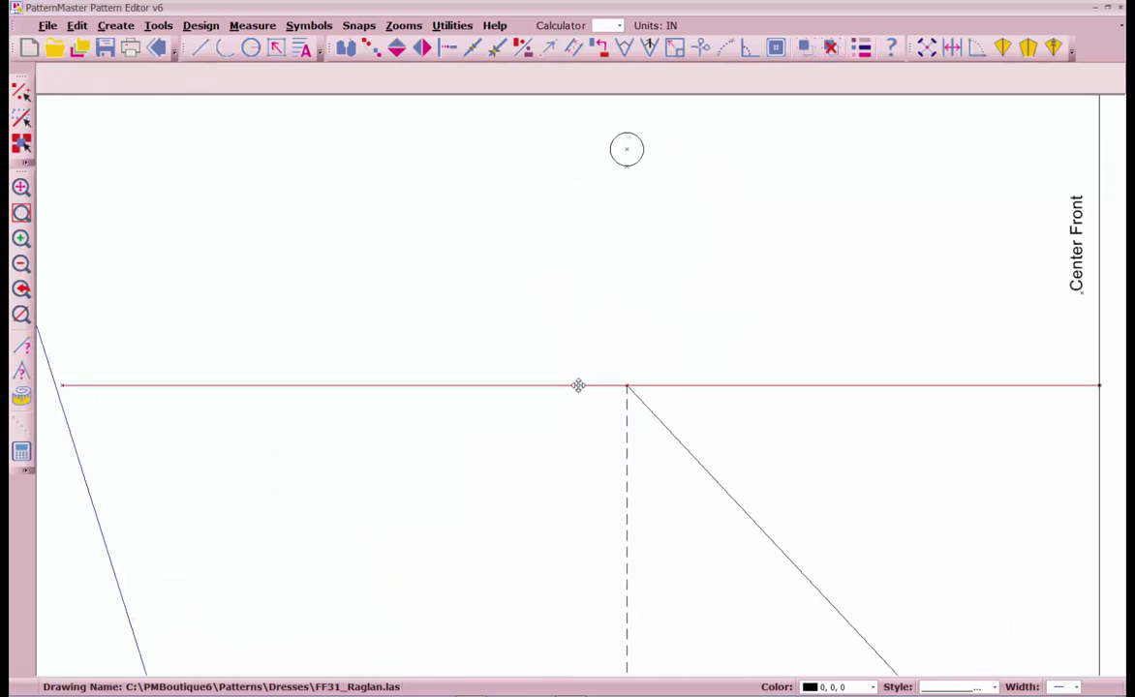
{"action": "key", "text": "r"}
{"action": "left_click", "coordinate": [640, 386]}
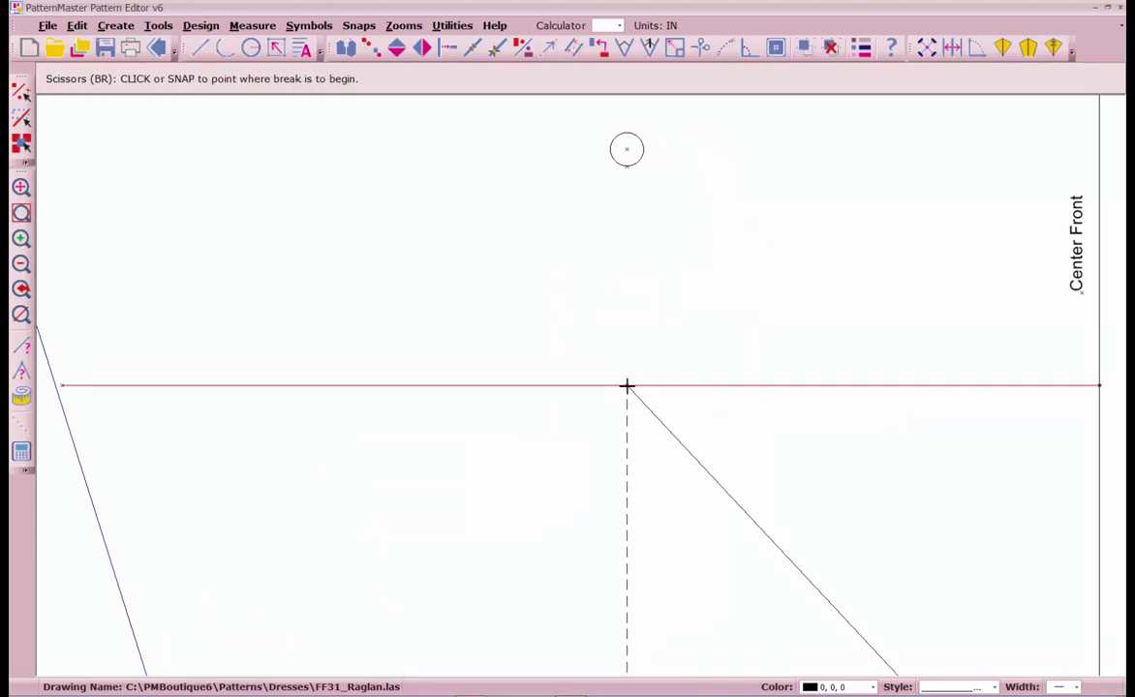
{"action": "left_click", "coordinate": [627, 385]}
{"action": "left_click", "coordinate": [627, 386]}
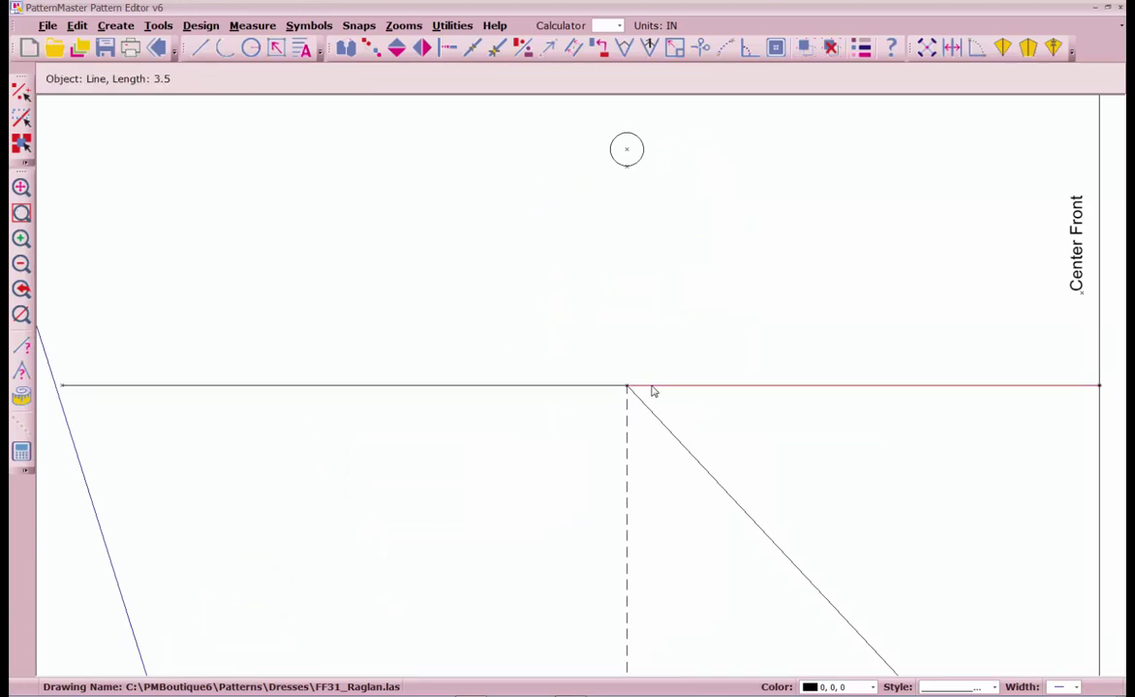
Step: Select the whole Classic front bodice with its split yoke line and regroup it as one symbol
{"action": "scroll", "coordinate": [653, 390], "scroll_direction": "down", "scroll_amount": 6}
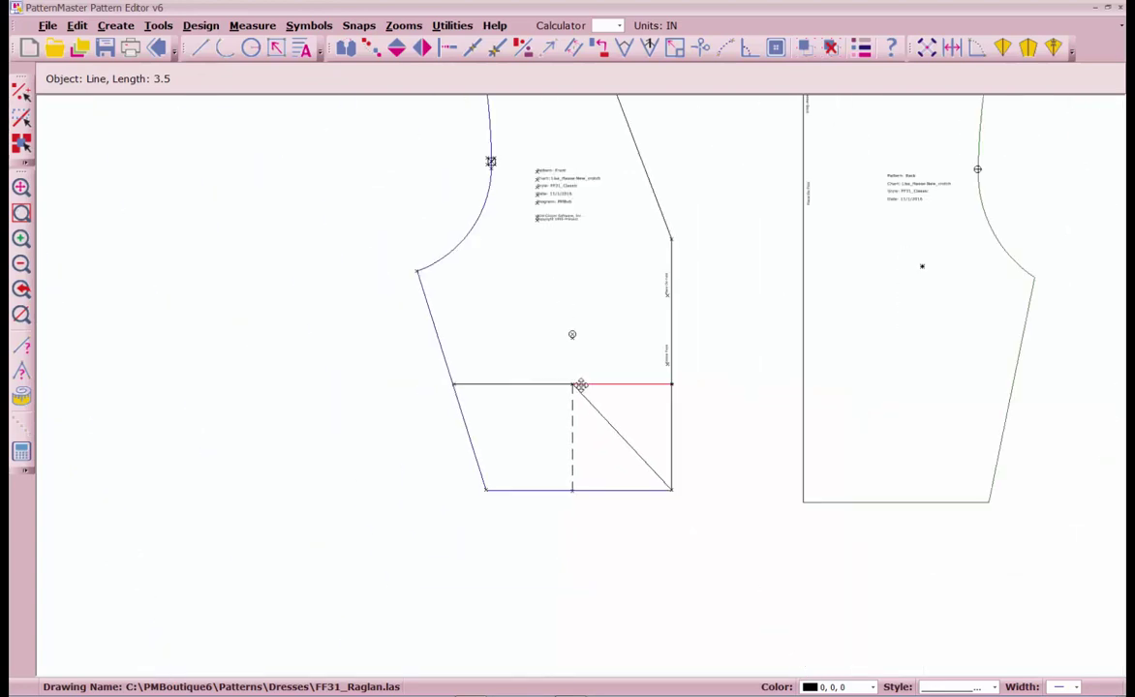
{"action": "scroll", "coordinate": [579, 385], "scroll_direction": "down", "scroll_amount": 1}
{"action": "scroll", "coordinate": [501, 168], "scroll_direction": "down", "scroll_amount": 1}
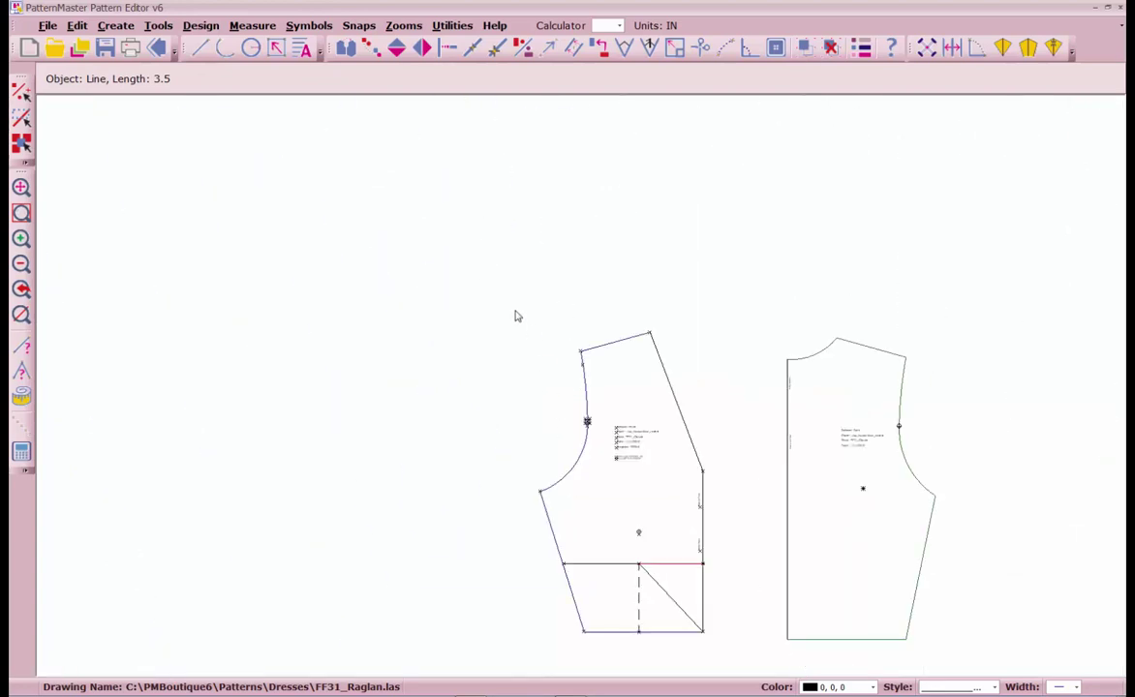
{"action": "left_click_drag", "start_coordinate": [515, 311], "coordinate": [726, 654]}
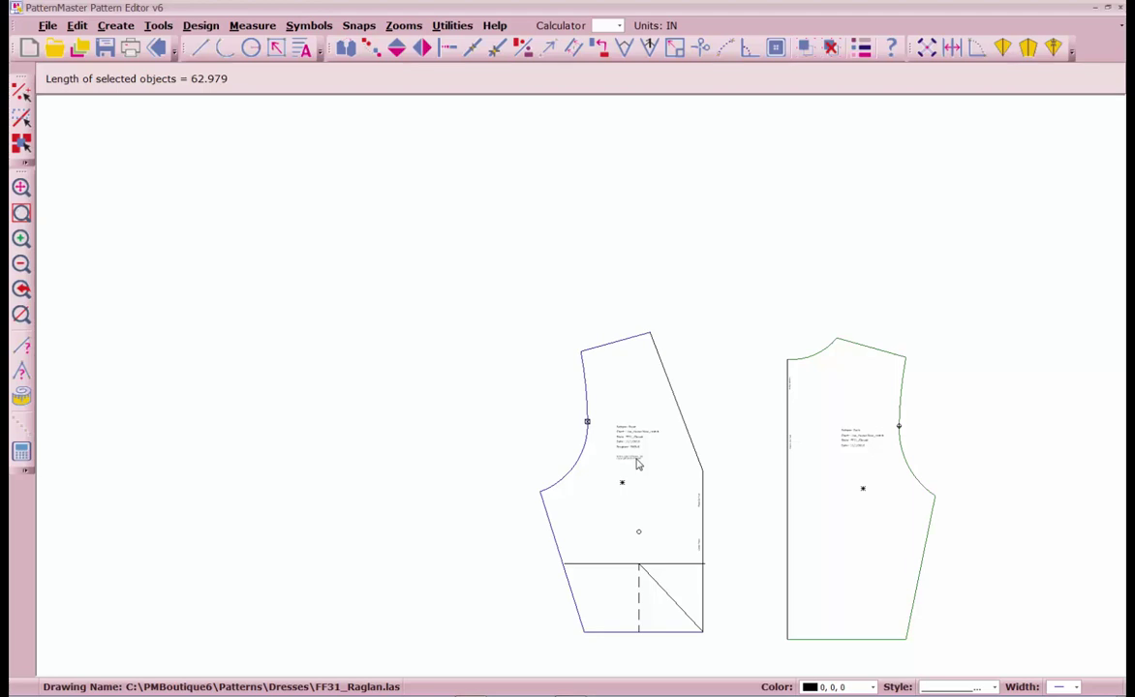
Step: Try to locate a point 3.75 in from center back along the raglan back's horizontal yoke line
{"action": "scroll", "coordinate": [585, 390], "scroll_direction": "down", "scroll_amount": 2}
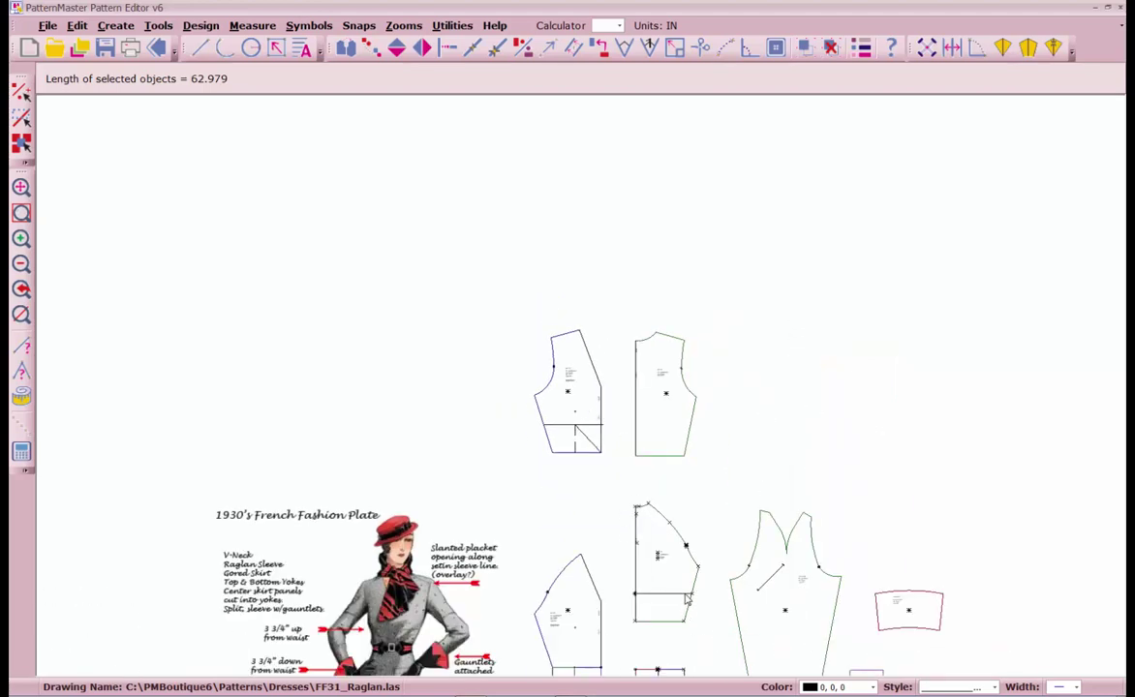
{"action": "left_click", "coordinate": [677, 593]}
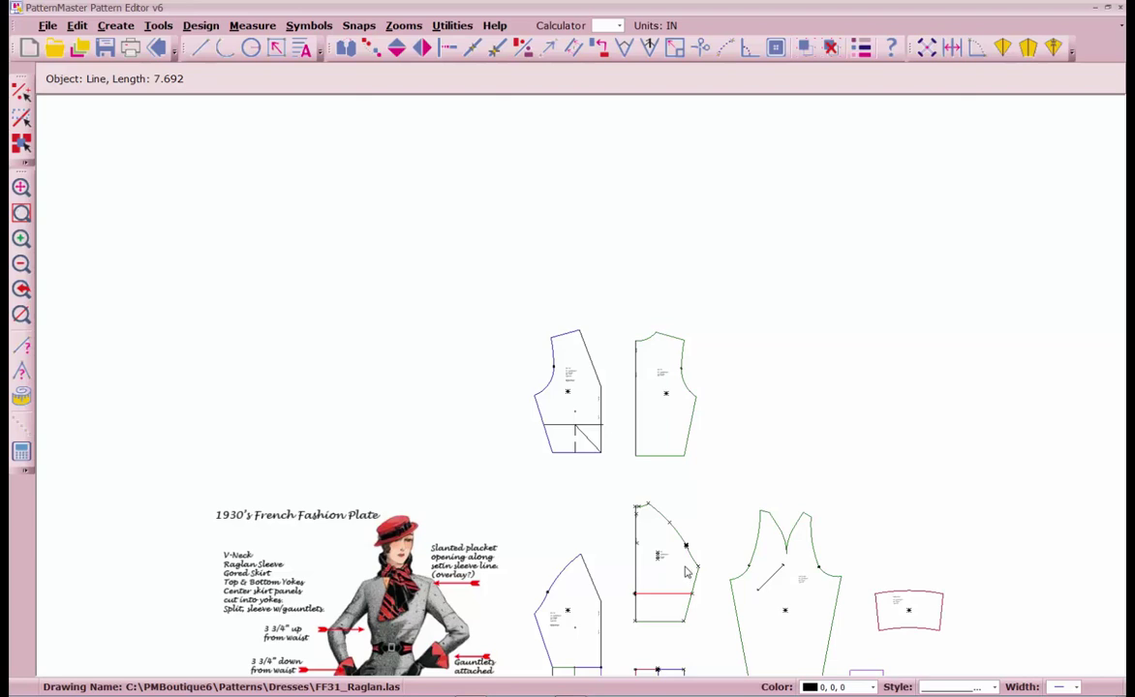
{"action": "key", "text": "l"}
{"action": "key", "text": "p"}
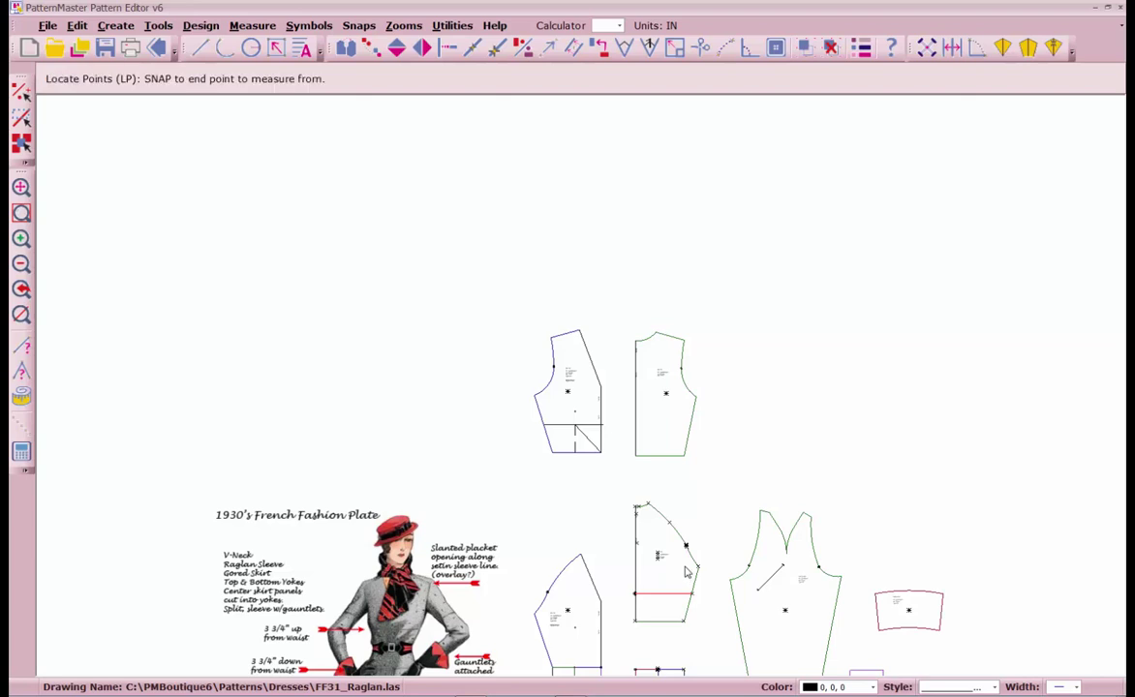
{"action": "left_click", "coordinate": [635, 595]}
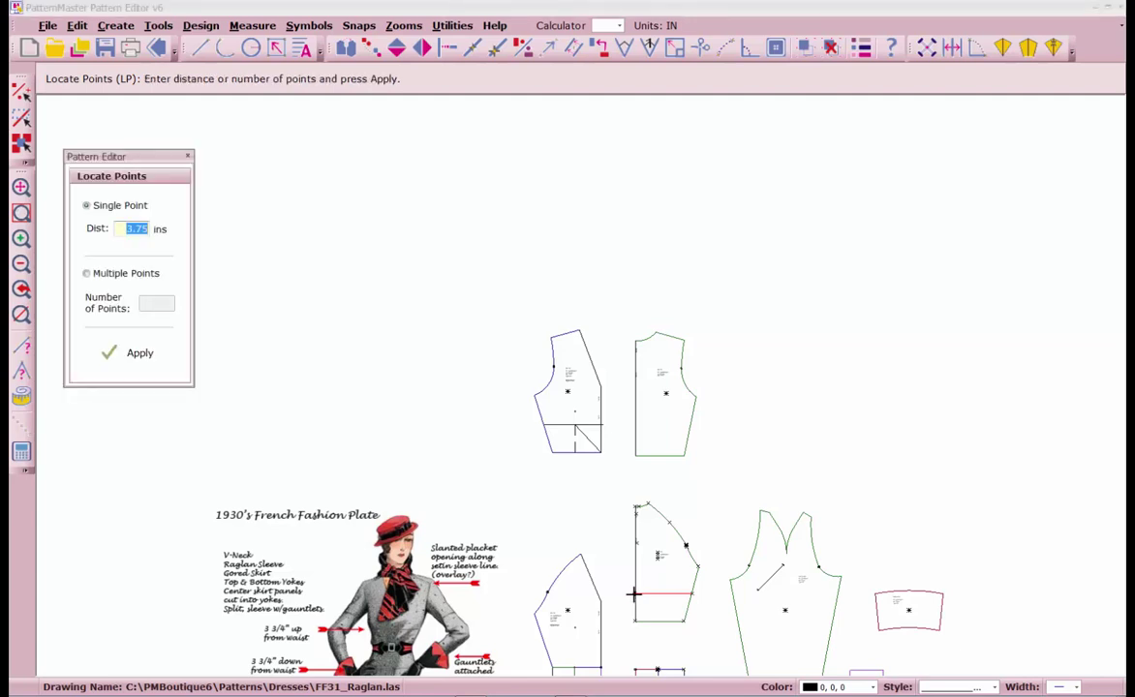
{"action": "key", "text": "Return"}
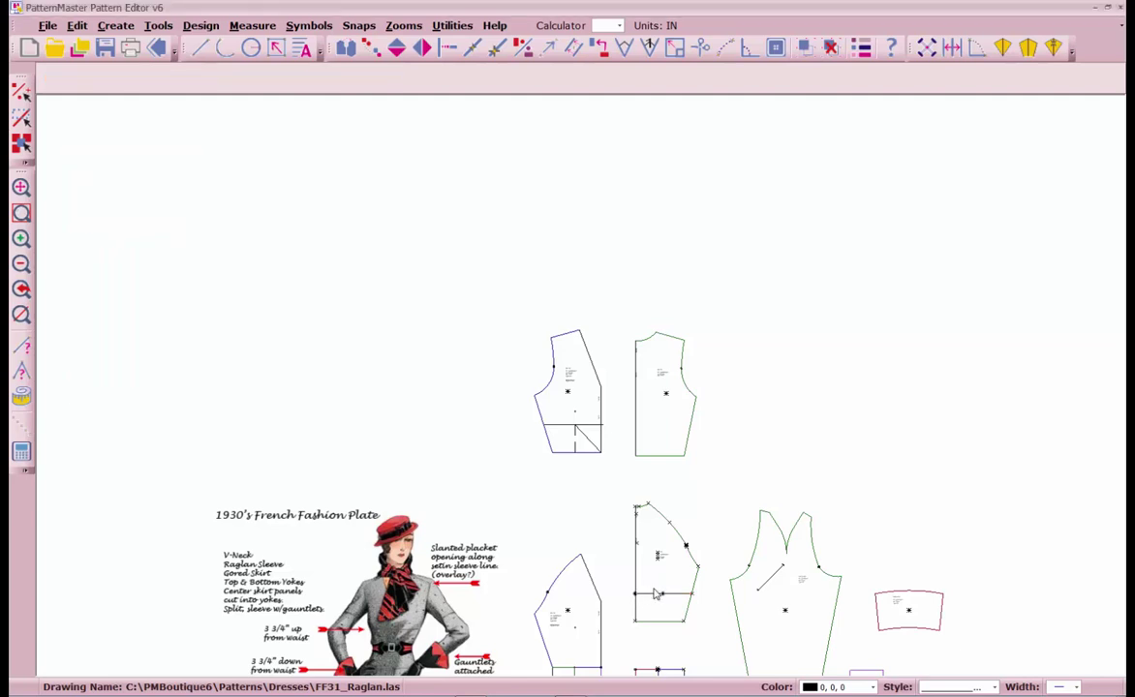
Step: Locate a single point 3.5 in from center back along the raglan back's horizontal yoke line
{"action": "left_click", "coordinate": [653, 594]}
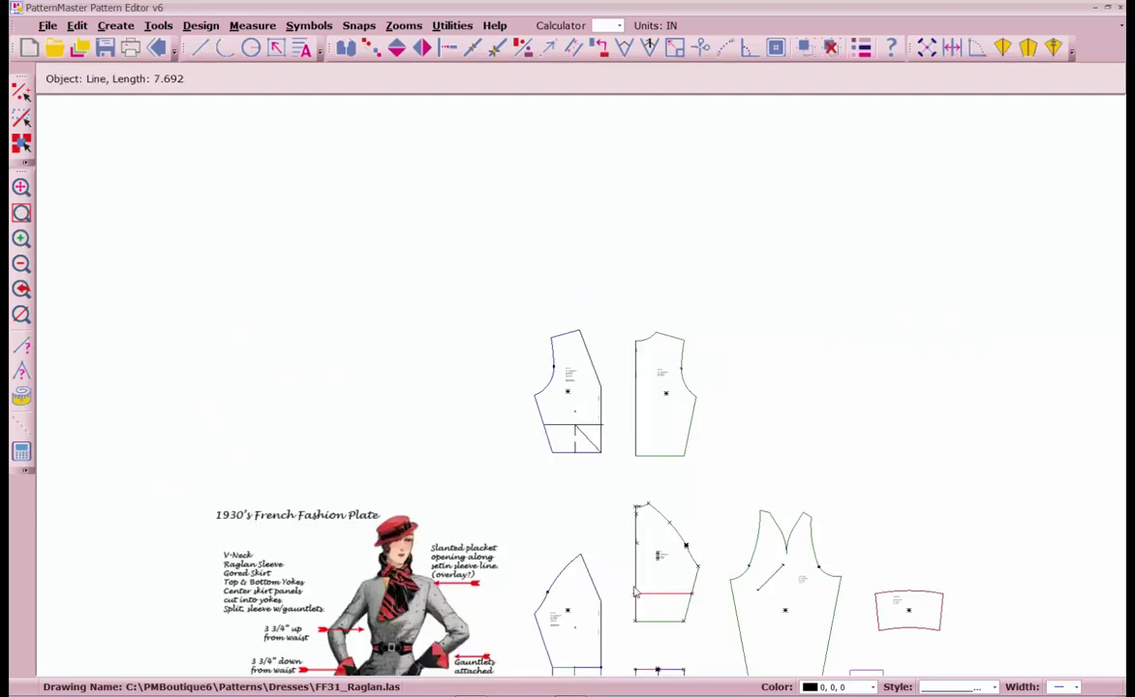
{"action": "key", "text": "l"}
{"action": "key", "text": "p"}
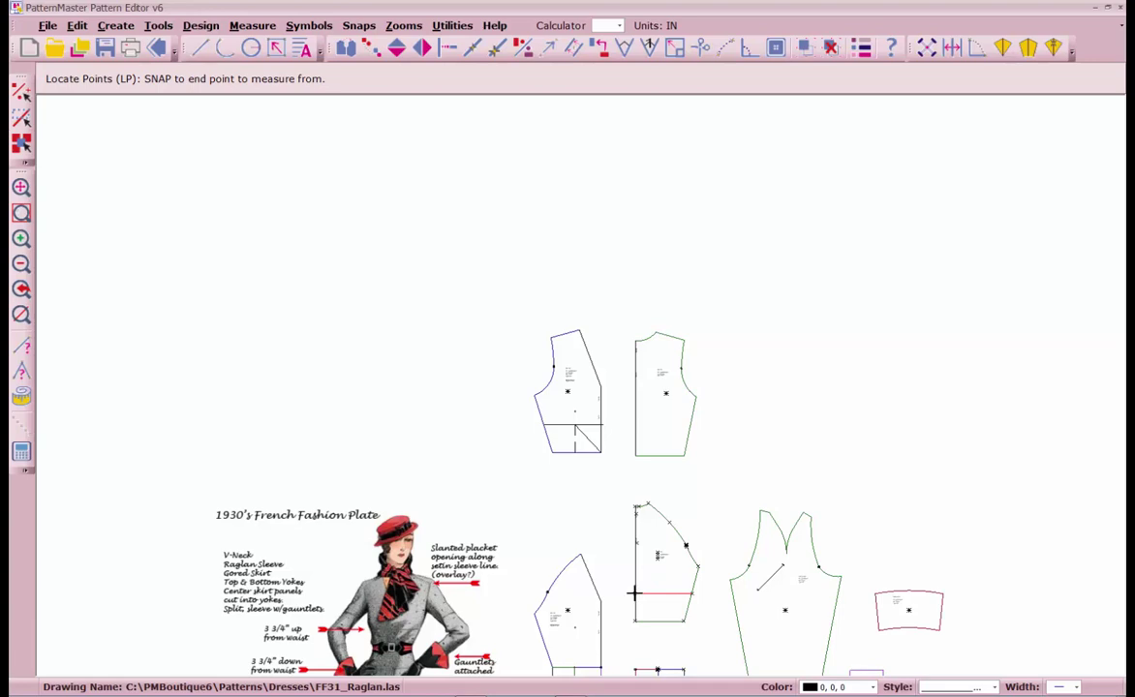
{"action": "left_click", "coordinate": [634, 593]}
{"action": "type", "text": "3.5"}
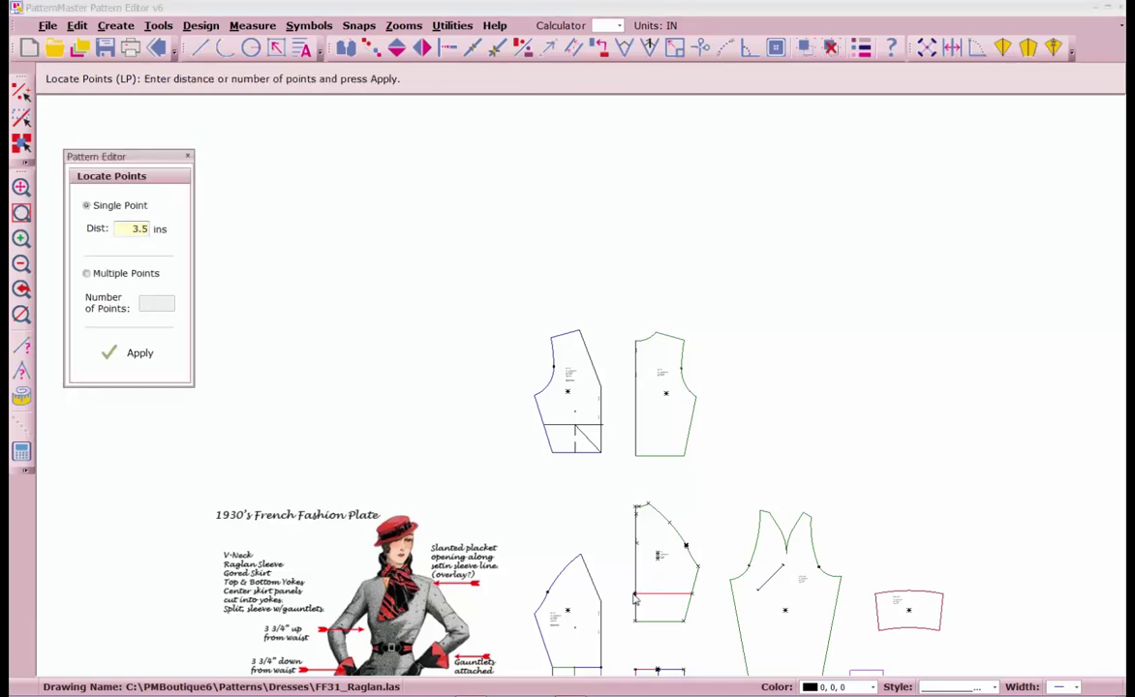
{"action": "key", "text": "Return"}
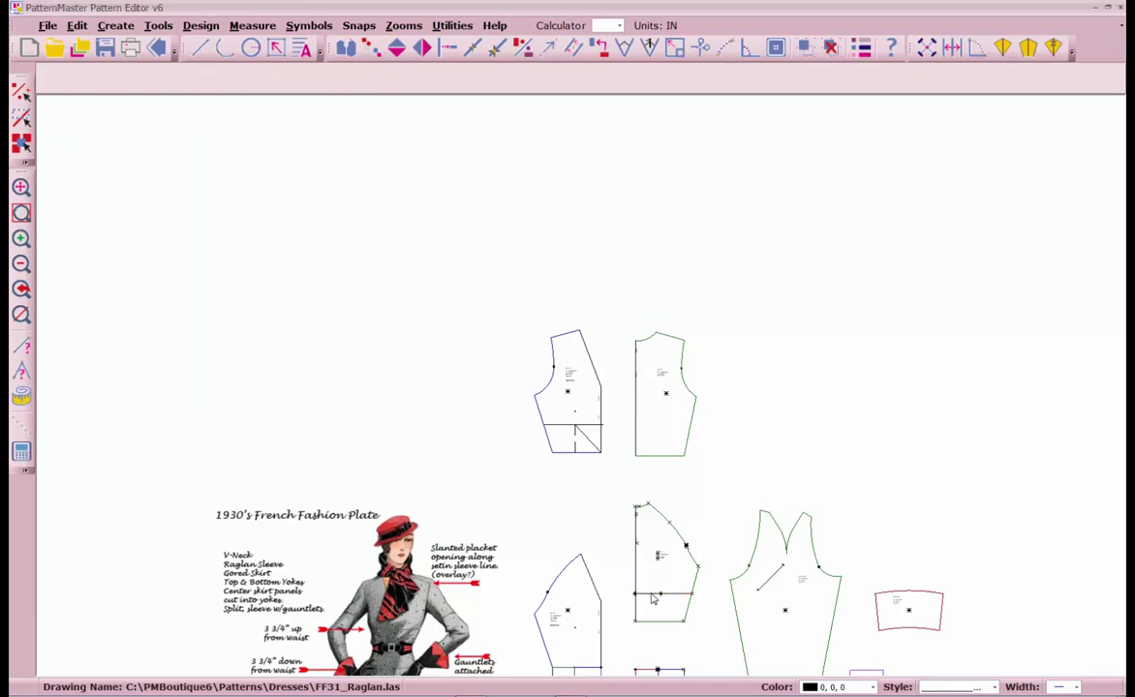
Step: From the located yoke point on the raglan back, draw a vertical line to the waist and a diagonal line to the center back waist corner
{"action": "scroll", "coordinate": [639, 598], "scroll_direction": "up", "scroll_amount": 3}
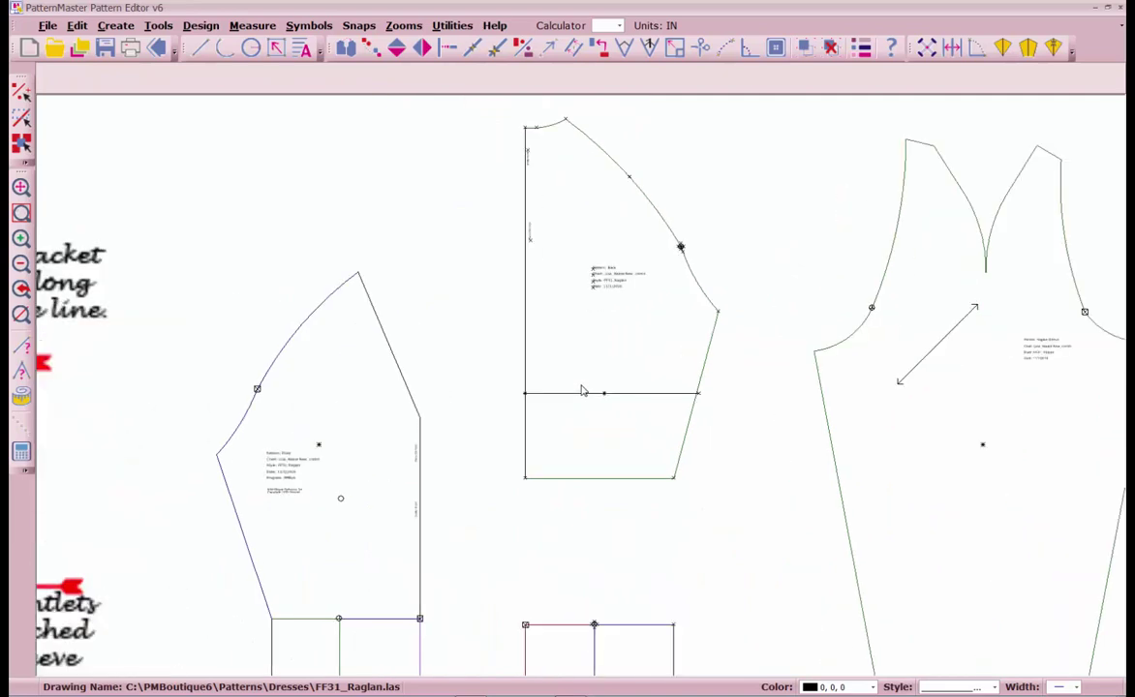
{"action": "key", "text": "l"}
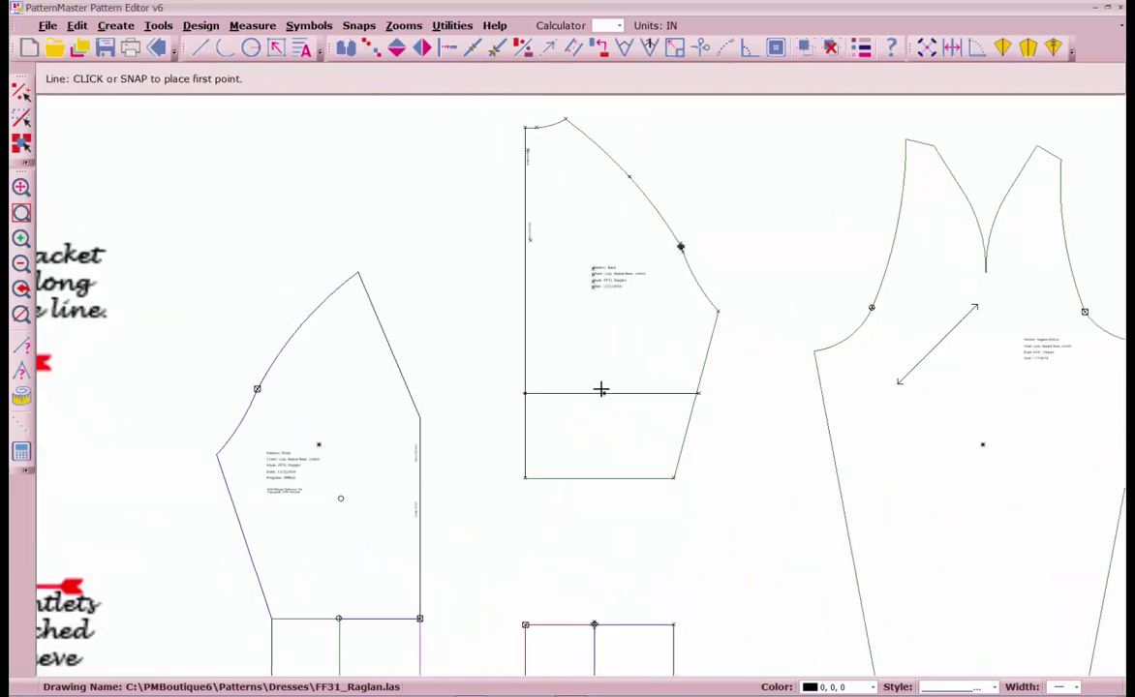
{"action": "left_click", "coordinate": [601, 391]}
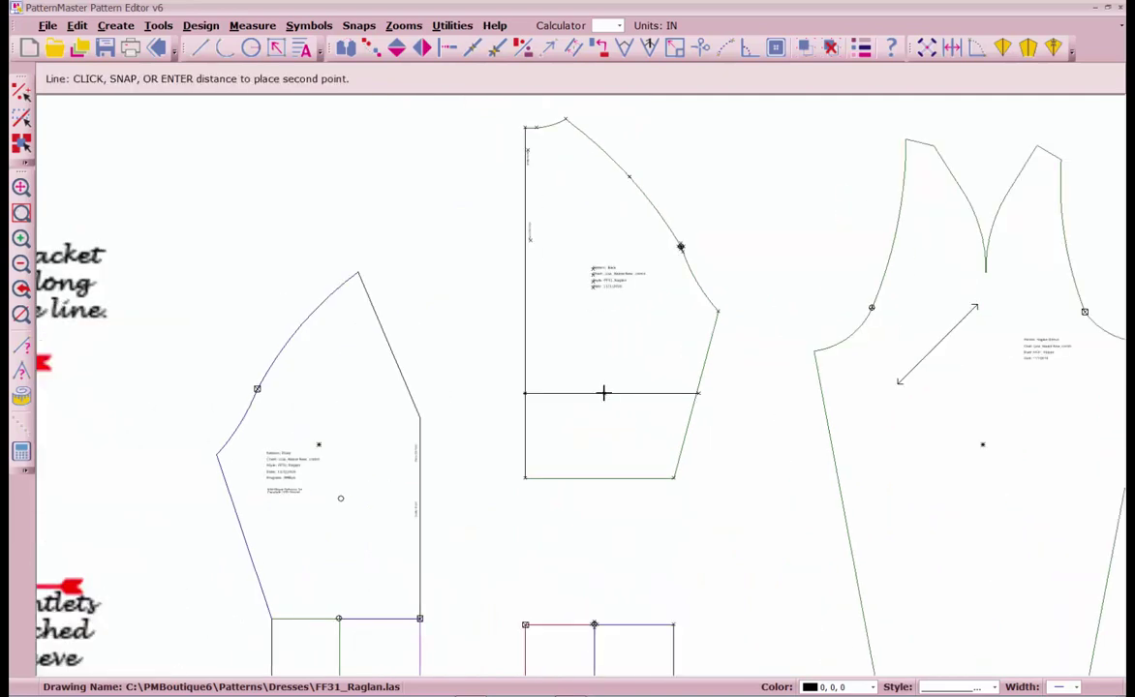
{"action": "left_click", "coordinate": [598, 477]}
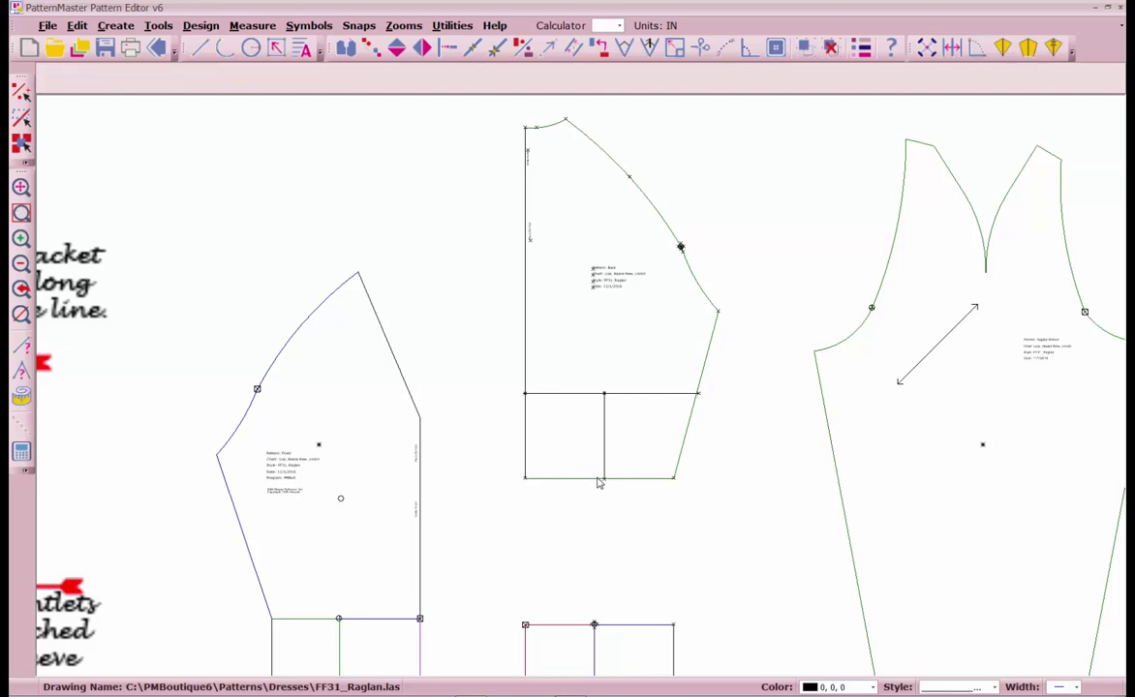
{"action": "key", "text": "space"}
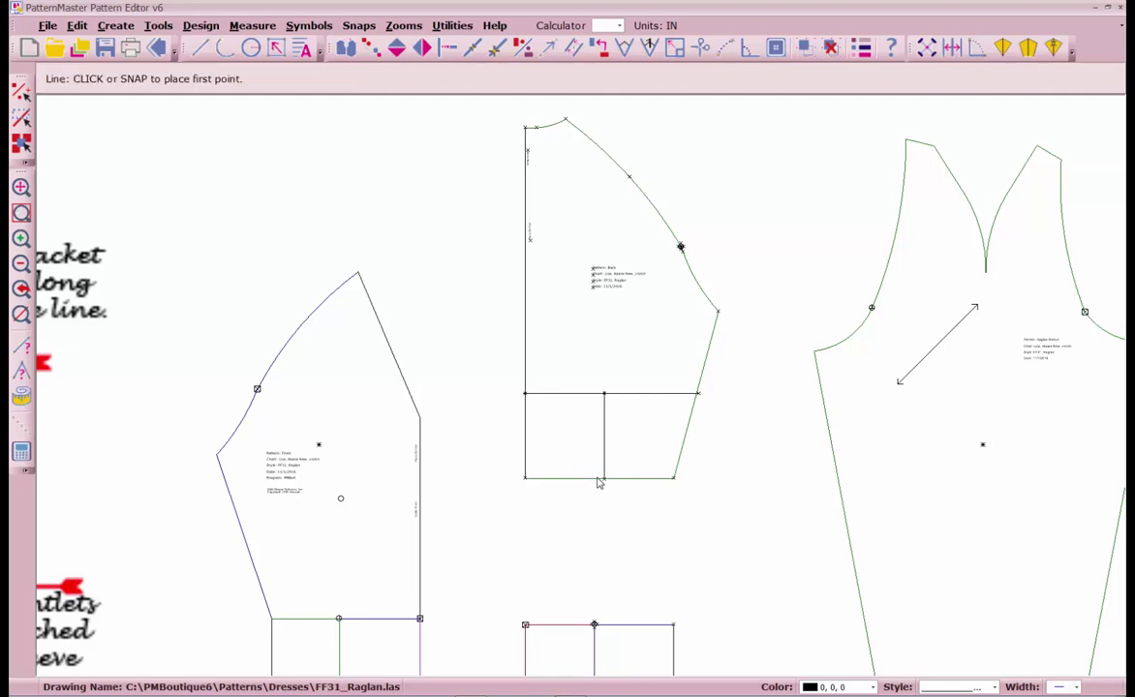
{"action": "left_click", "coordinate": [602, 391]}
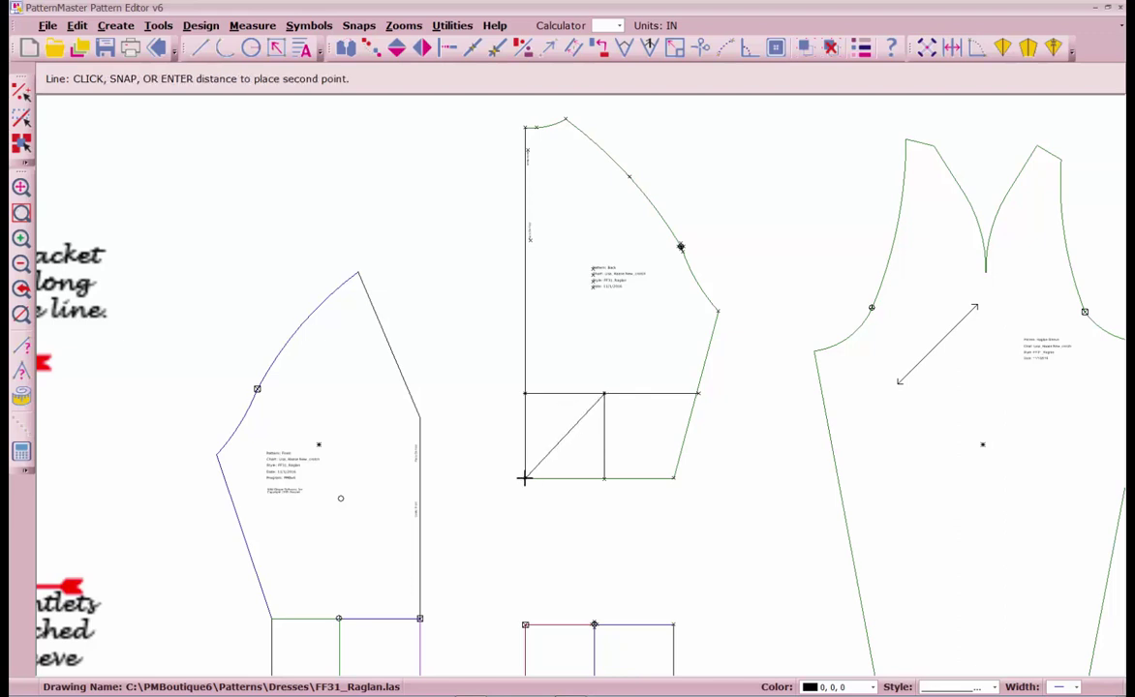
{"action": "left_click", "coordinate": [524, 477]}
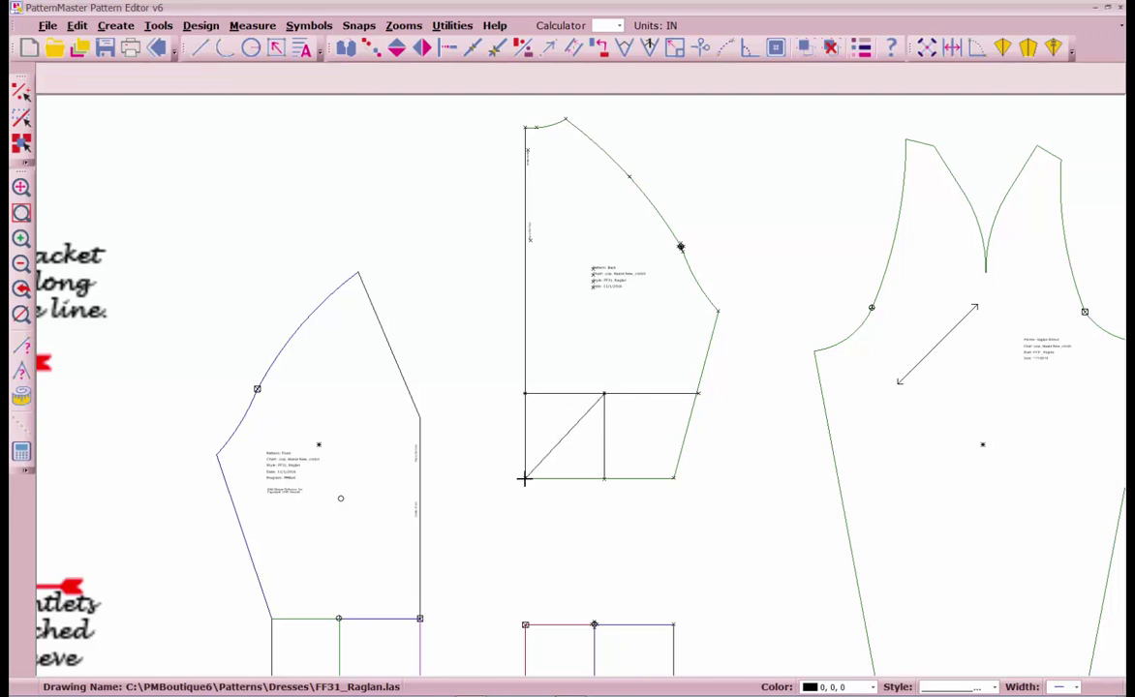
Step: Change the line style of the vertical line below the raglan back's yoke line to dashed
{"action": "left_click", "coordinate": [603, 460]}
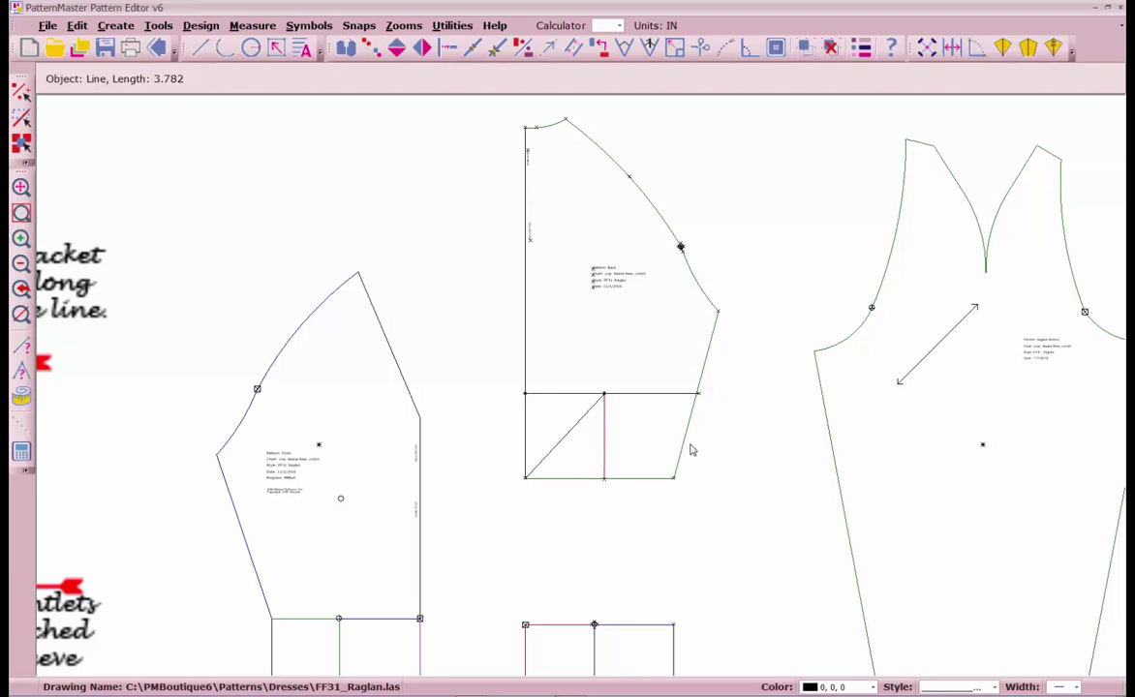
{"action": "key", "text": "c"}
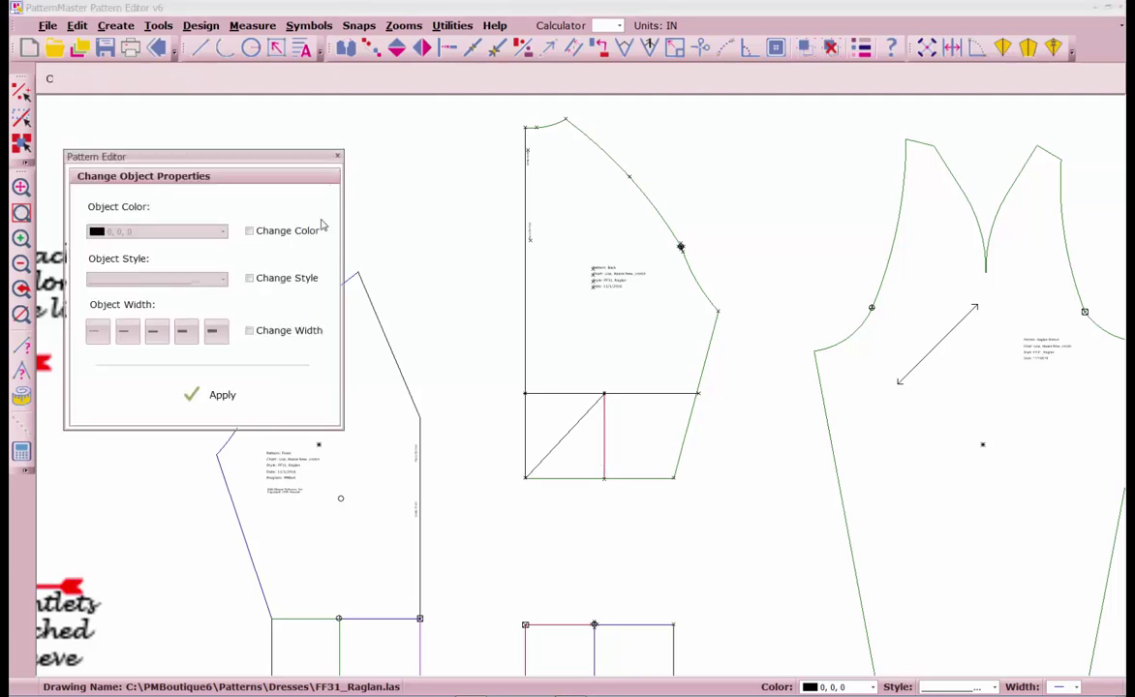
{"action": "left_click", "coordinate": [275, 279]}
{"action": "left_click", "coordinate": [223, 279]}
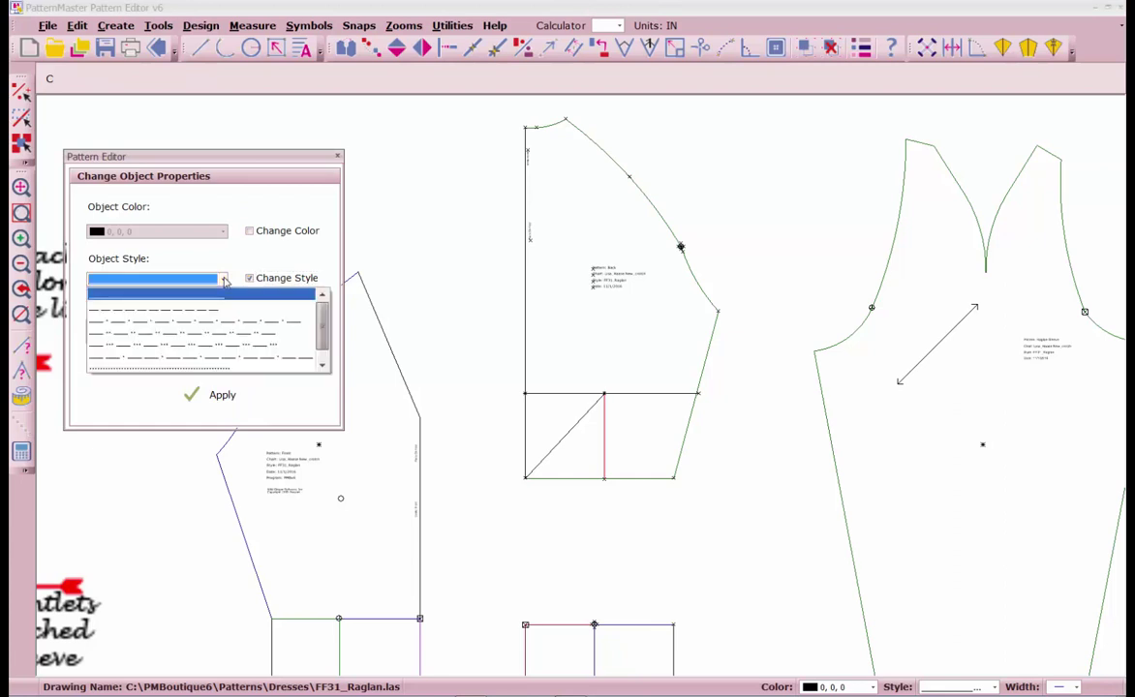
{"action": "left_click", "coordinate": [201, 307]}
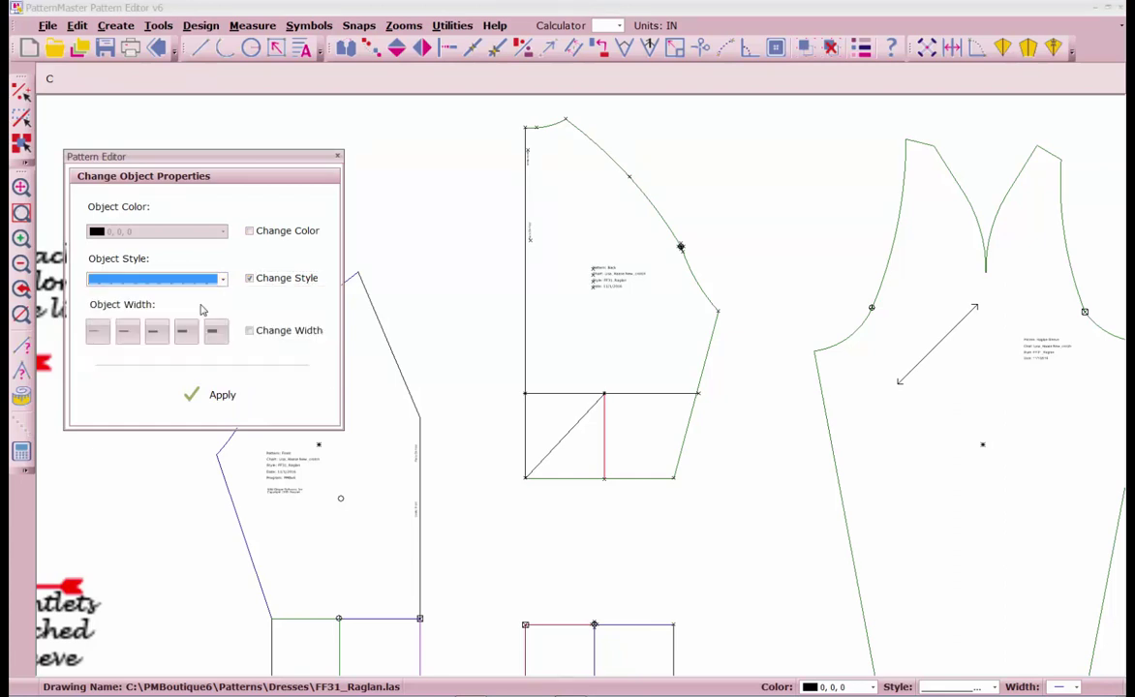
{"action": "left_click", "coordinate": [211, 397]}
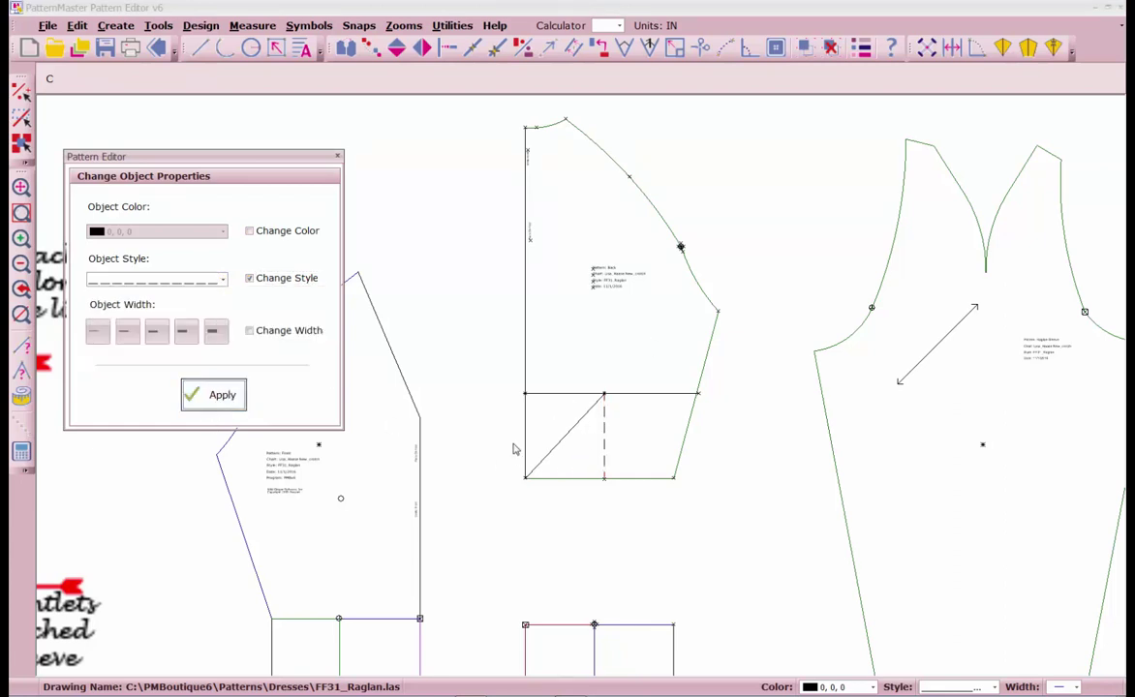
{"action": "left_click", "coordinate": [337, 157]}
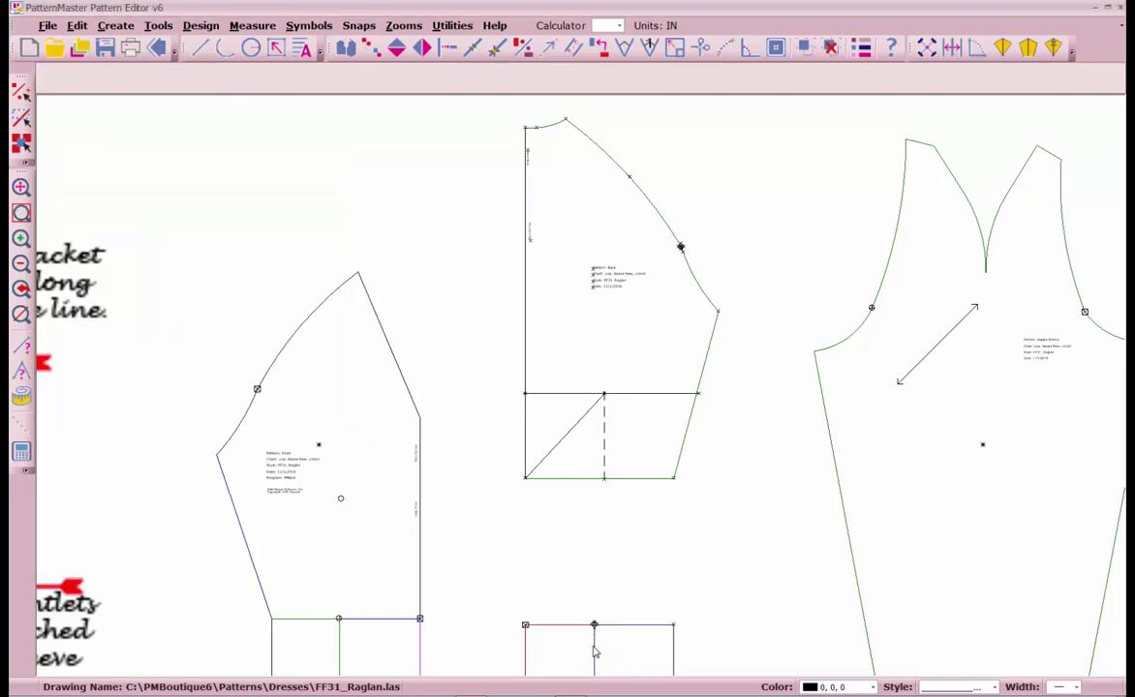
Step: Group the raglan back bodice with its yoke lines as one symbol and move it straight down to meet the back skirt's waistline
{"action": "scroll", "coordinate": [543, 539], "scroll_direction": "up", "scroll_amount": 1}
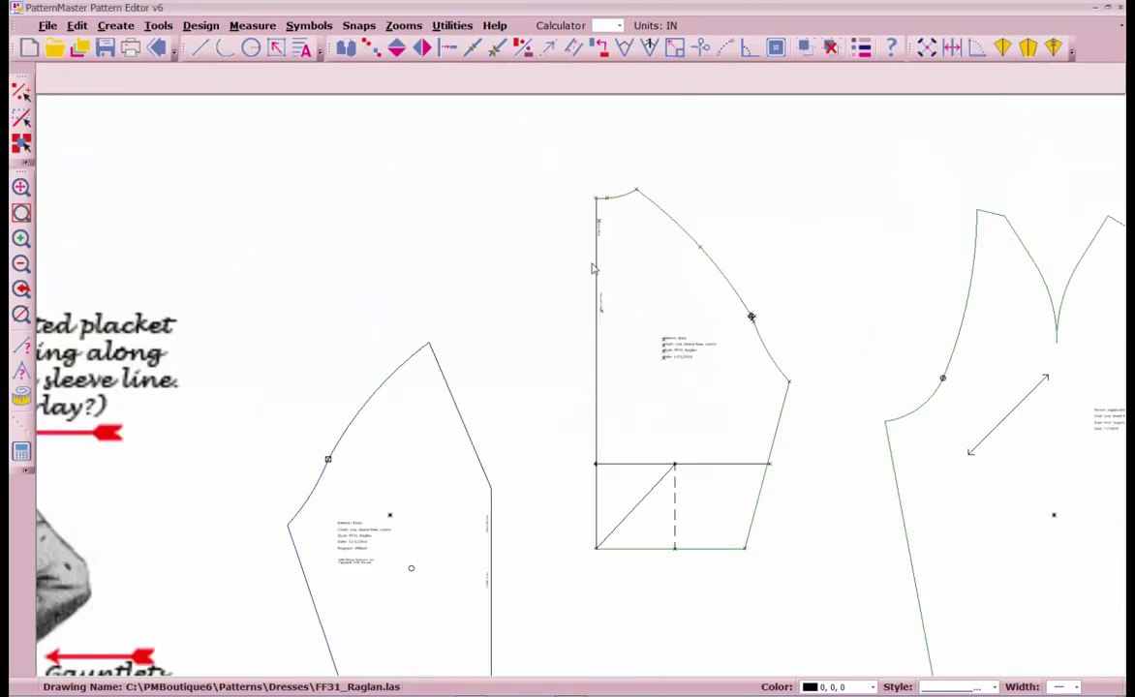
{"action": "left_click_drag", "start_coordinate": [567, 134], "coordinate": [803, 604]}
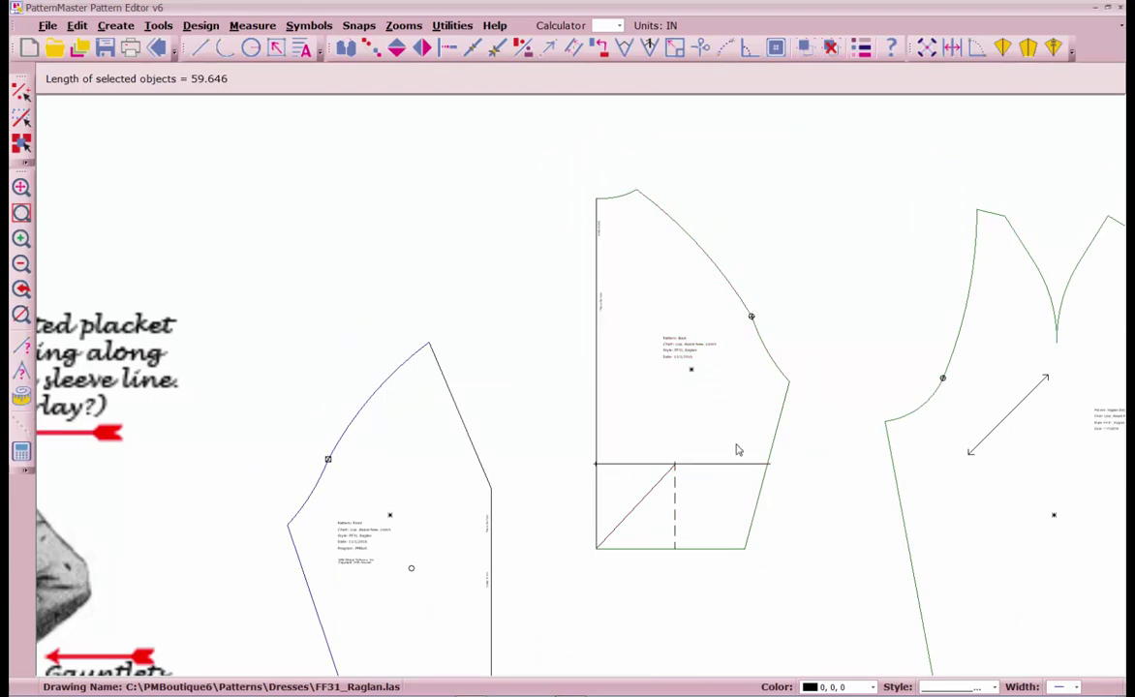
{"action": "scroll", "coordinate": [675, 346], "scroll_direction": "down", "scroll_amount": 2}
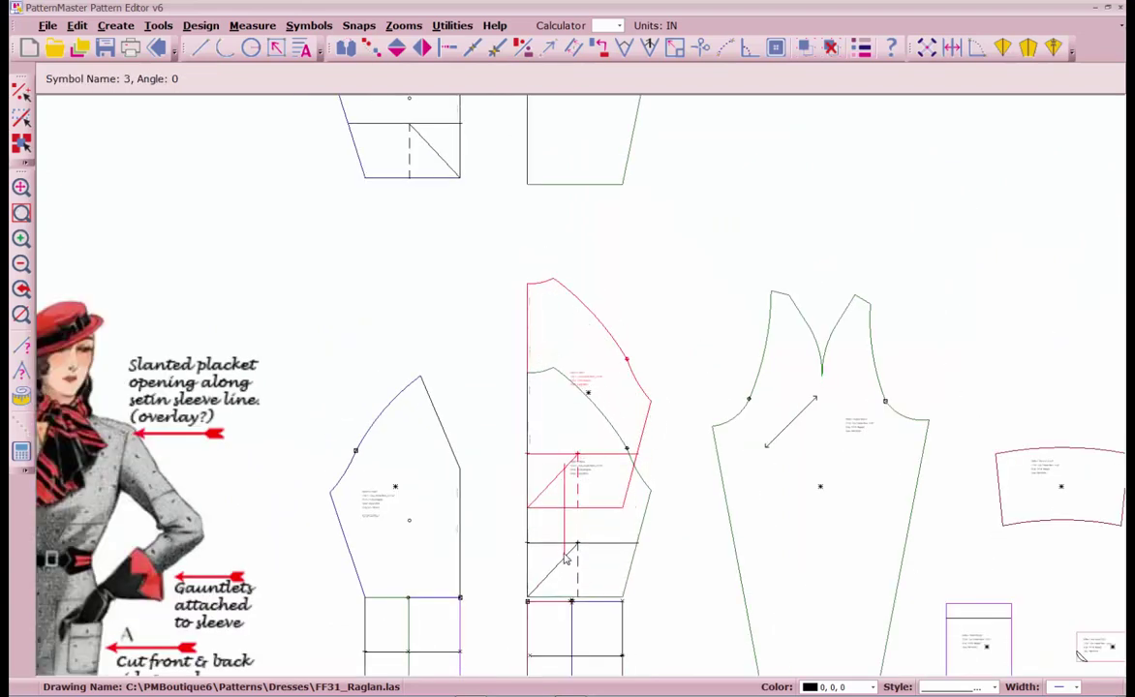
{"action": "left_click", "coordinate": [568, 560]}
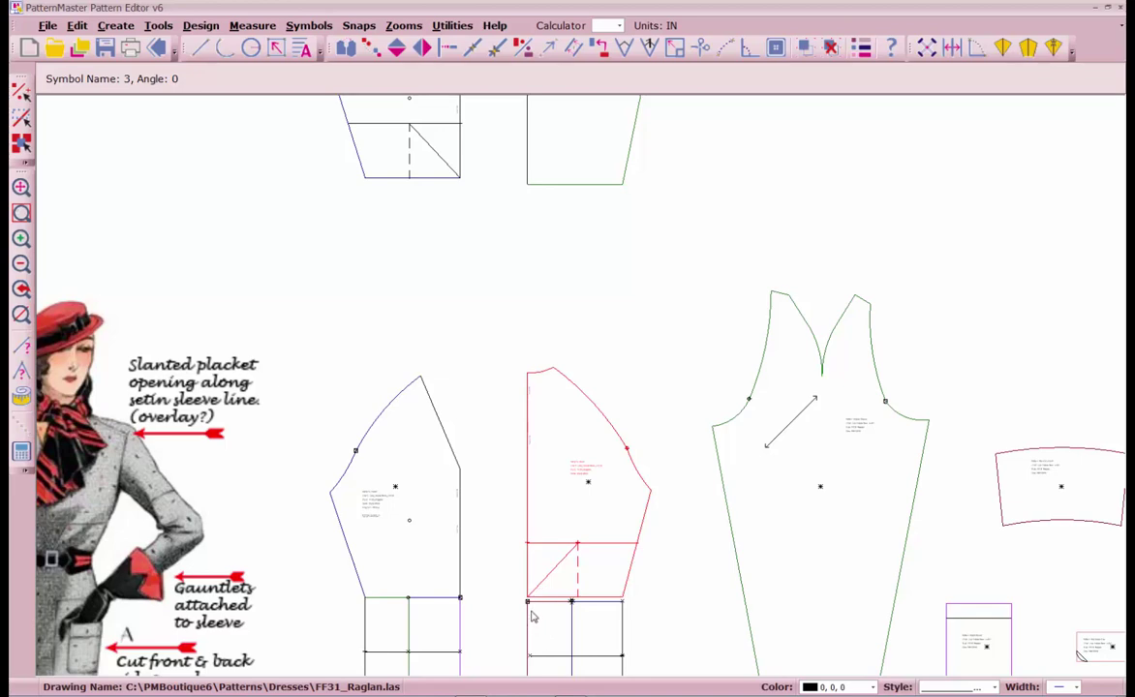
{"action": "scroll", "coordinate": [520, 602], "scroll_direction": "up", "scroll_amount": 5}
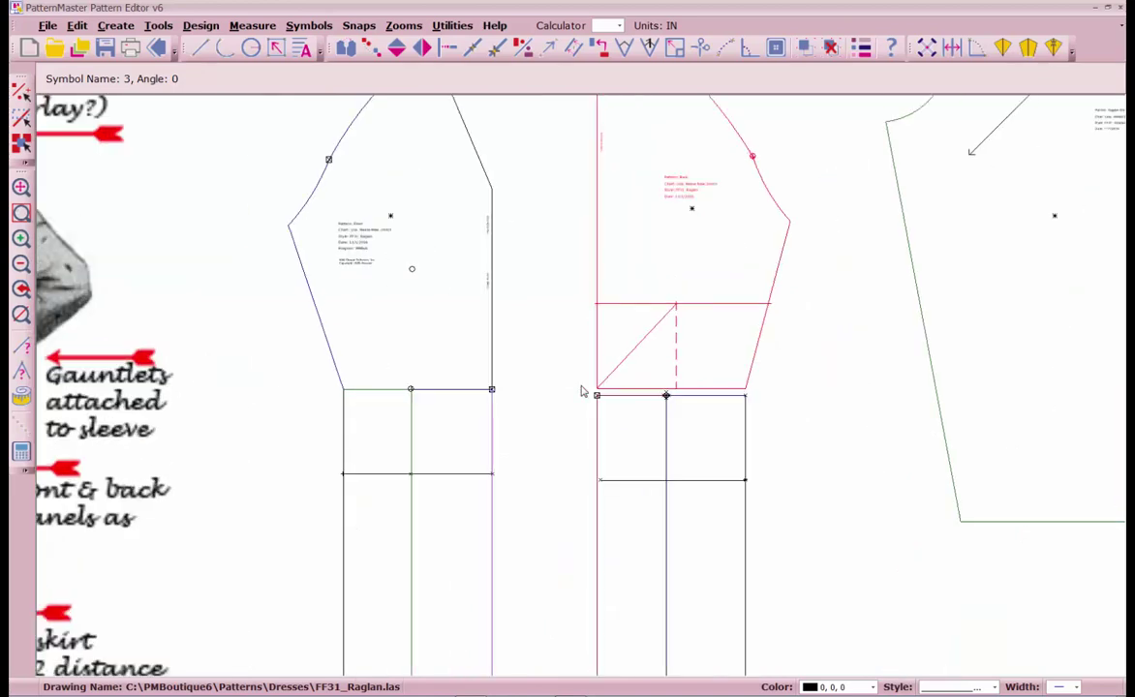
{"action": "scroll", "coordinate": [581, 391], "scroll_direction": "up", "scroll_amount": 1}
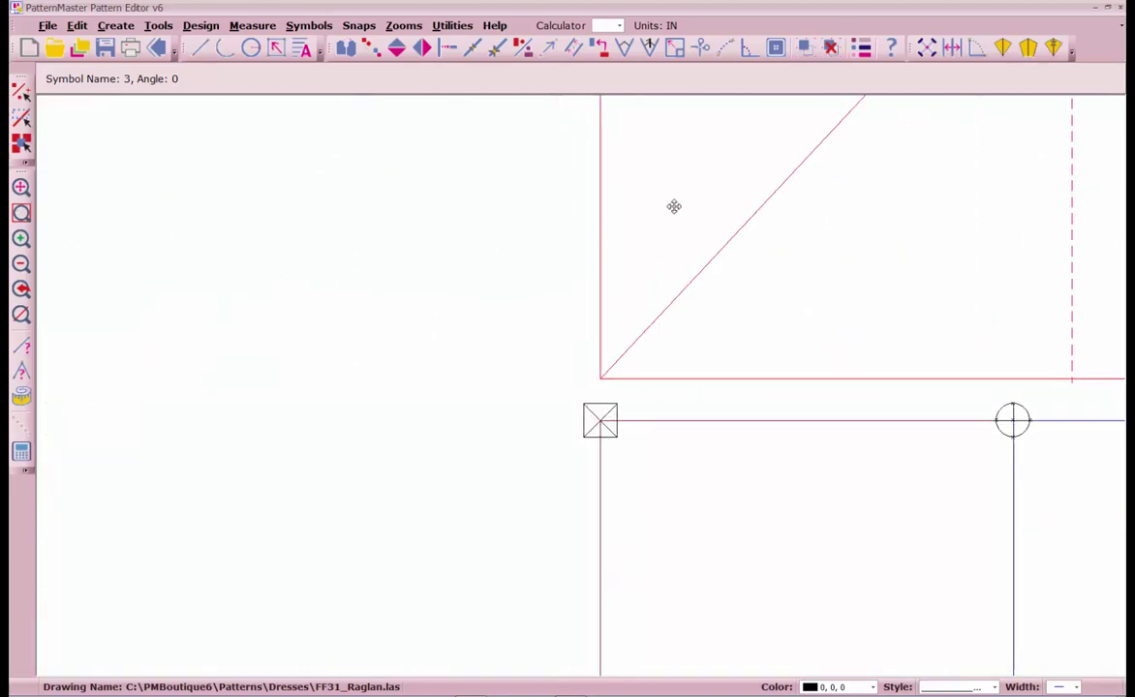
{"action": "left_click", "coordinate": [640, 240]}
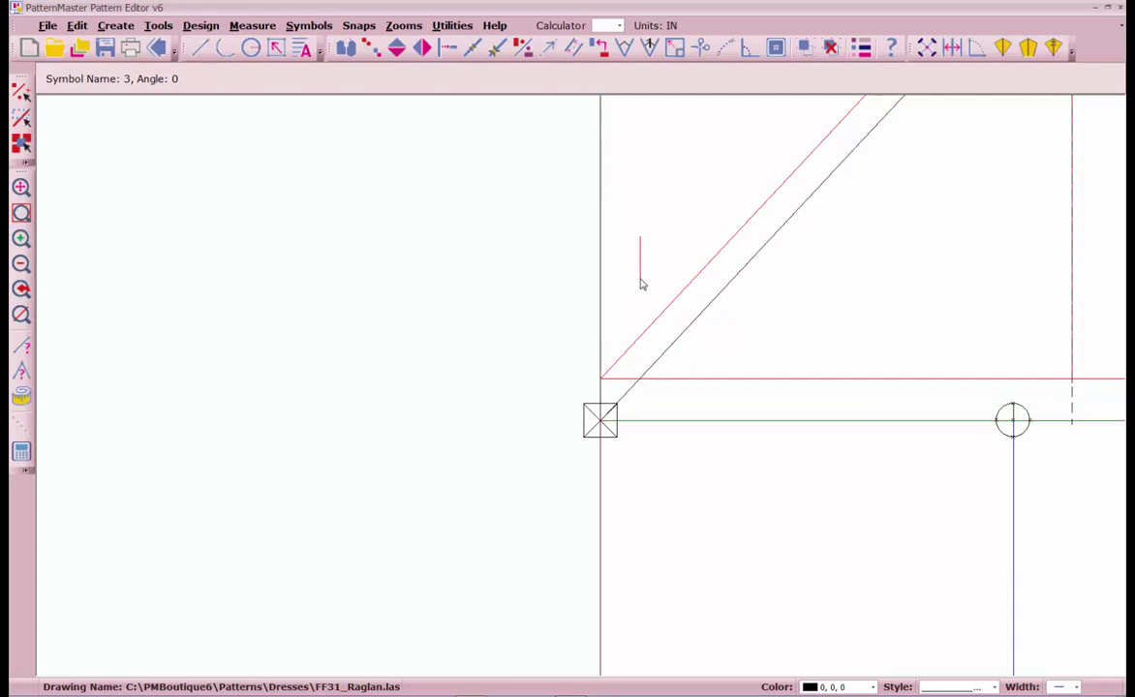
{"action": "left_click", "coordinate": [640, 284]}
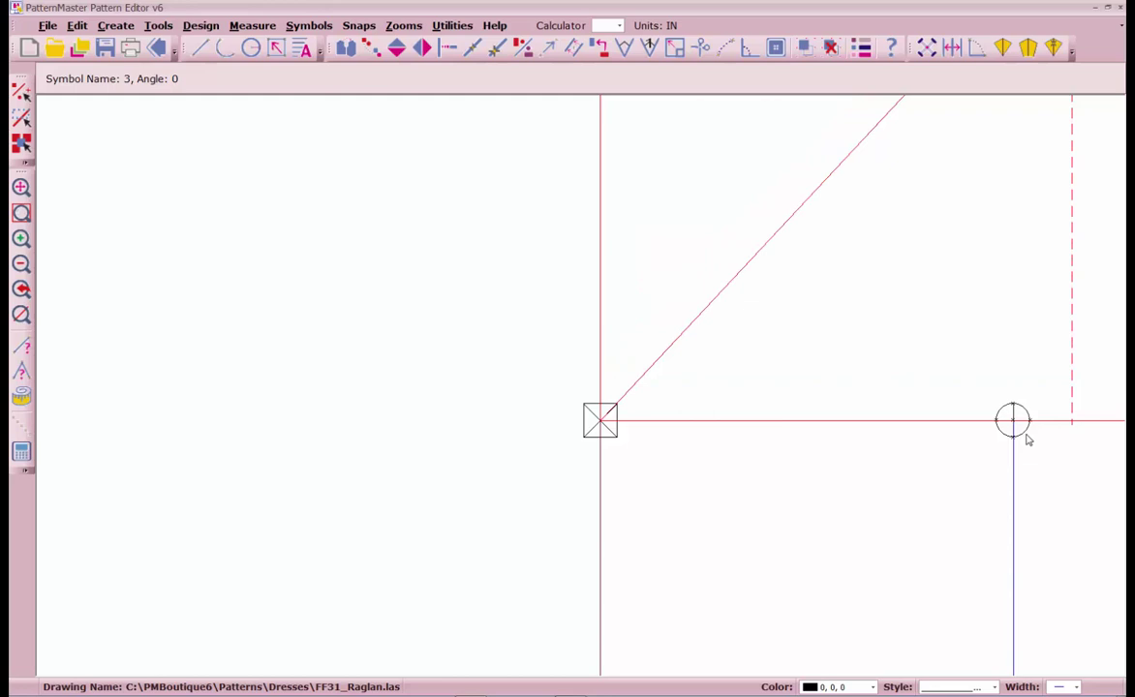
Step: Measure the distance along the back waist between the skirt panel seam and the bodice's dashed vertical line
{"action": "key", "text": "m"}
{"action": "key", "text": "s"}
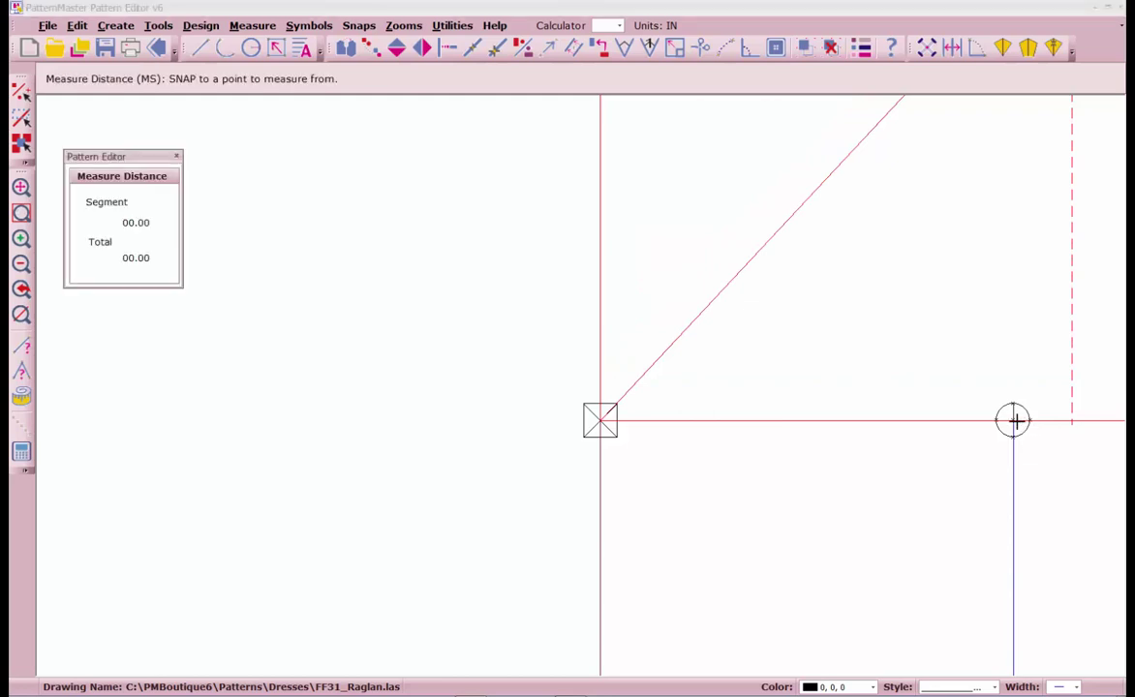
{"action": "left_click", "coordinate": [1071, 421]}
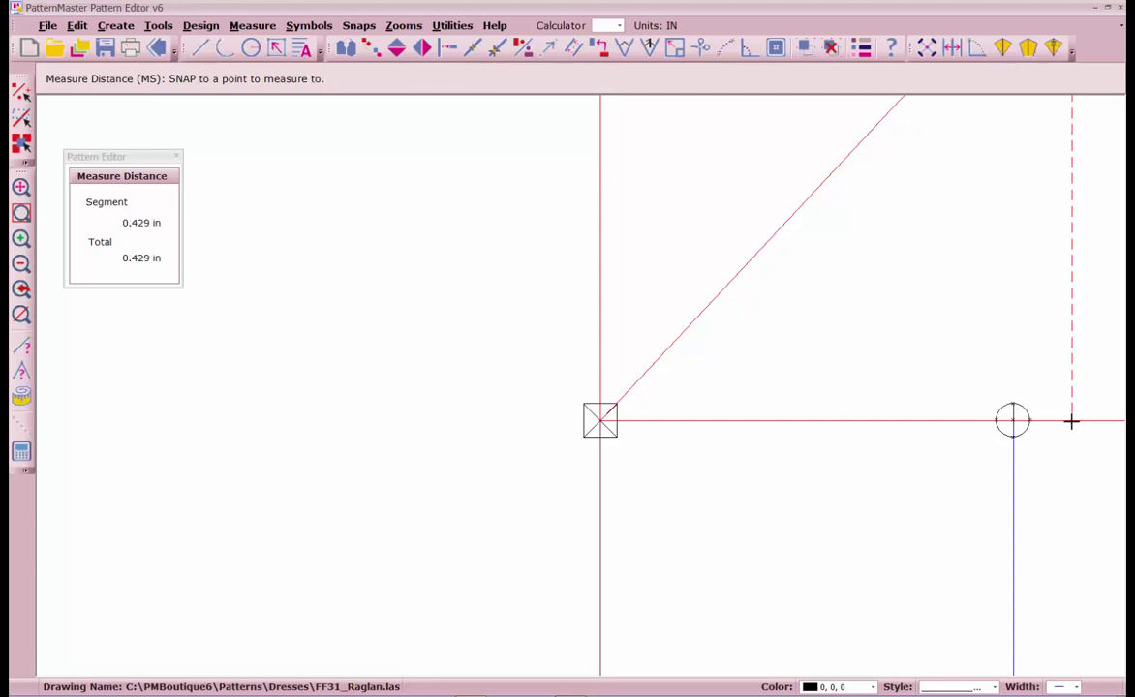
{"action": "right_click", "coordinate": [1071, 421]}
{"action": "scroll", "coordinate": [583, 391], "scroll_direction": "down", "scroll_amount": 4}
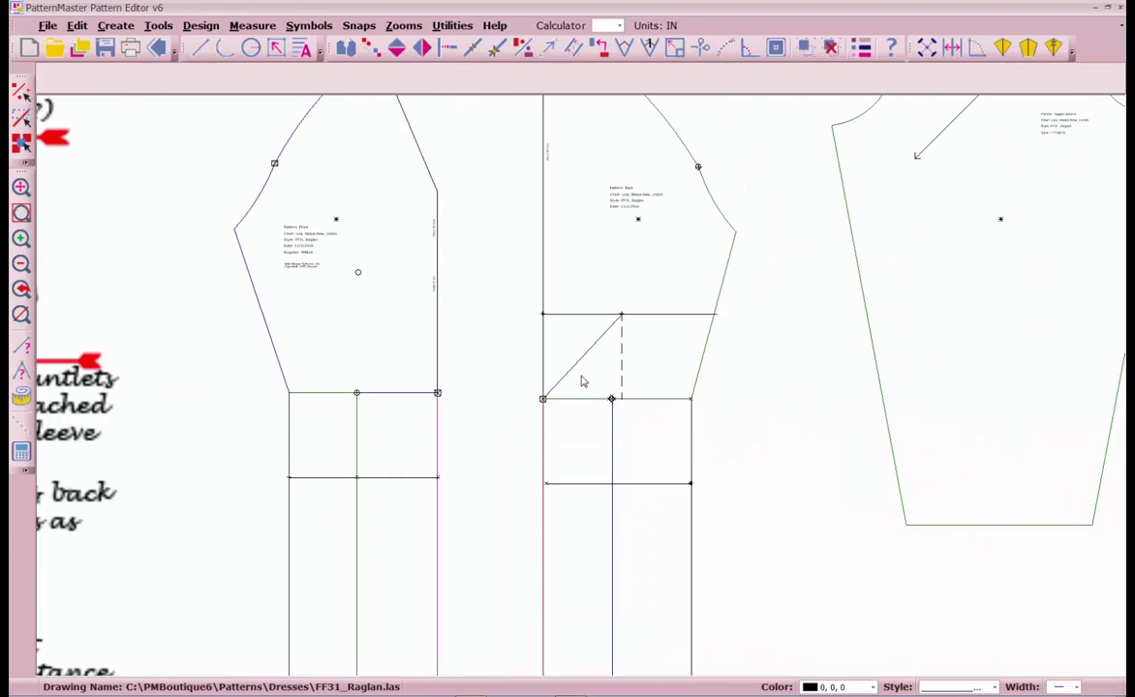
{"action": "scroll", "coordinate": [538, 358], "scroll_direction": "down", "scroll_amount": 3}
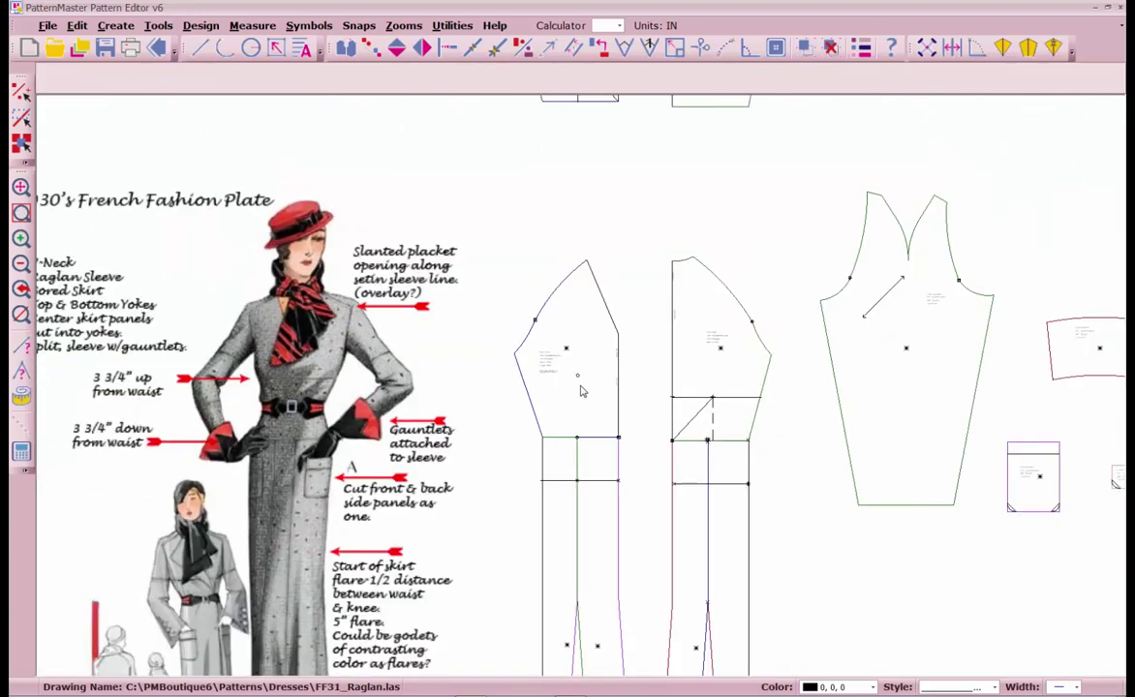
{"action": "scroll", "coordinate": [507, 349], "scroll_direction": "down", "scroll_amount": 2}
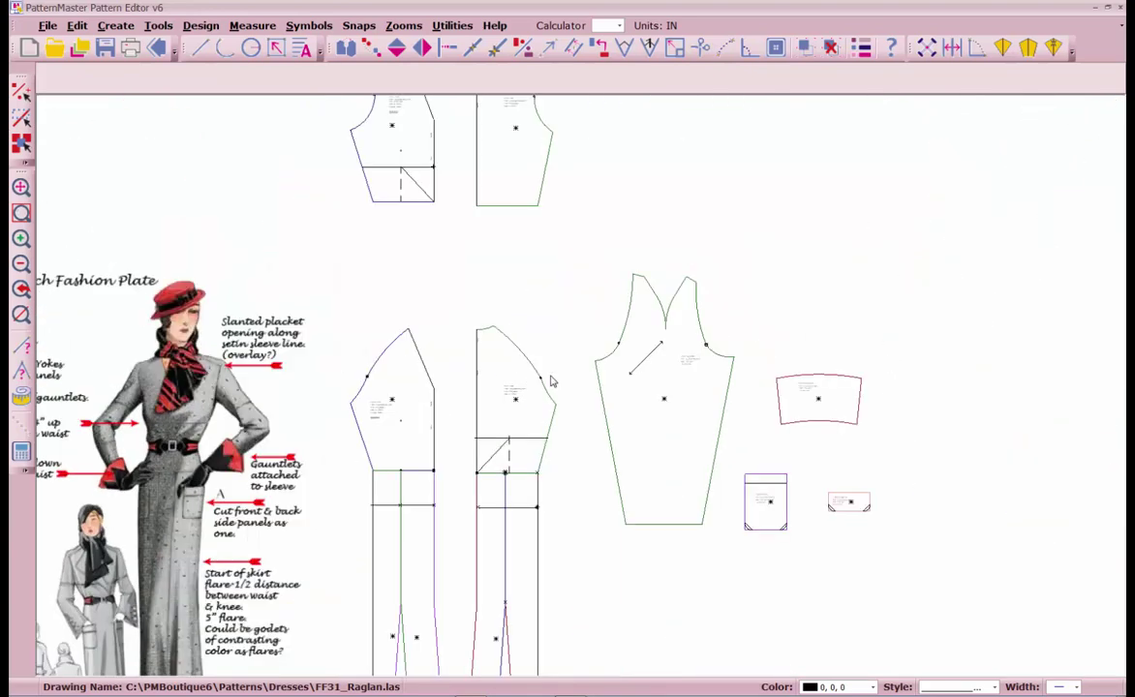
Step: Ungroup the classic front bodice symbol into its separate lines and points
{"action": "left_click", "coordinate": [402, 163]}
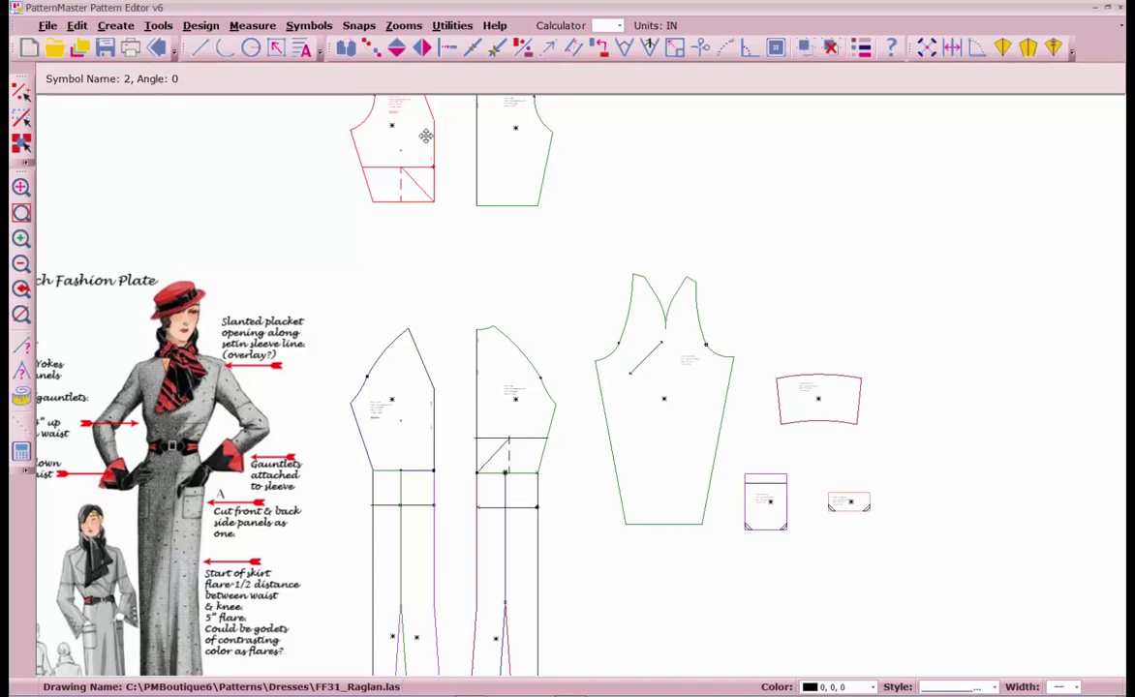
{"action": "scroll", "coordinate": [414, 161], "scroll_direction": "up", "scroll_amount": 3}
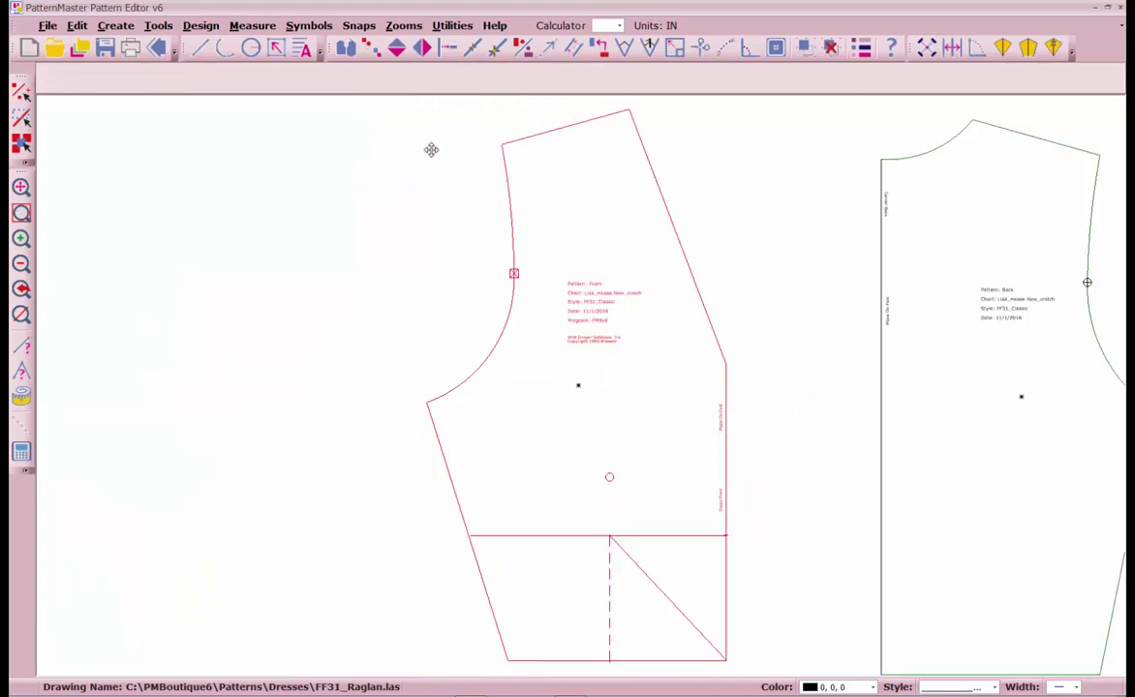
{"action": "left_click", "coordinate": [611, 175]}
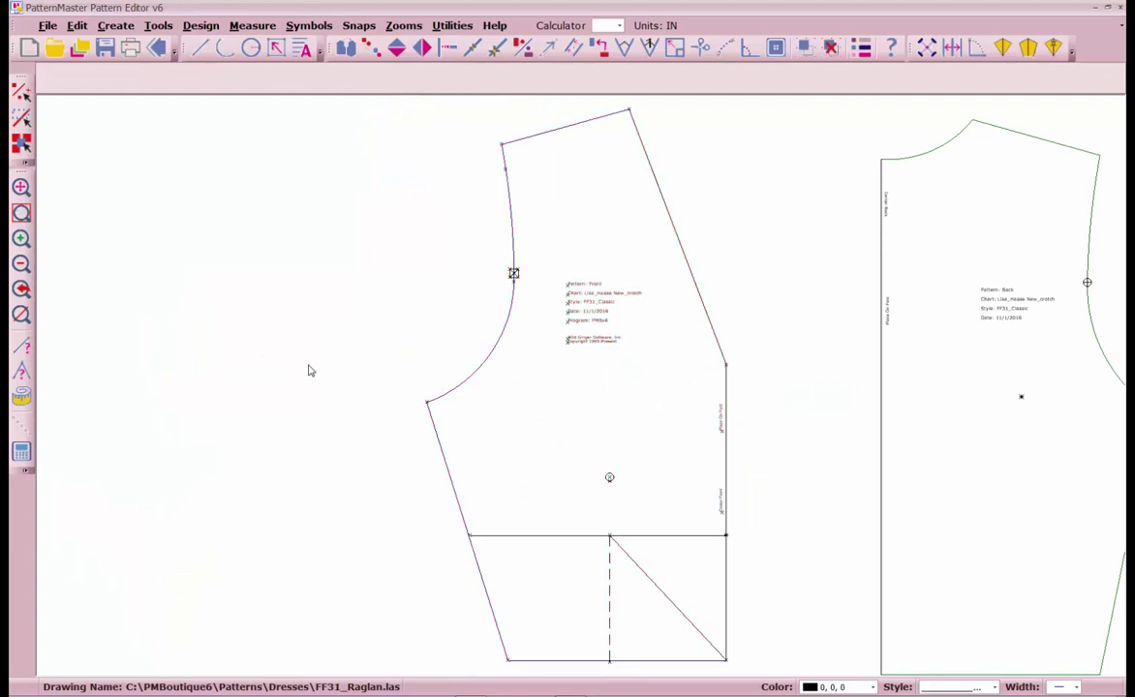
Step: Locate a point along the classic front's shoulder seam from the neck end and another 1.5 in down the armhole from the shoulder tip
{"action": "scroll", "coordinate": [301, 373], "scroll_direction": "left", "scroll_amount": 5}
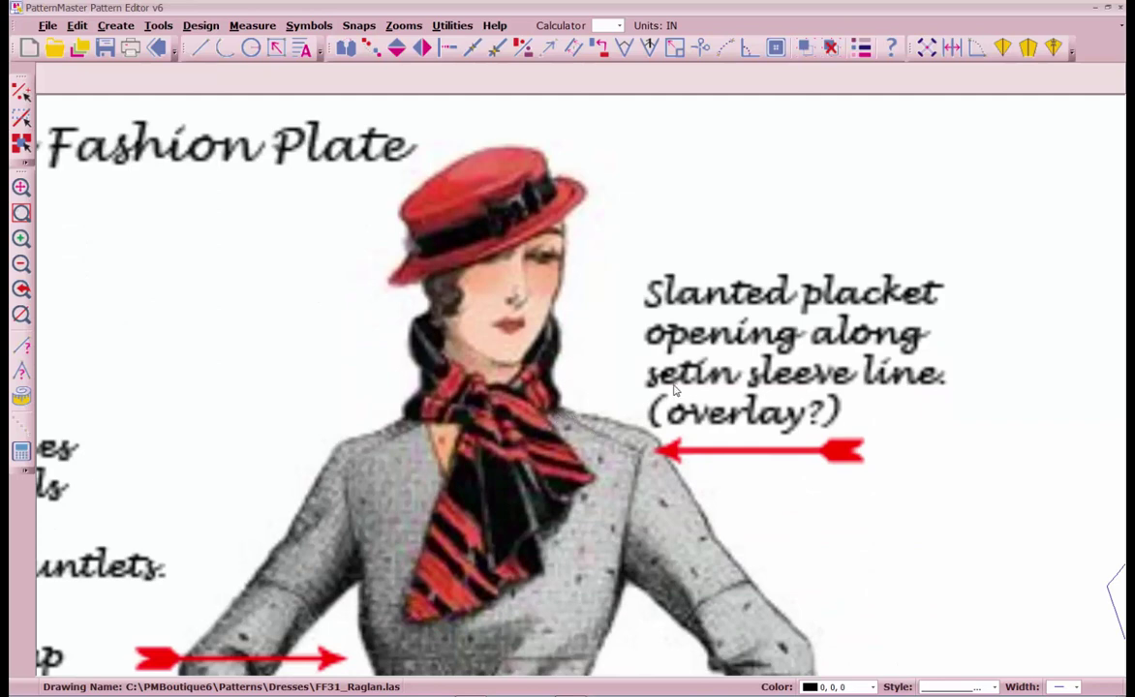
{"action": "scroll", "coordinate": [675, 390], "scroll_direction": "down", "scroll_amount": 3}
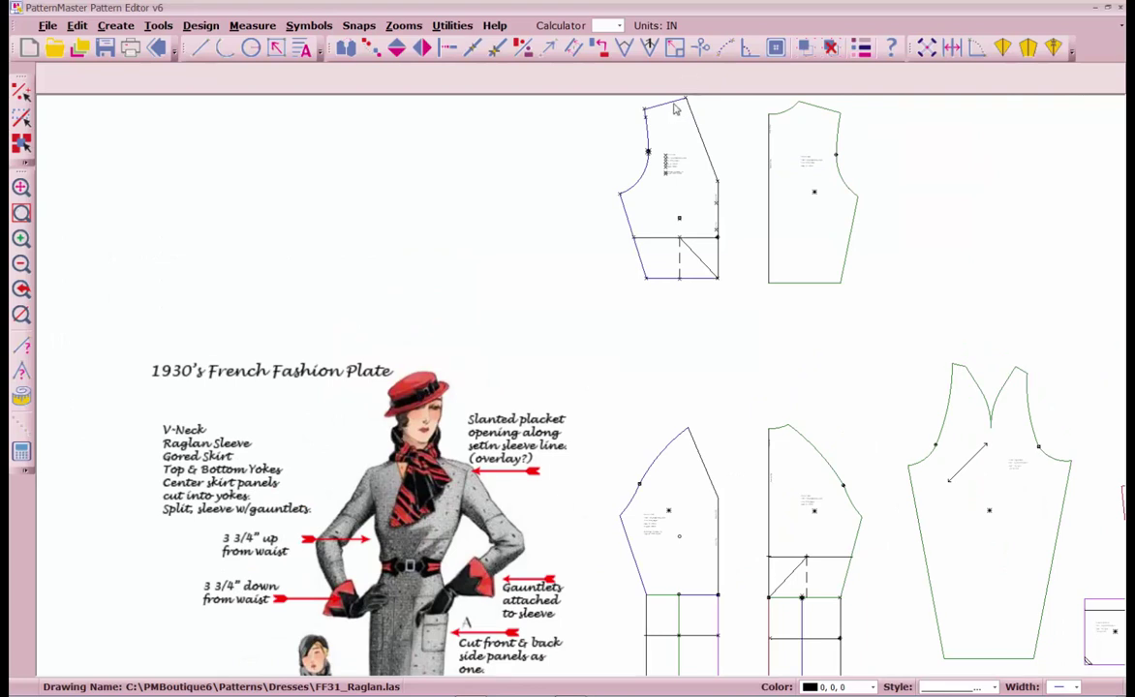
{"action": "left_click", "coordinate": [675, 109]}
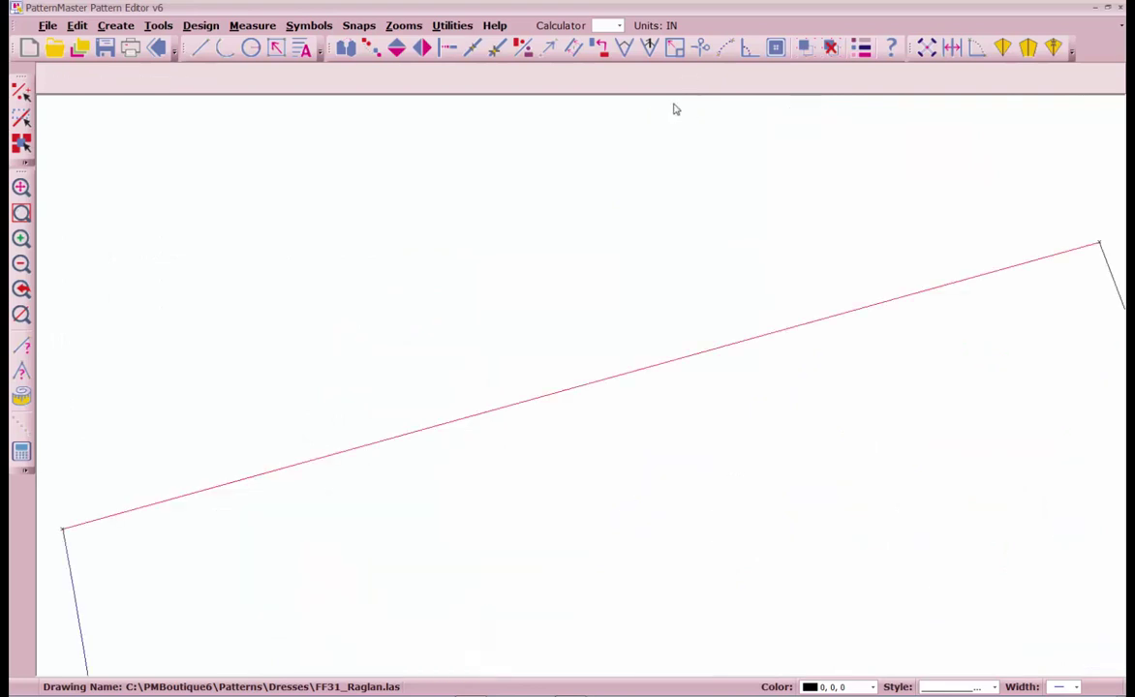
{"action": "scroll", "coordinate": [579, 384], "scroll_direction": "down", "scroll_amount": 3}
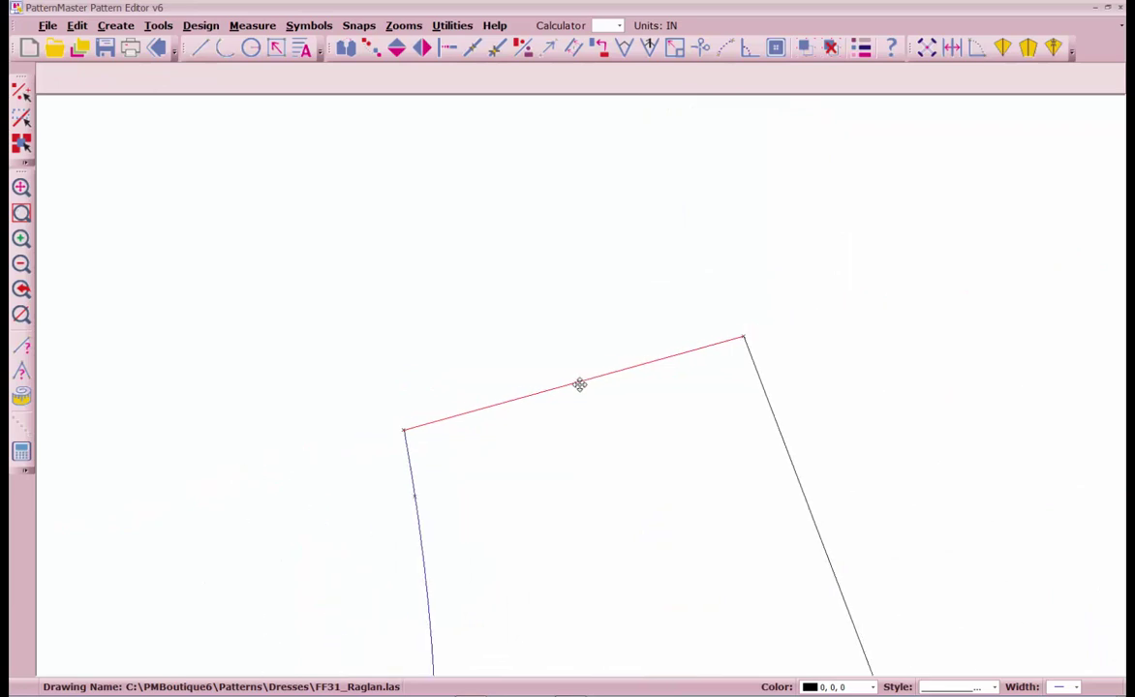
{"action": "key", "text": "l"}
{"action": "key", "text": "p"}
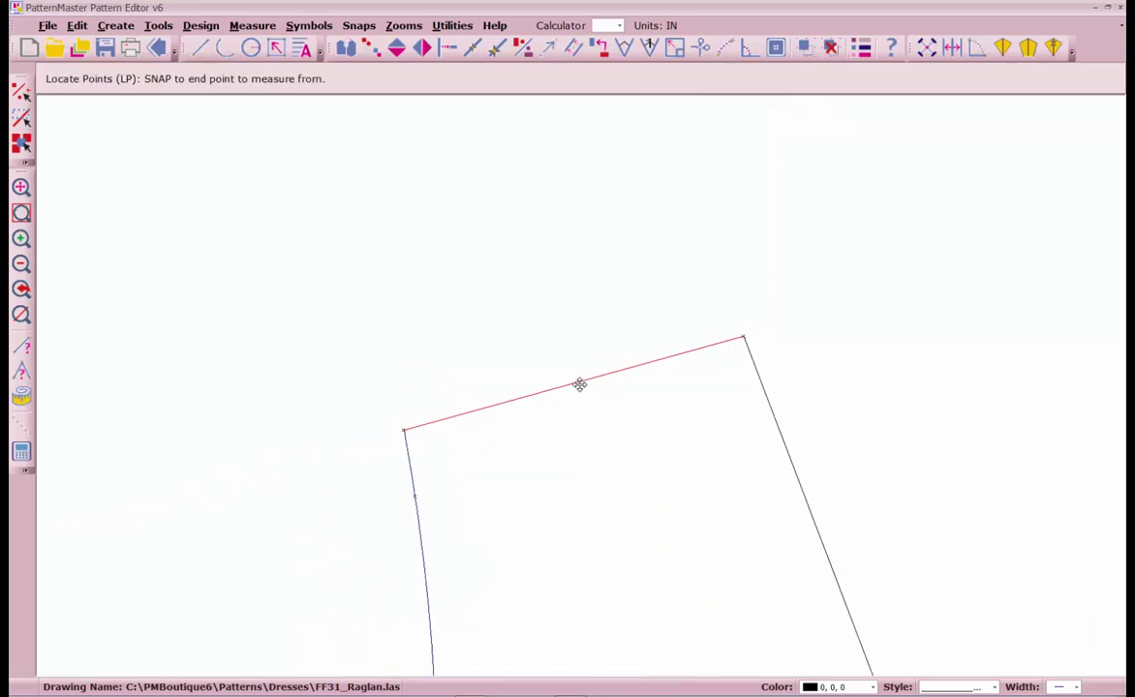
{"action": "left_click", "coordinate": [743, 335]}
{"action": "key", "text": "Return"}
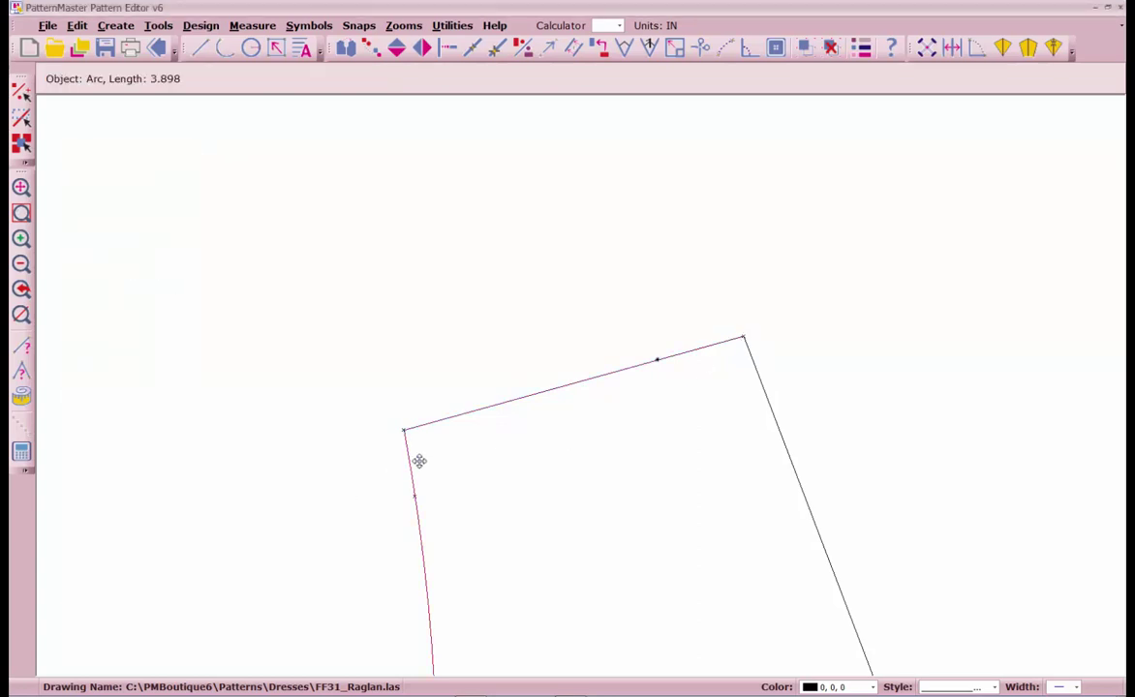
{"action": "key", "text": "Return"}
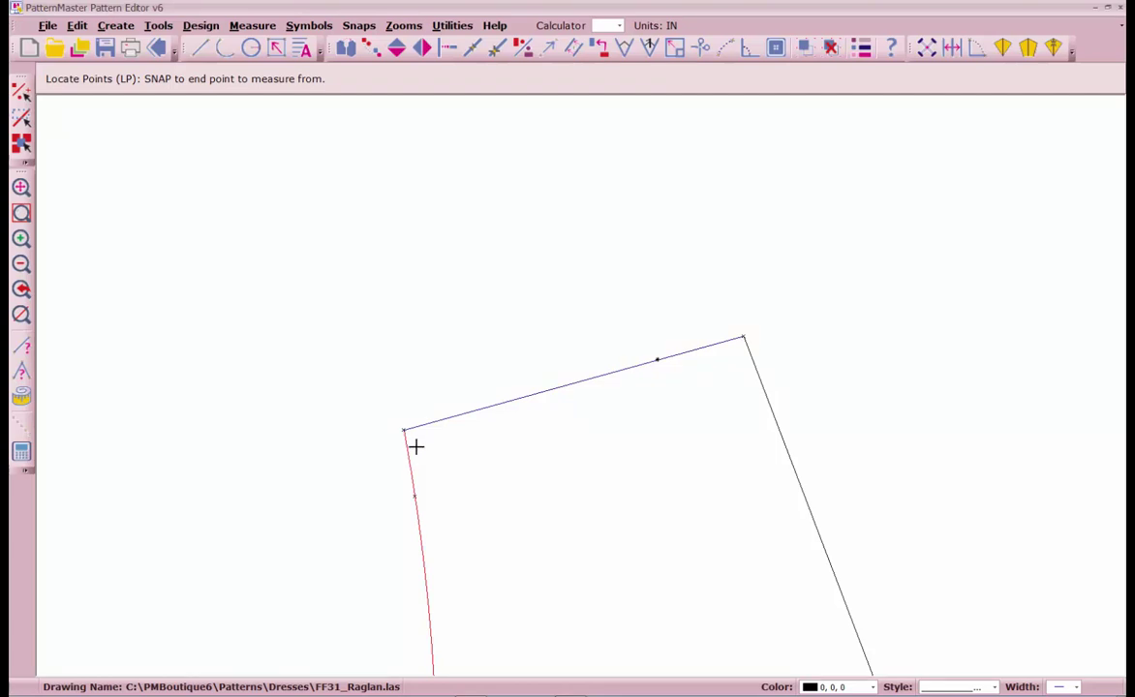
{"action": "left_click", "coordinate": [403, 427]}
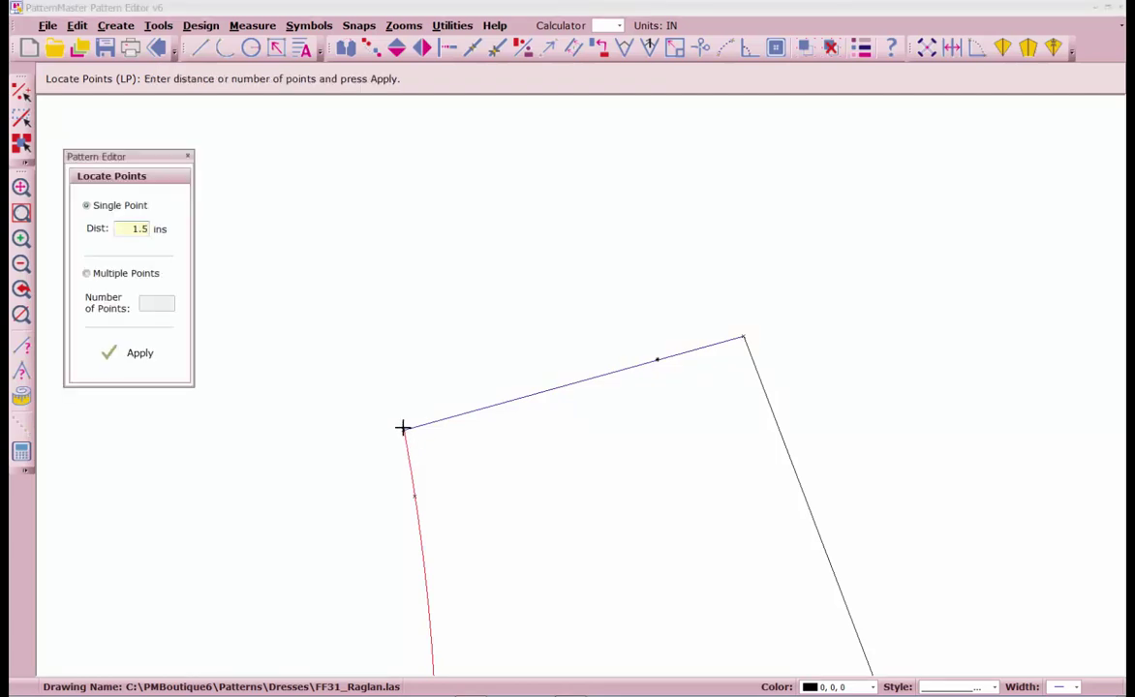
{"action": "key", "text": "Return"}
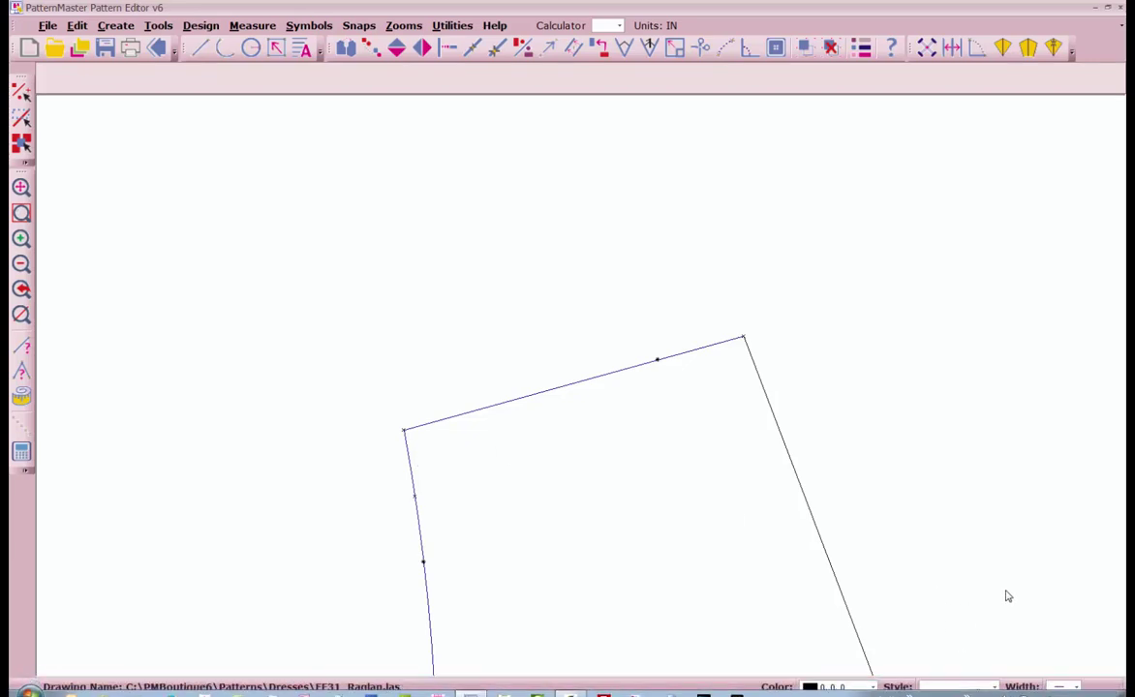
Step: Set the line style to dashed and draw a line from the located shoulder seam point to the located armhole point
{"action": "left_click", "coordinate": [995, 686]}
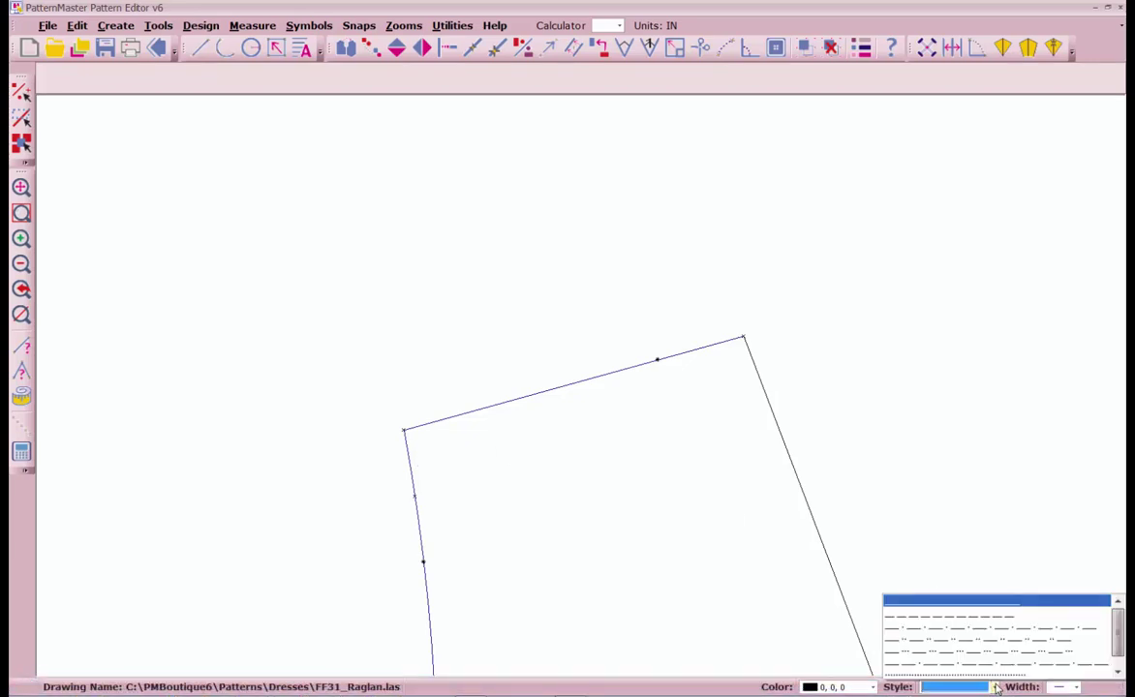
{"action": "left_click", "coordinate": [962, 614]}
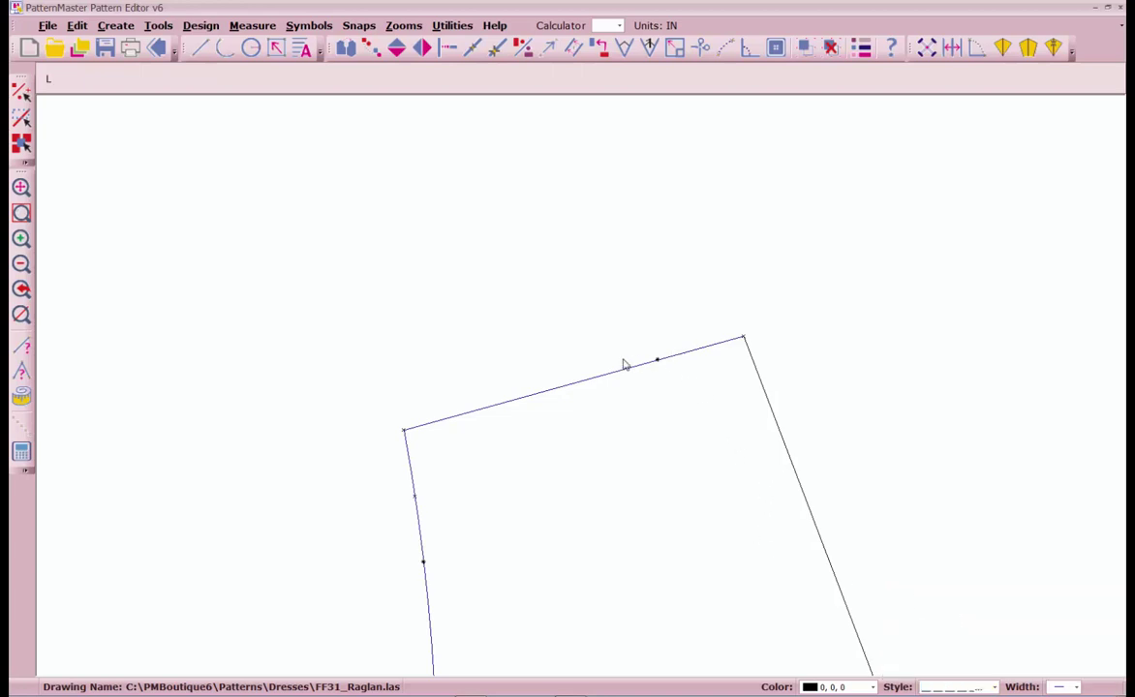
{"action": "type", "text": "L"}
{"action": "key", "text": "Return"}
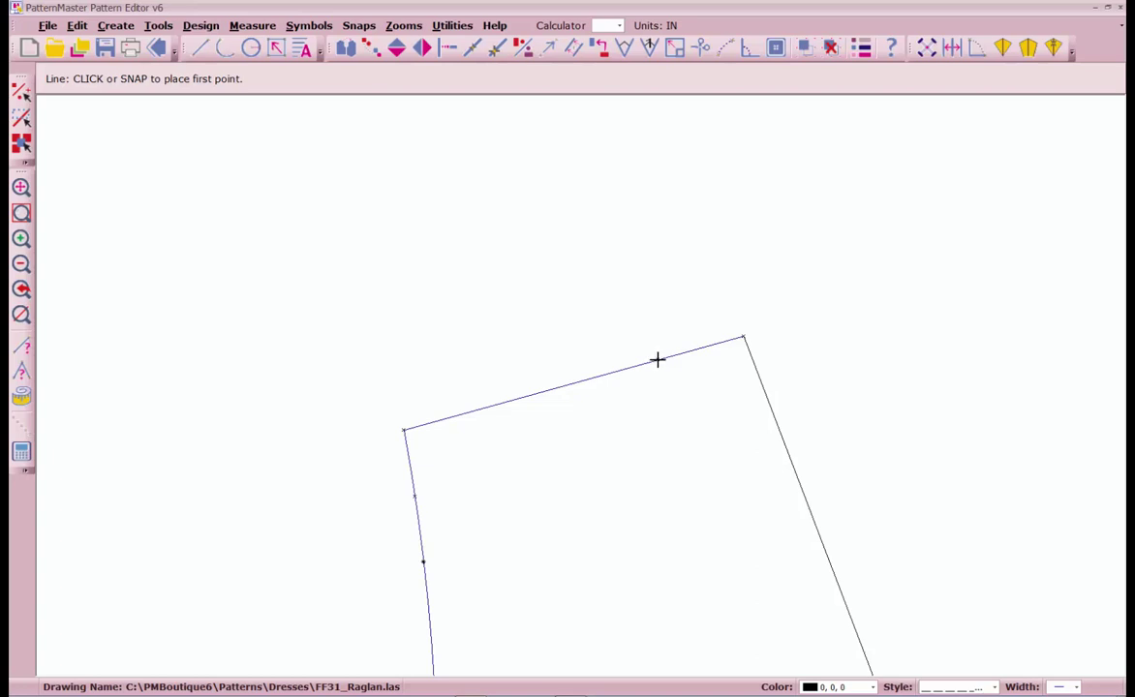
{"action": "left_click", "coordinate": [657, 359]}
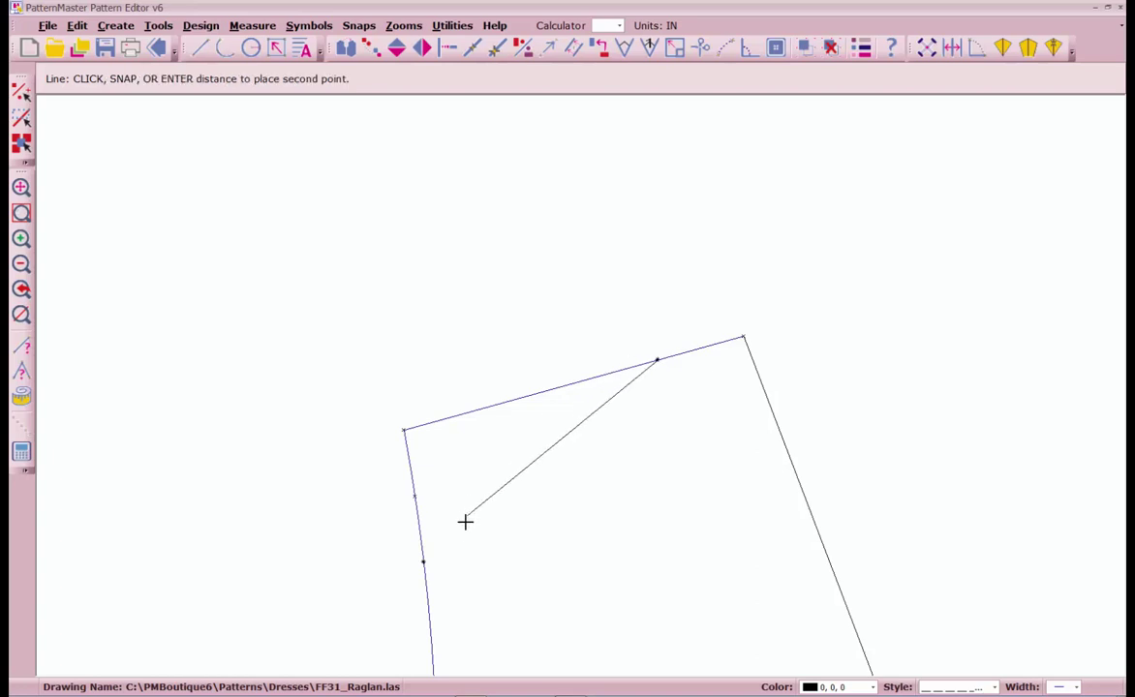
{"action": "left_click", "coordinate": [422, 560]}
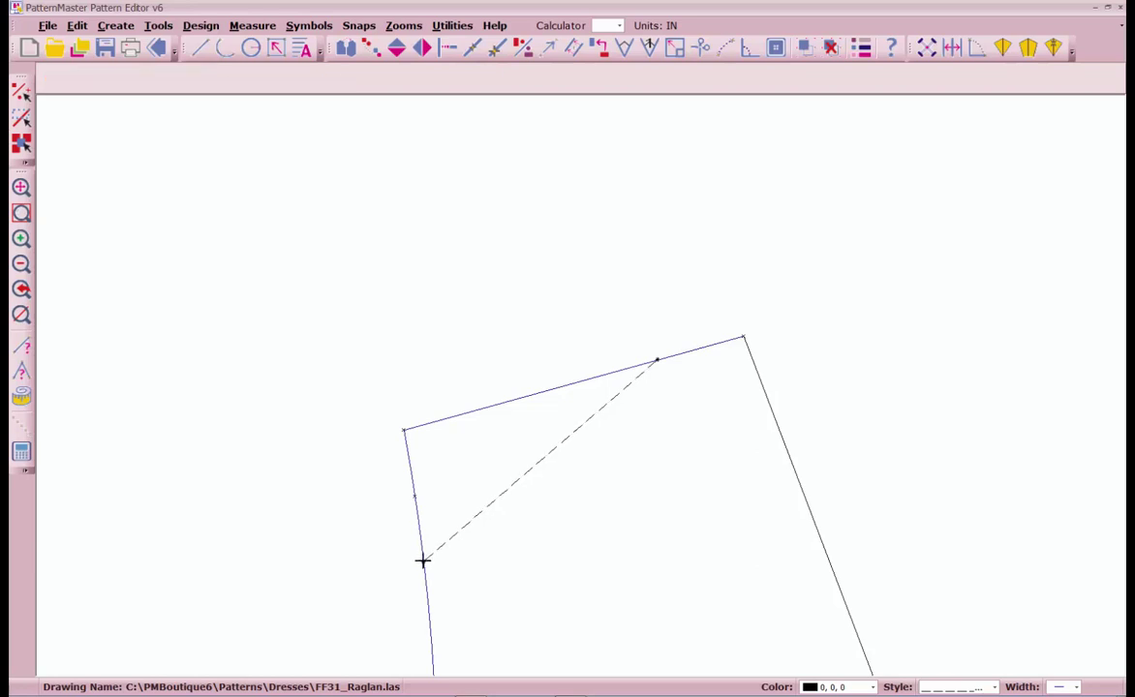
Step: Examine the shoulder yoke in the fashion plate and compare it with the dashed line on the classic front
{"action": "scroll", "coordinate": [575, 405], "scroll_direction": "down", "scroll_amount": 5}
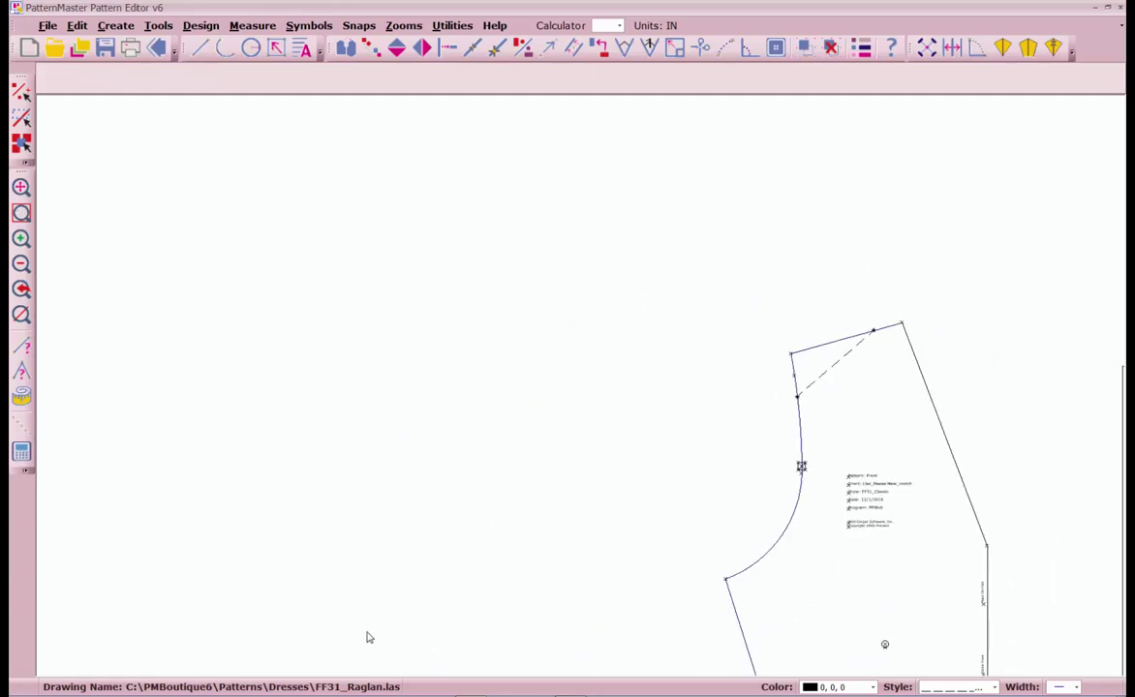
{"action": "scroll", "coordinate": [583, 390], "scroll_direction": "down", "scroll_amount": 3}
{"action": "scroll", "coordinate": [575, 410], "scroll_direction": "down", "scroll_amount": 2}
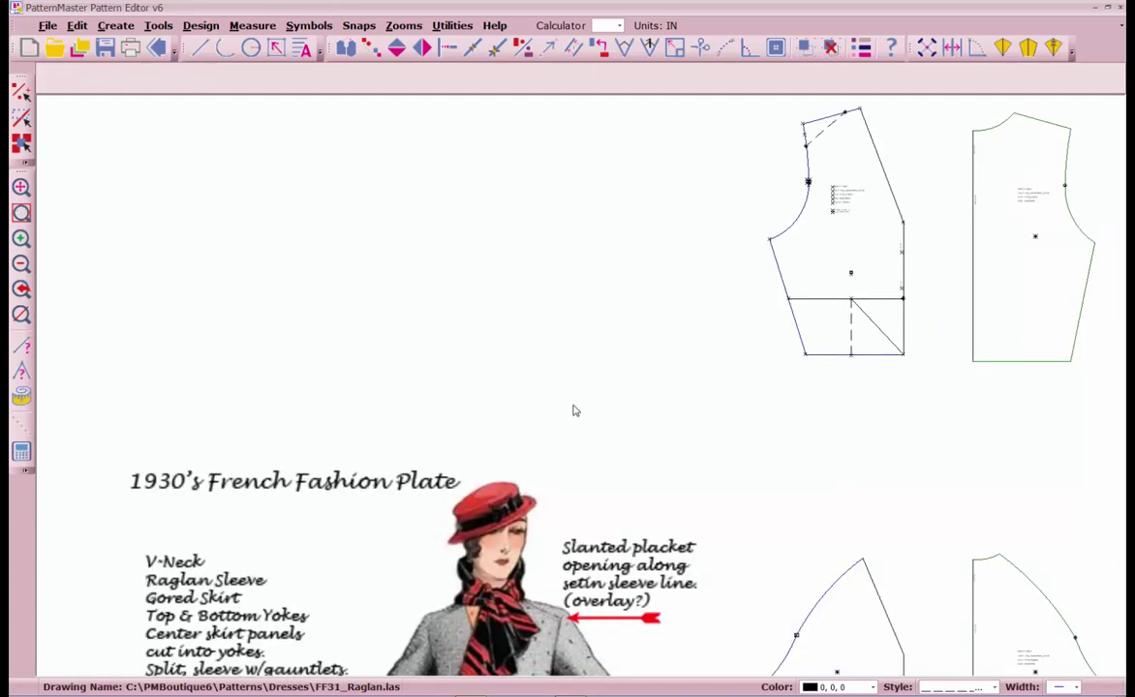
{"action": "scroll", "coordinate": [575, 406], "scroll_direction": "up", "scroll_amount": 4}
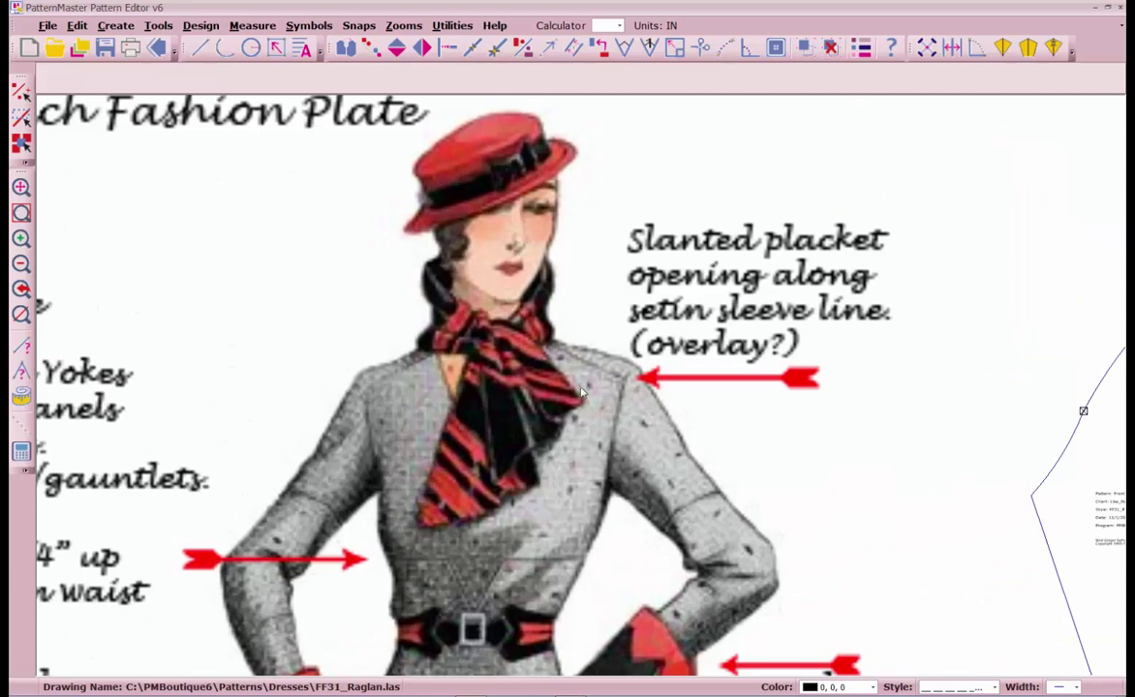
{"action": "scroll", "coordinate": [582, 392], "scroll_direction": "up", "scroll_amount": 3}
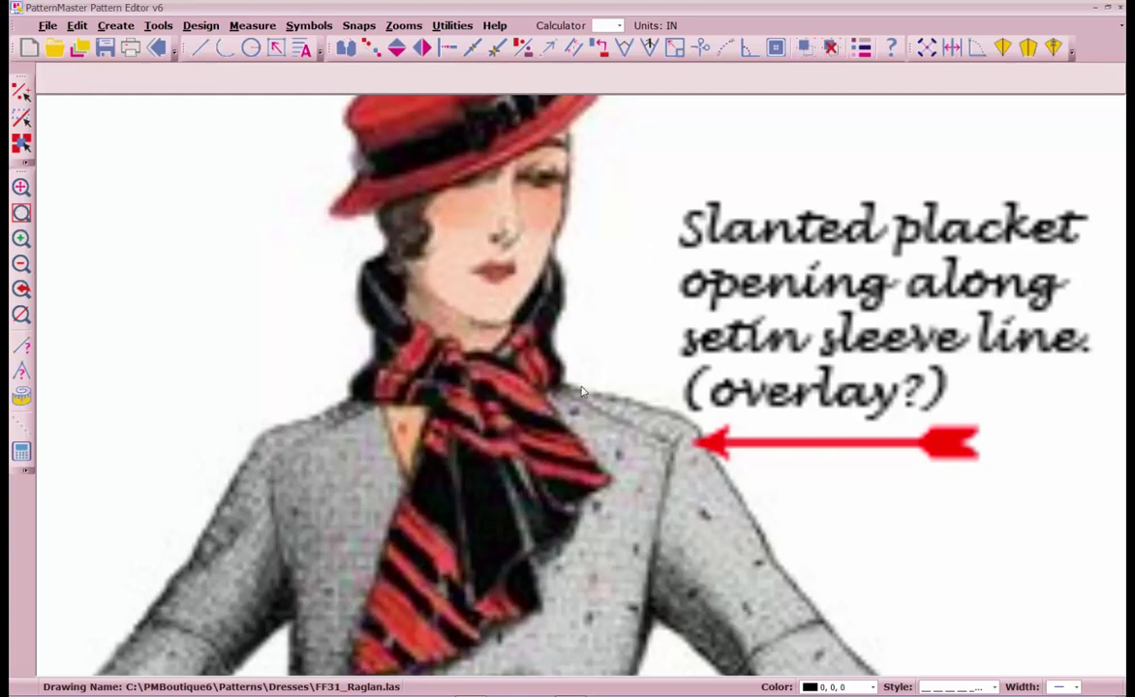
{"action": "scroll", "coordinate": [580, 367], "scroll_direction": "down", "scroll_amount": 3}
{"action": "scroll", "coordinate": [891, 124], "scroll_direction": "up", "scroll_amount": 3}
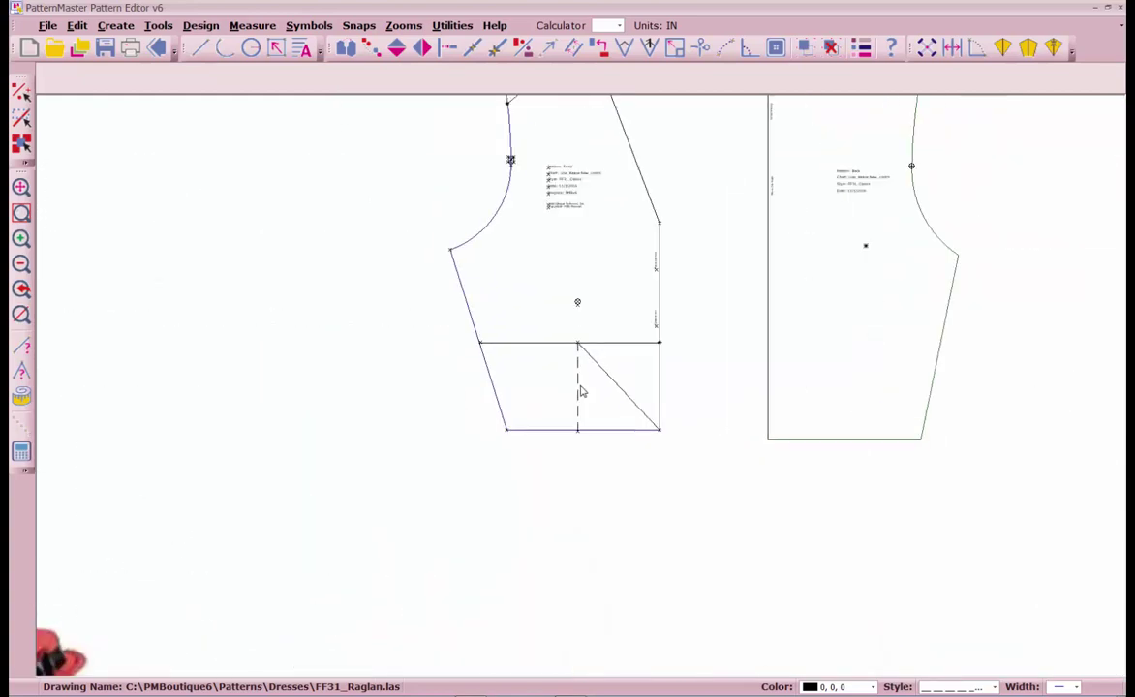
Step: Delete the dashed yoke line and its two located points from the classic front's shoulder
{"action": "scroll", "coordinate": [543, 159], "scroll_direction": "down", "scroll_amount": 1}
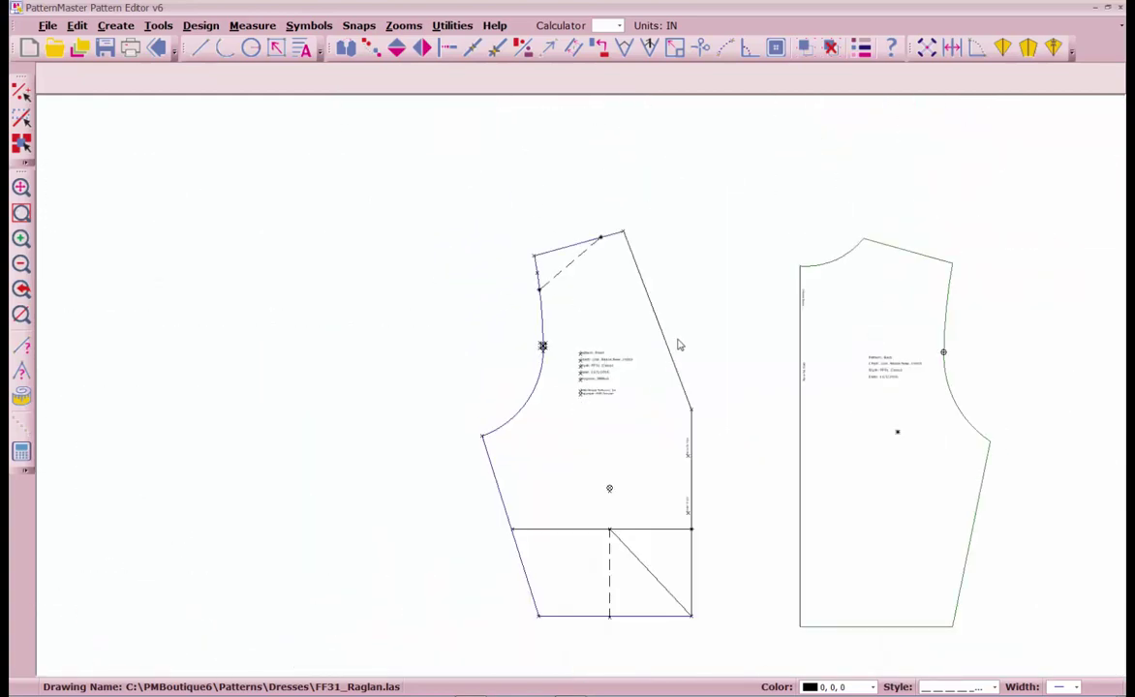
{"action": "left_click", "coordinate": [570, 270]}
{"action": "left_click", "coordinate": [607, 247]}
Step: Locate a point 0.75 in down the classic front's neckline from the shoulder and another 1.5 in down its armhole
{"action": "scroll", "coordinate": [475, 426], "scroll_direction": "down", "scroll_amount": 2}
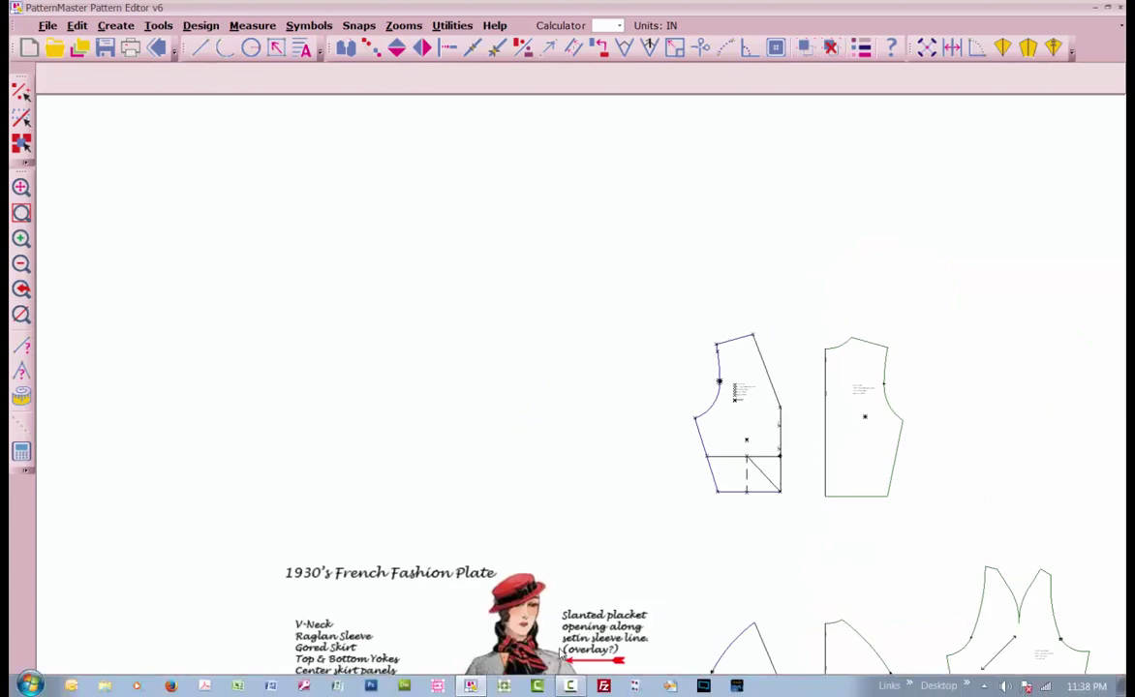
{"action": "scroll", "coordinate": [581, 392], "scroll_direction": "up", "scroll_amount": 2}
{"action": "scroll", "coordinate": [581, 393], "scroll_direction": "up", "scroll_amount": 2}
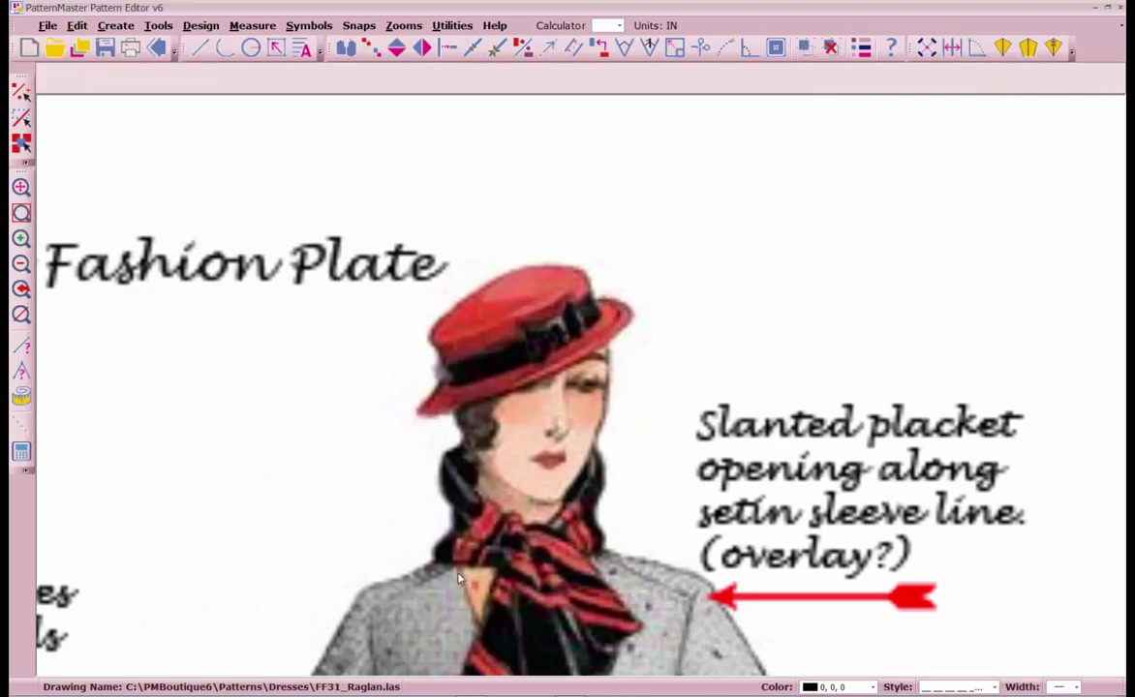
{"action": "scroll", "coordinate": [601, 319], "scroll_direction": "down", "scroll_amount": 3}
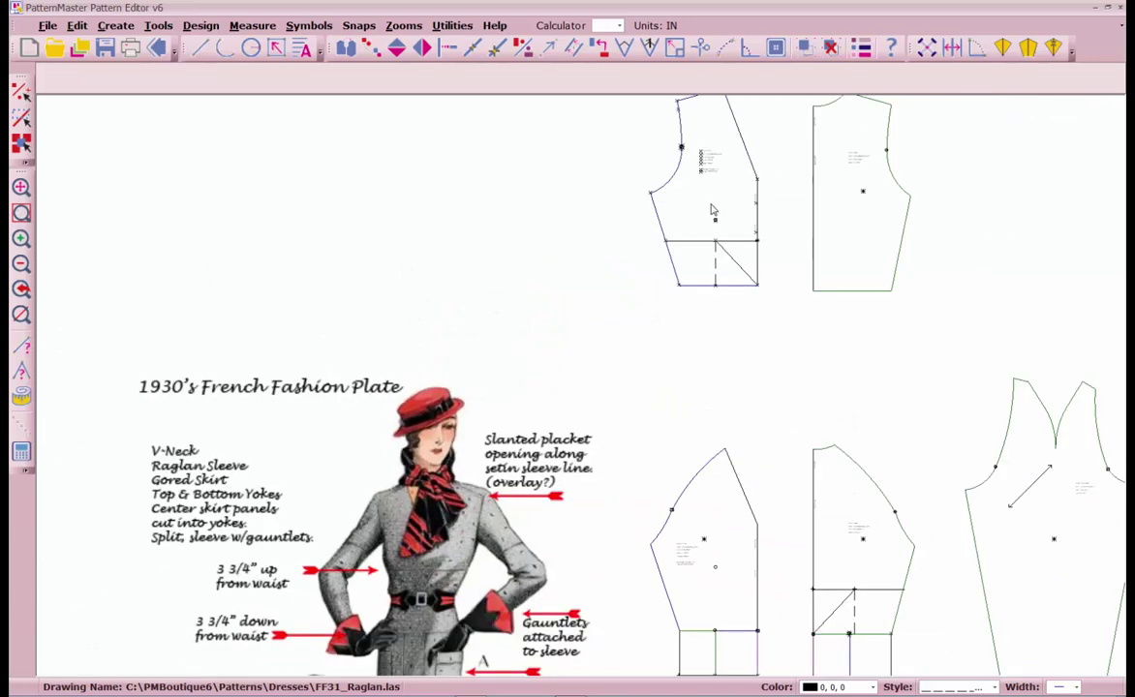
{"action": "scroll", "coordinate": [712, 211], "scroll_direction": "up", "scroll_amount": 2}
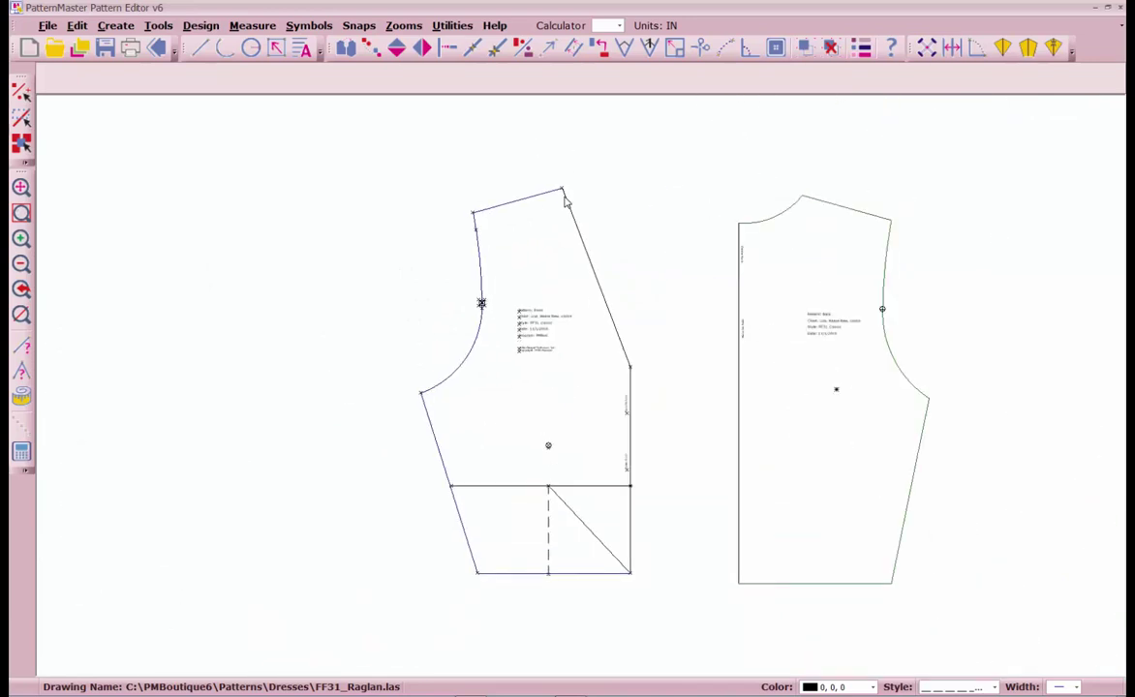
{"action": "left_click", "coordinate": [584, 245]}
{"action": "key", "text": "m"}
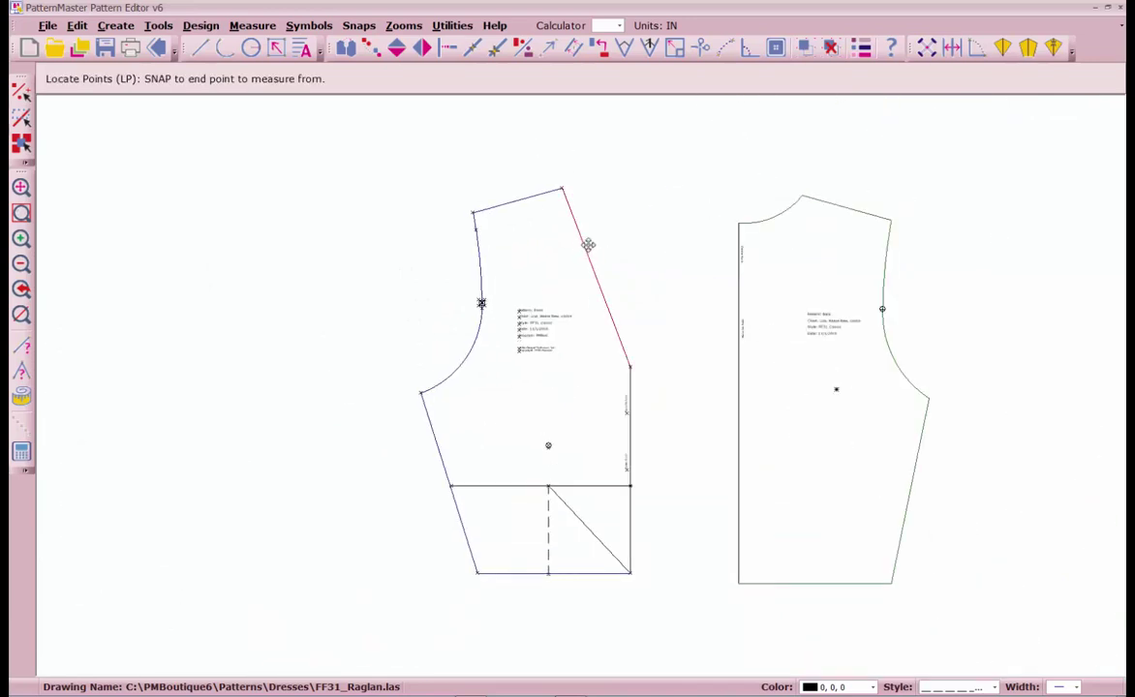
{"action": "left_click", "coordinate": [560, 185]}
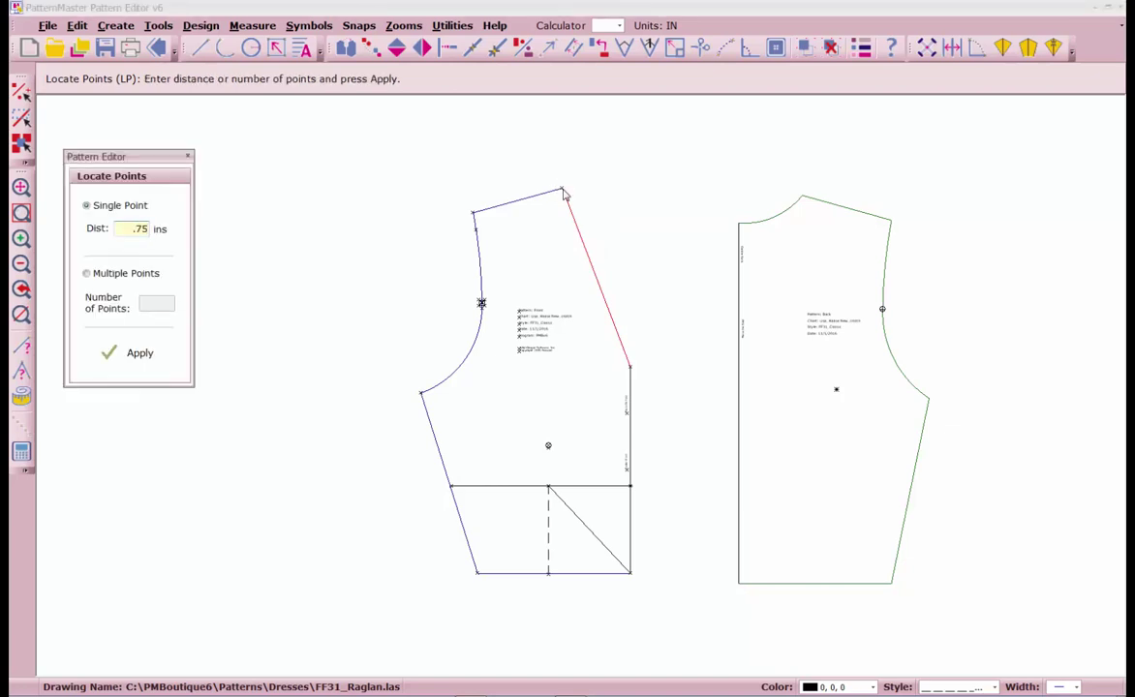
{"action": "key", "text": "Return"}
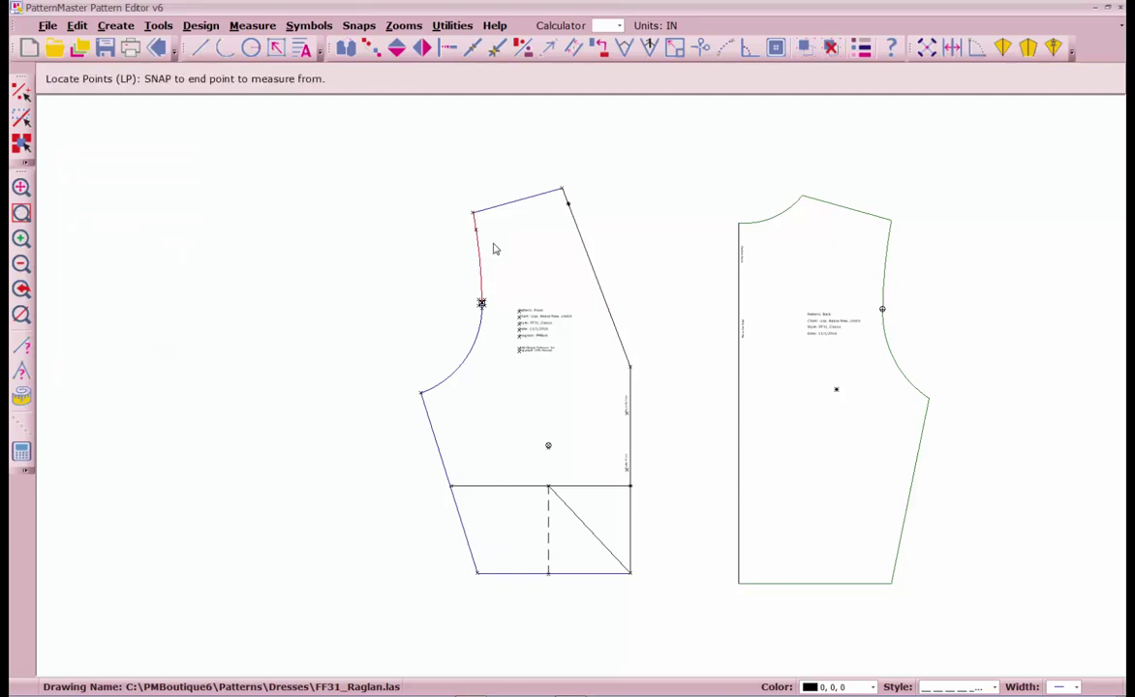
{"action": "left_click", "coordinate": [471, 211]}
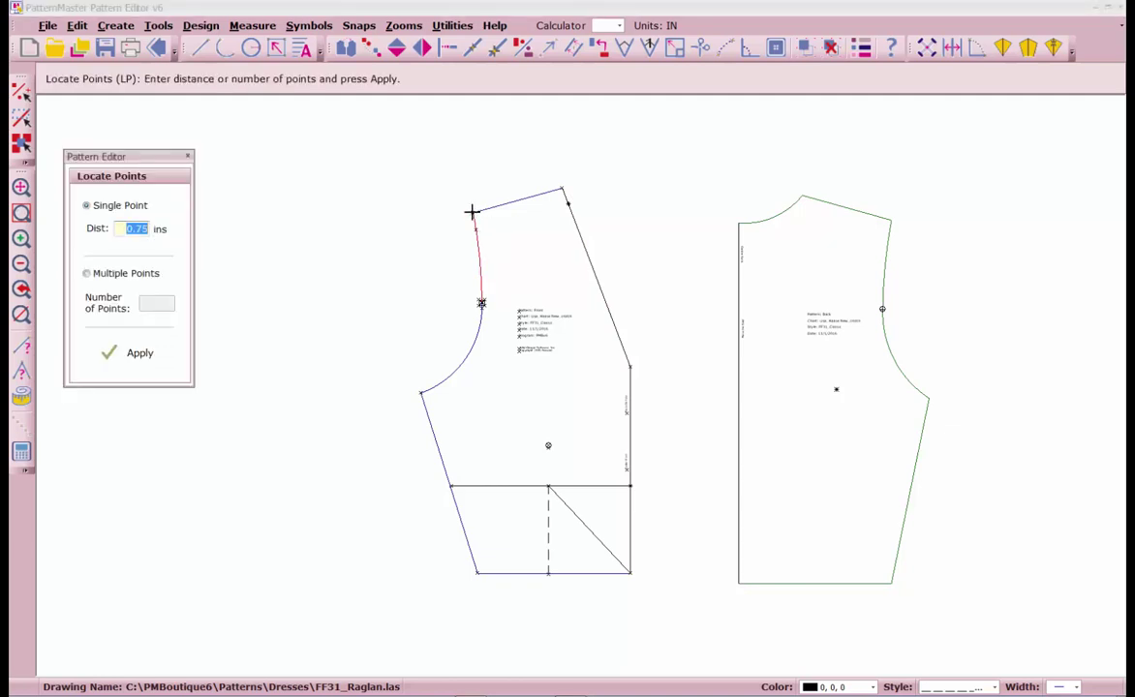
{"action": "type", "text": "1"}
Step: Draw the dashed top yoke line from the located neckline point to the located armhole point on the classic front
{"action": "left_click", "coordinate": [473, 220]}
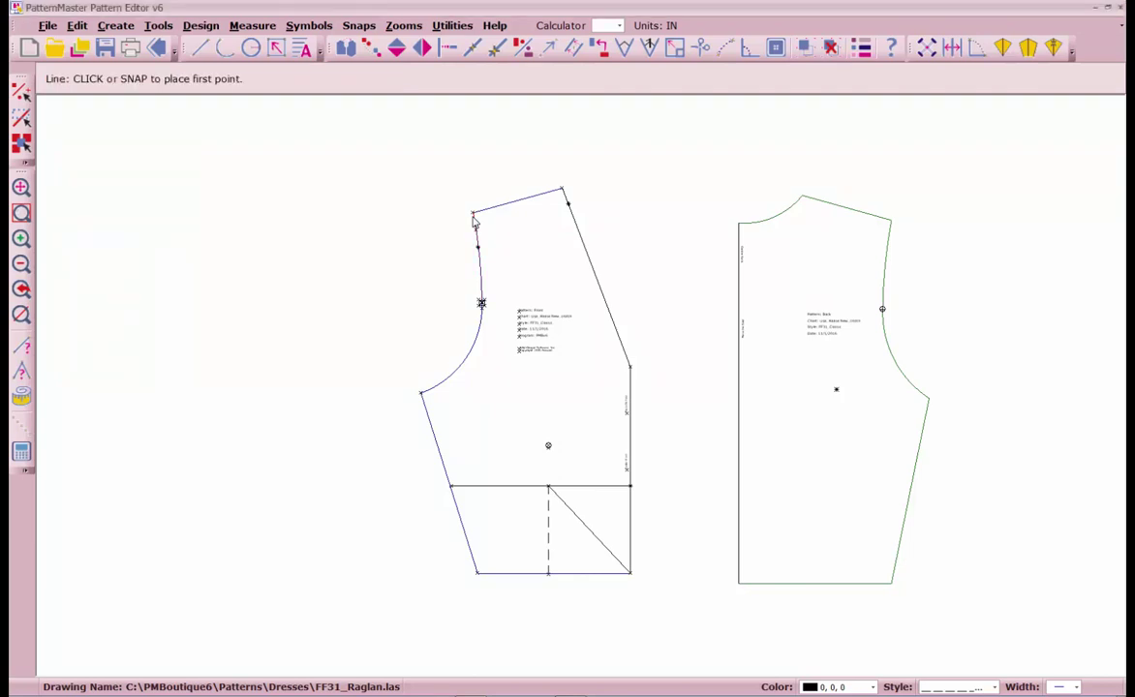
{"action": "left_click", "coordinate": [568, 202]}
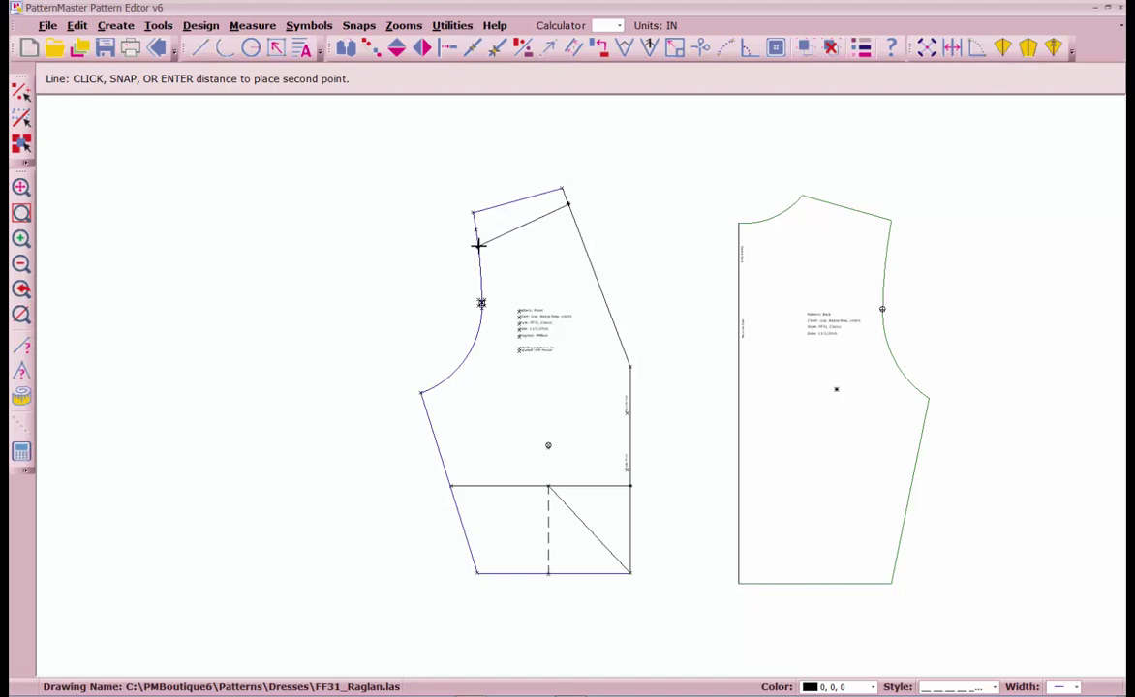
{"action": "left_click", "coordinate": [478, 245]}
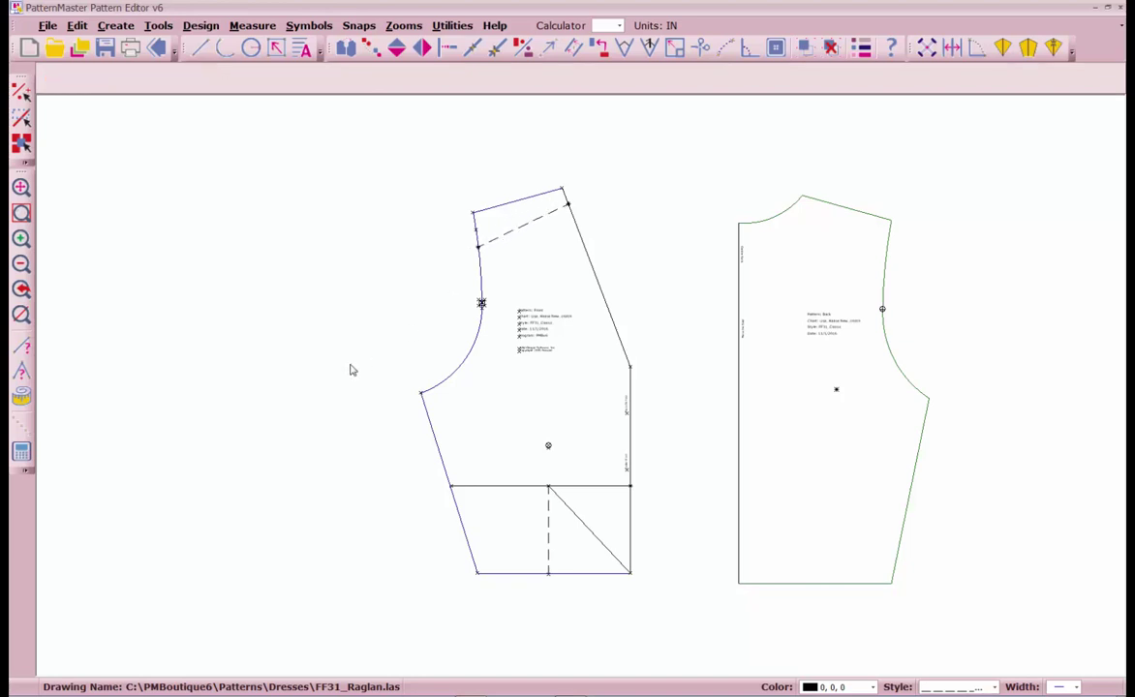
Step: Group the classic front with its yoke lines as one symbol and move it over the bodice of the fashion plate figure
{"action": "scroll", "coordinate": [571, 431], "scroll_direction": "down", "scroll_amount": 4}
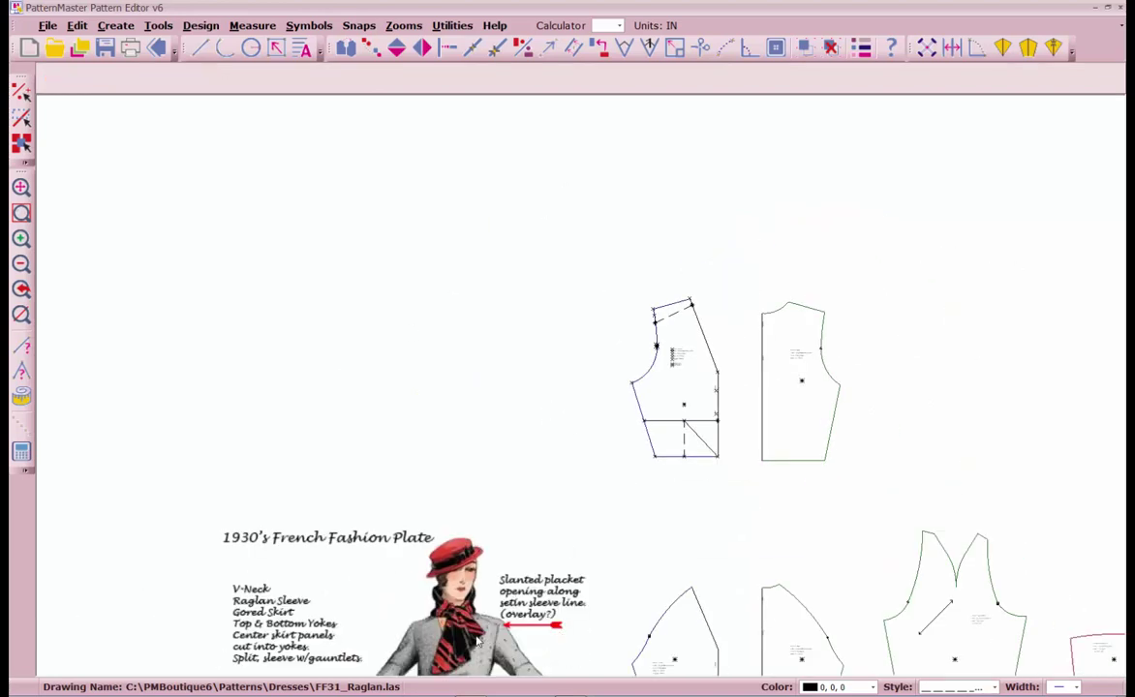
{"action": "scroll", "coordinate": [478, 640], "scroll_direction": "up", "scroll_amount": 2}
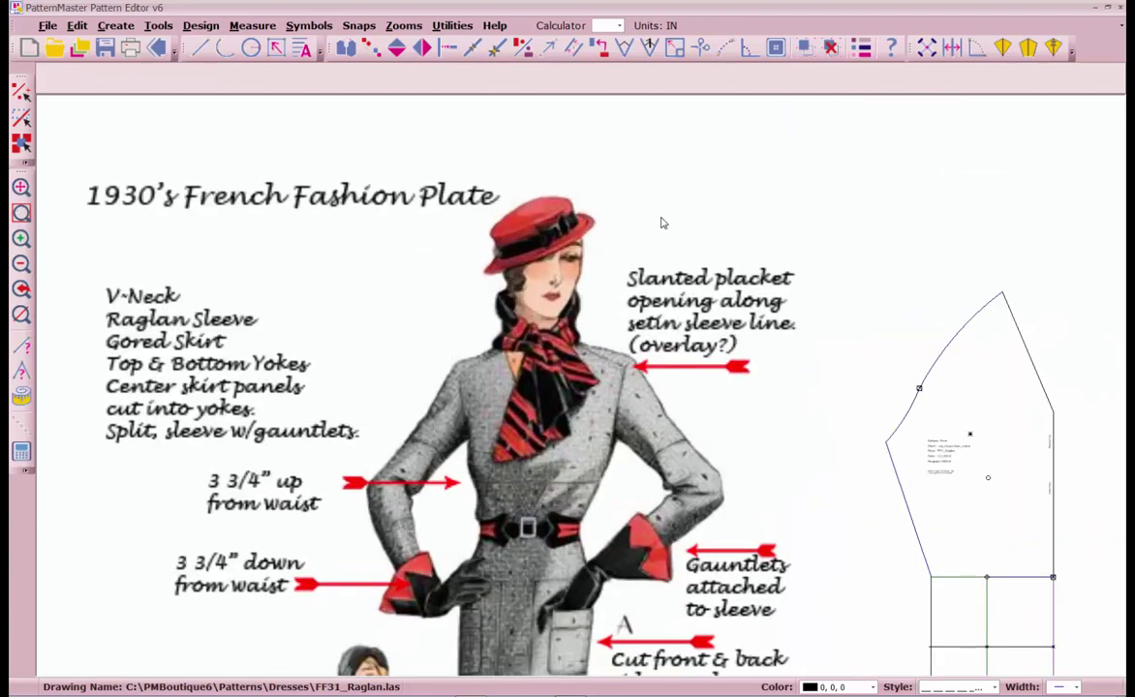
{"action": "scroll", "coordinate": [582, 389], "scroll_direction": "down", "scroll_amount": 2}
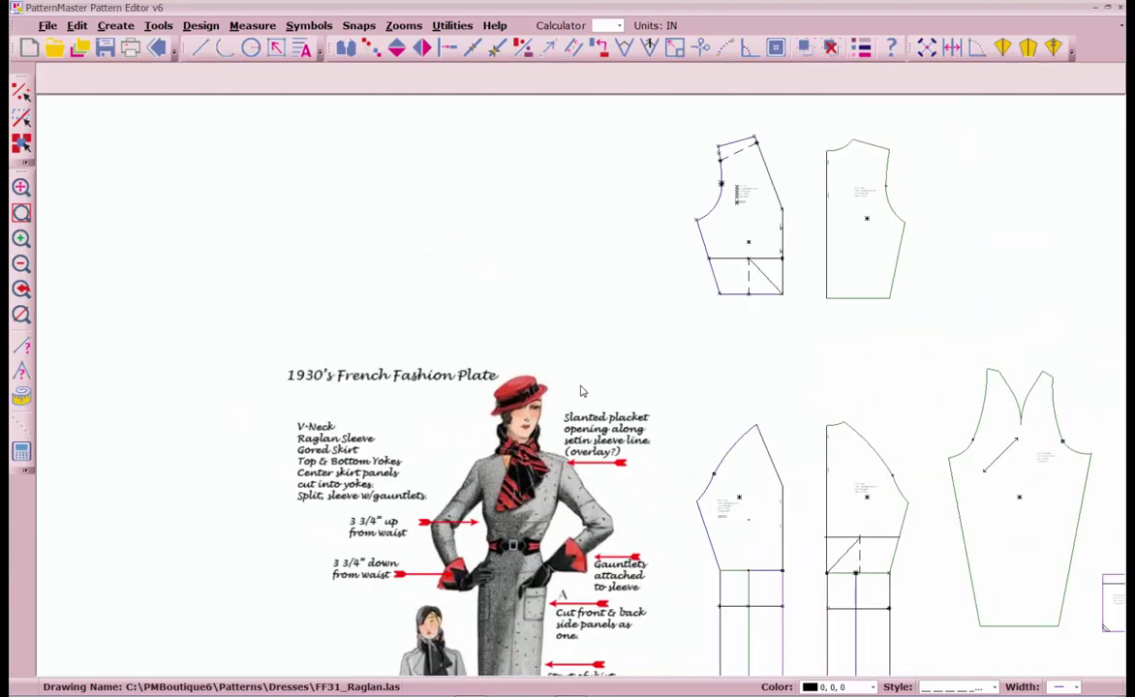
{"action": "left_click_drag", "start_coordinate": [689, 135], "coordinate": [800, 332]}
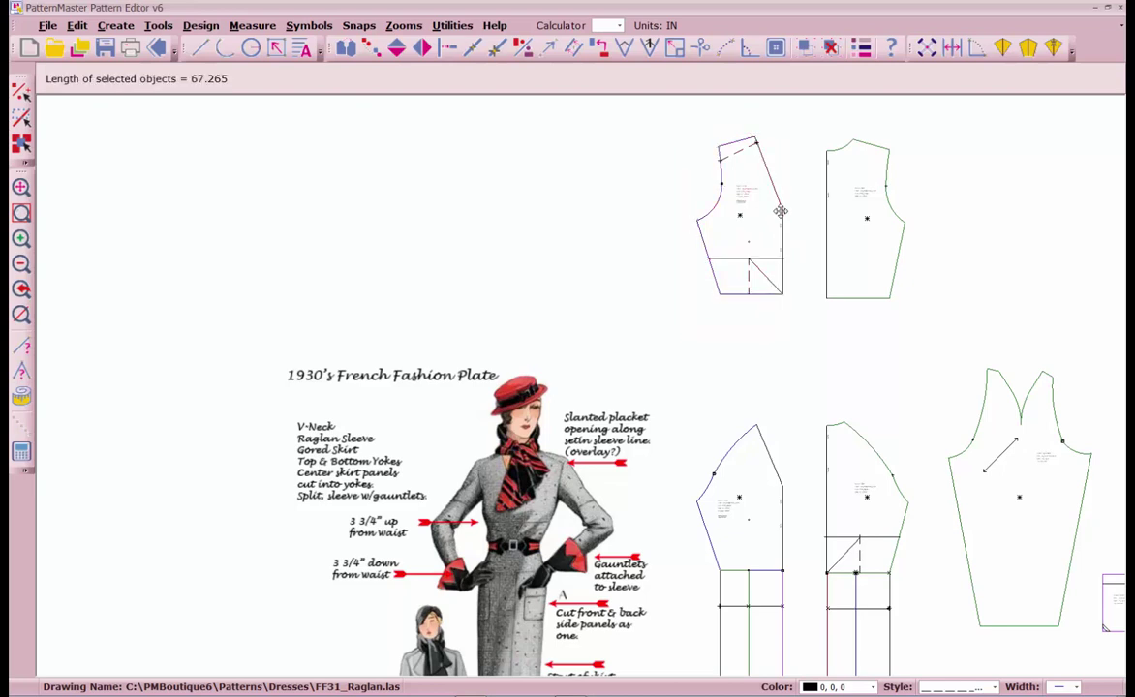
{"action": "left_click_drag", "start_coordinate": [740, 190], "coordinate": [491, 504]}
{"action": "scroll", "coordinate": [474, 464], "scroll_direction": "up", "scroll_amount": 4}
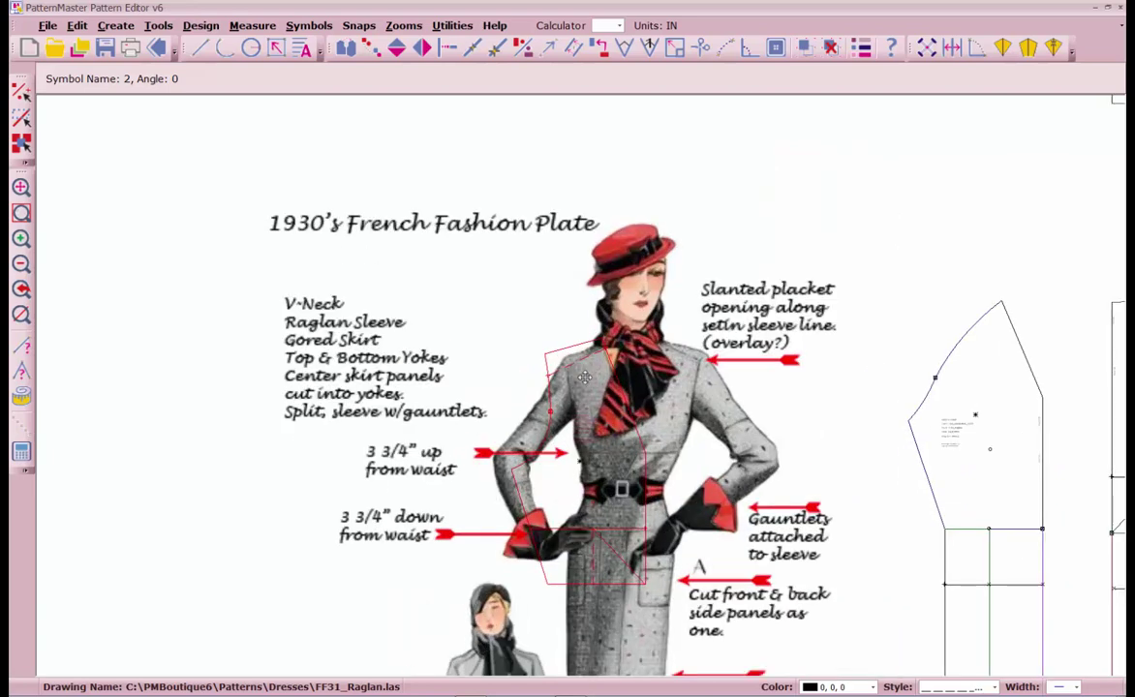